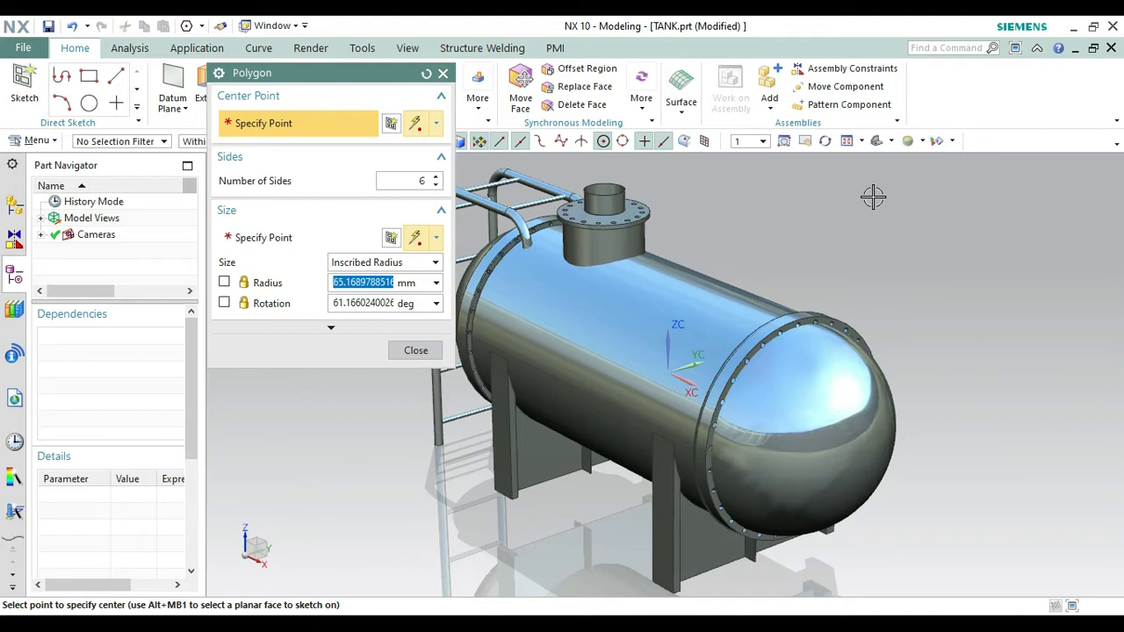
Close the open Polygon command and create a new millimetre part from the Model template
left_click(447, 76)
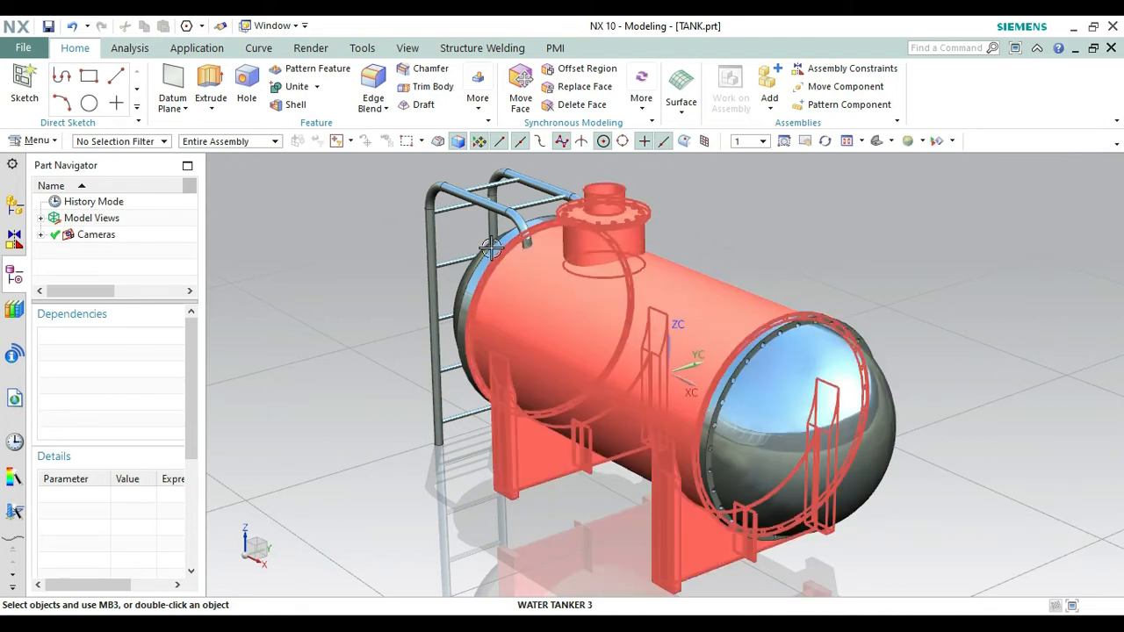
left_click(24, 51)
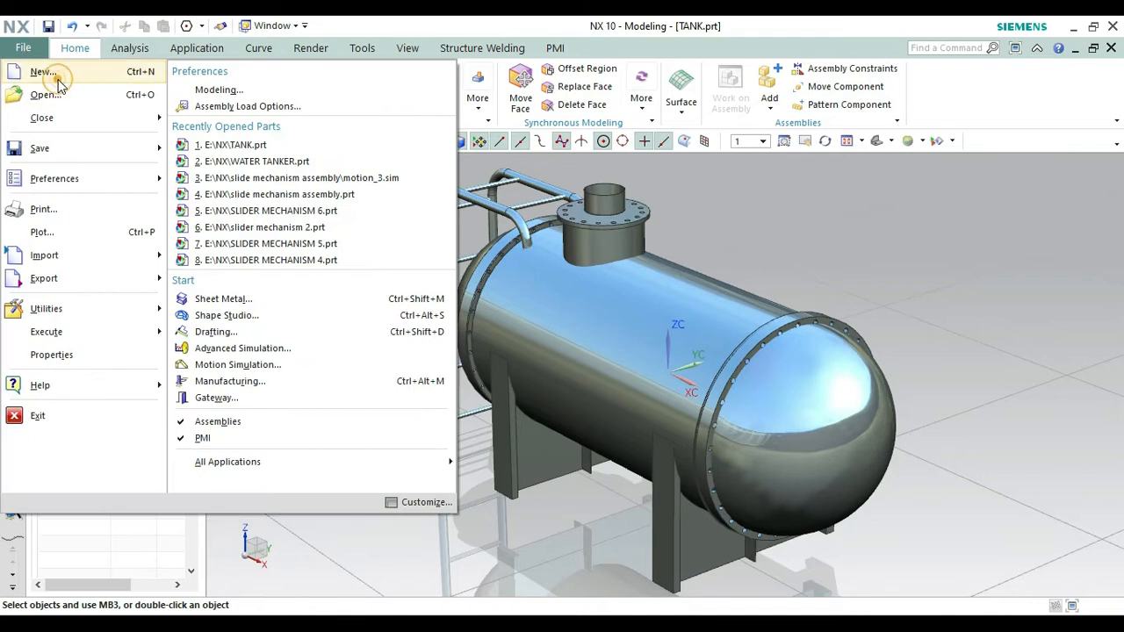
left_click(56, 78)
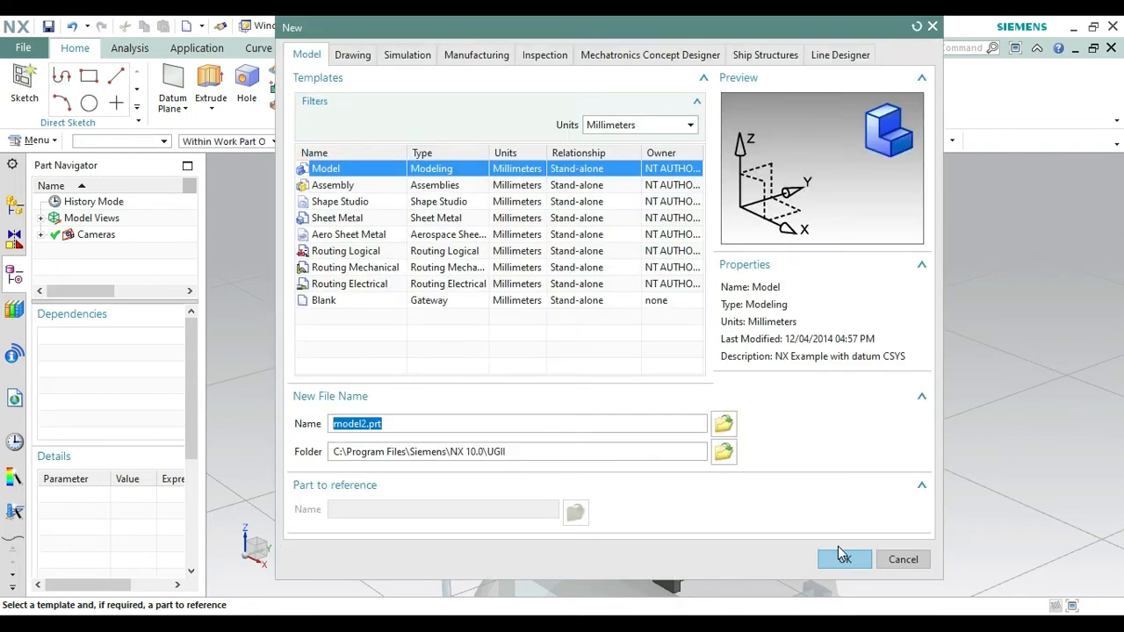
left_click(850, 560)
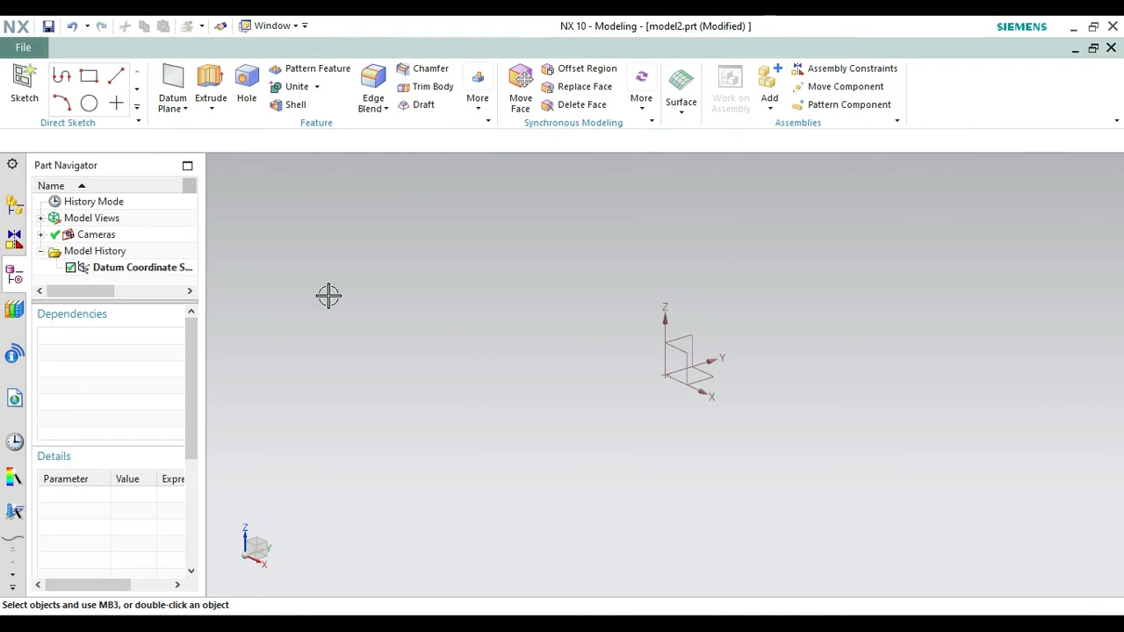
Create a sketch on the XZ plane of the datum coordinate system with horizontal reference orientation
left_click(36, 104)
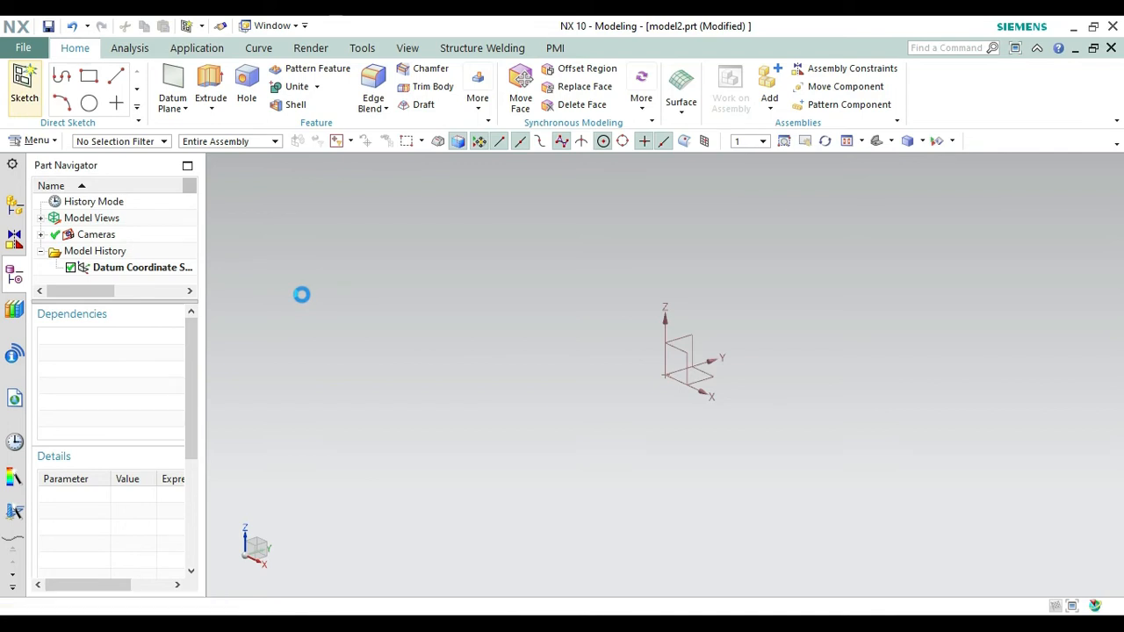
left_click(681, 356)
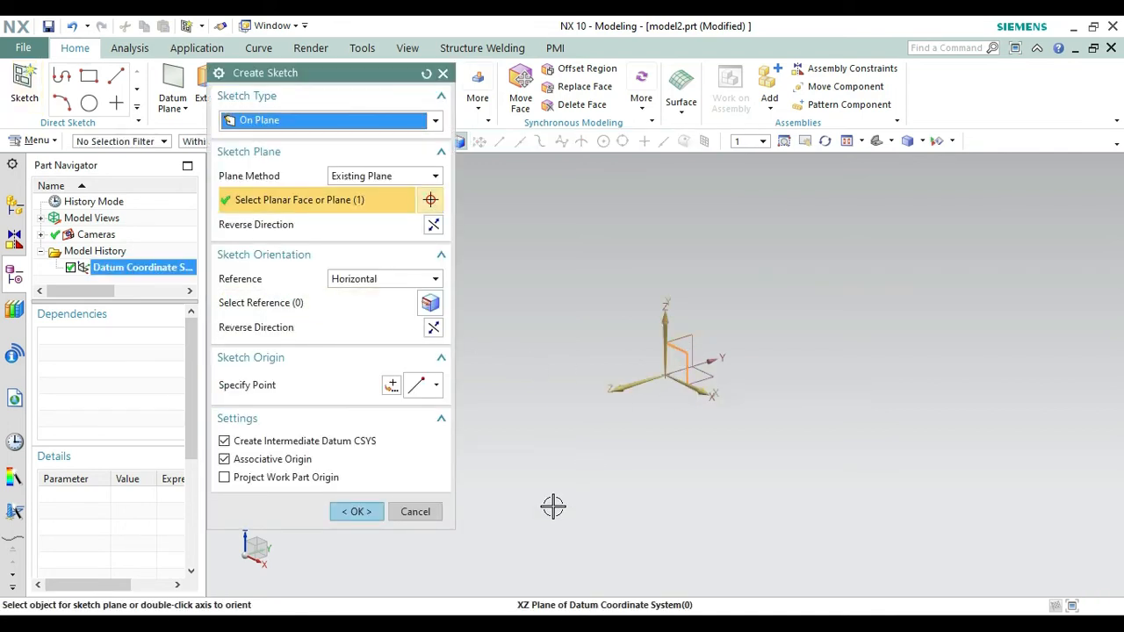
left_click(366, 512)
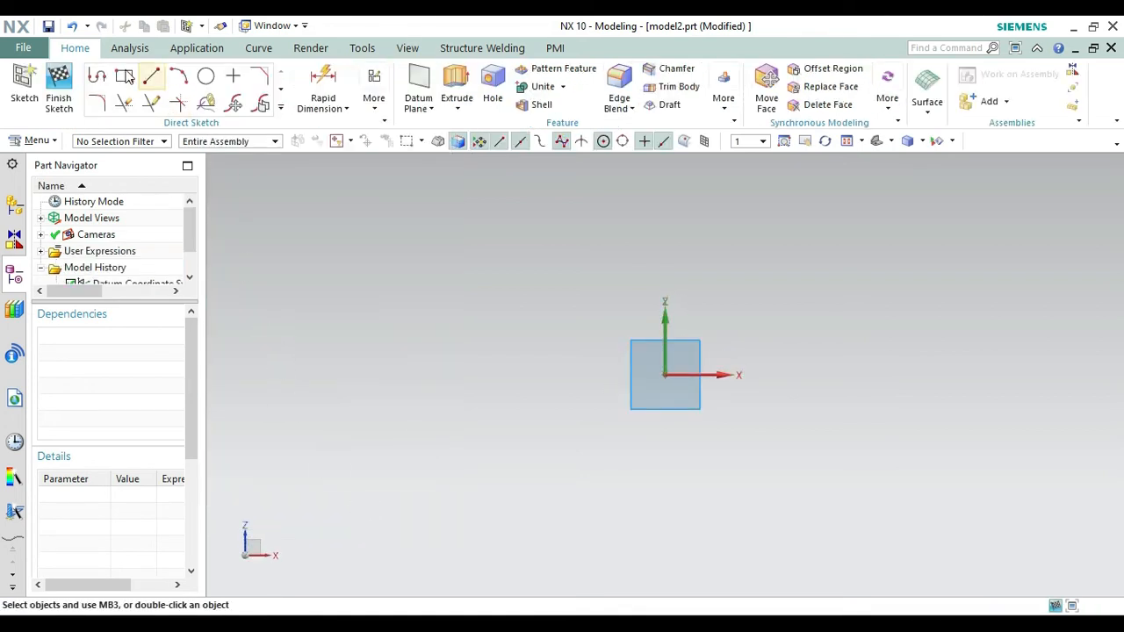
Sketch a closed rectangular profile from the origin, 3500 mm long toward negative X and 1000 mm high
left_click(102, 80)
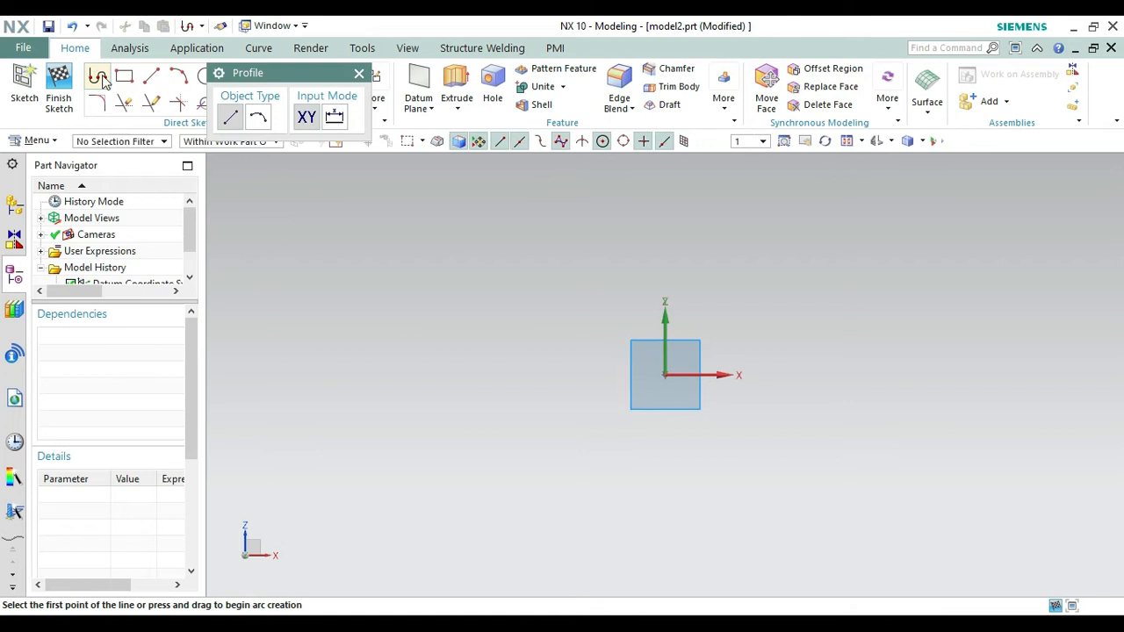
left_click(665, 376)
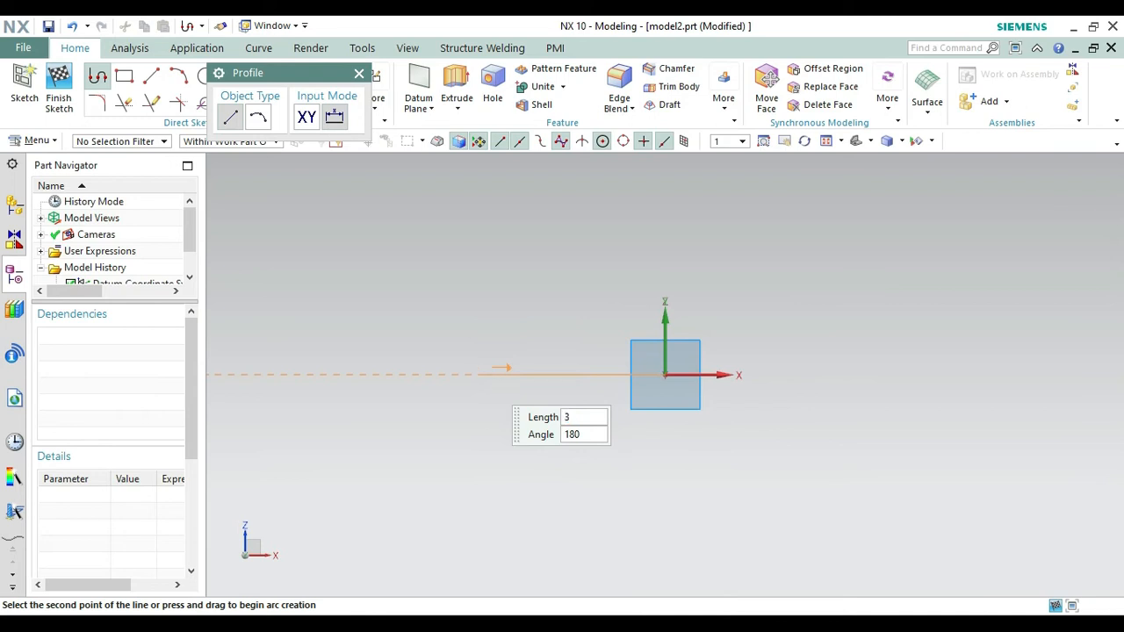
key("Return")
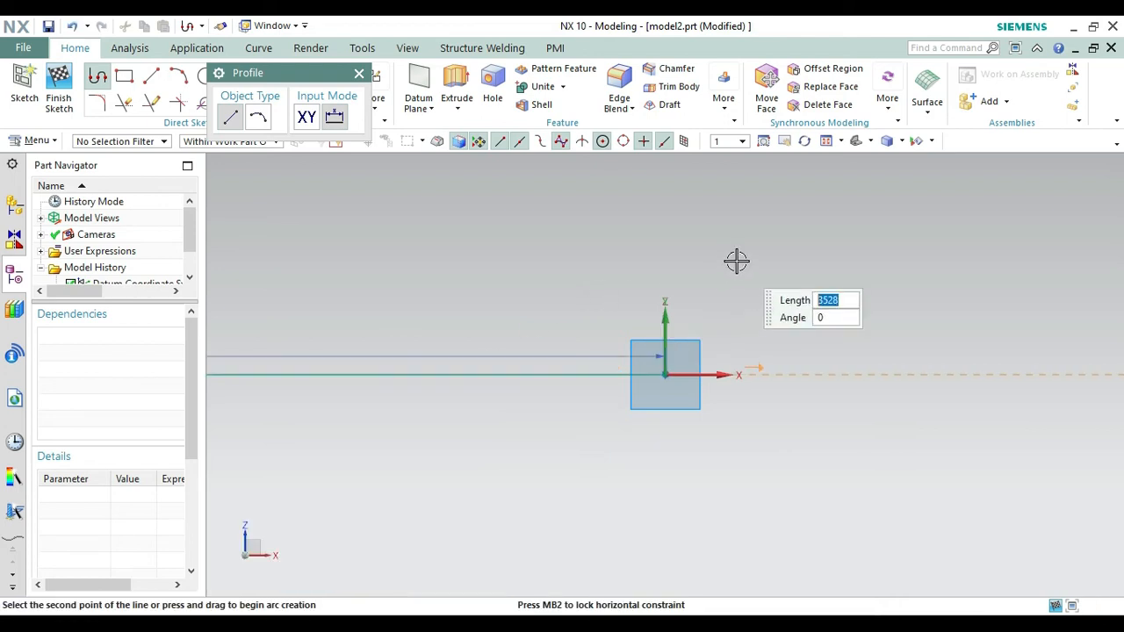
left_click(826, 142)
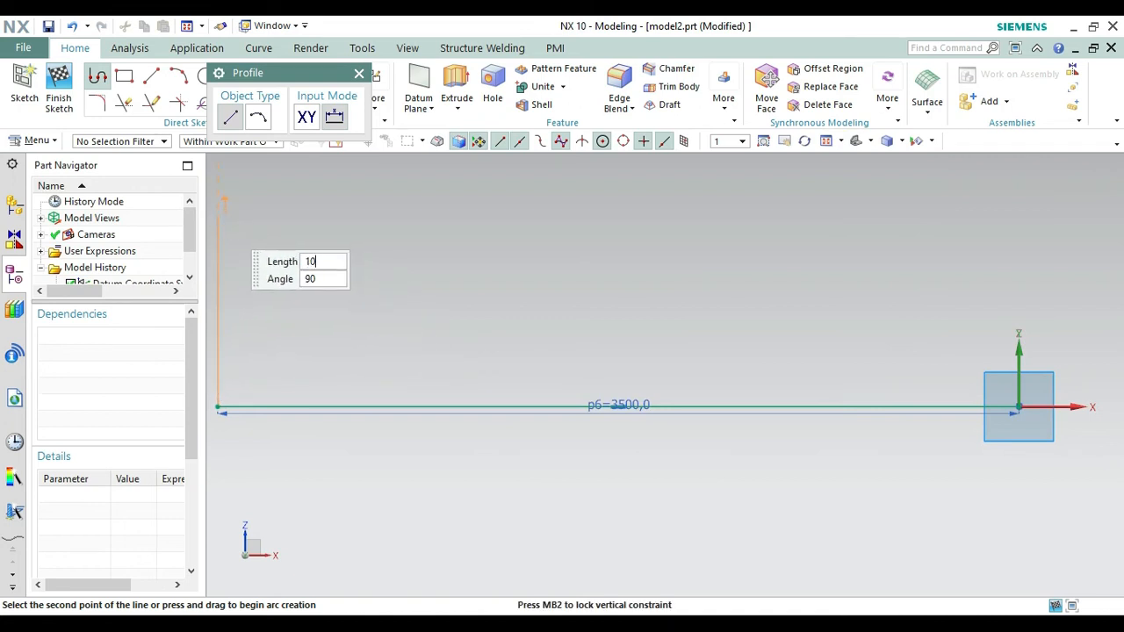
key("Return")
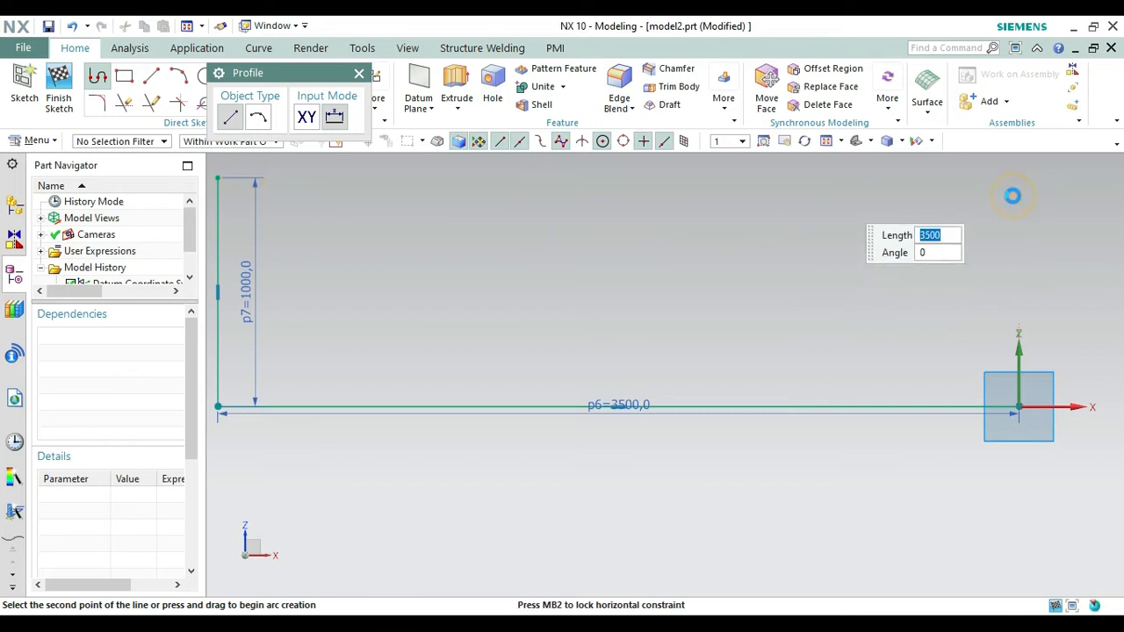
left_click(1012, 196)
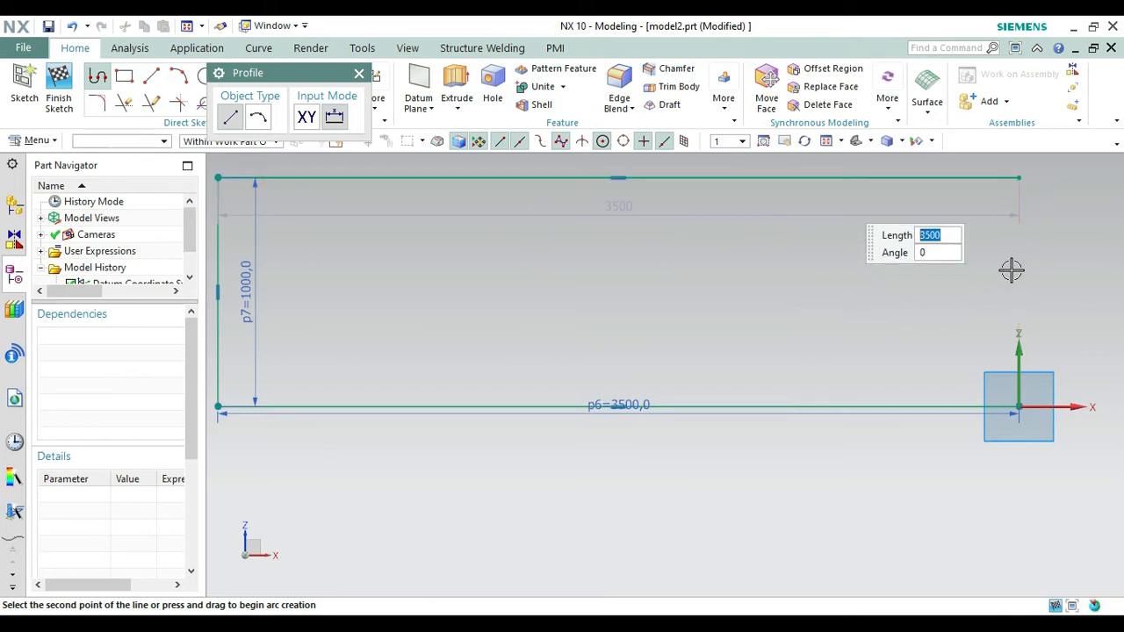
left_click(1018, 407)
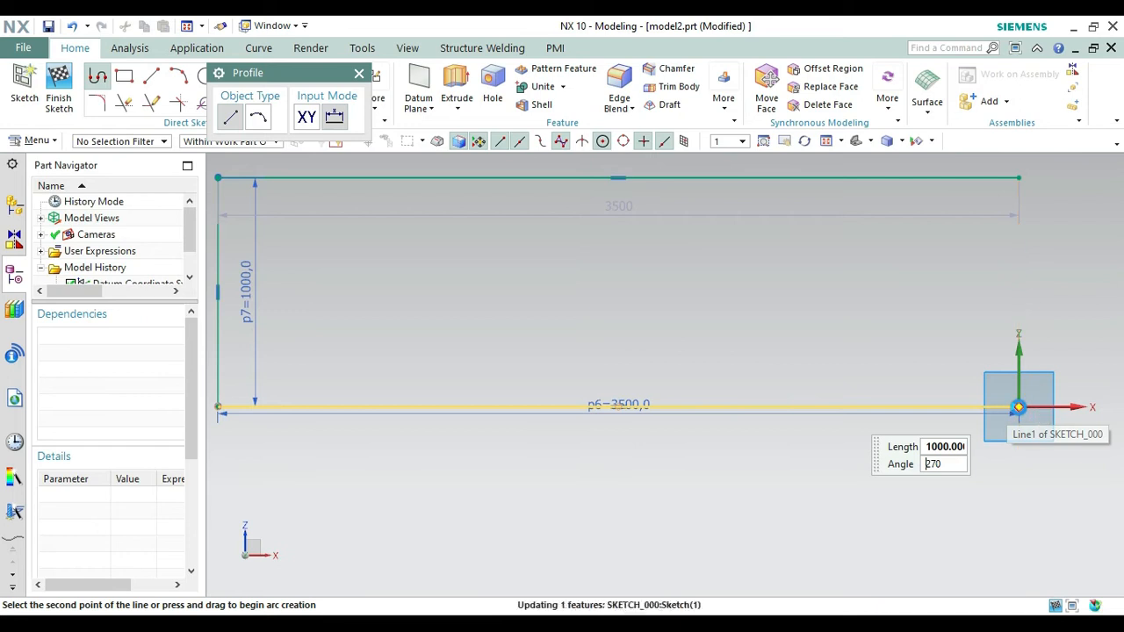
left_click(359, 75)
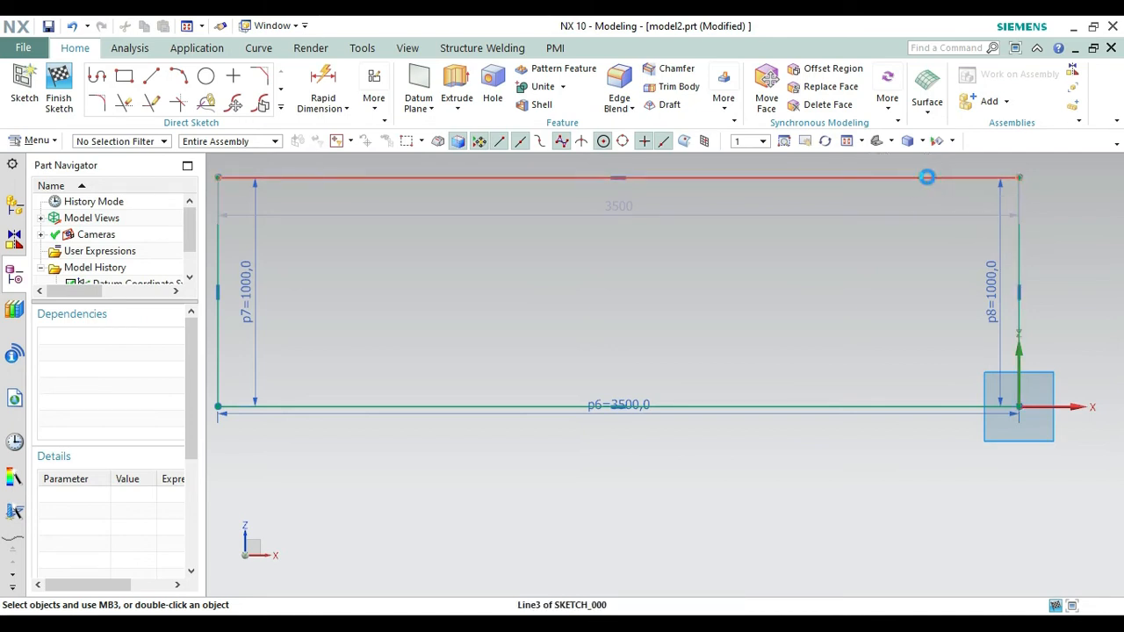
Convert the rectangle's upper horizontal line to a reference line and finish the sketch
right_click(929, 179)
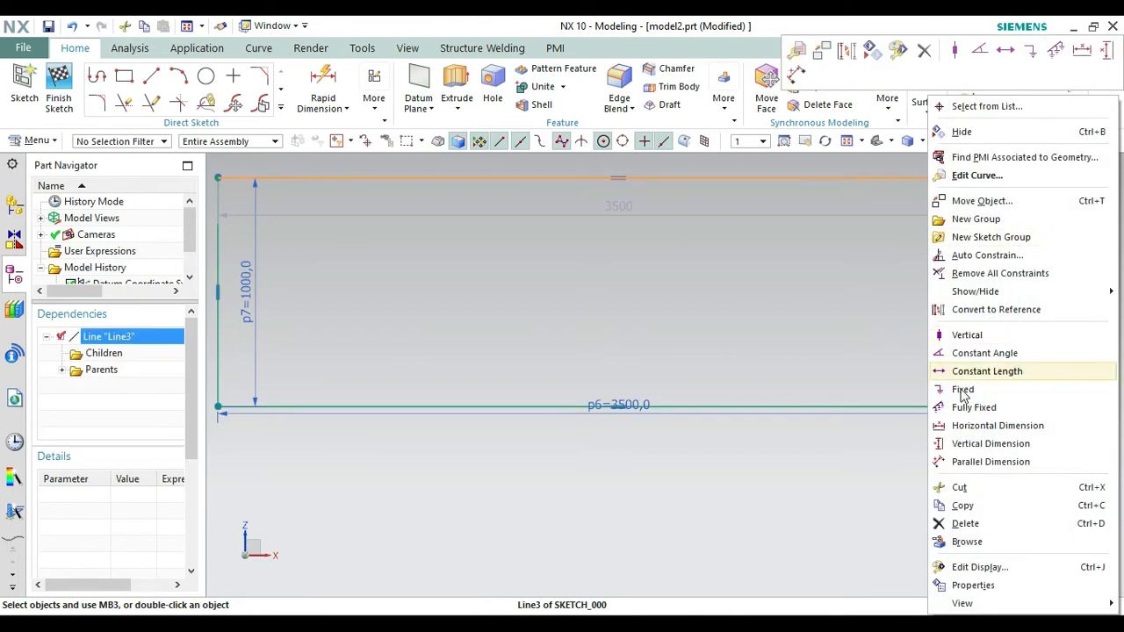
left_click(957, 319)
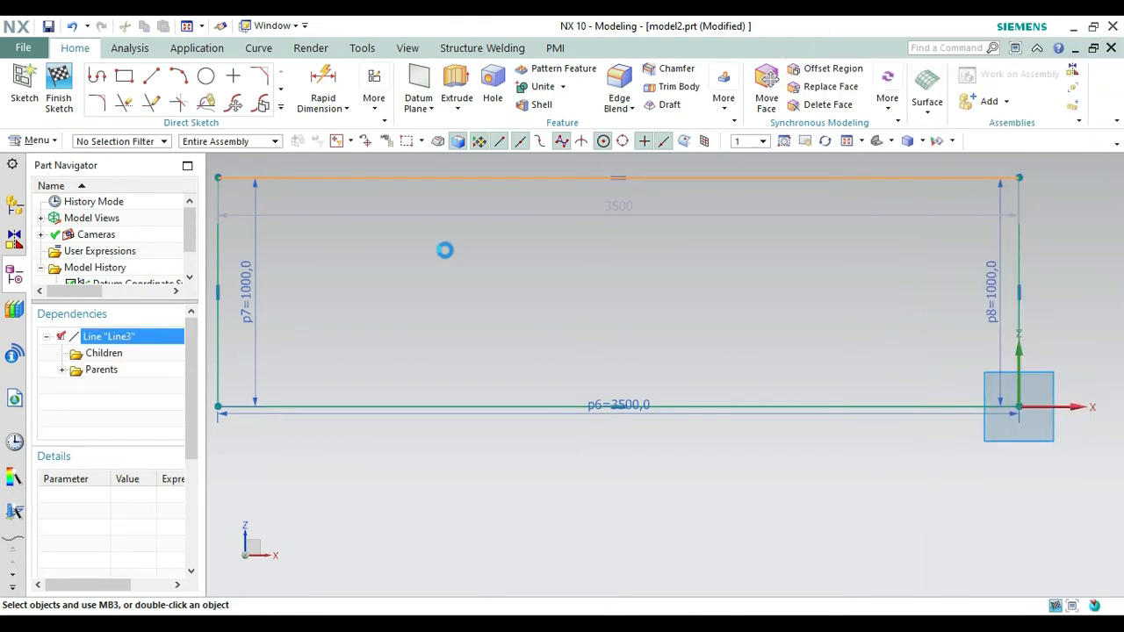
left_click(60, 104)
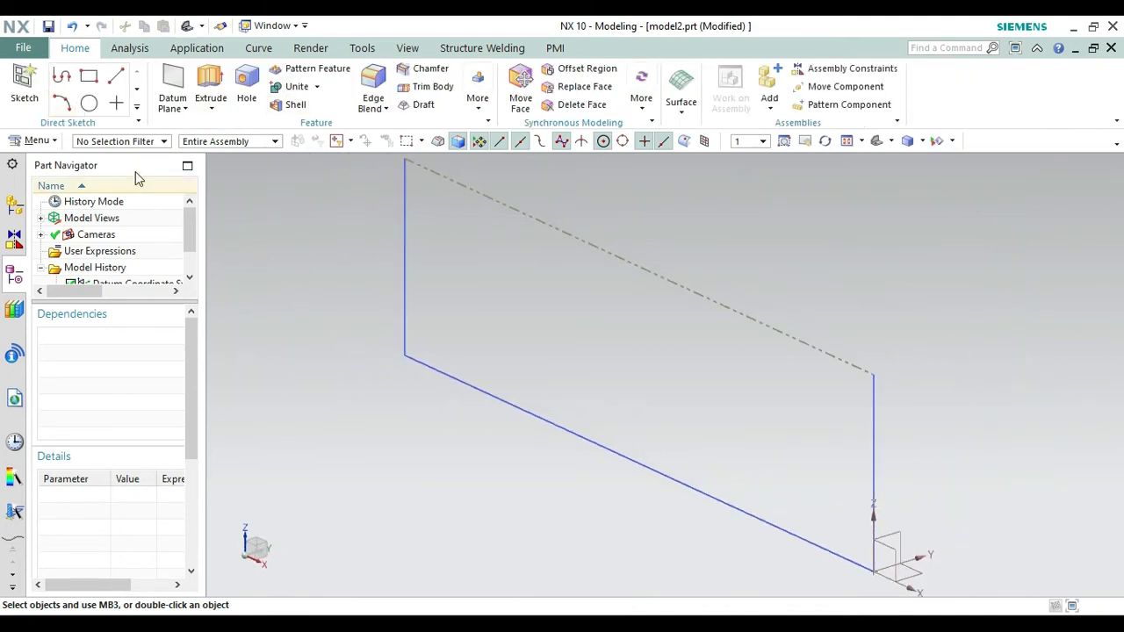
Revolve the three solid sketch lines from 0 to 360 degrees about the X direction through the reference line's midpoint, with Boolean None
left_click(211, 108)
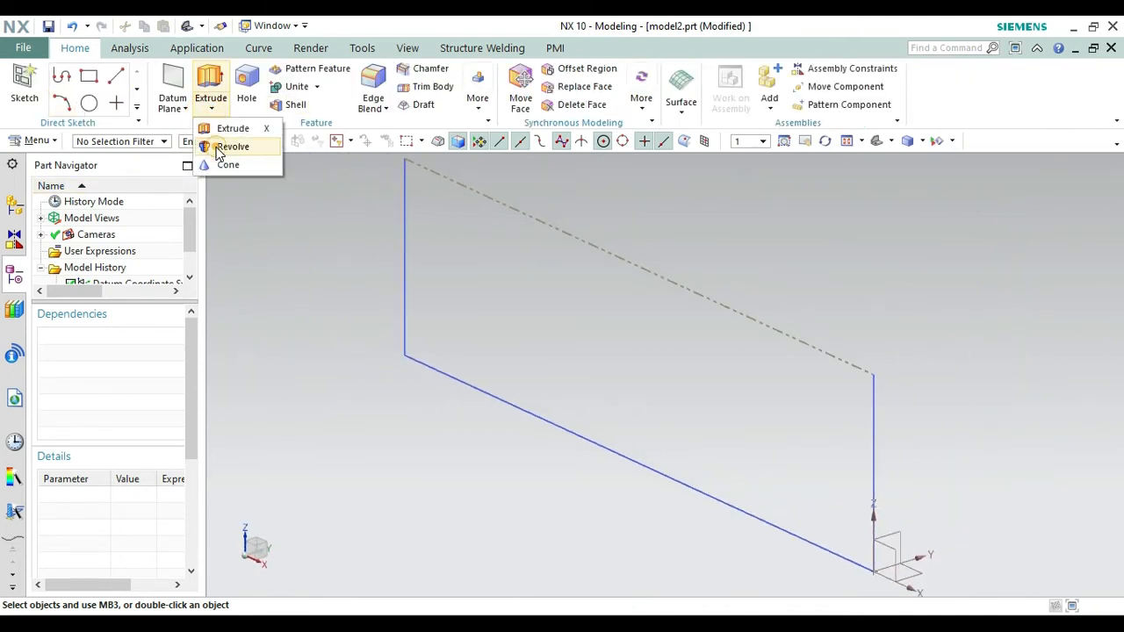
left_click(220, 149)
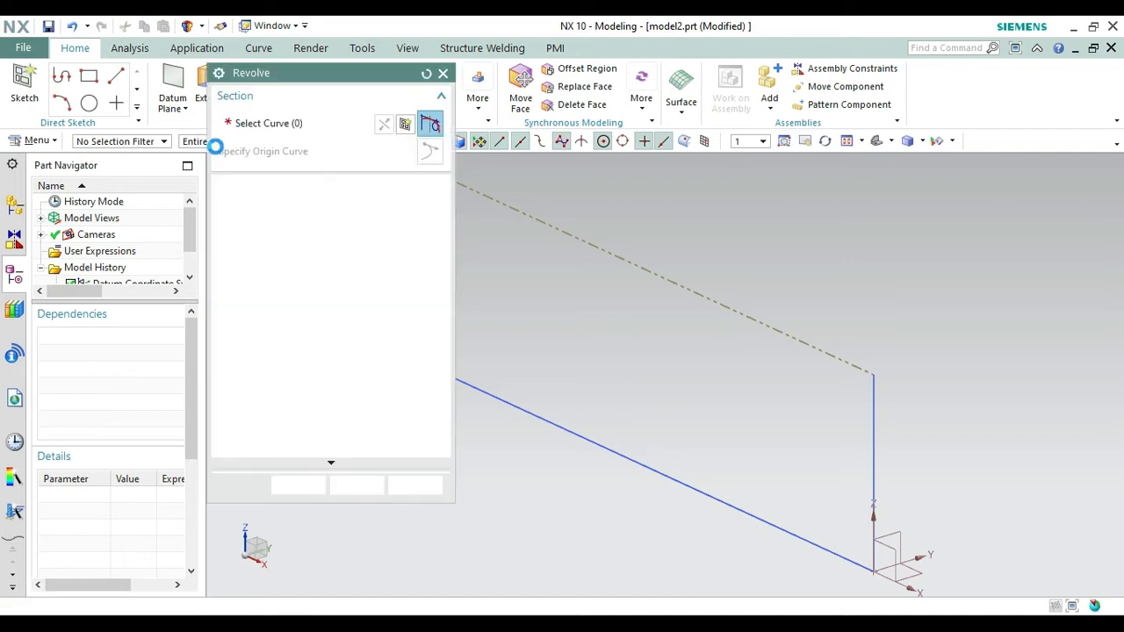
left_click_drag(259, 81, 176, 87)
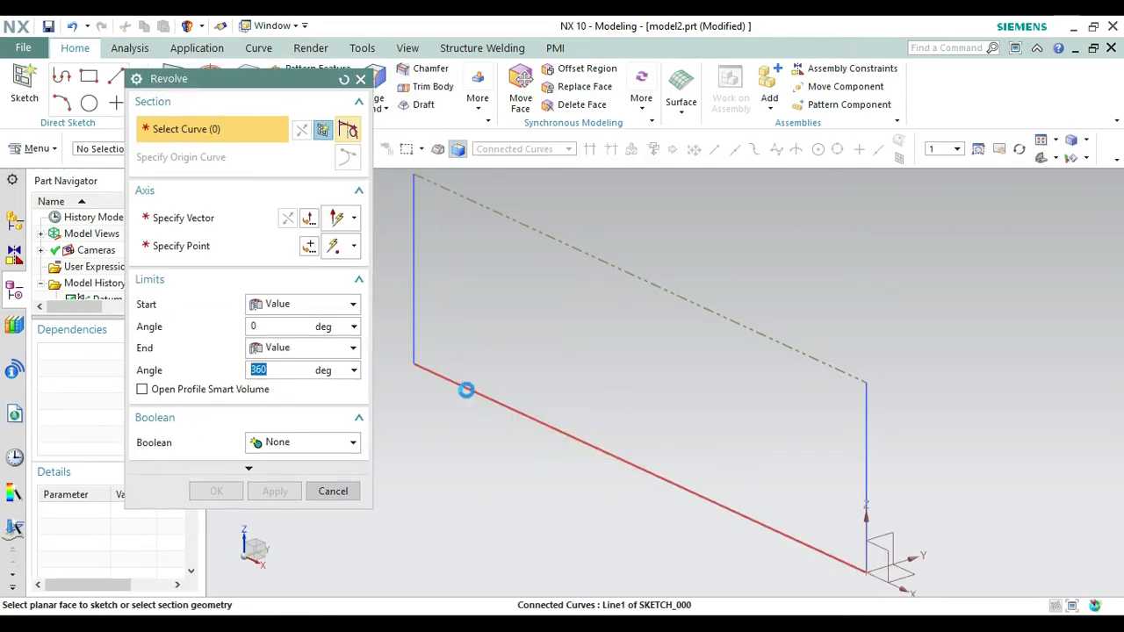
left_click(463, 387)
left_click(225, 223)
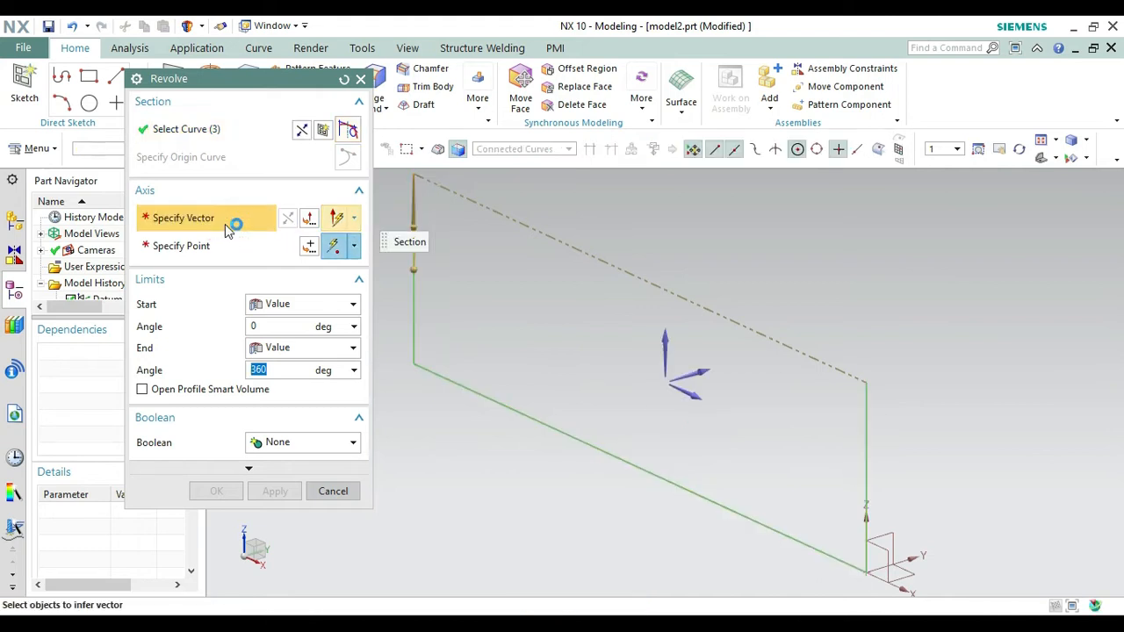
left_click(698, 373)
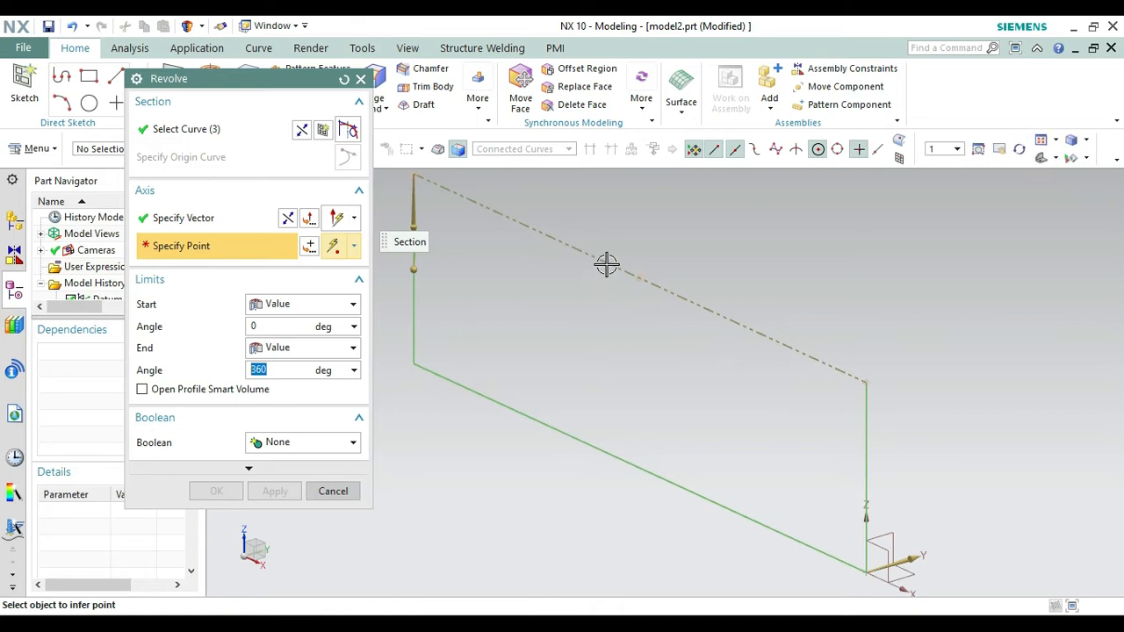
left_click(641, 279)
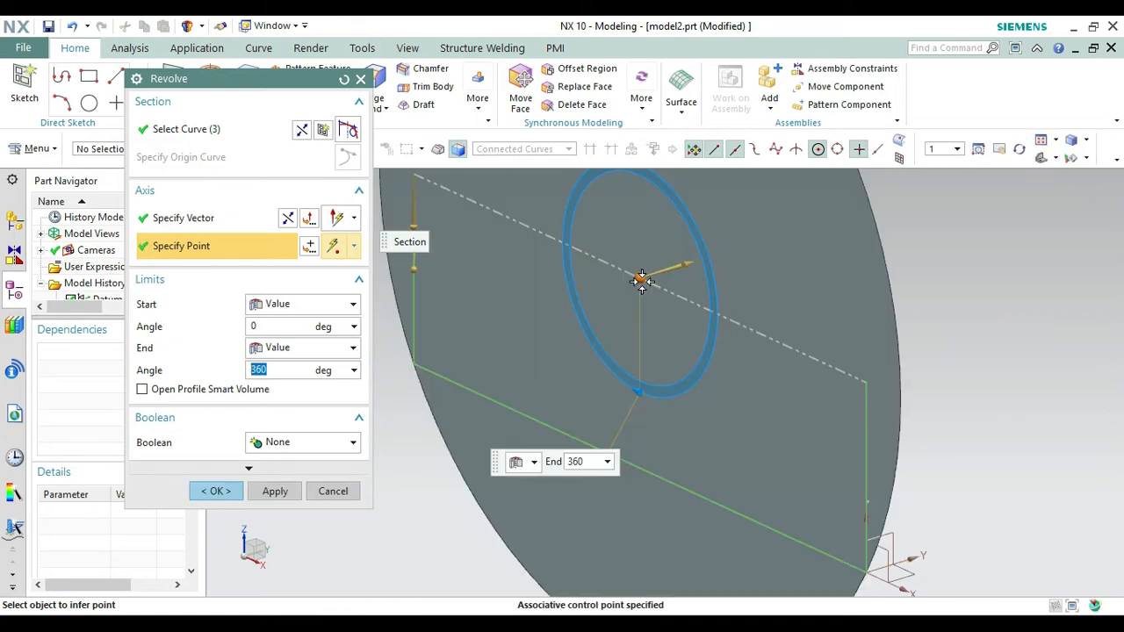
left_click(221, 225)
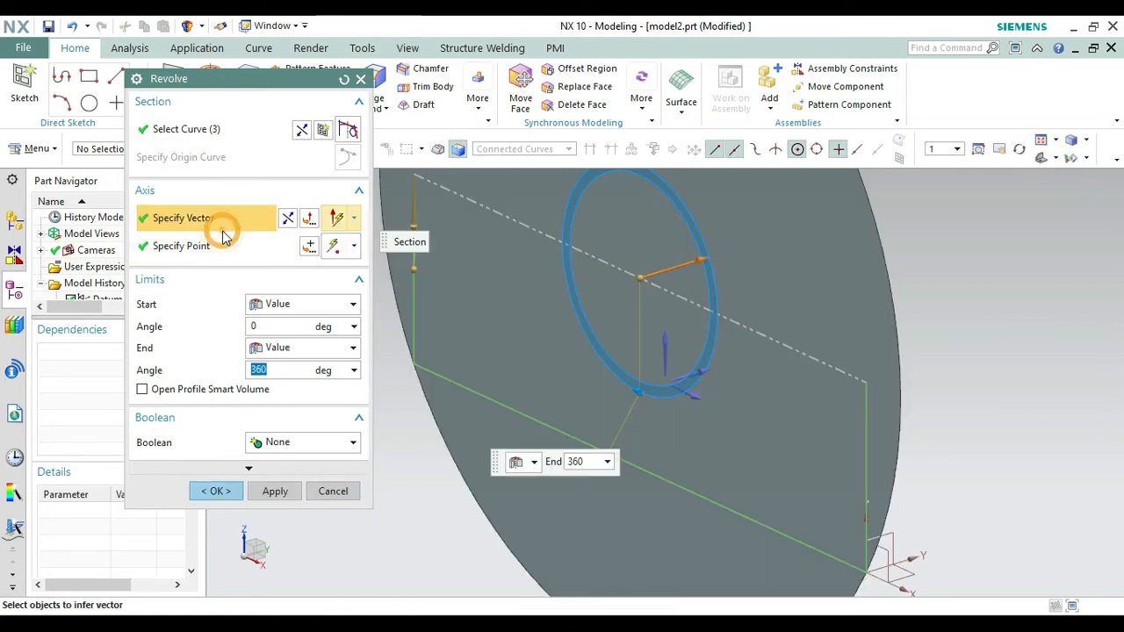
left_click(696, 396)
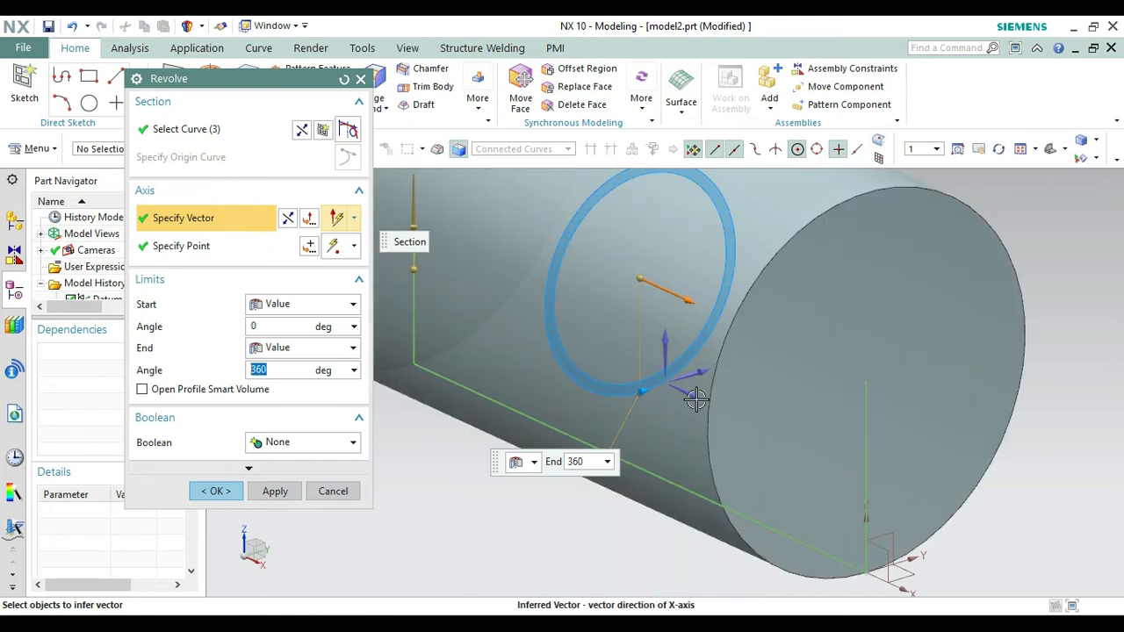
left_click(202, 496)
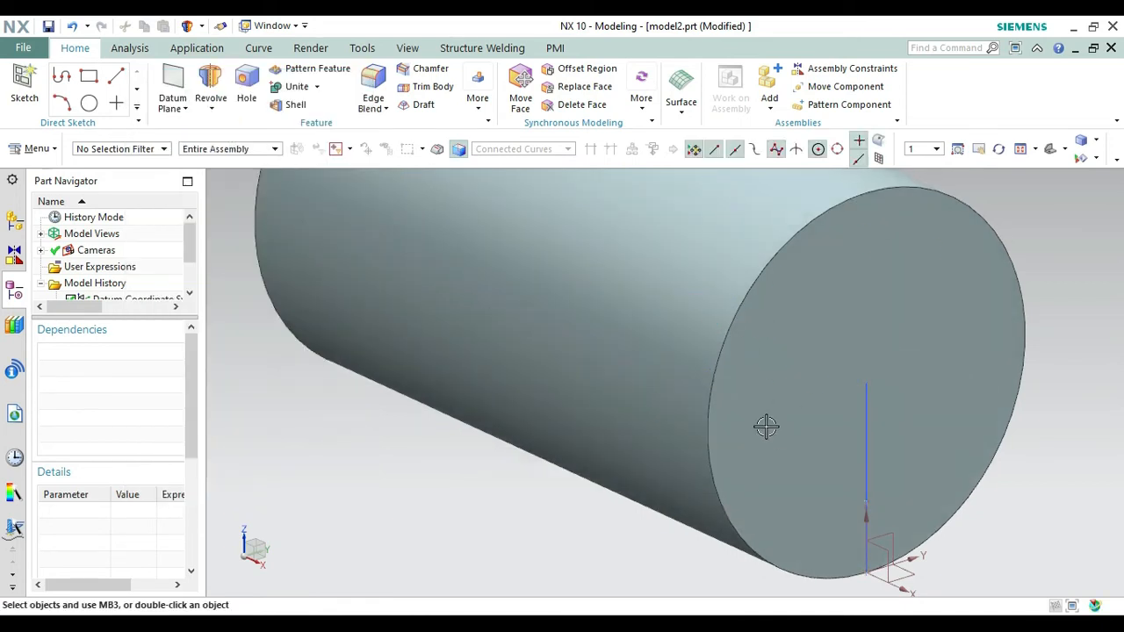
Fit the model in the view and hide the rectangular profile sketch
key("ctrl+f")
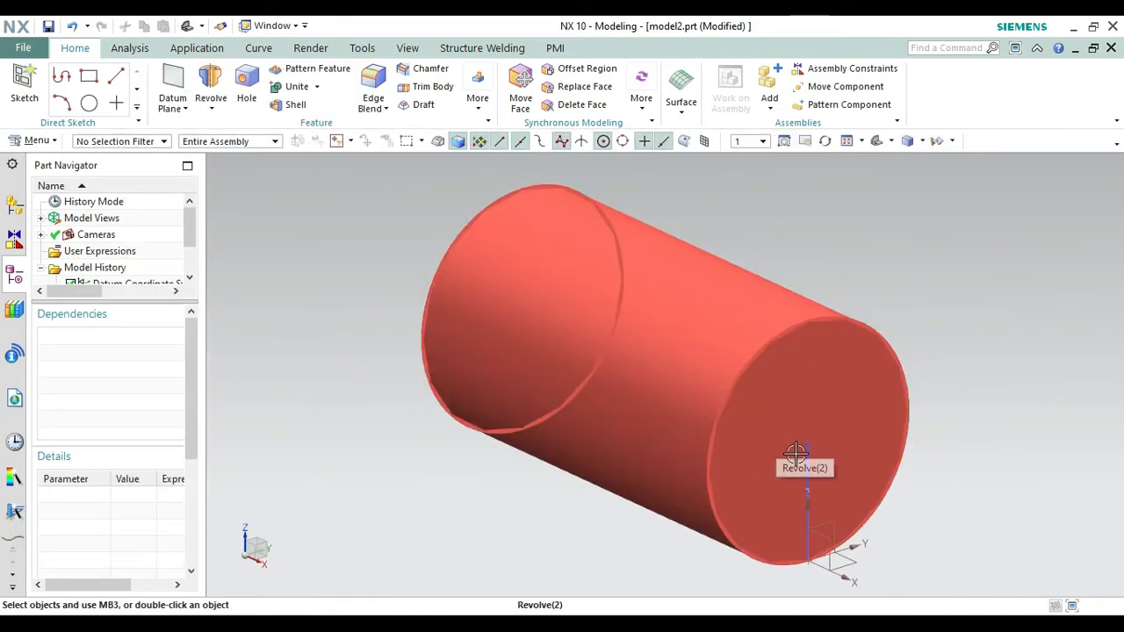
left_click(805, 457)
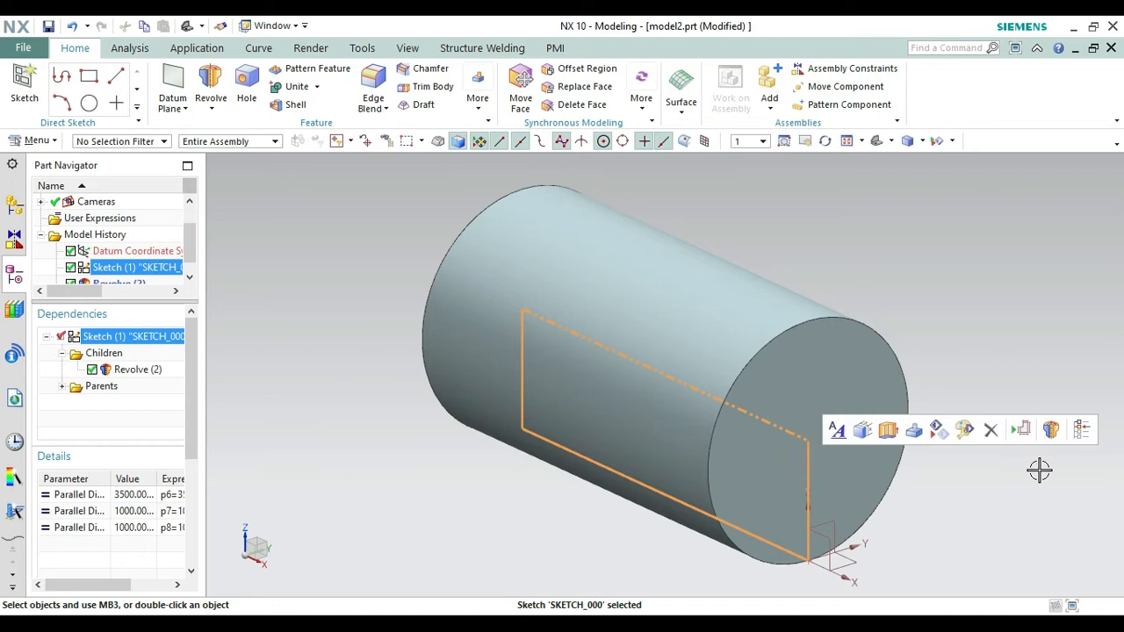
key("ctrl+b")
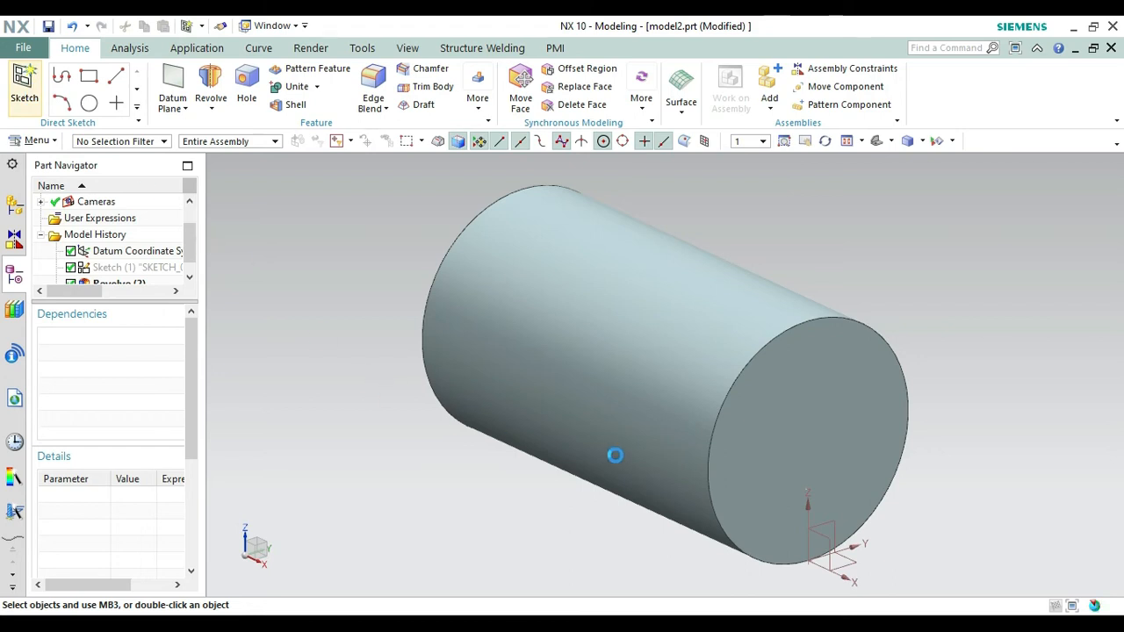
Create a sketch on the cylinder's circular end face near the datum coordinate system
left_click(816, 396)
left_click(272, 517)
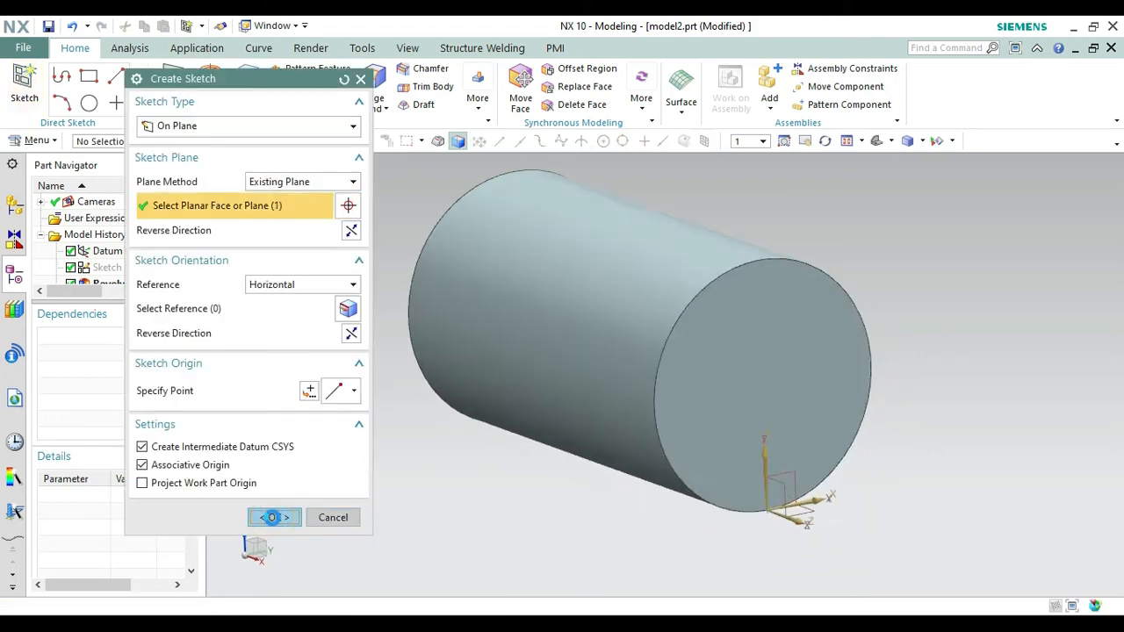
left_click(805, 141)
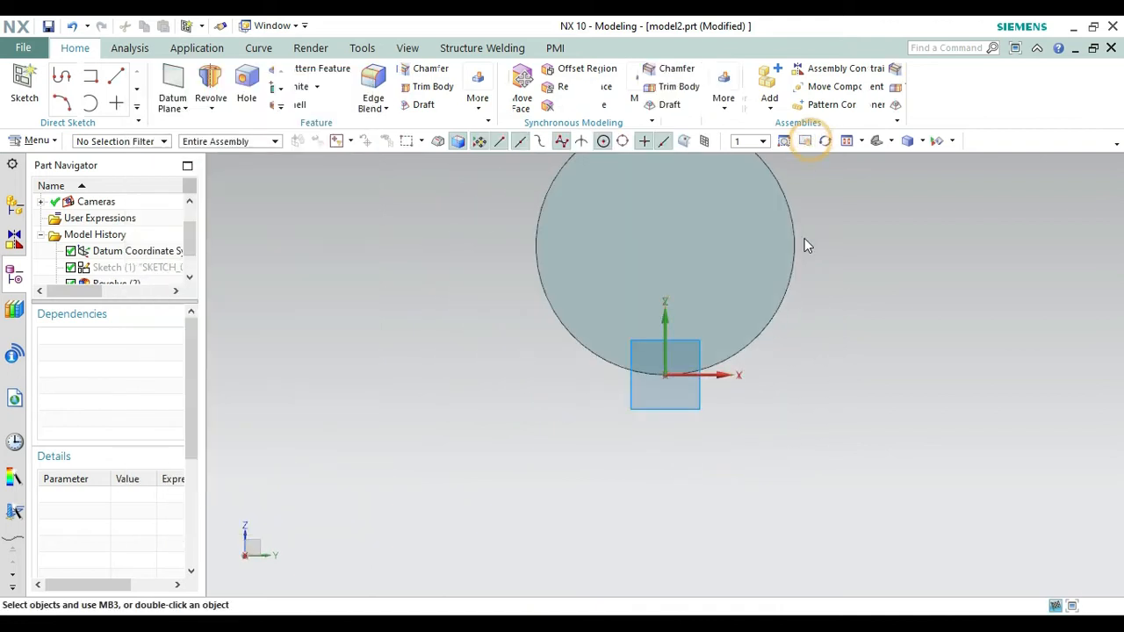
mouse_move(810, 324)
left_mouse_down()
mouse_move(810, 366)
mouse_move(814, 347)
left_mouse_up()
key("Escape")
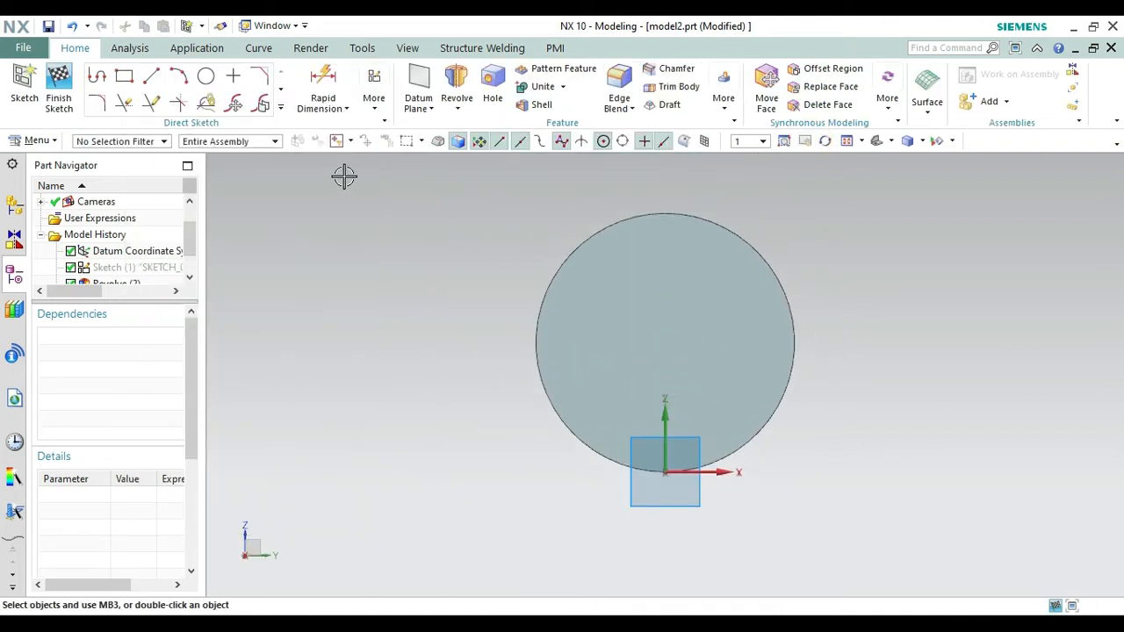
Sketch a 2100 mm diameter circle concentric with the cylinder's end face and finish the sketch
left_click(207, 74)
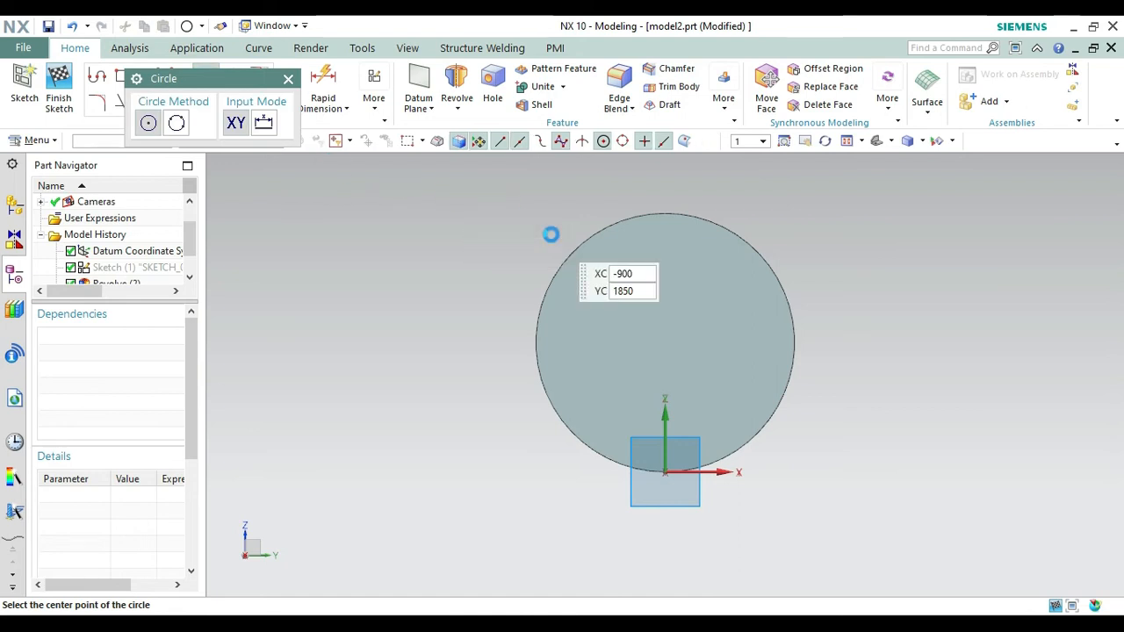
left_click(667, 343)
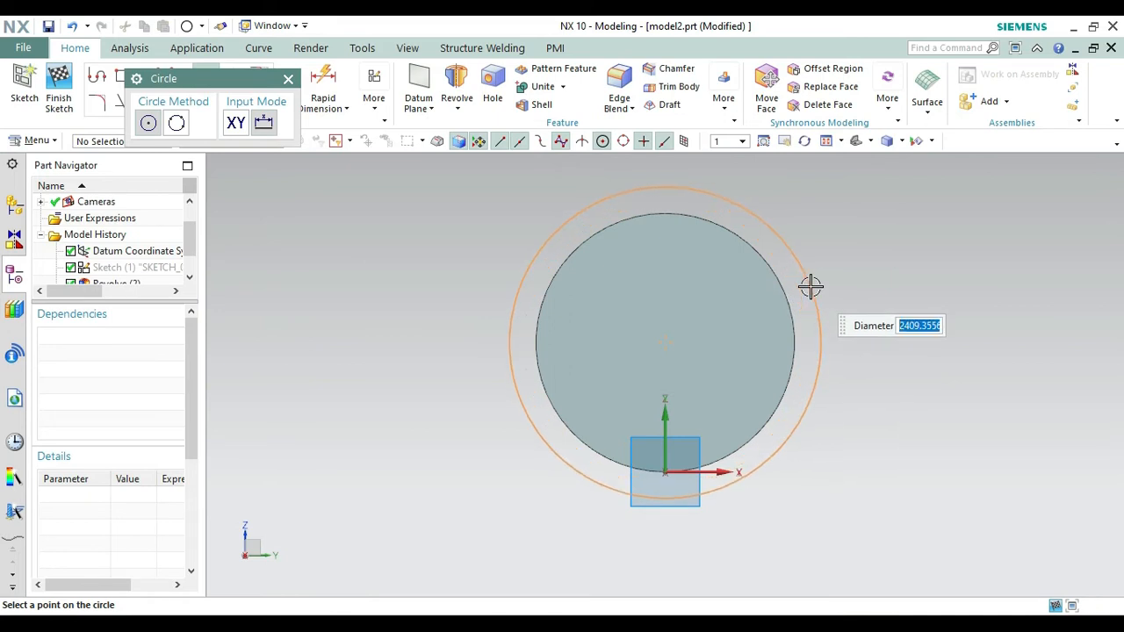
key("Return")
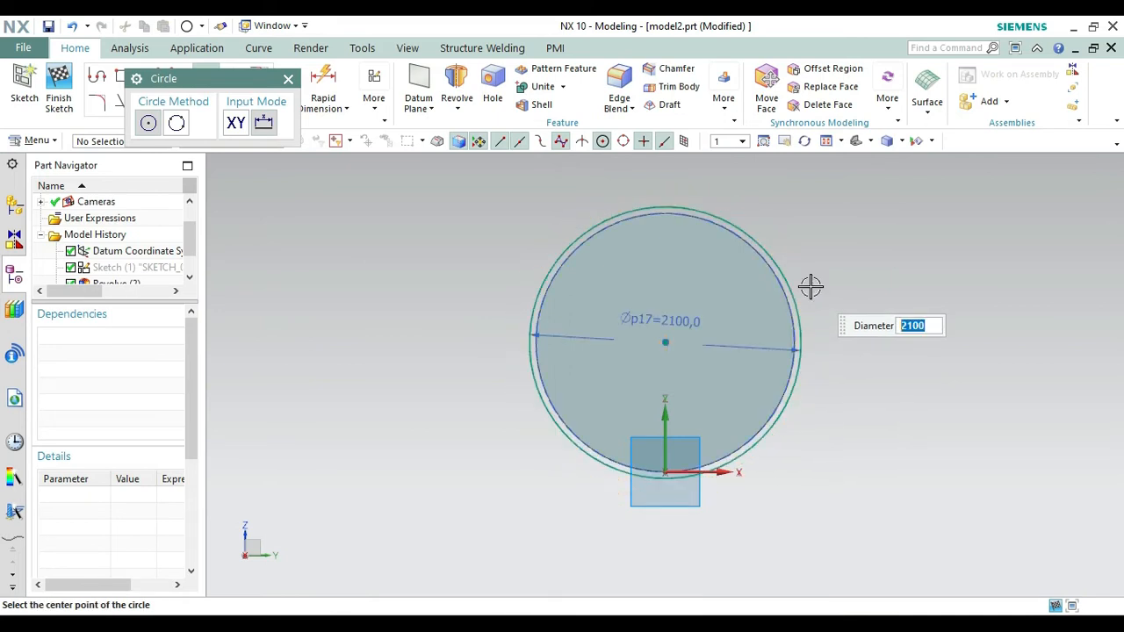
key("Escape")
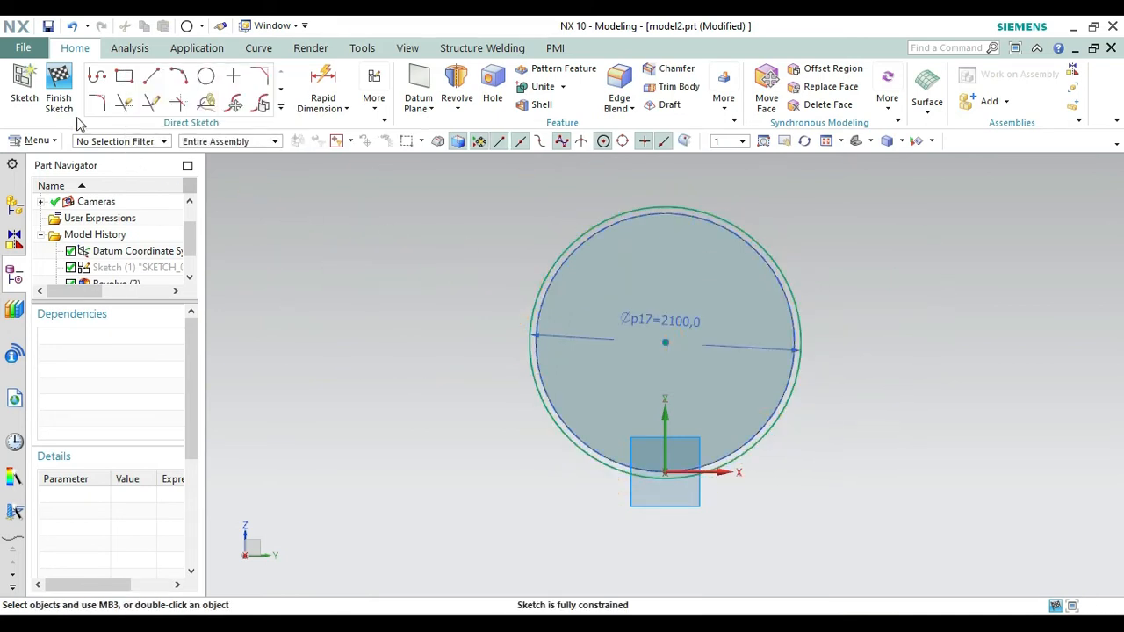
left_click(59, 102)
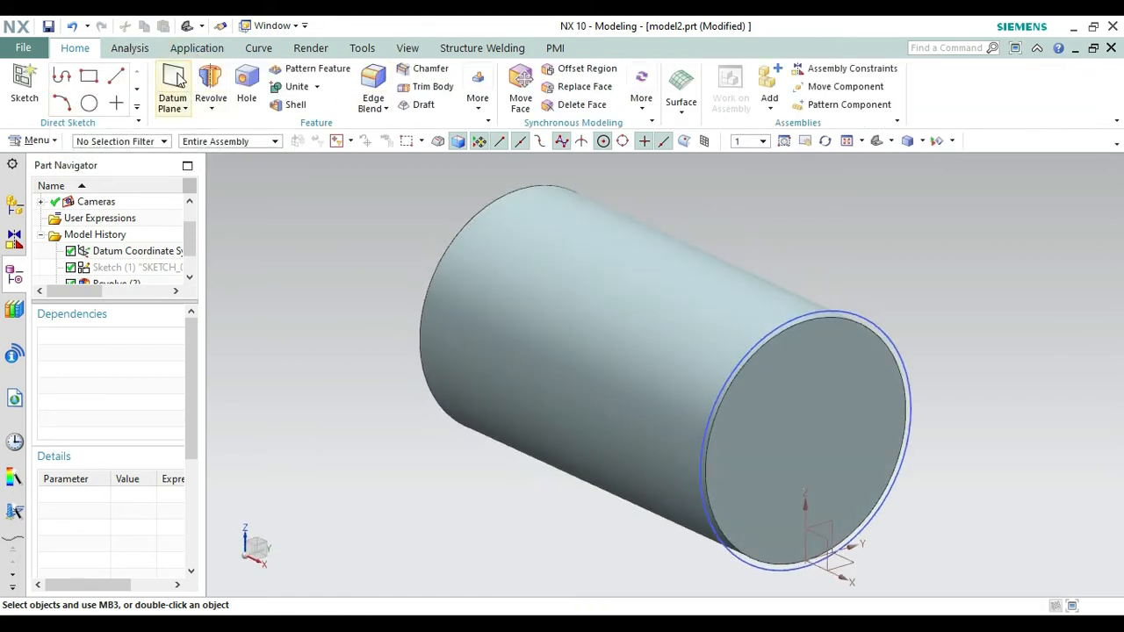
Try to extrude the 2100 mm circle from 0 to 40 mm with Boolean Subtract on the cylinder
left_click(210, 106)
left_click(222, 127)
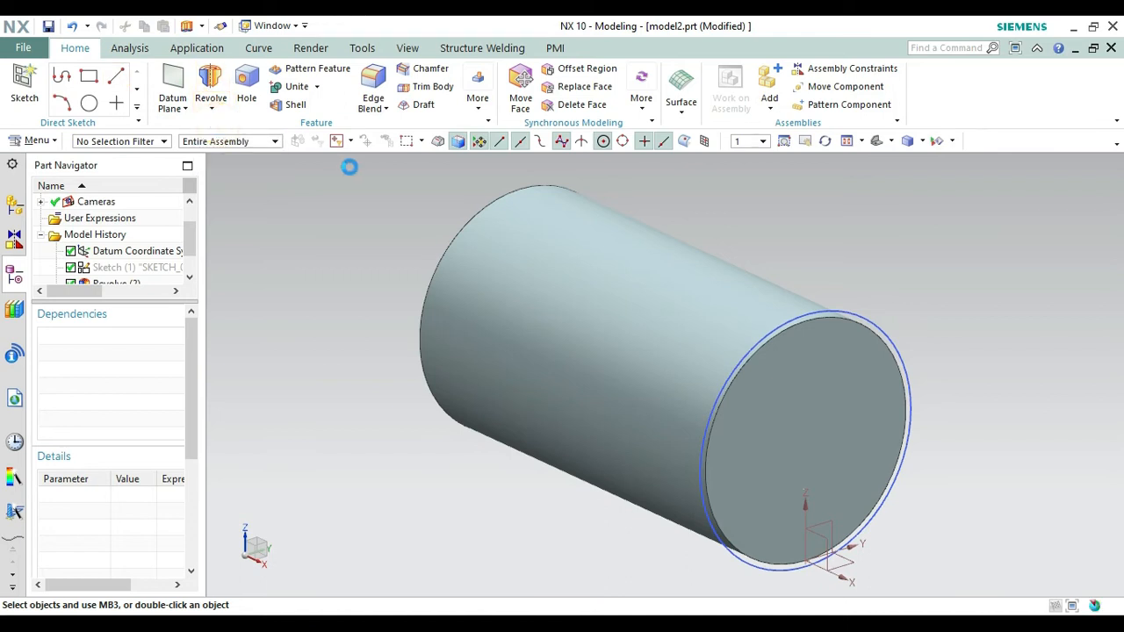
left_click(869, 334)
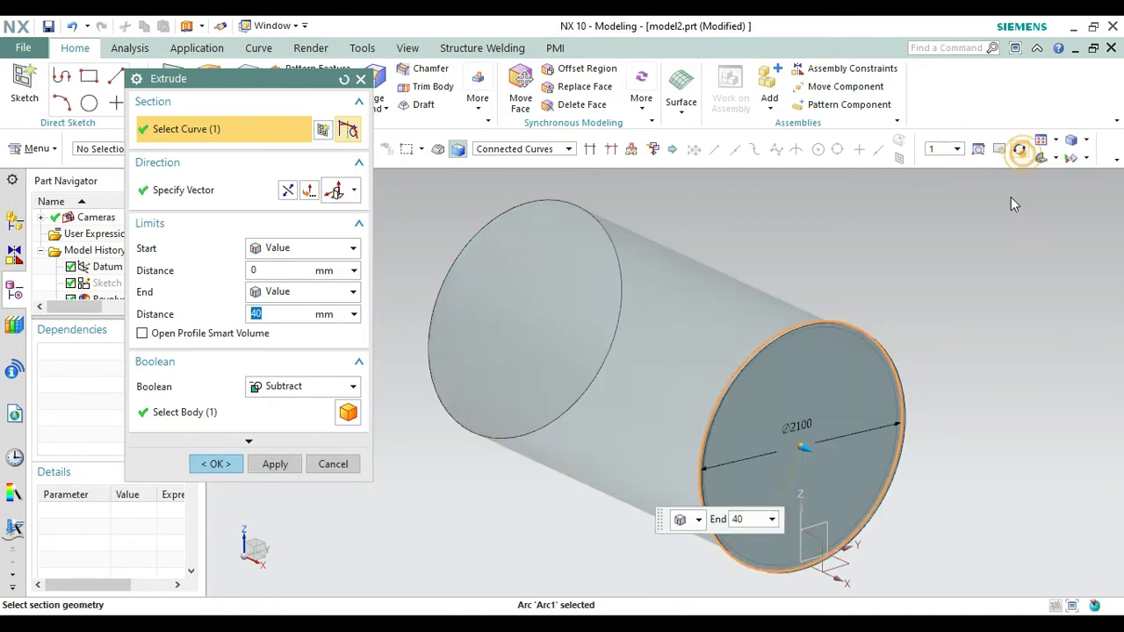
left_click_drag(1048, 239, 1013, 234)
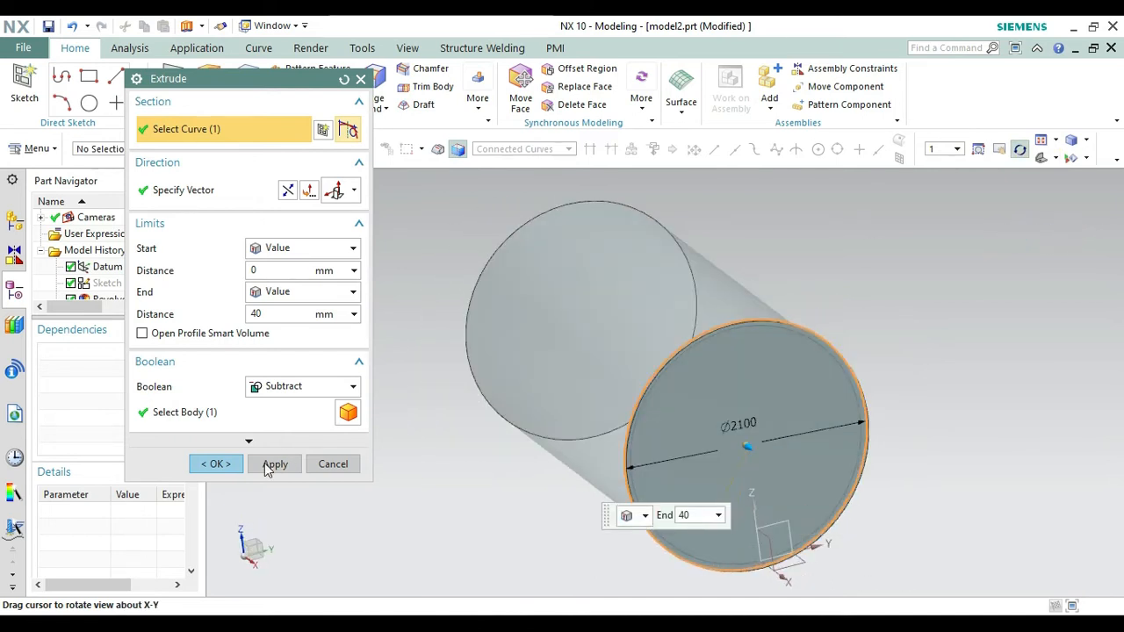
left_click(217, 465)
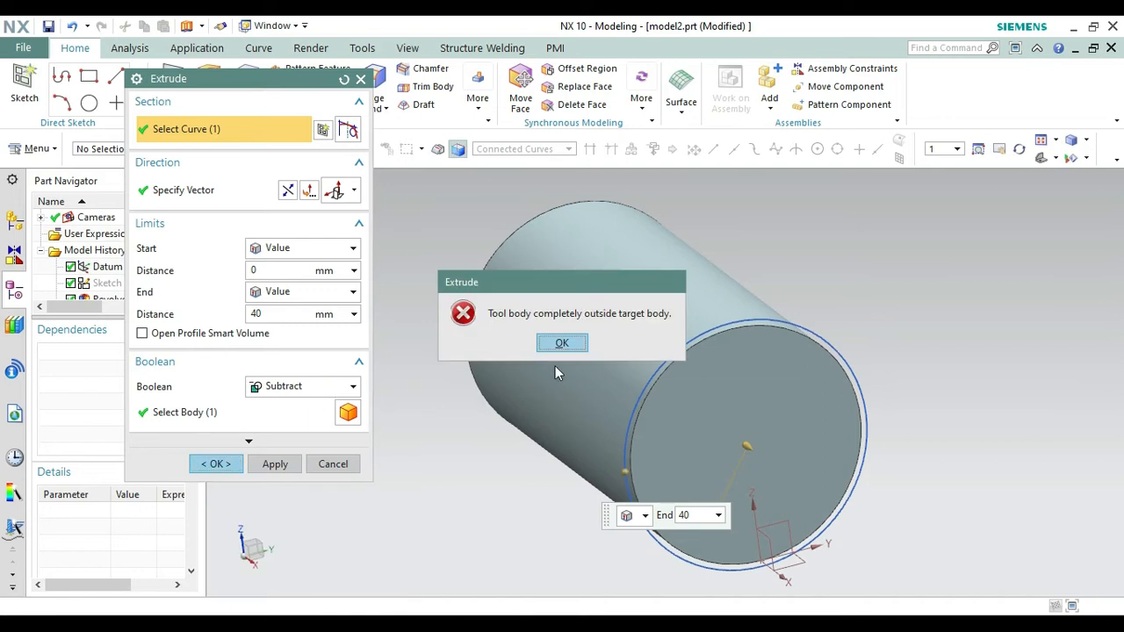
left_click(546, 343)
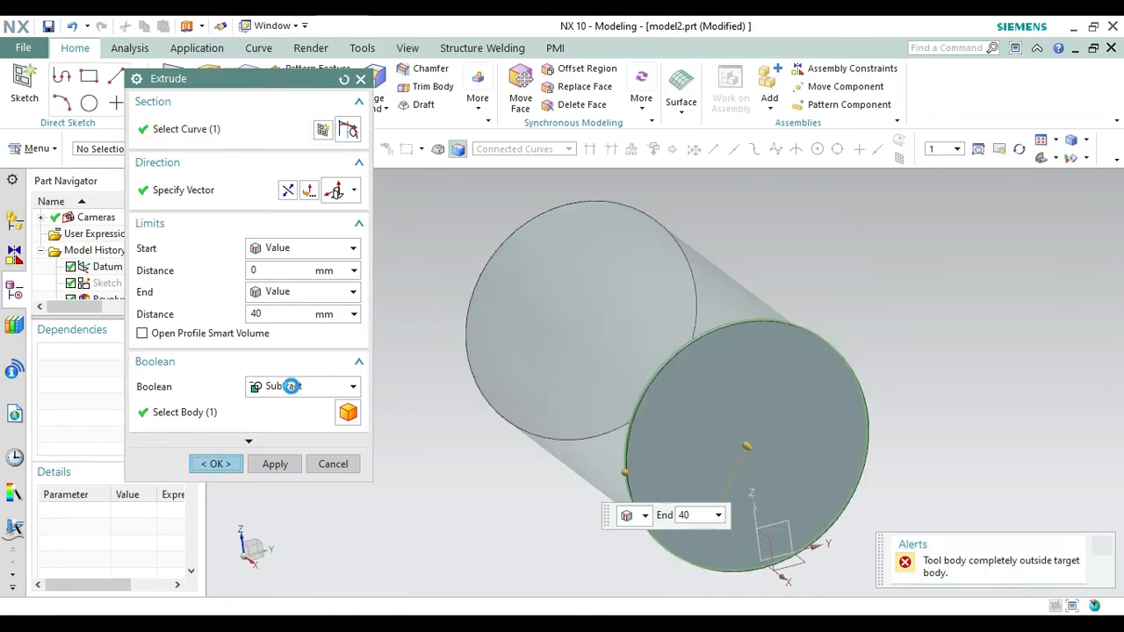
Complete the 40 mm circle extrusion with Boolean Unite and hide its sketch
left_click(289, 387)
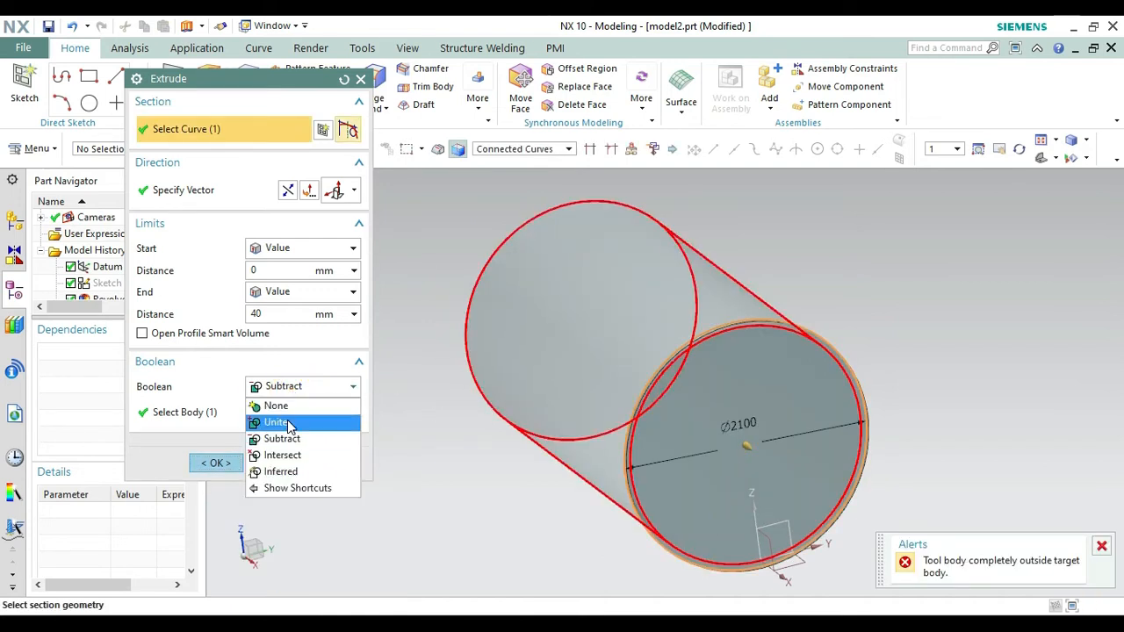
left_click(276, 422)
left_click(215, 463)
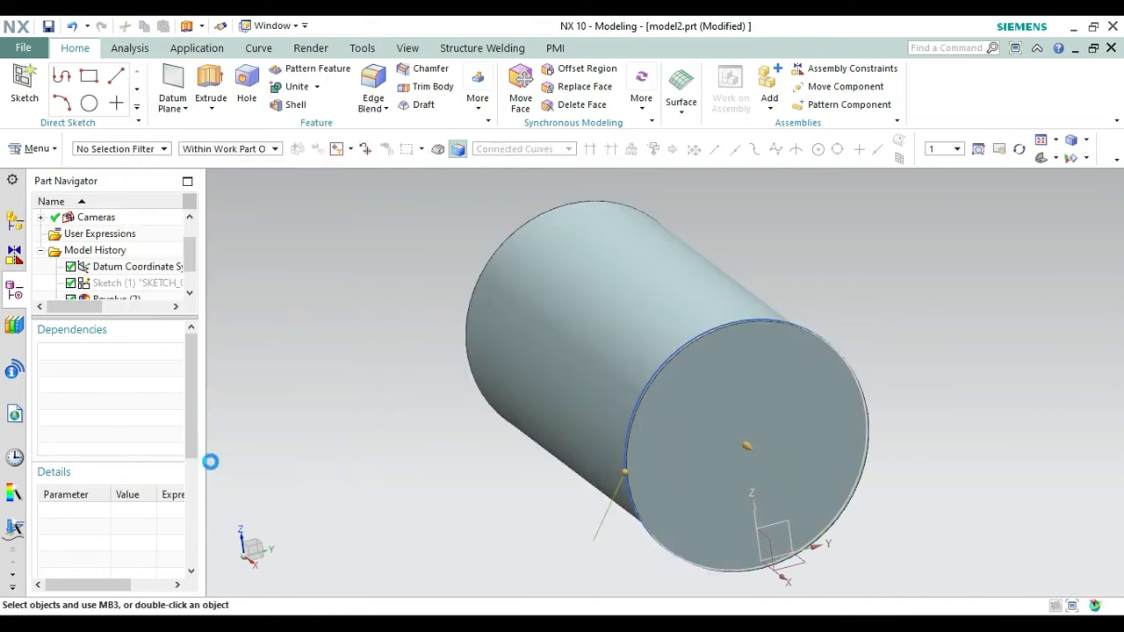
left_click(765, 315)
left_click(853, 292)
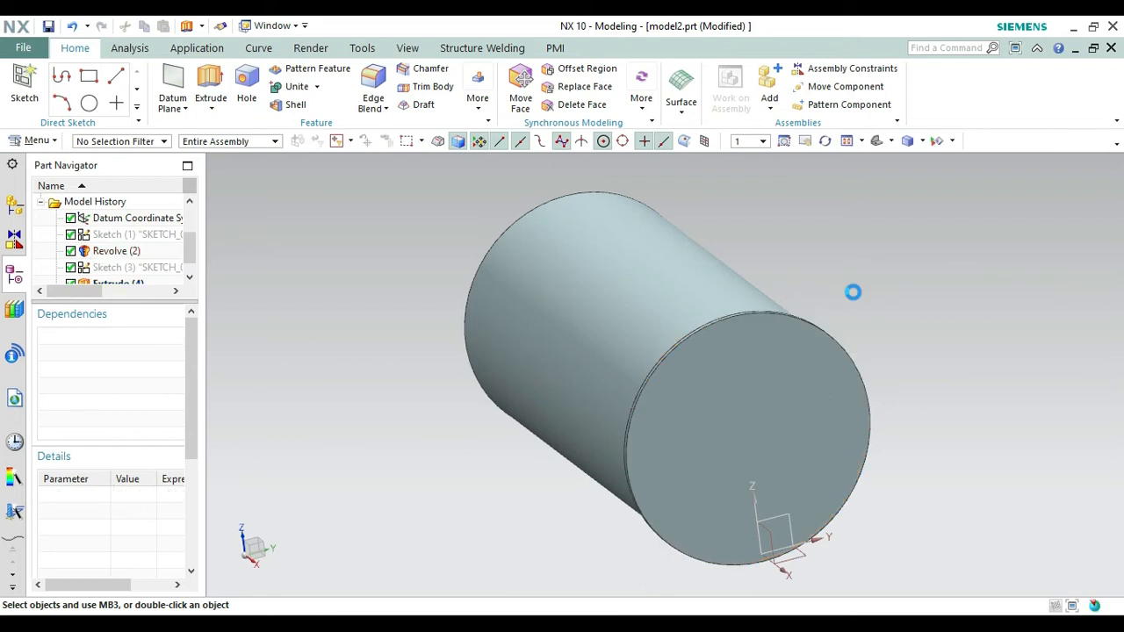
Create a sketch on the cylinder's opposite circular end face, away from the datum coordinate system
left_click(825, 143)
left_click_drag(797, 228, 910, 250)
key("Escape")
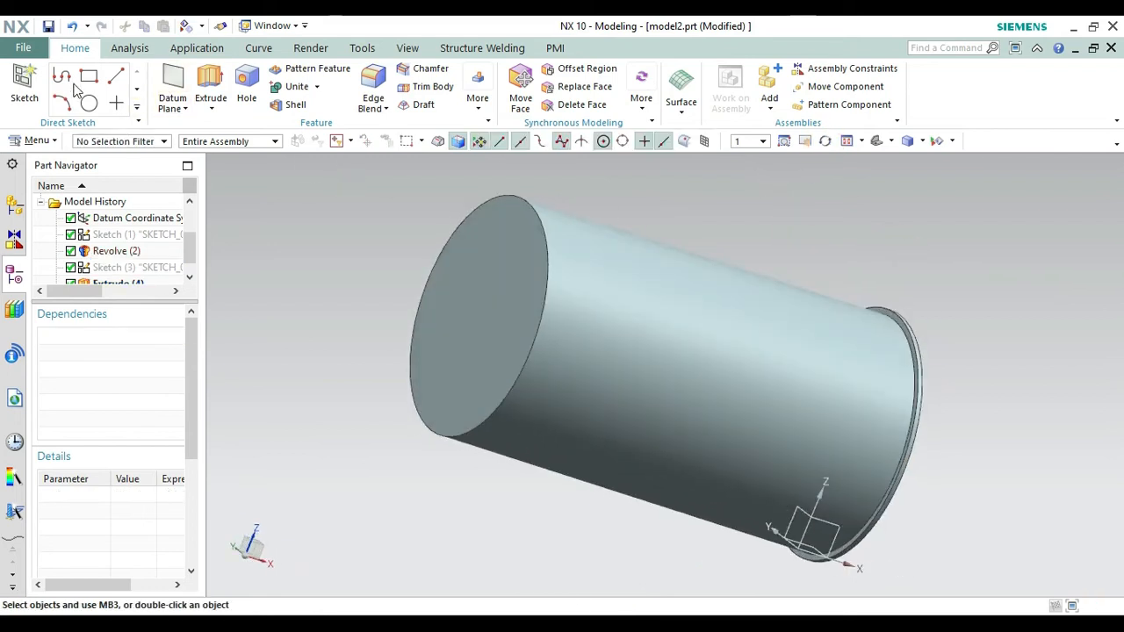
left_click(25, 85)
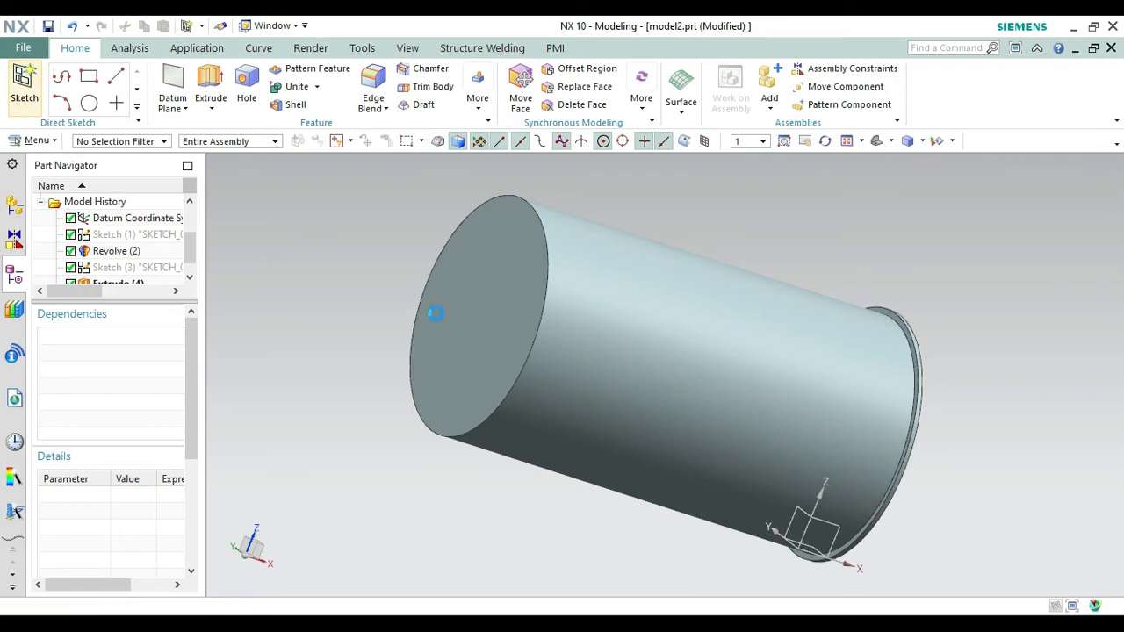
left_click(274, 518)
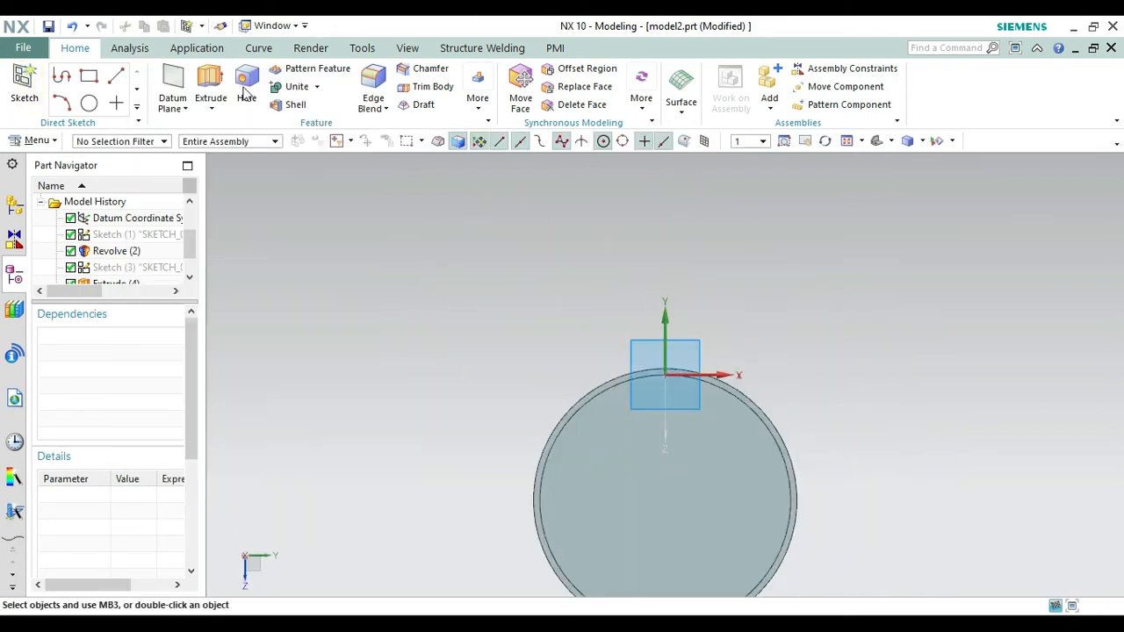
Sketch a 210 mm diameter circle at the centre of this end face
left_click(214, 78)
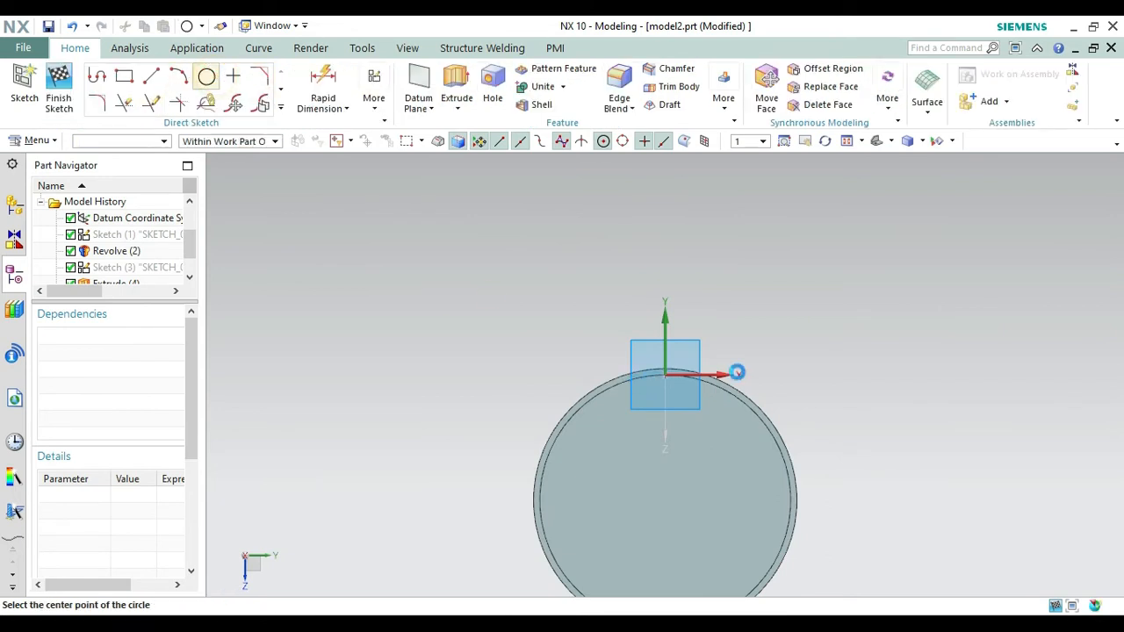
left_click(665, 499)
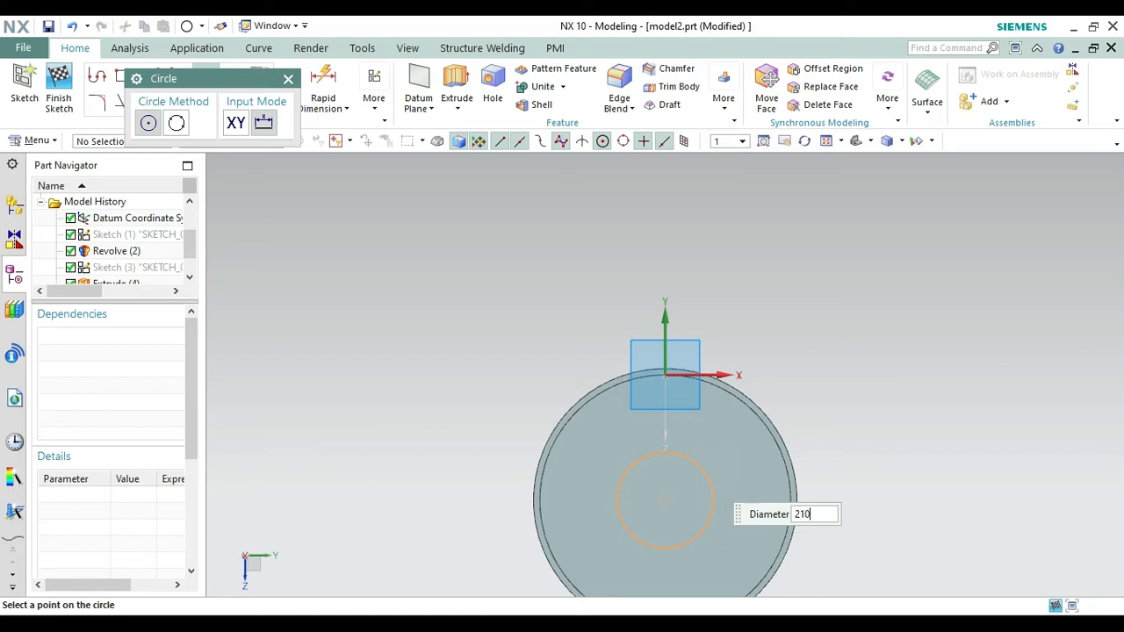
left_click(705, 475)
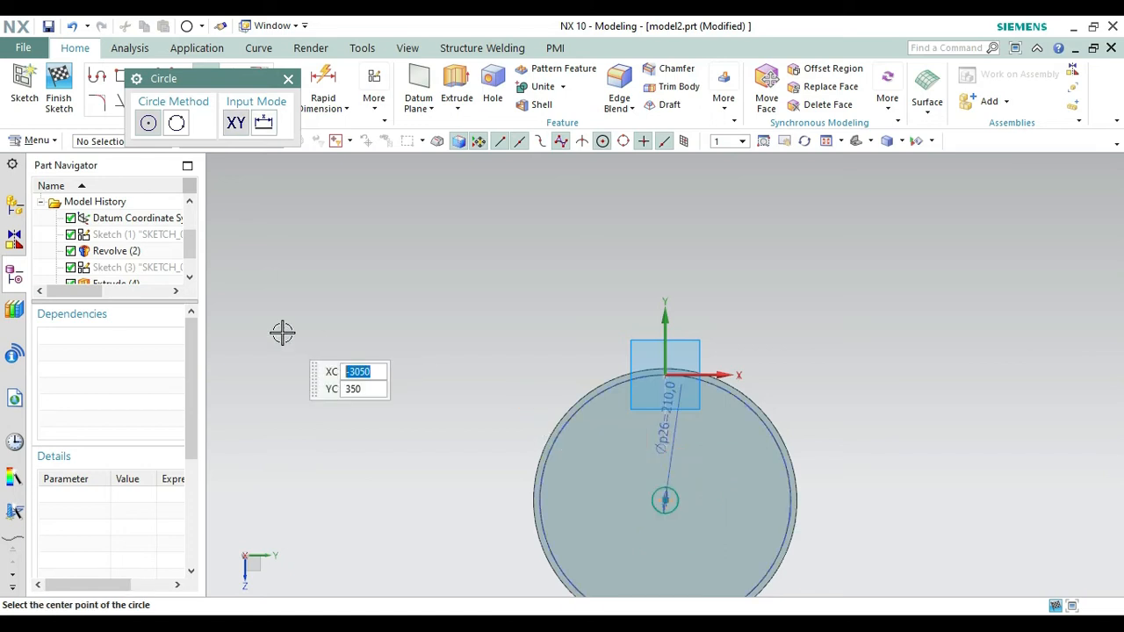
key("Escape")
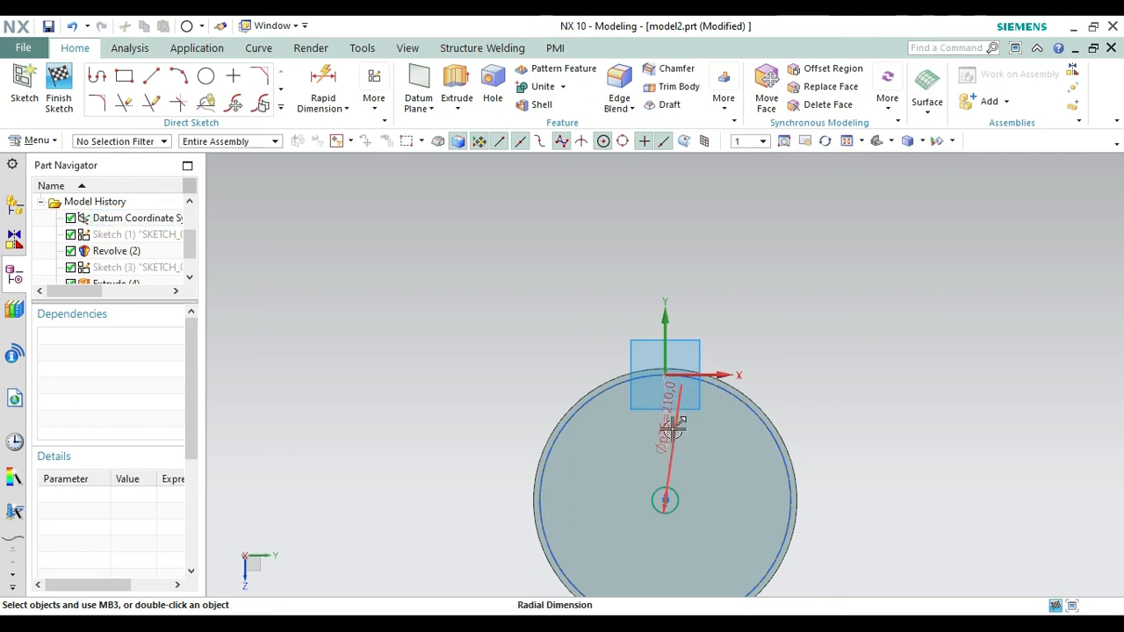
Set the circle's diameter dimension to 2100 mm and finish the sketch
double_click(672, 429)
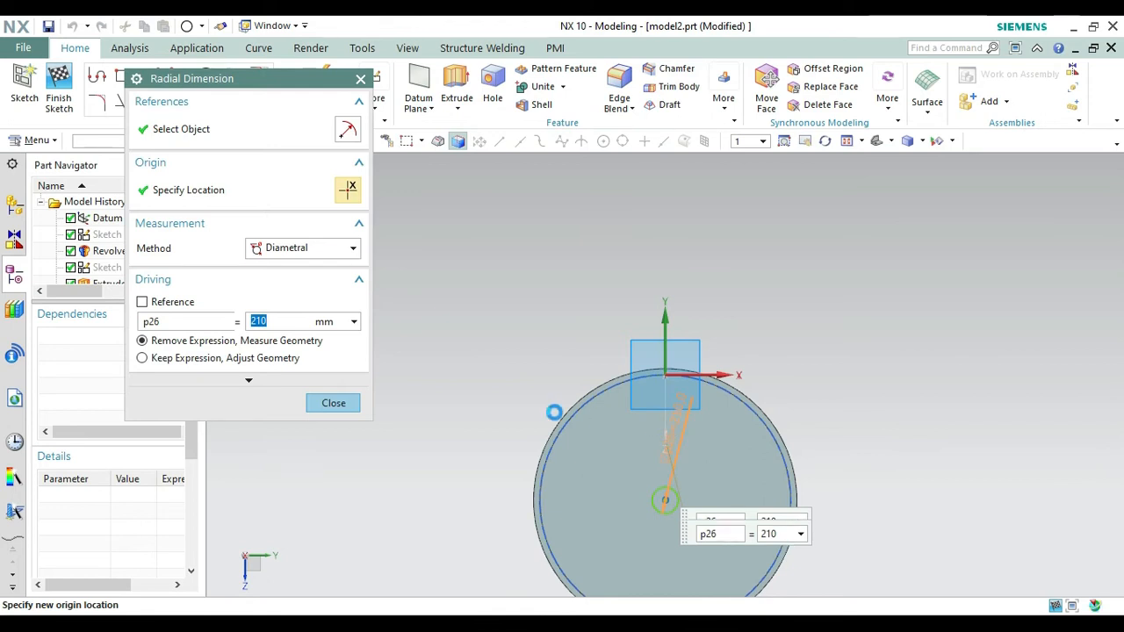
type("2100")
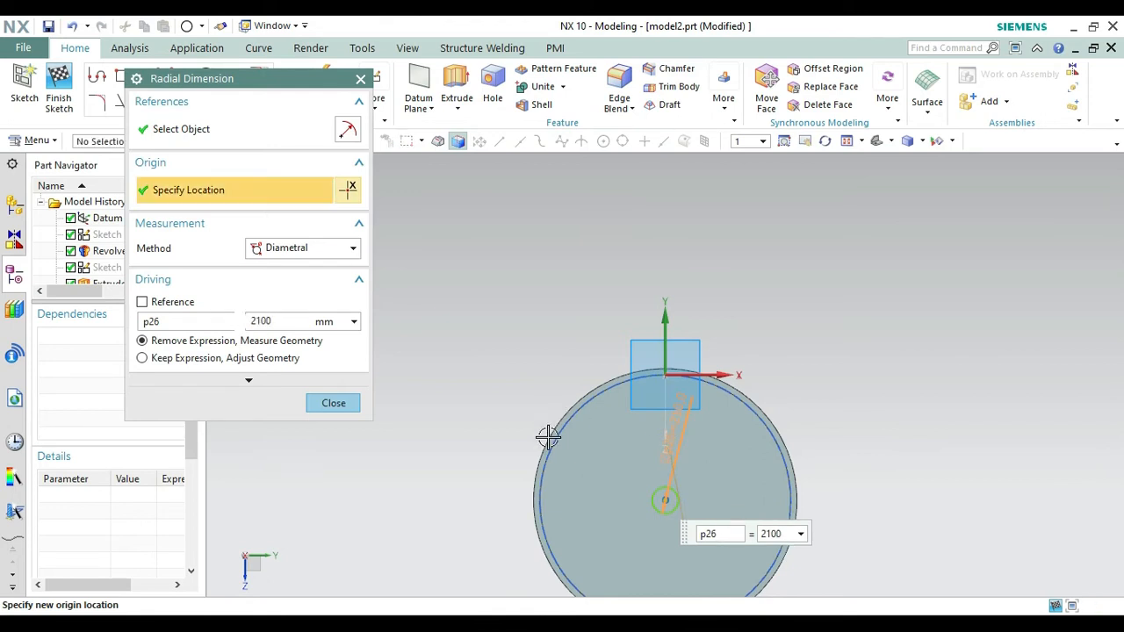
key("Return")
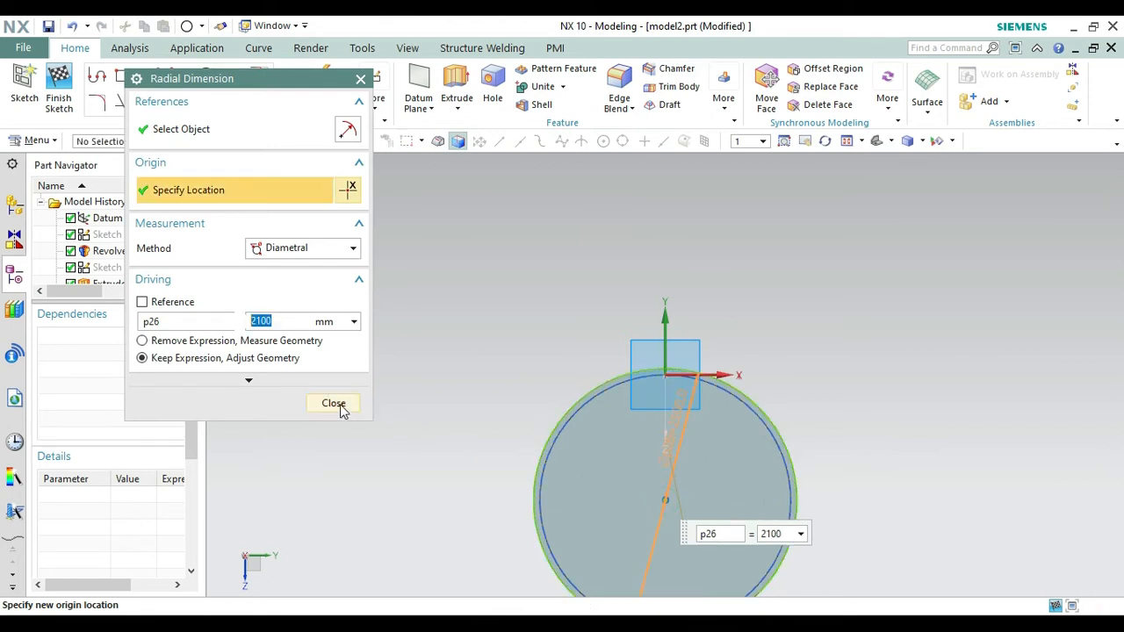
left_click(338, 405)
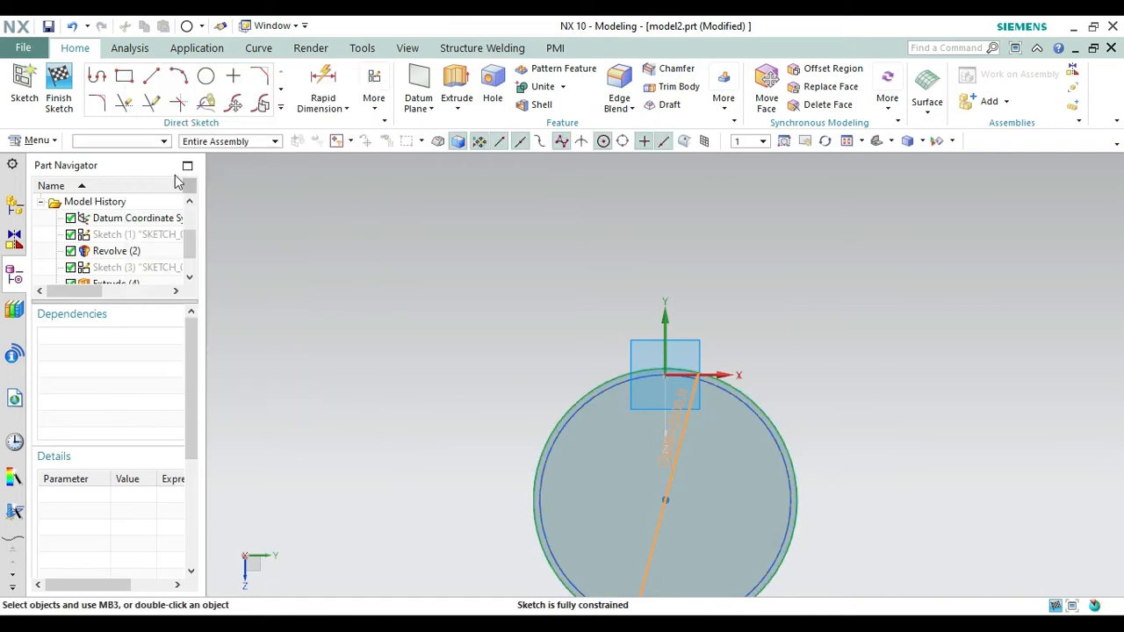
key("Home")
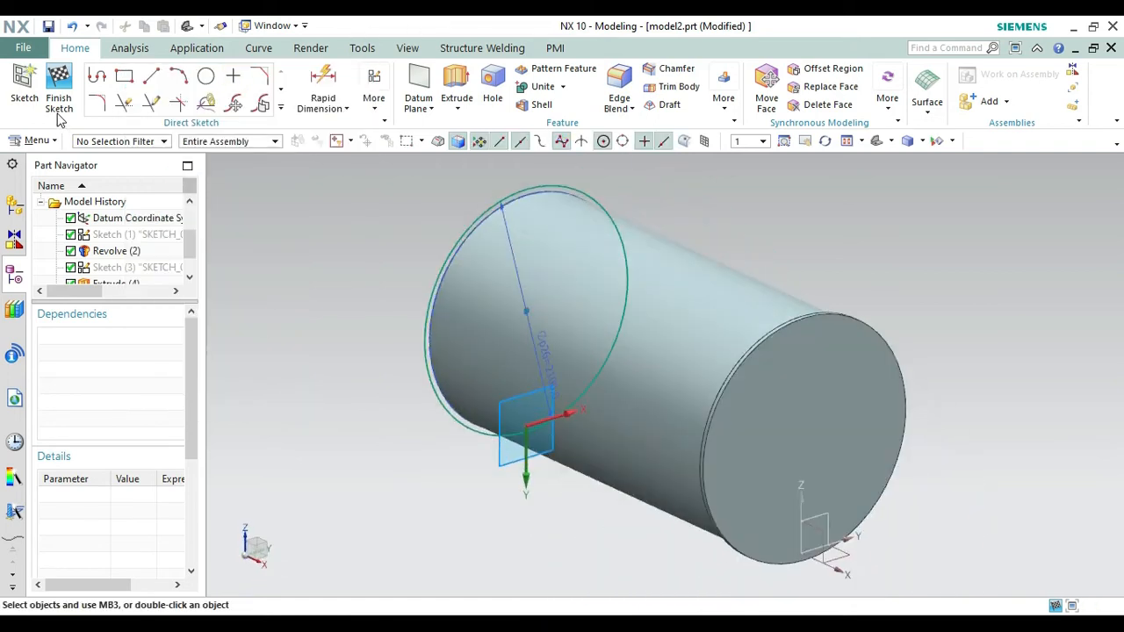
left_click(77, 107)
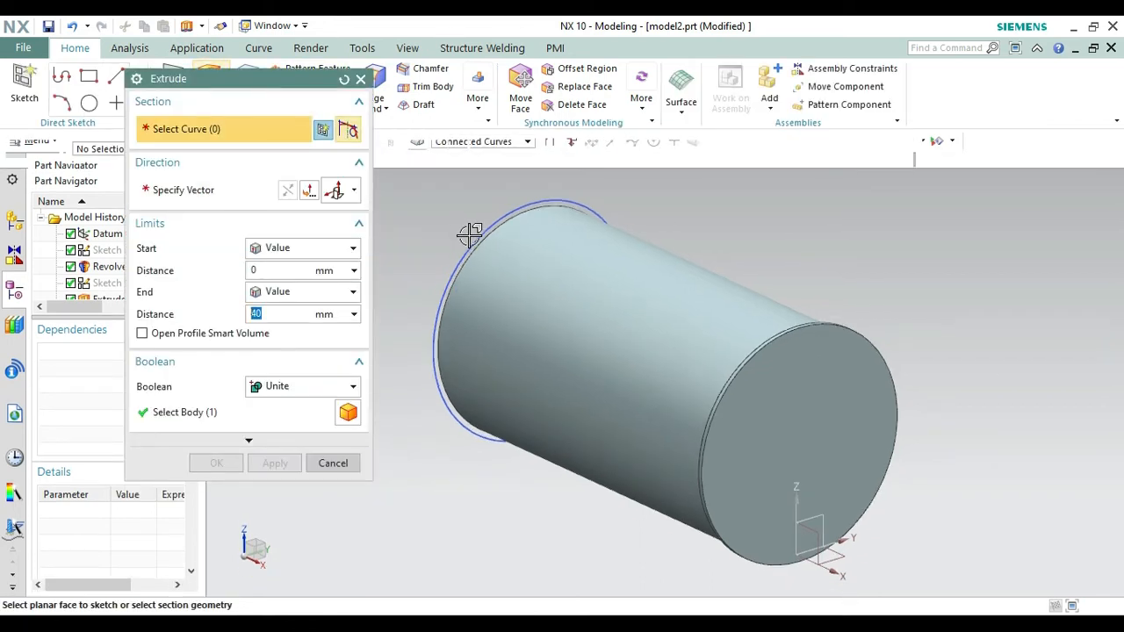
Extrude the far end's circle from 0 to 40 mm with Boolean Unite and hide its sketch
left_click(471, 236)
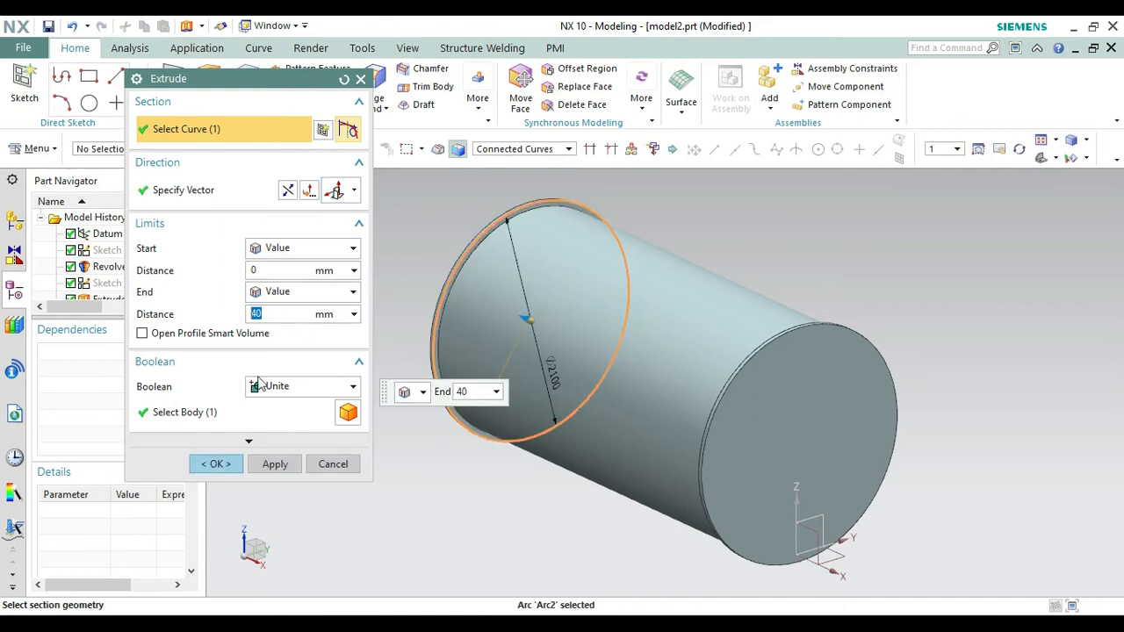
left_click(213, 465)
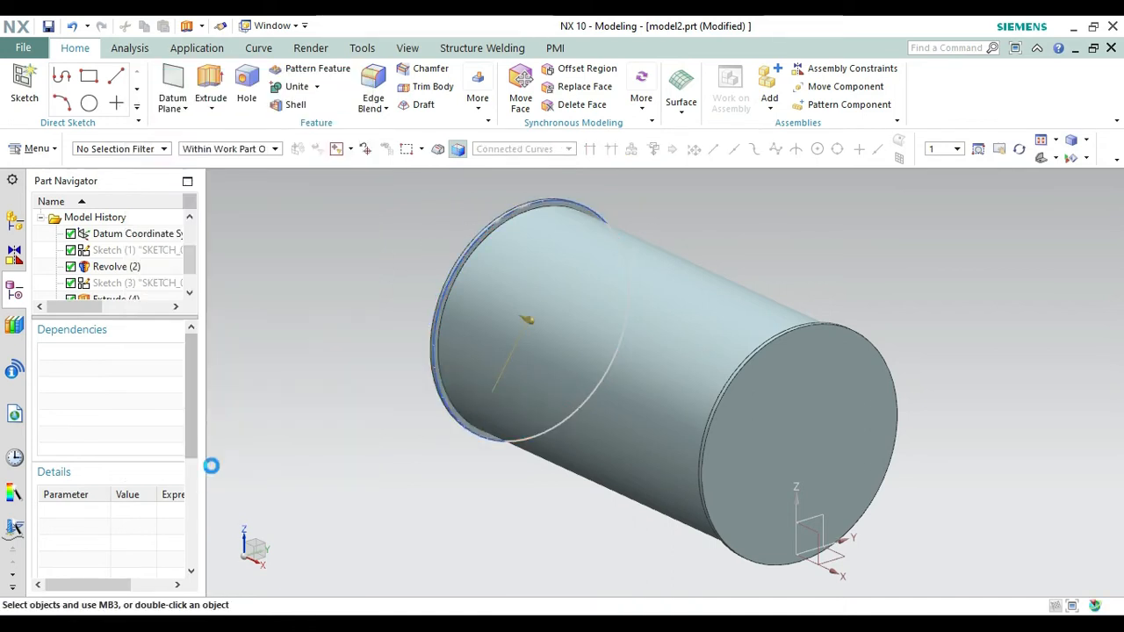
left_click(464, 237)
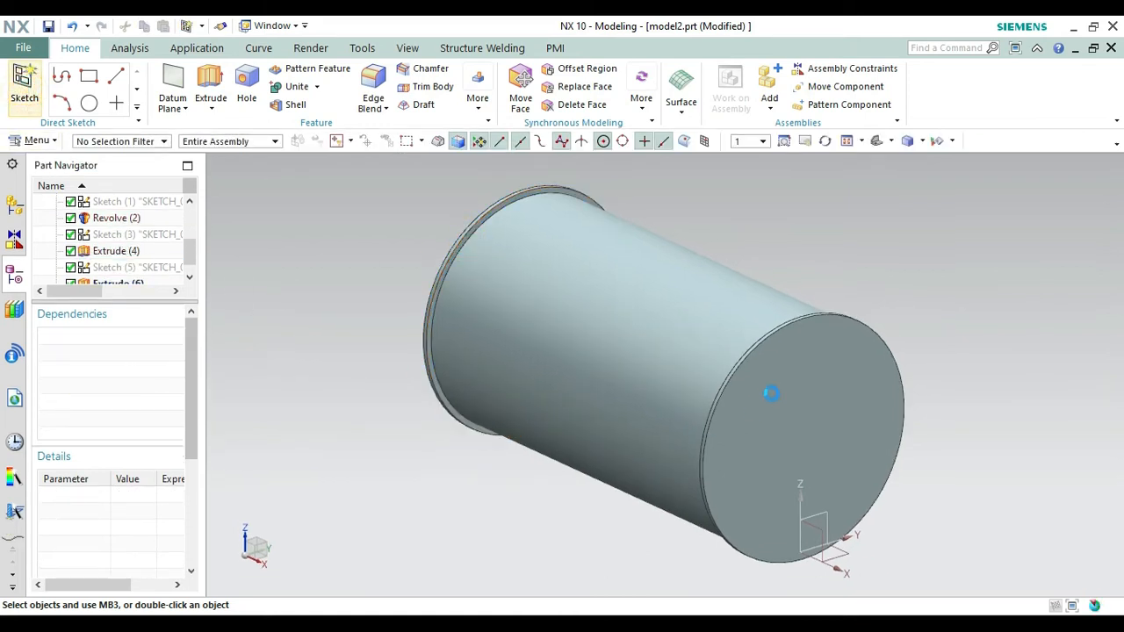
Create a sketch on the flange's outer face near the datum coordinate system and draw a concentric 1997 mm diameter circle
left_click(817, 407)
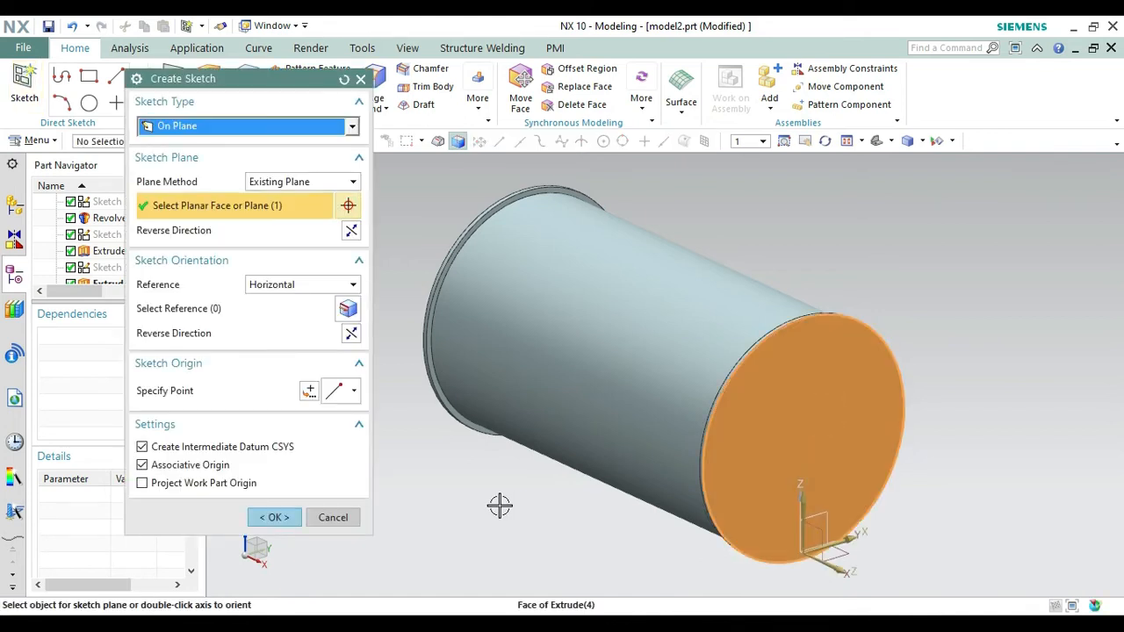
left_click(273, 518)
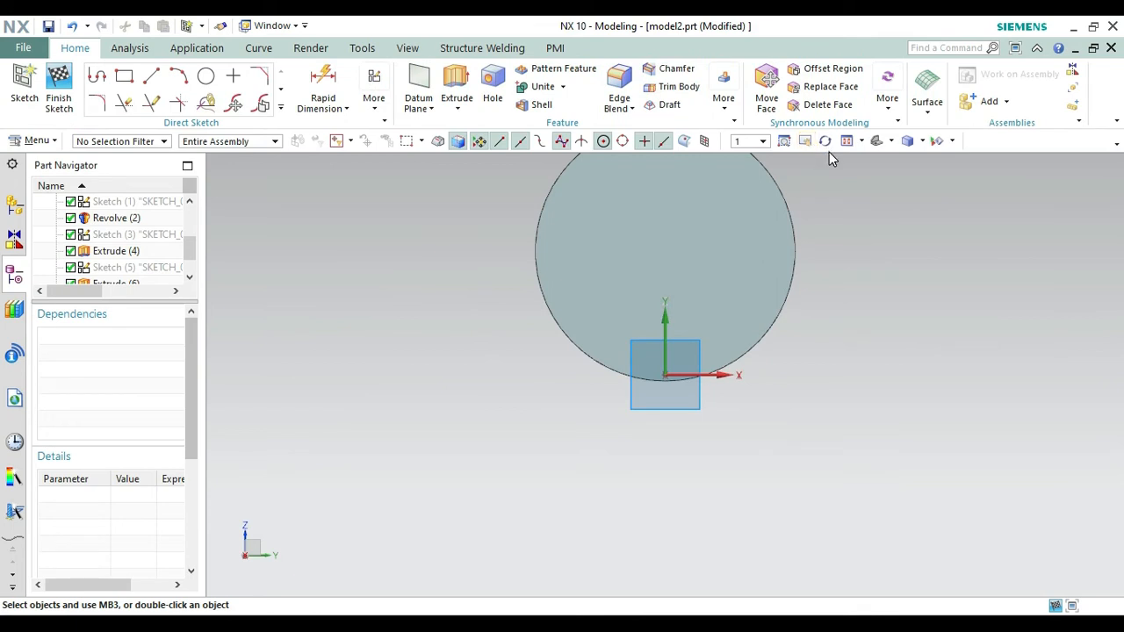
left_click(805, 141)
left_click_drag(848, 231, 817, 334)
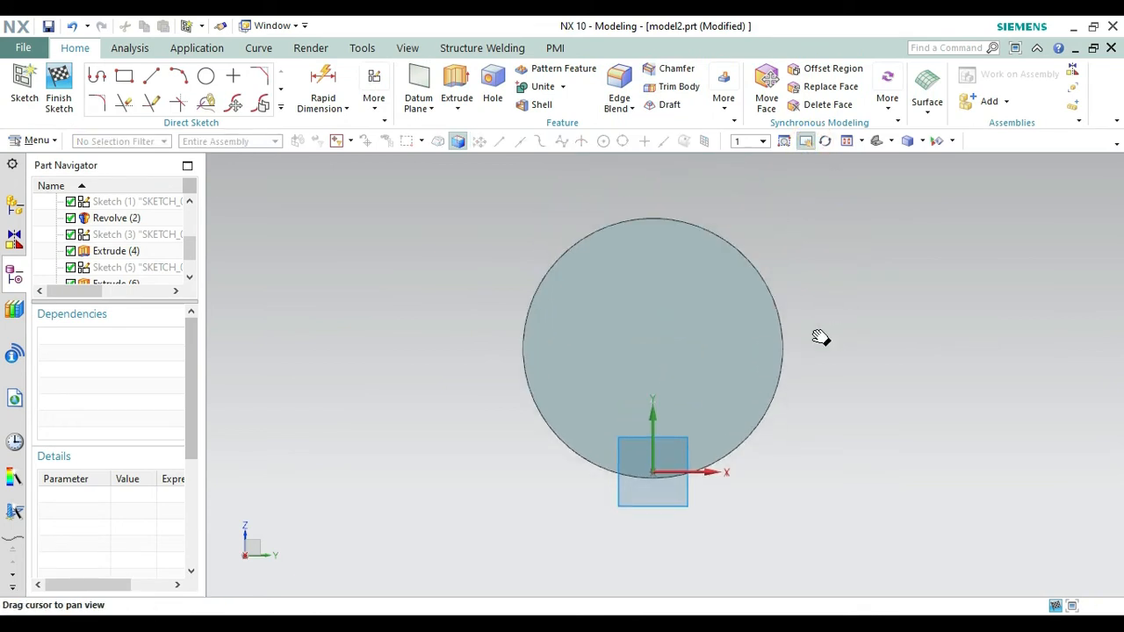
key("Escape")
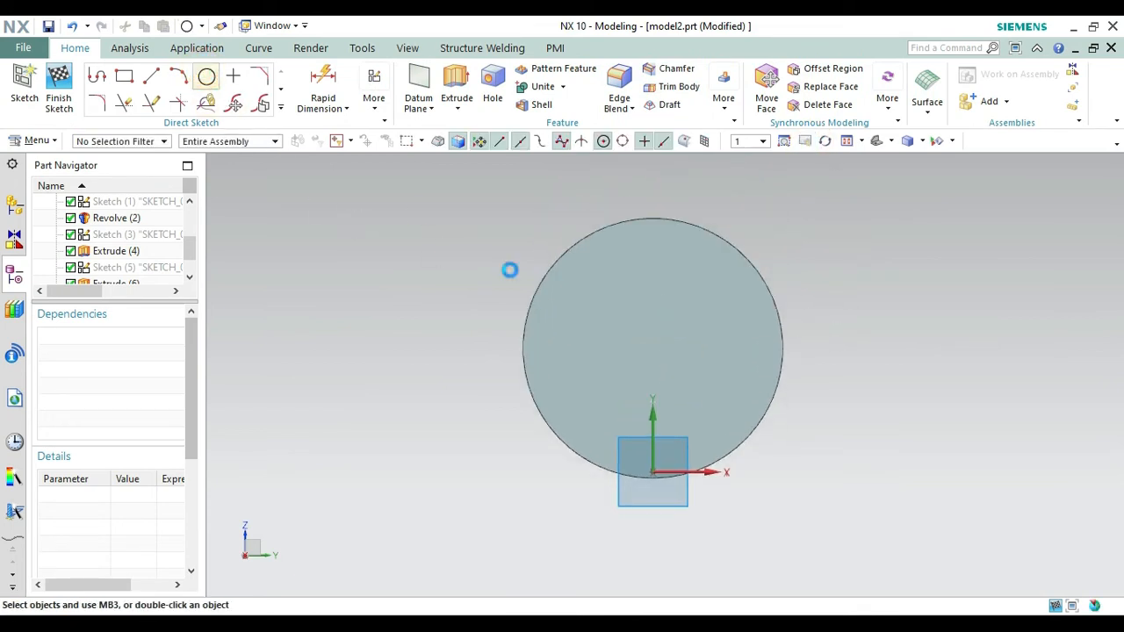
left_click(652, 348)
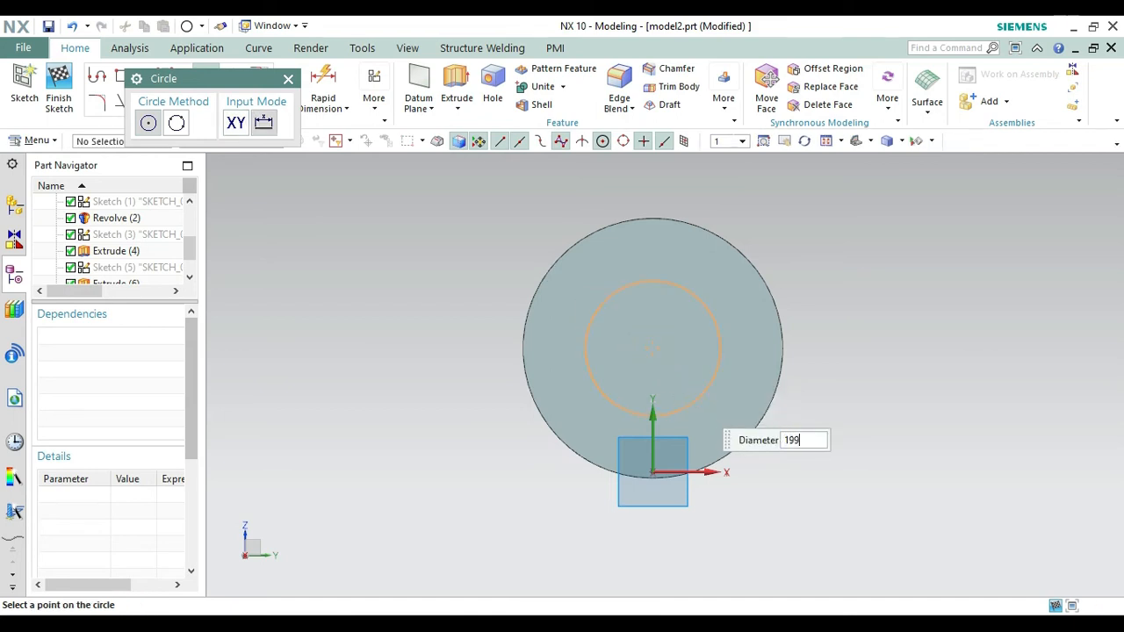
key("Return")
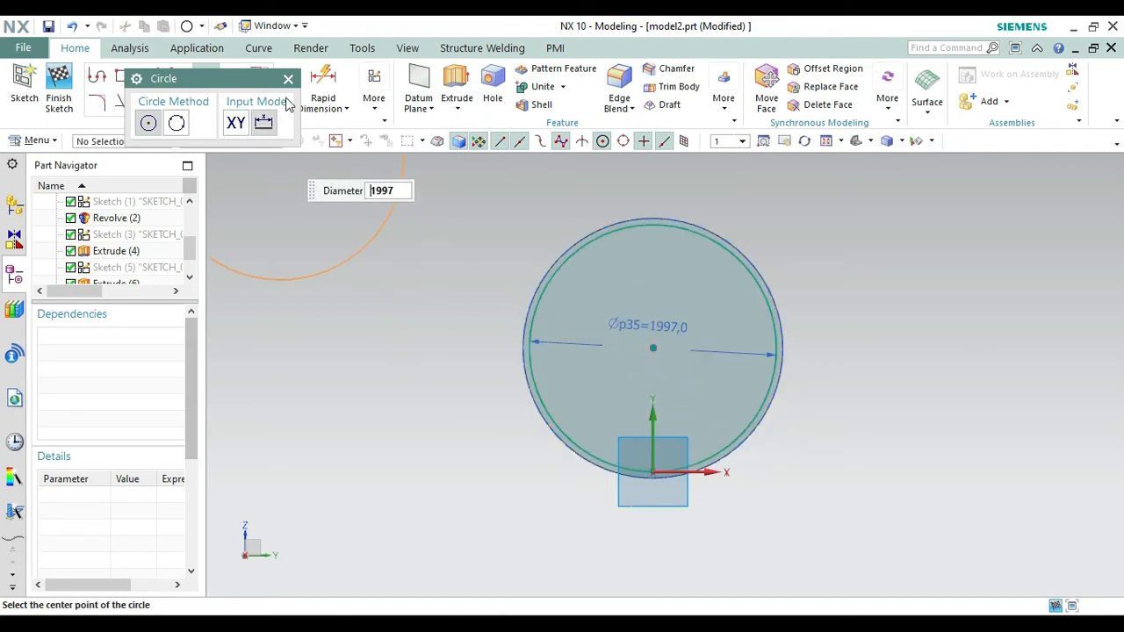
Finish the sketch and extrude its 1997 mm circle in the reversed direction from 0 to Until Next, with Boolean Subtract
left_click(288, 80)
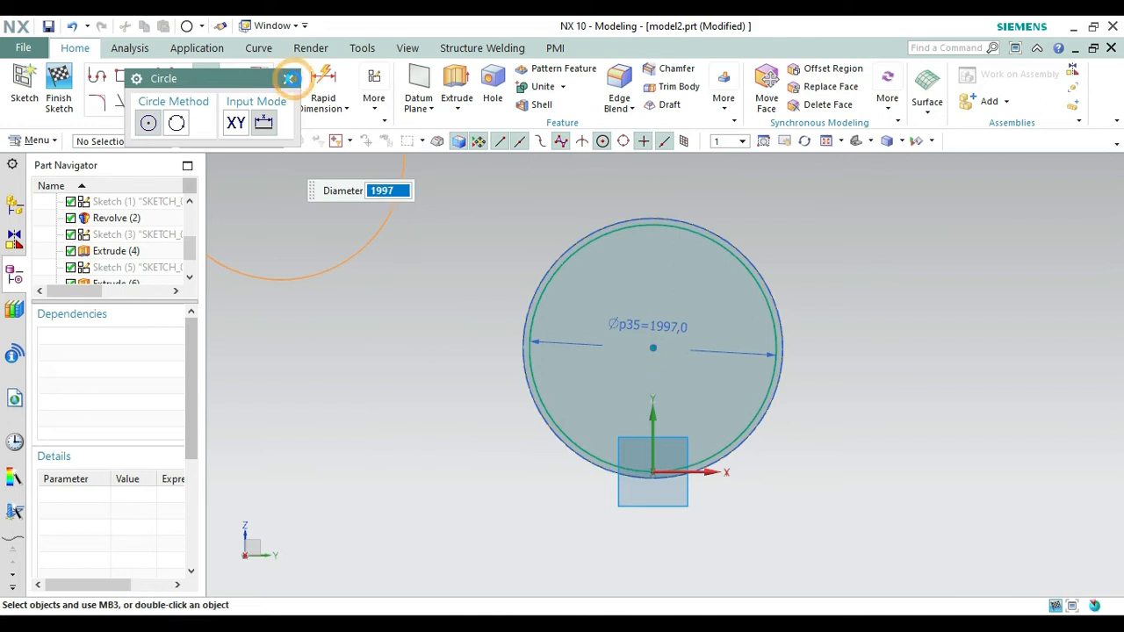
left_click(62, 98)
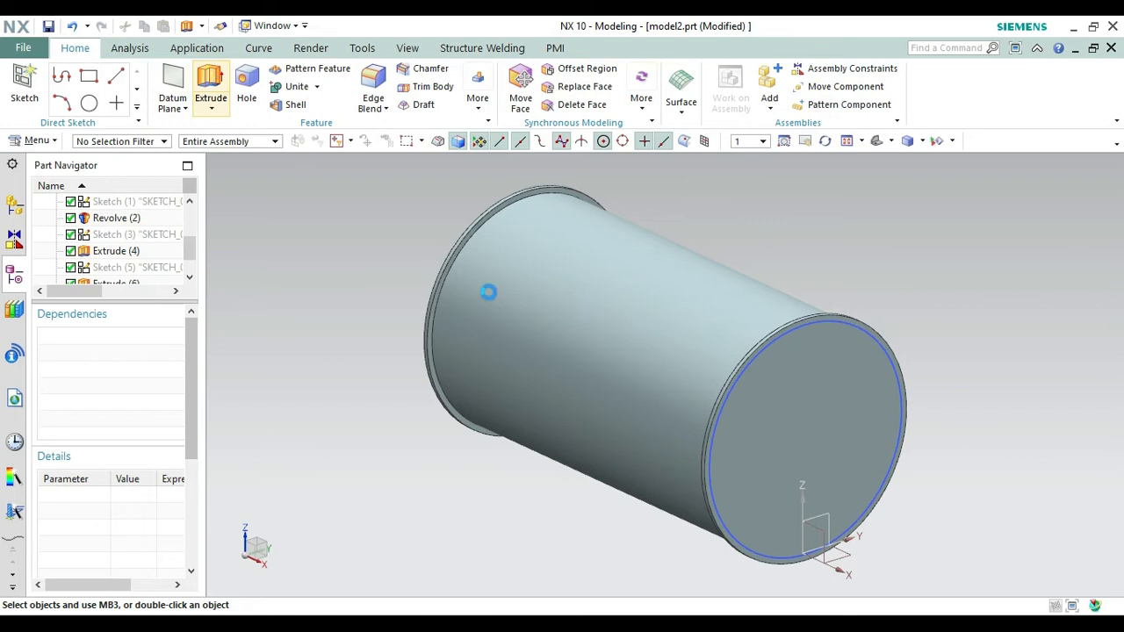
left_click(845, 335)
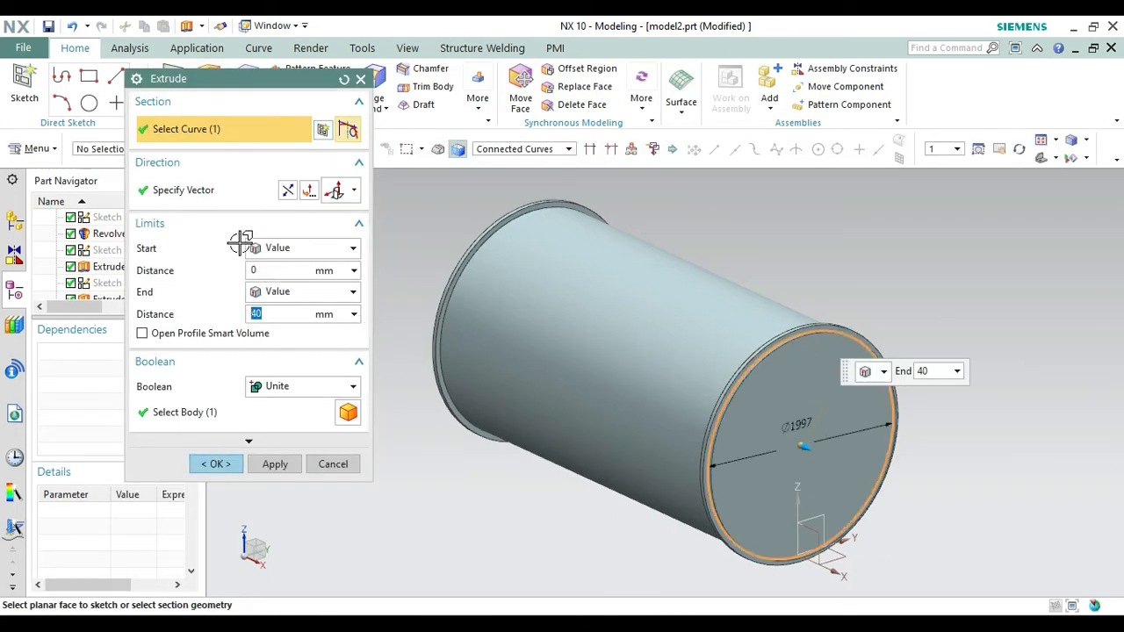
left_click(288, 192)
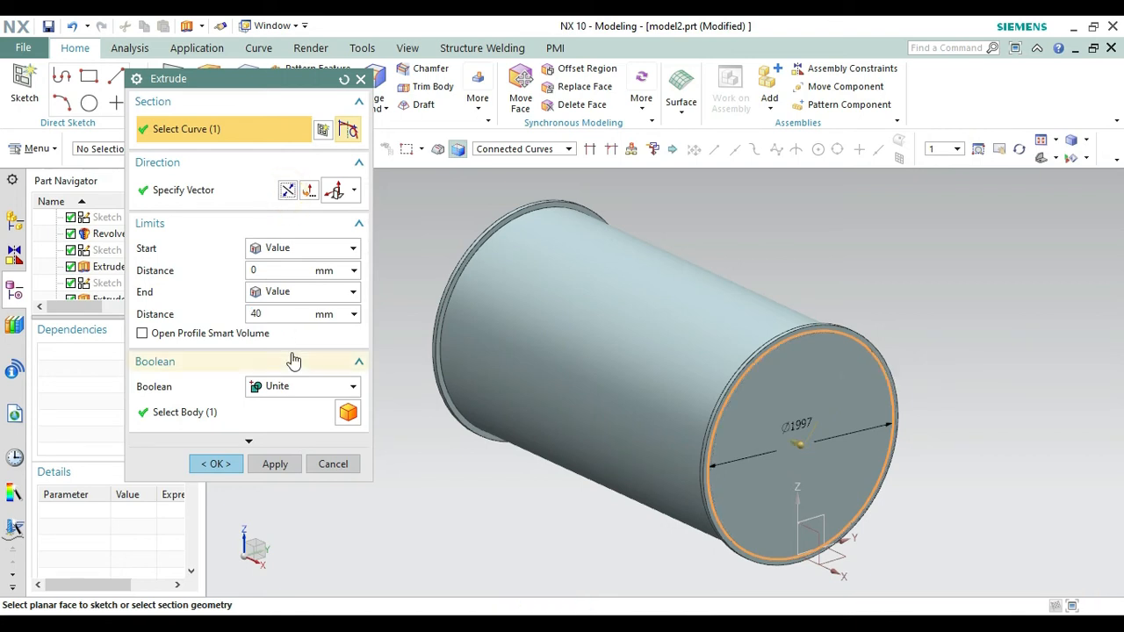
left_click(298, 294)
left_click(295, 342)
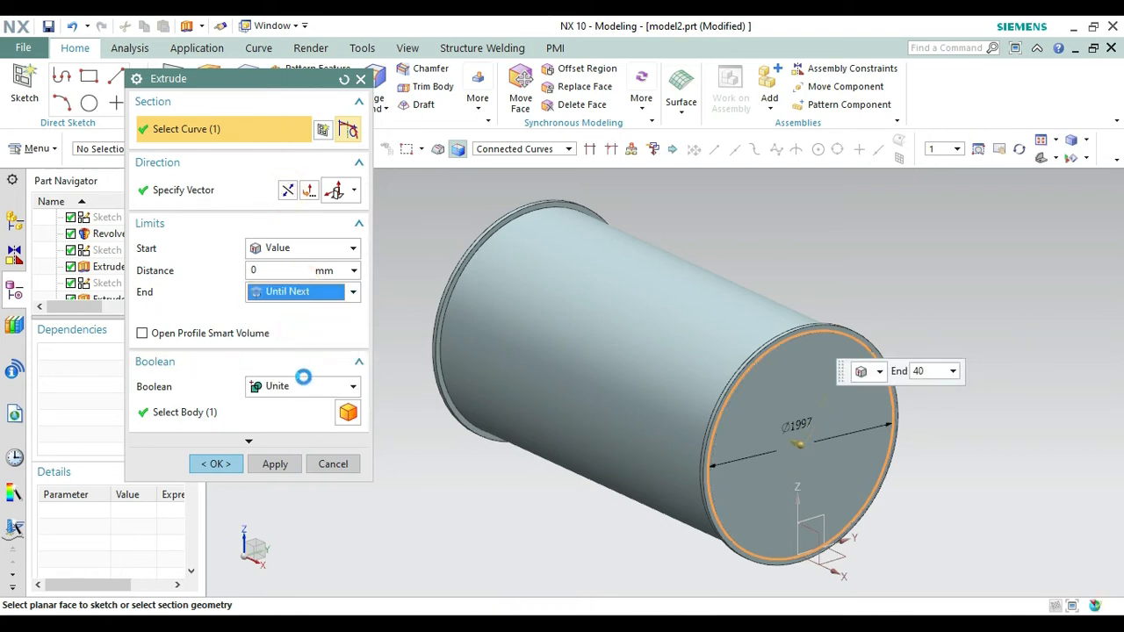
left_click(314, 366)
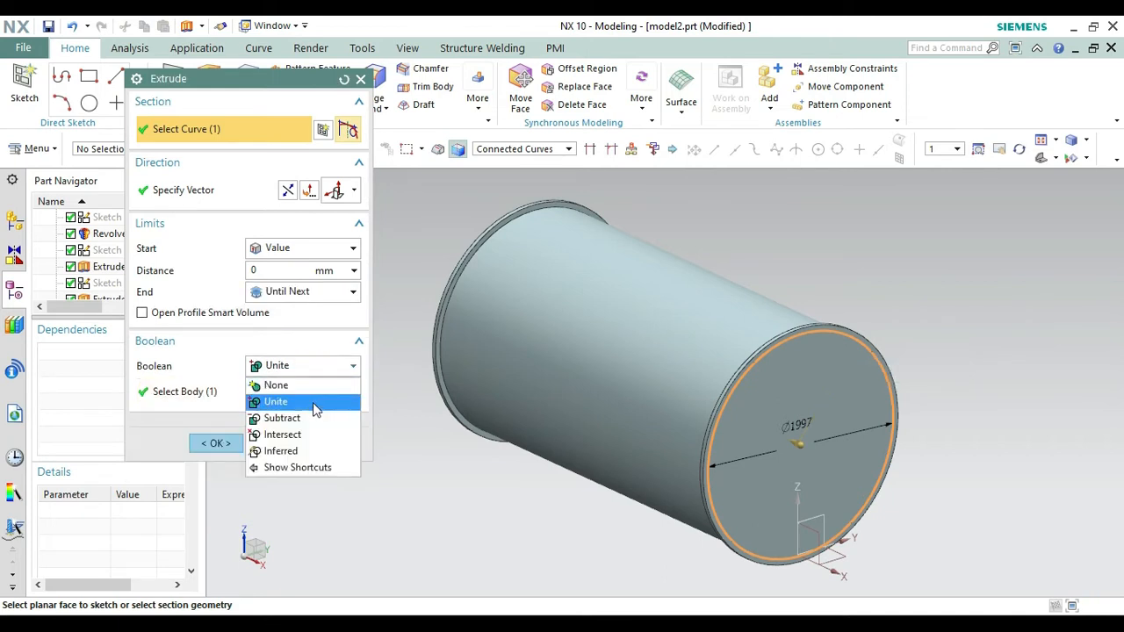
left_click(314, 416)
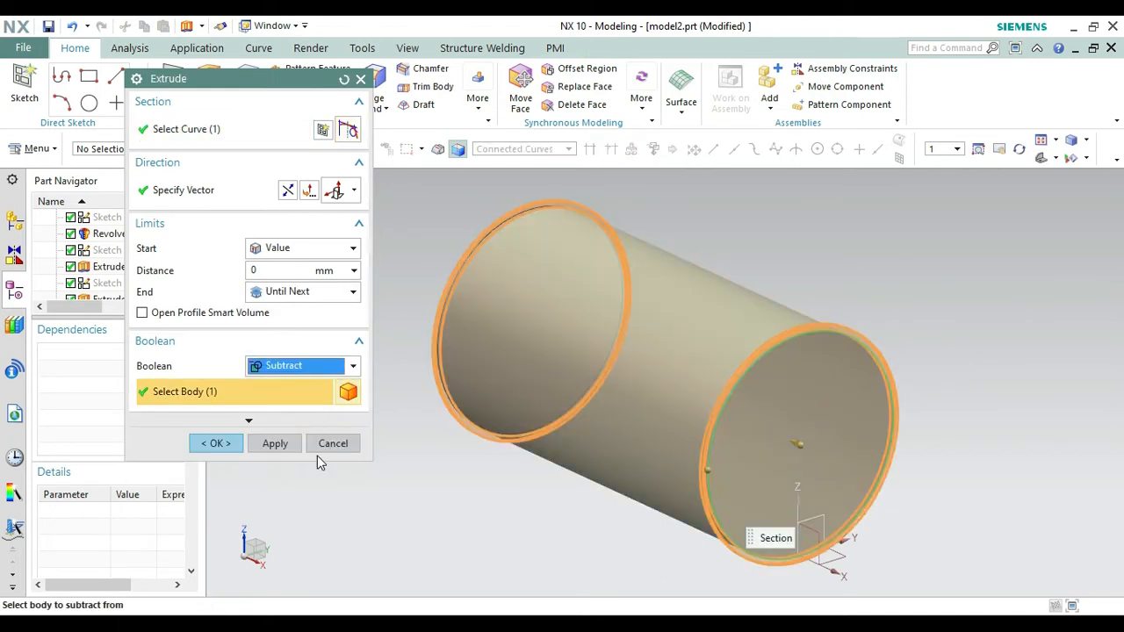
left_click(218, 444)
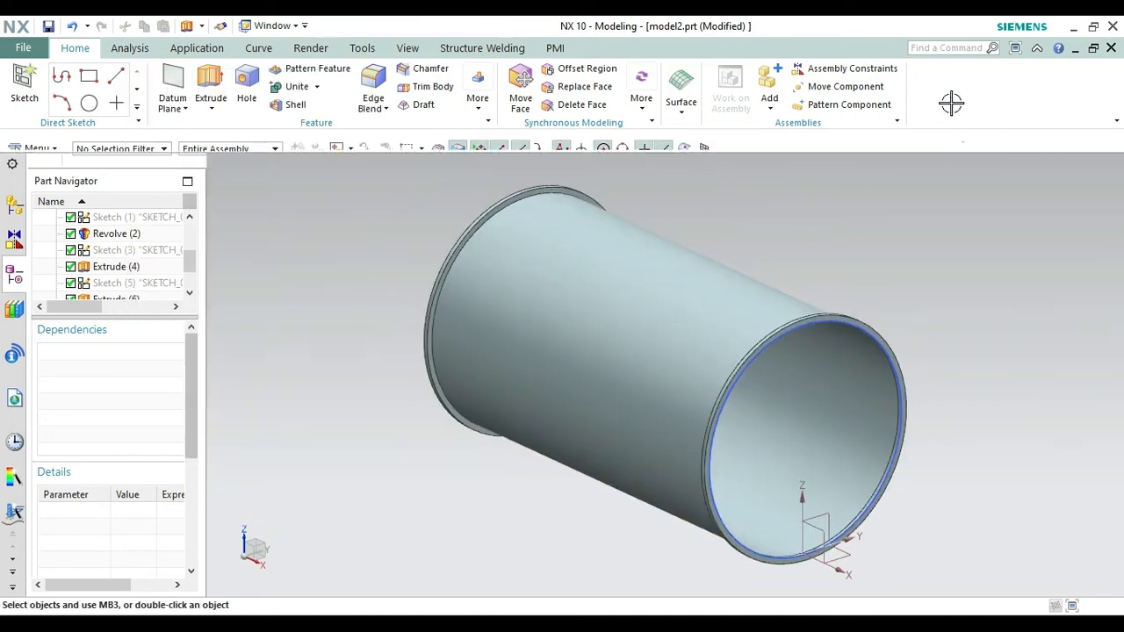
Hide the 1997 mm circle's sketch on the flange
left_click(825, 141)
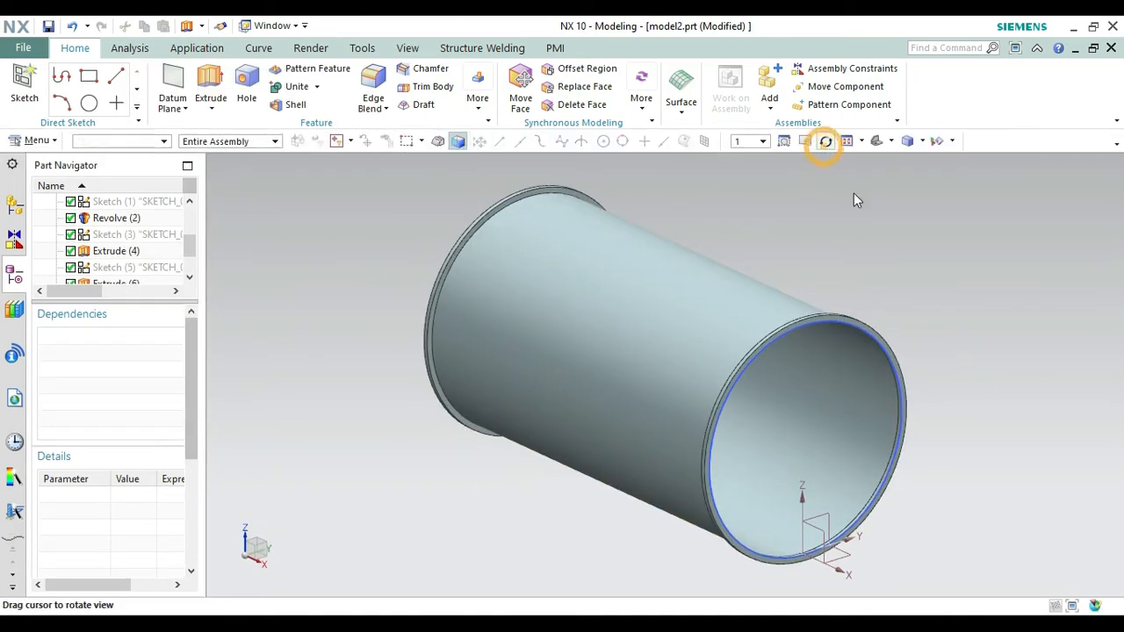
mouse_move(853, 198)
left_mouse_down()
mouse_move(831, 220)
mouse_move(830, 201)
mouse_move(848, 213)
left_mouse_up()
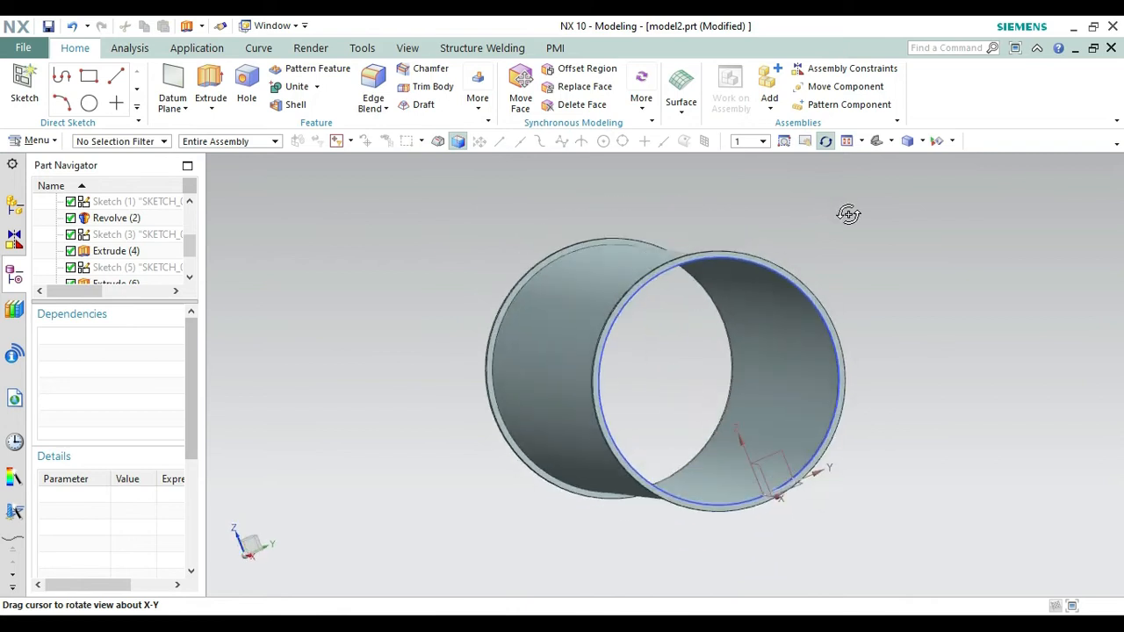
key("Escape")
left_click(798, 292)
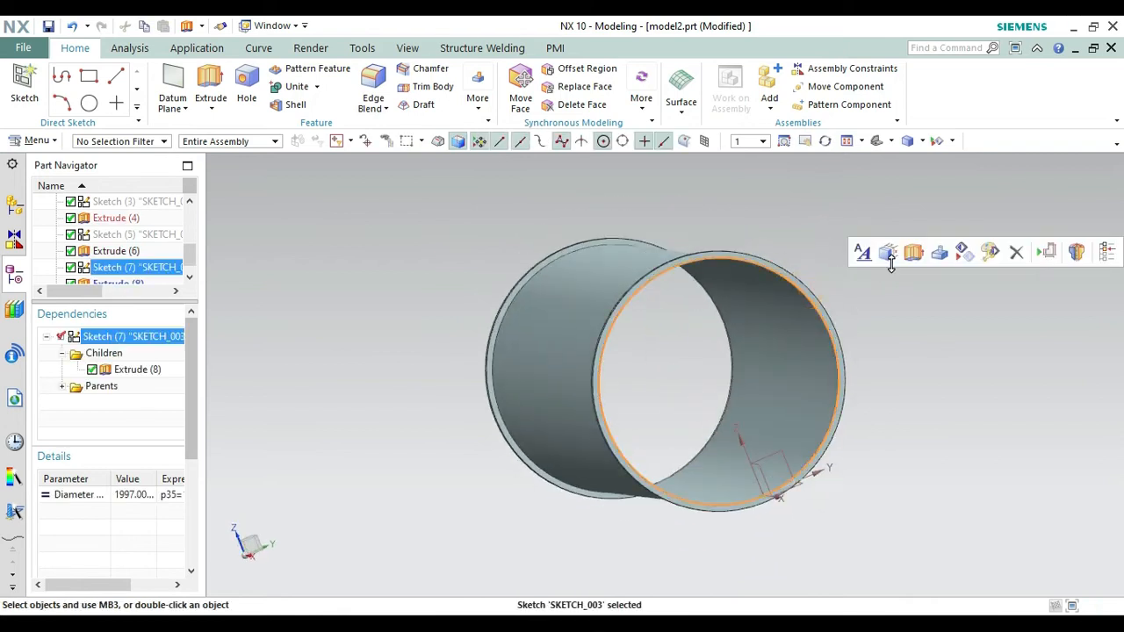
left_click(888, 253)
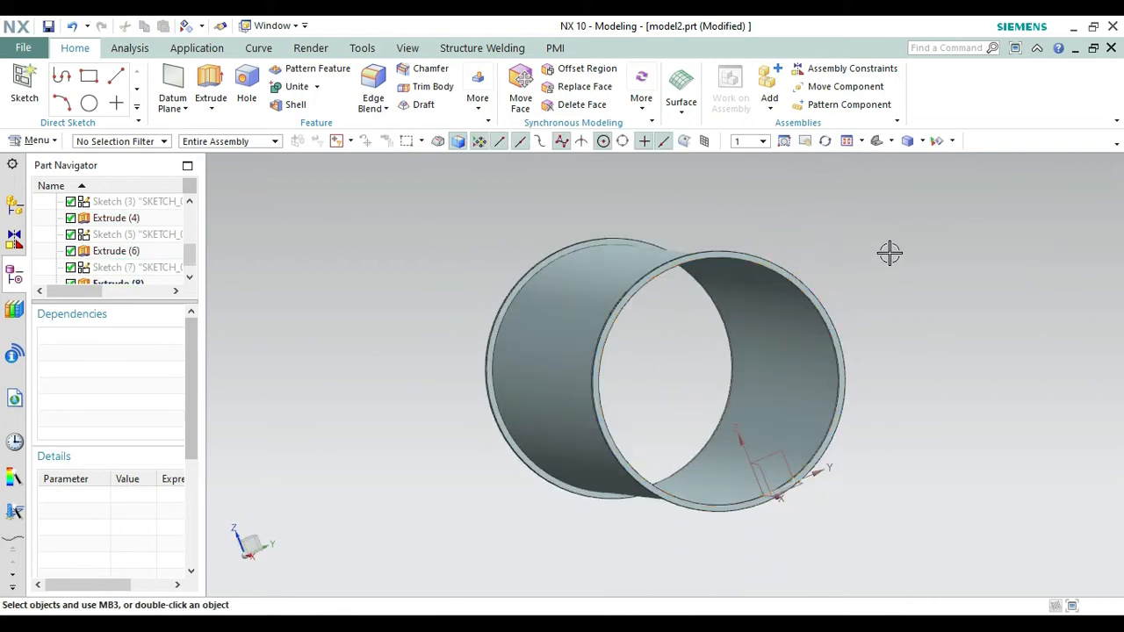
left_click(828, 142)
left_click_drag(895, 220, 970, 215)
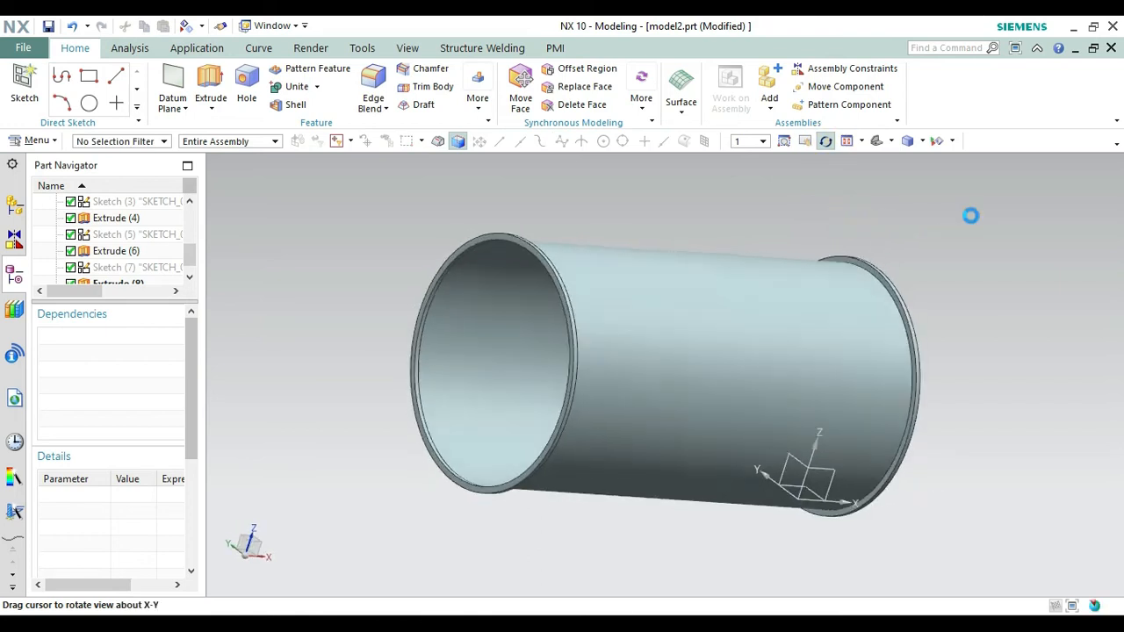
key("Escape")
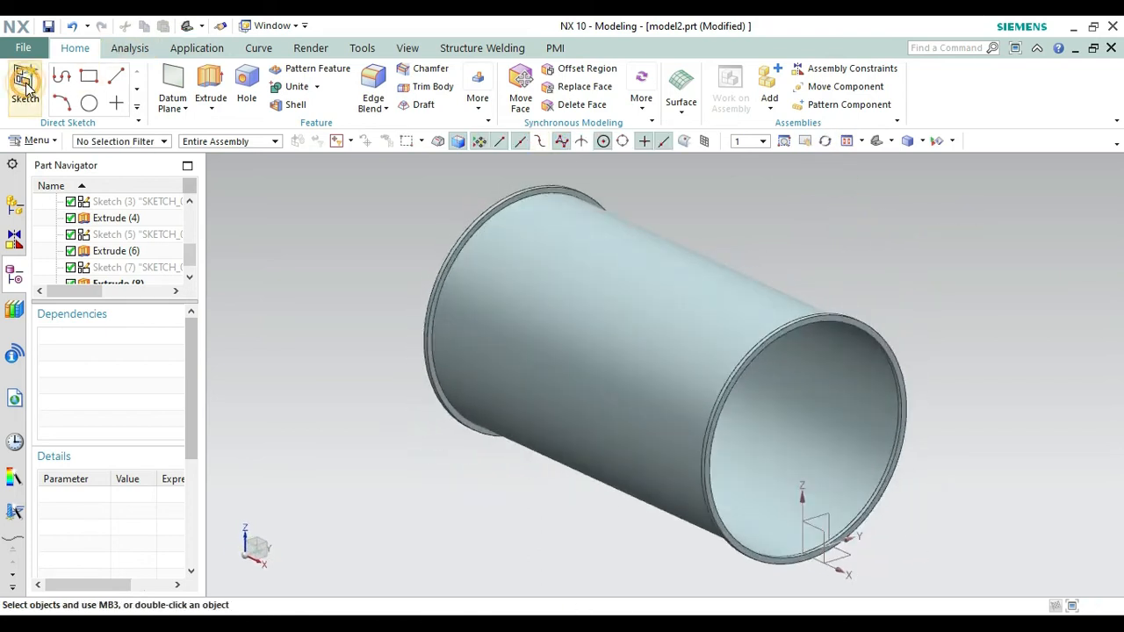
Create a sketch on the ring-shaped outer face of the flange near the datum coordinate system
left_click(830, 320)
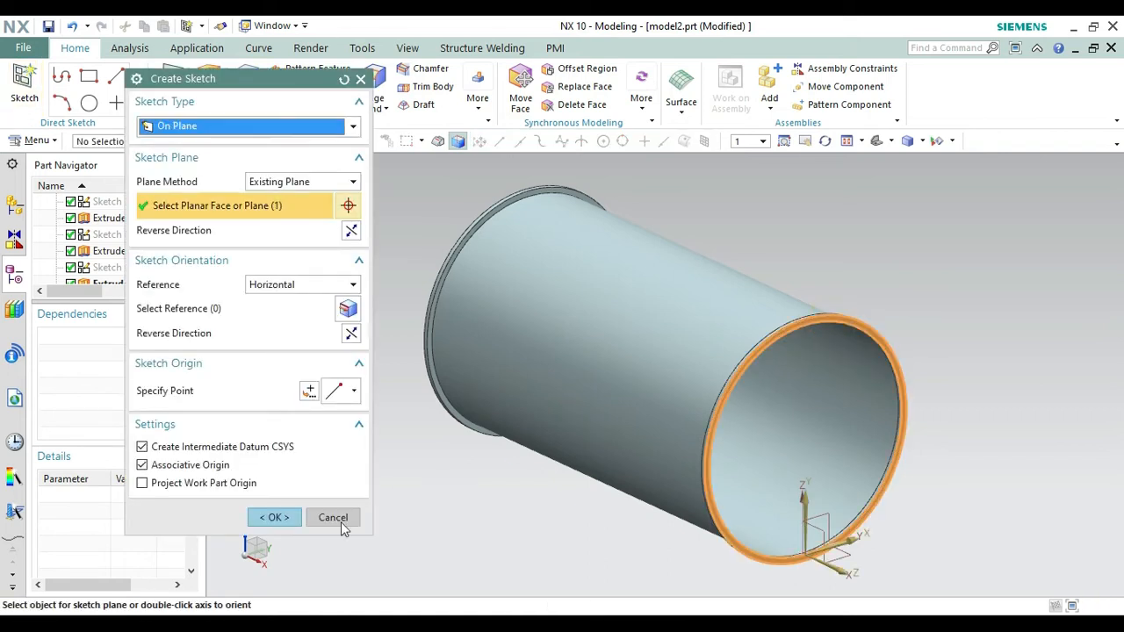
left_click(274, 517)
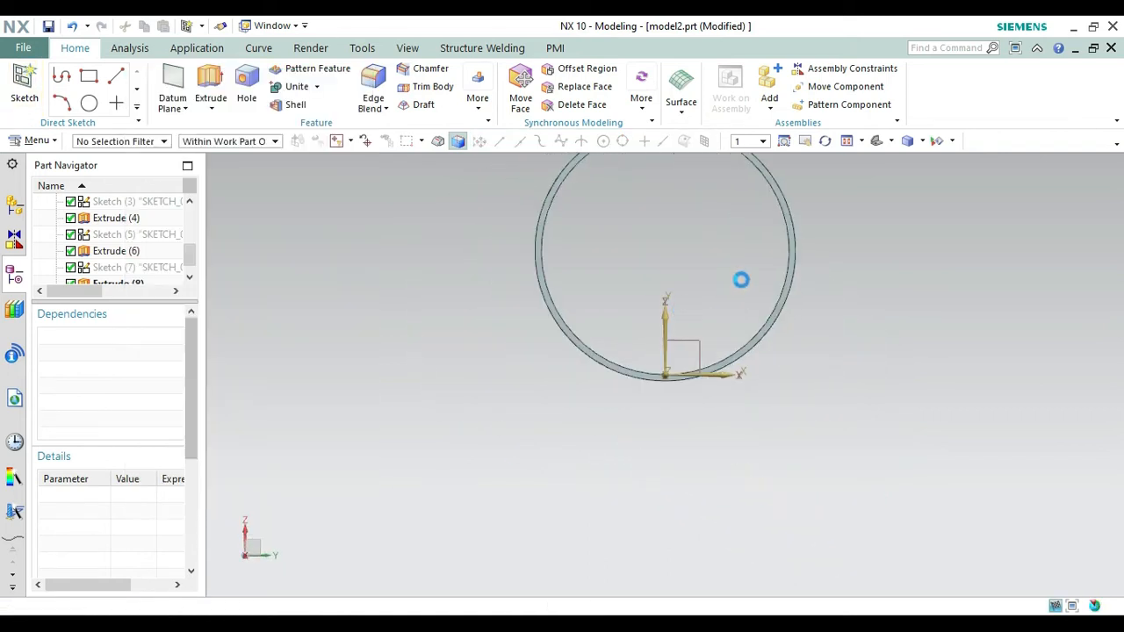
left_click(811, 144)
left_click_drag(835, 222, 833, 317)
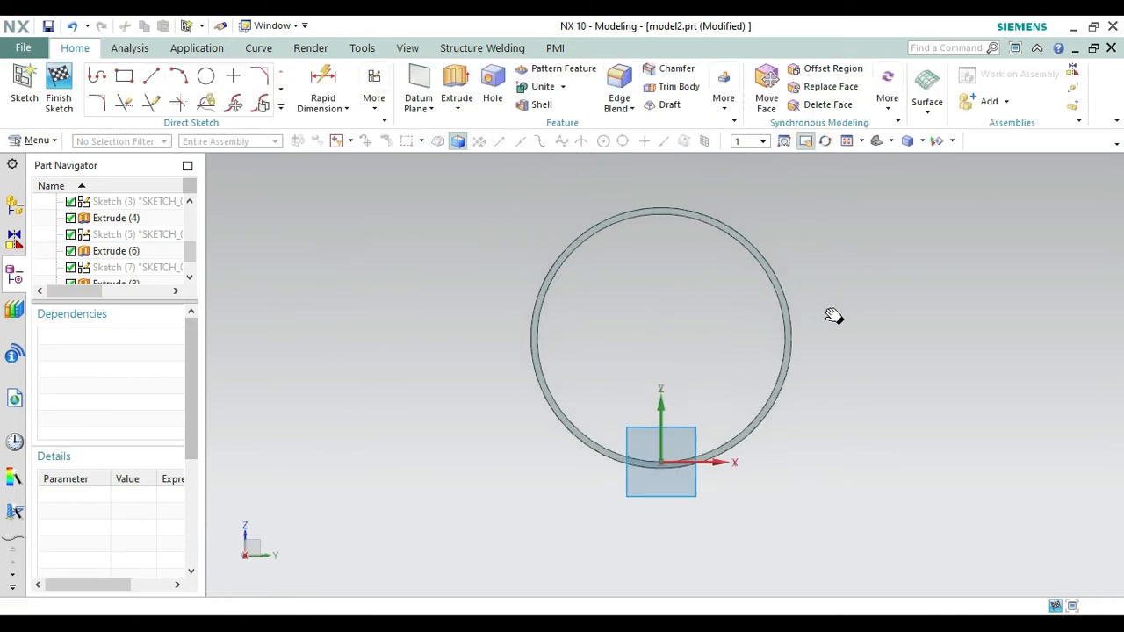
left_click(783, 141)
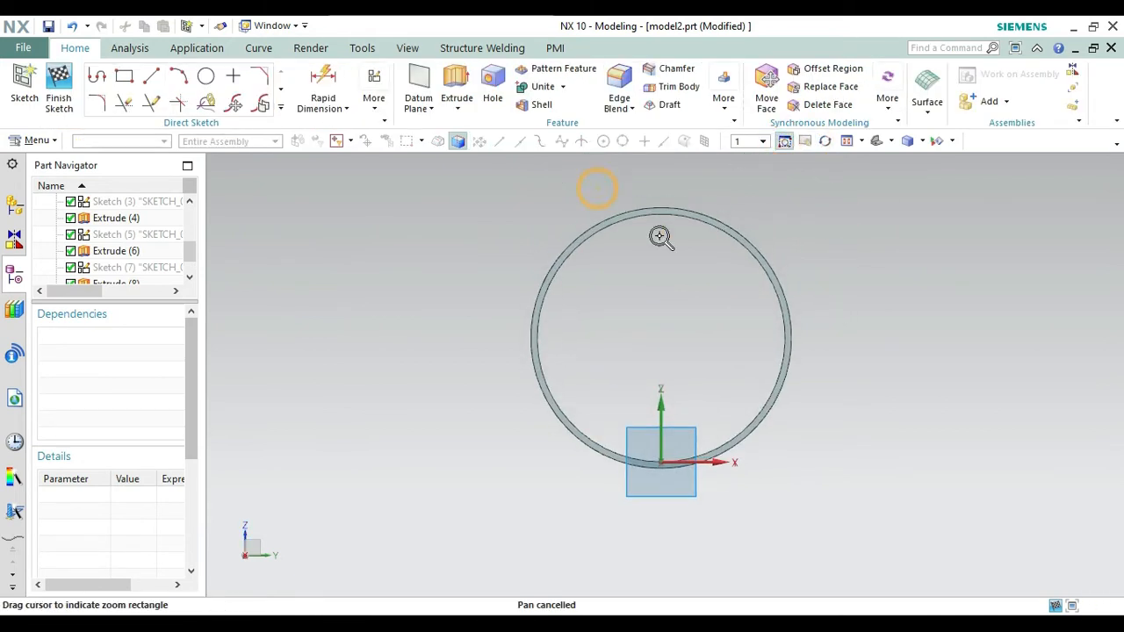
left_click_drag(660, 236, 783, 294)
key("Escape")
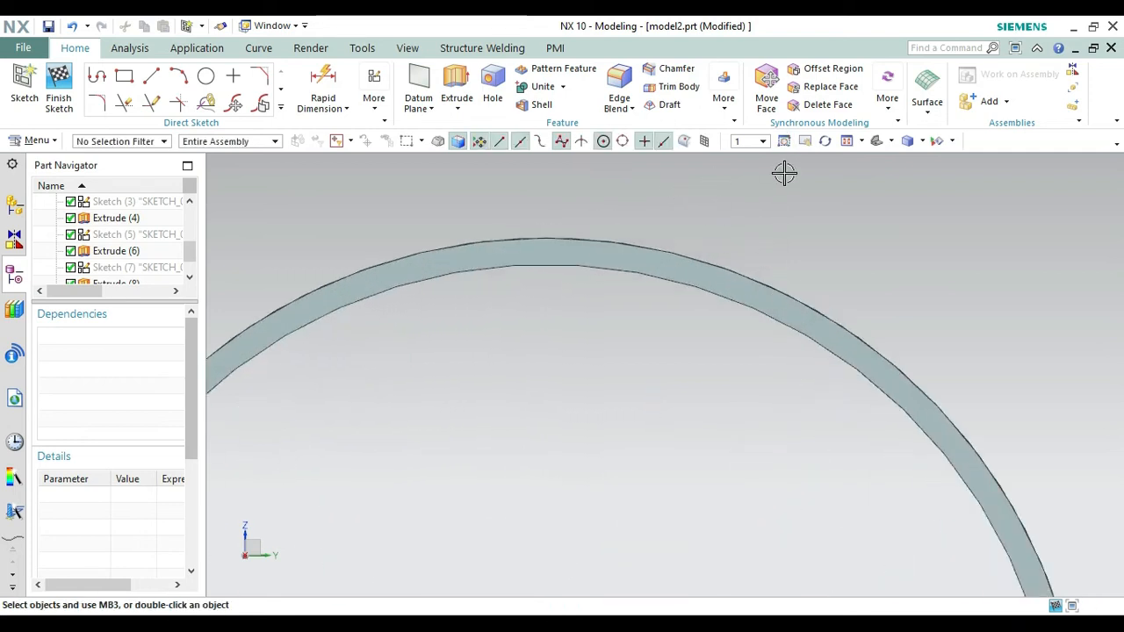
left_click(805, 142)
left_click_drag(802, 219, 878, 206)
key("Escape")
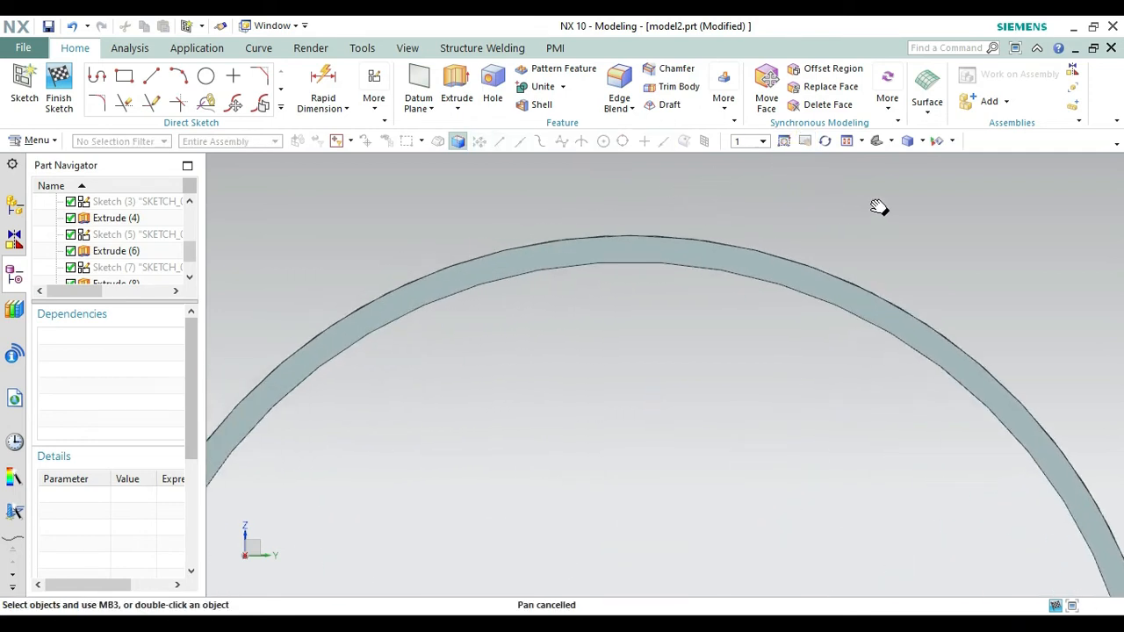
left_click(849, 142)
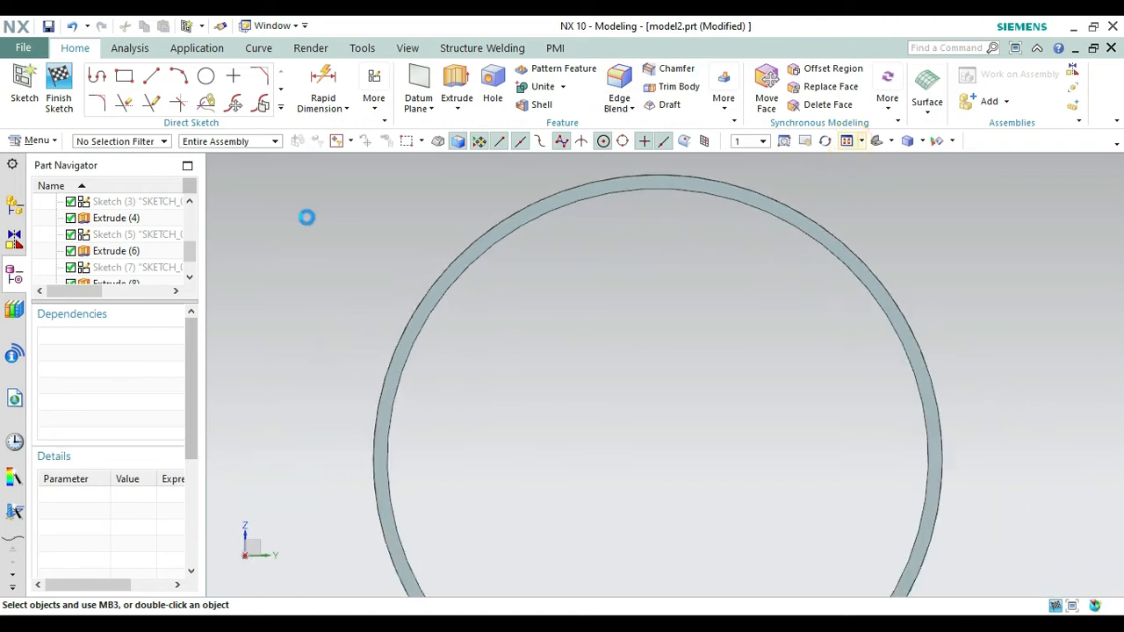
Draw a line from the flange's centre with length 2050 mm and angle 90°
left_click(149, 83)
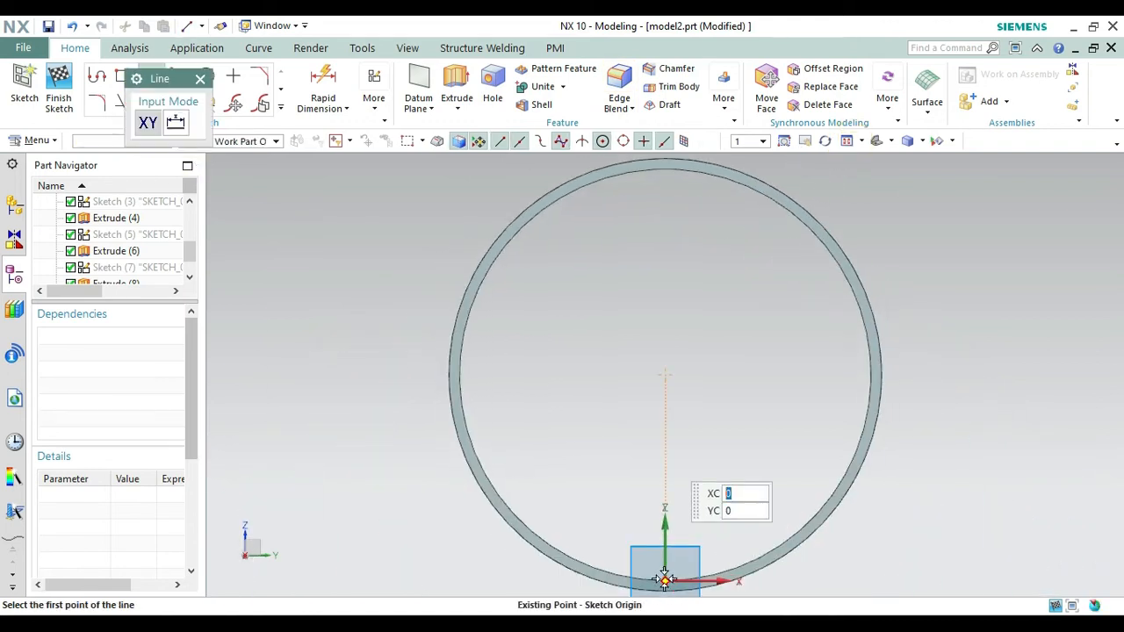
left_click(669, 376)
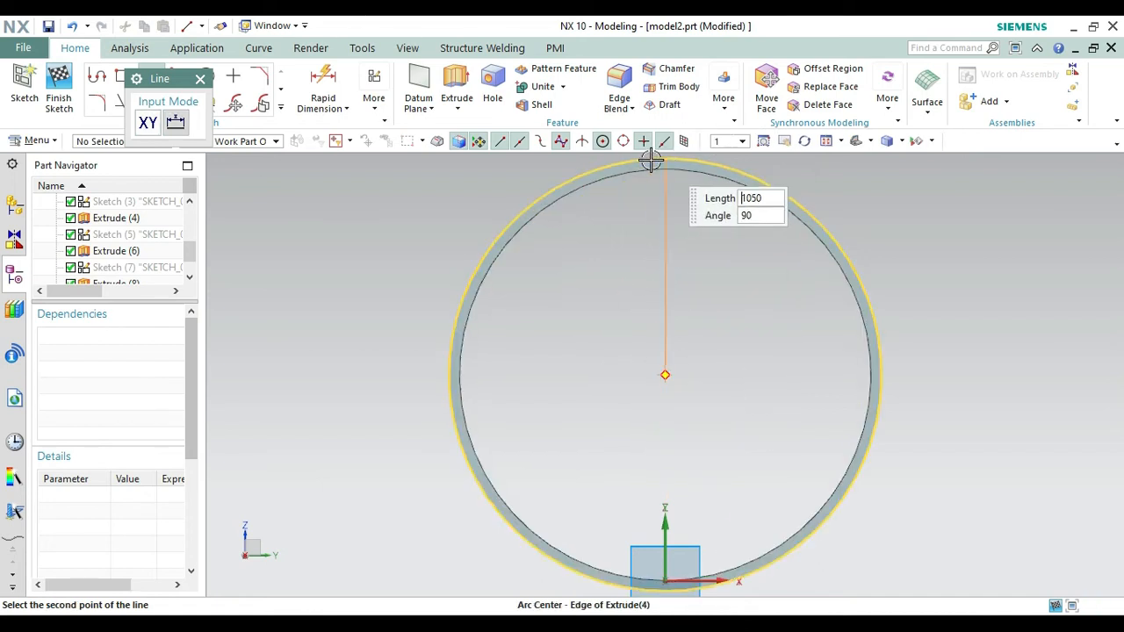
type("2")
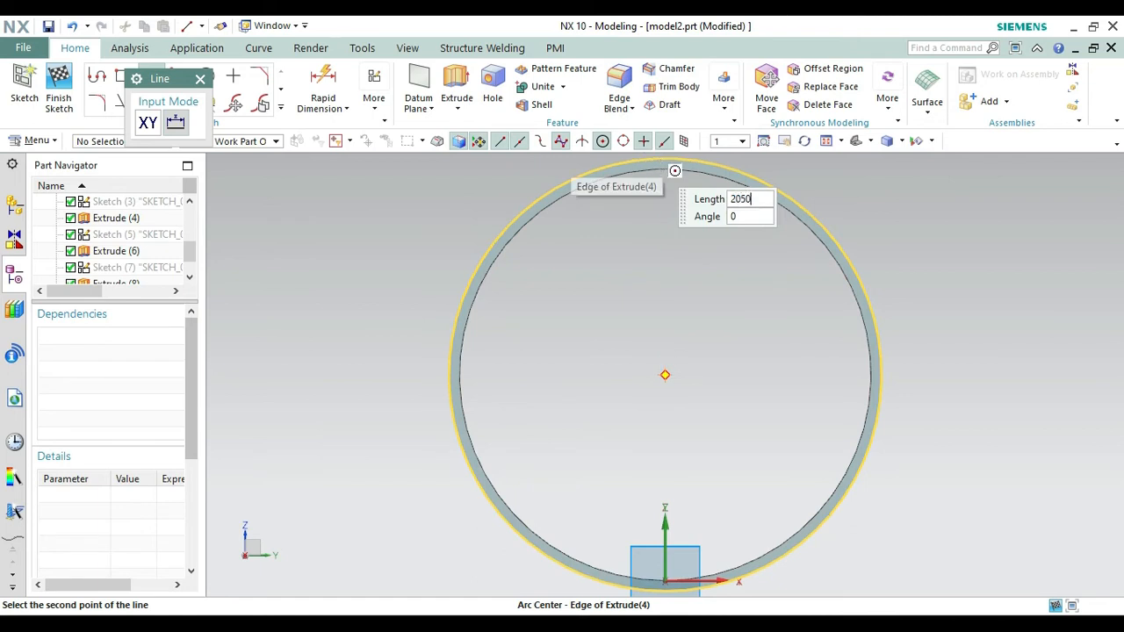
key("Tab")
type("0")
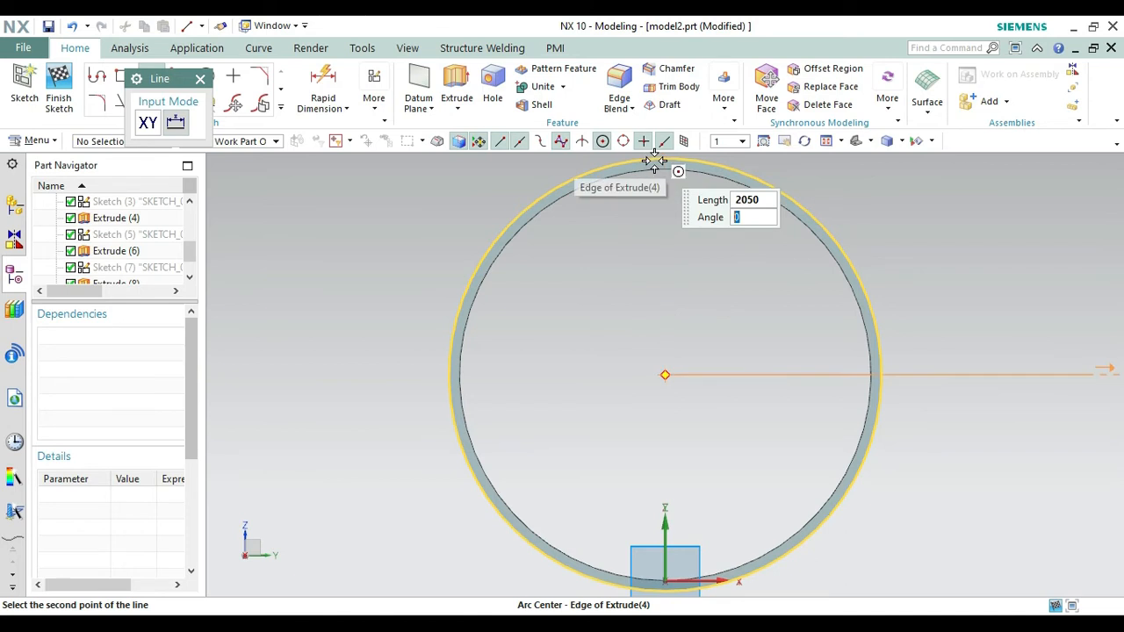
type("90")
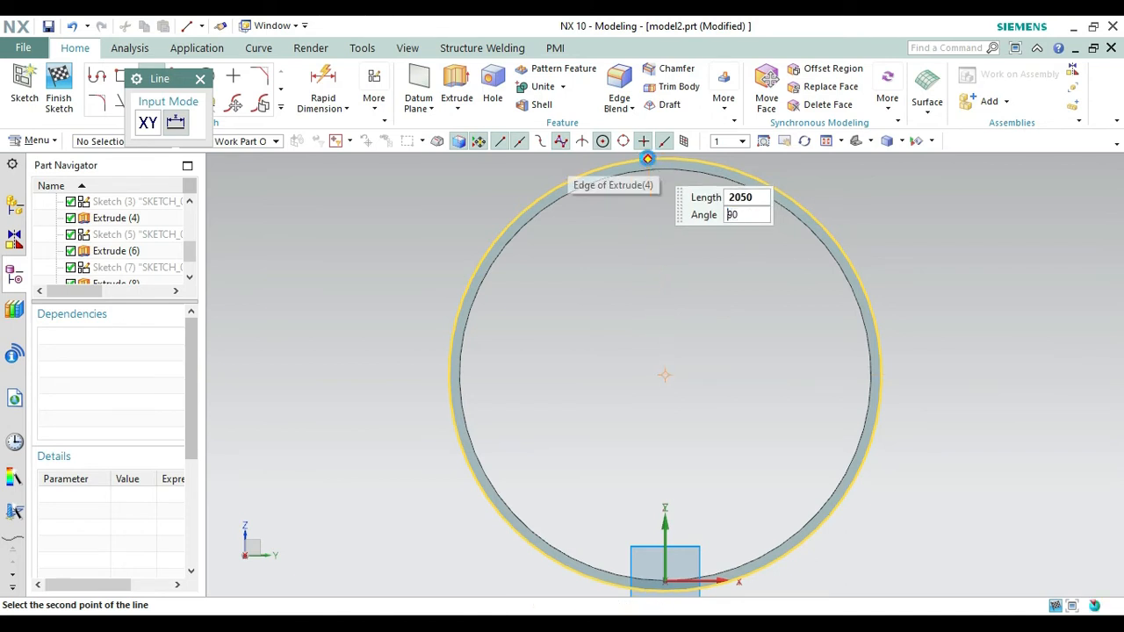
key("Return")
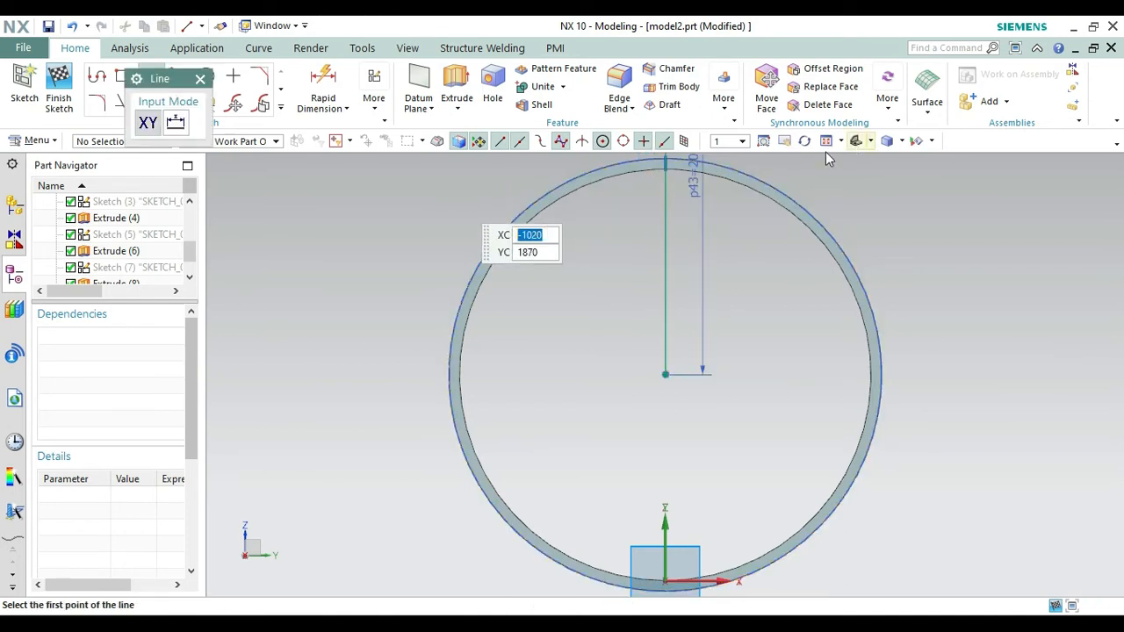
Set the vertical line's length dimension to 2050-1000 mm
left_click(784, 140)
left_click_drag(815, 218, 764, 386)
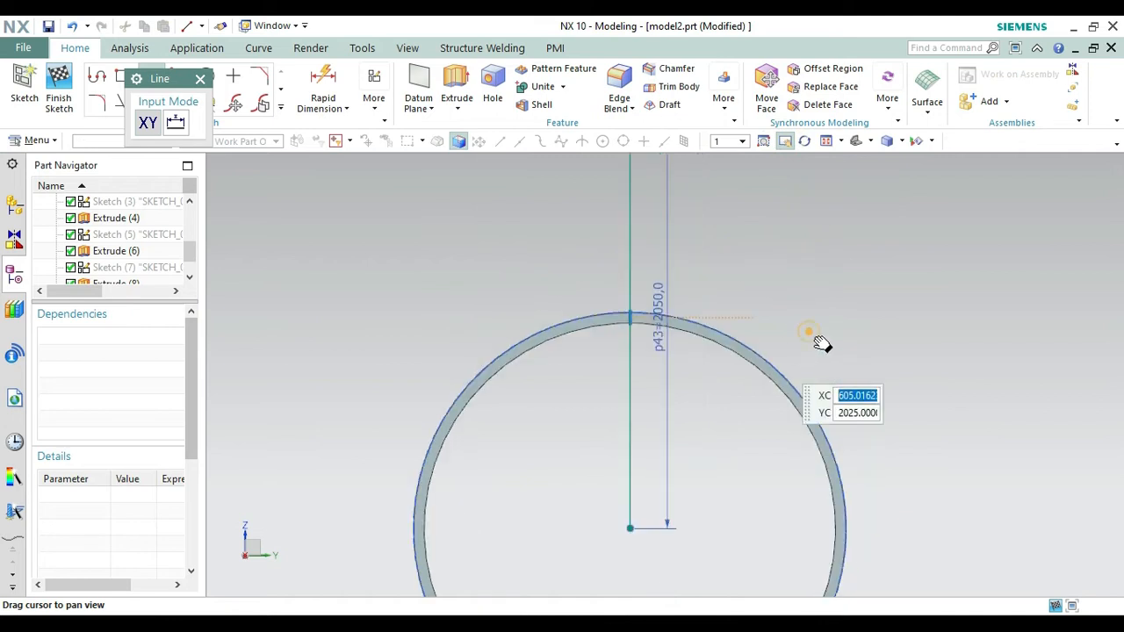
left_click_drag(816, 334, 810, 368)
key("Escape")
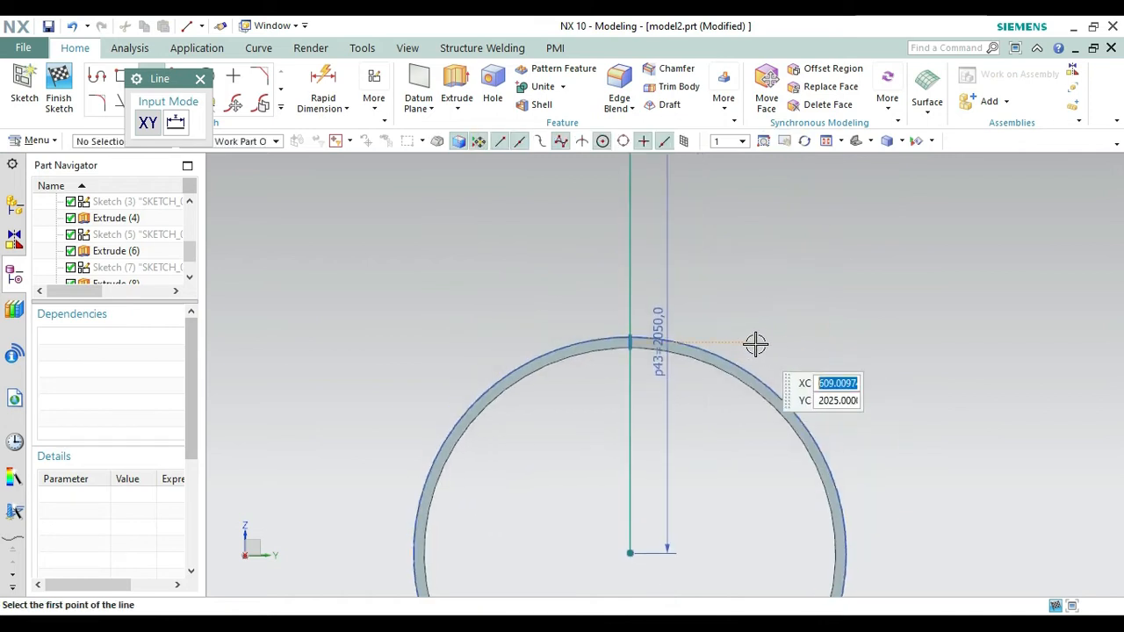
key("Escape")
left_click(661, 314)
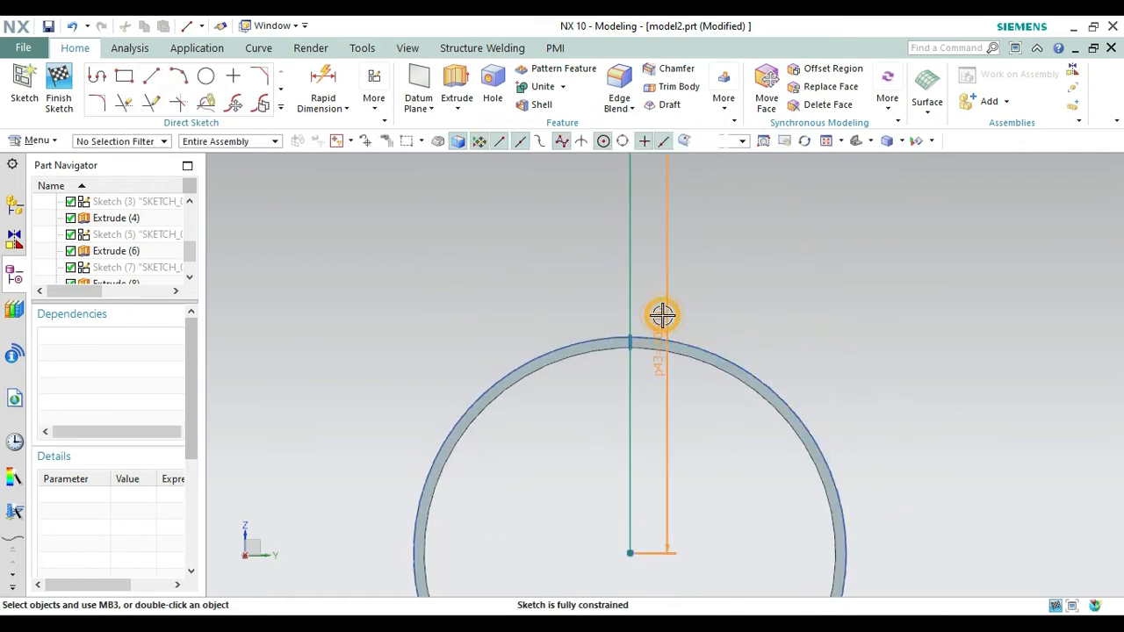
double_click(662, 315)
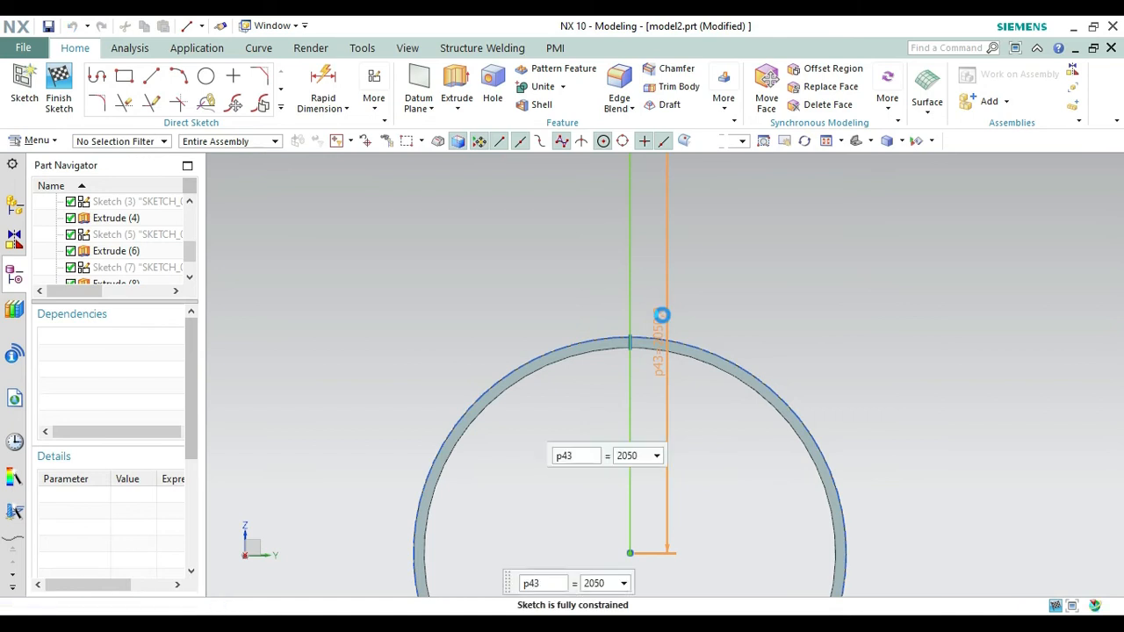
left_click(288, 381)
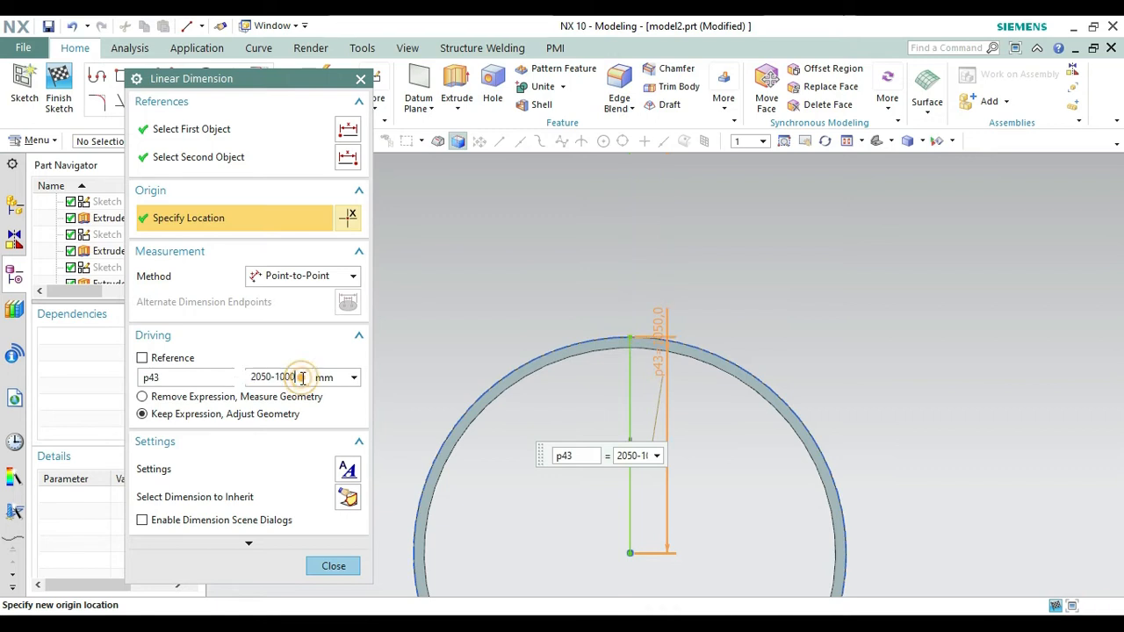
left_click(334, 564)
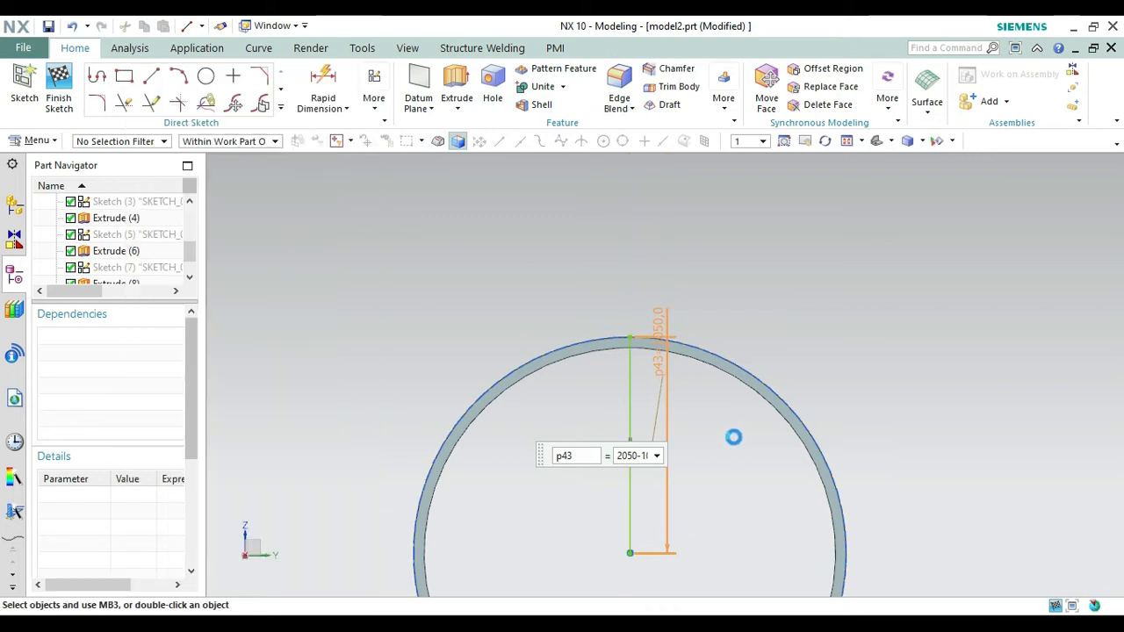
Set the vertical line's length dimension to 1025 mm
left_click(672, 400)
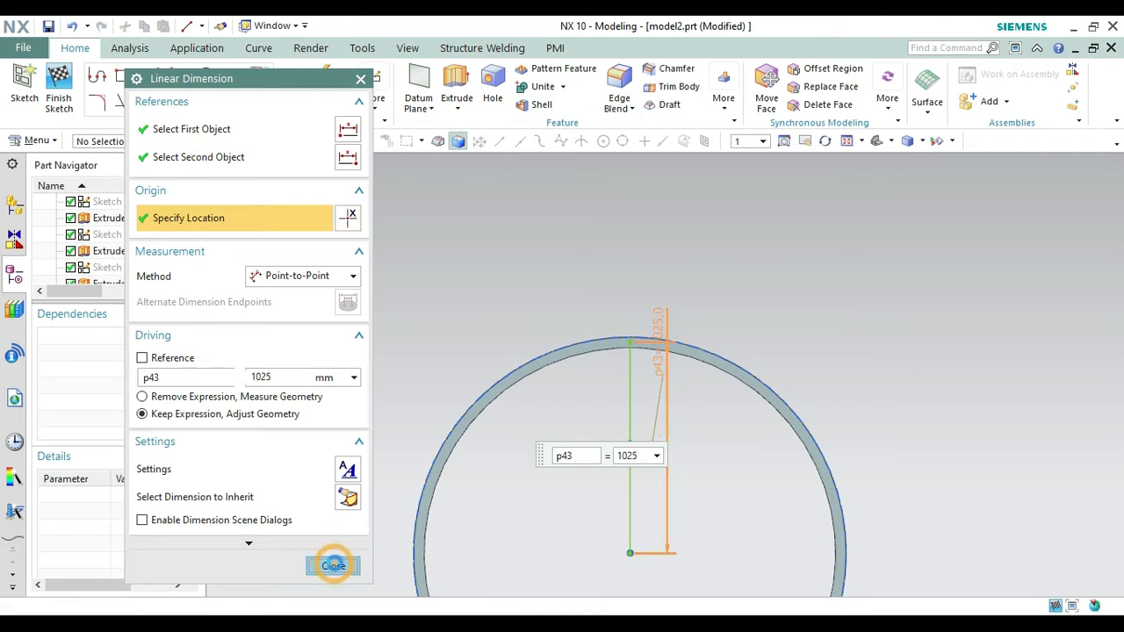
left_click(334, 566)
left_click(783, 141)
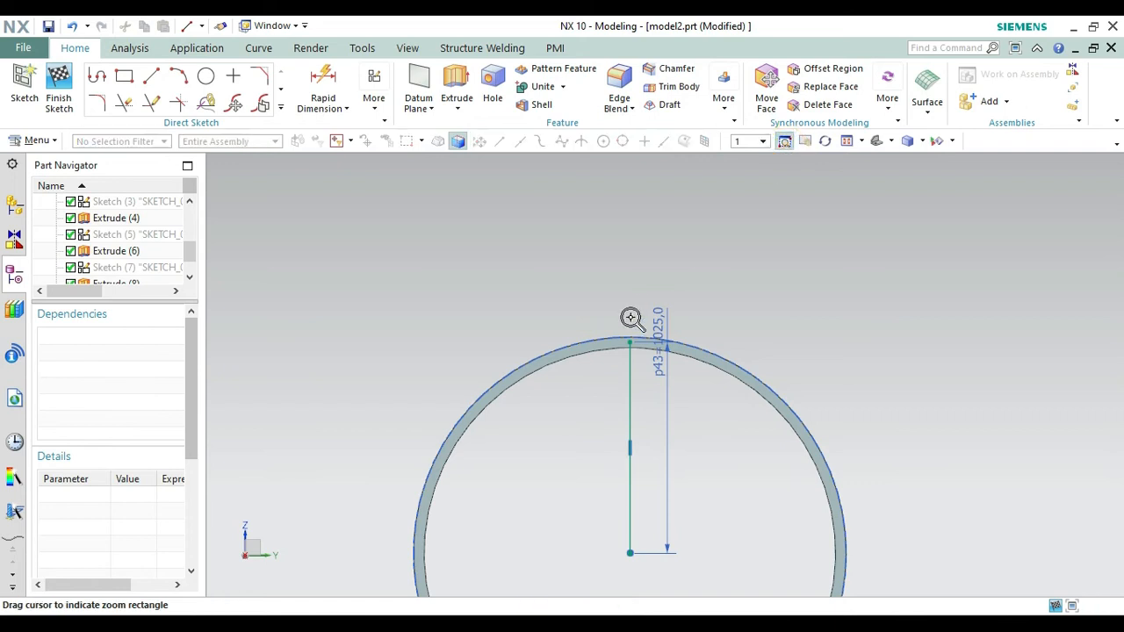
Draw a 40 mm diameter circle centred on the vertical line's upper end and convert the line to reference
left_click_drag(582, 315, 813, 466)
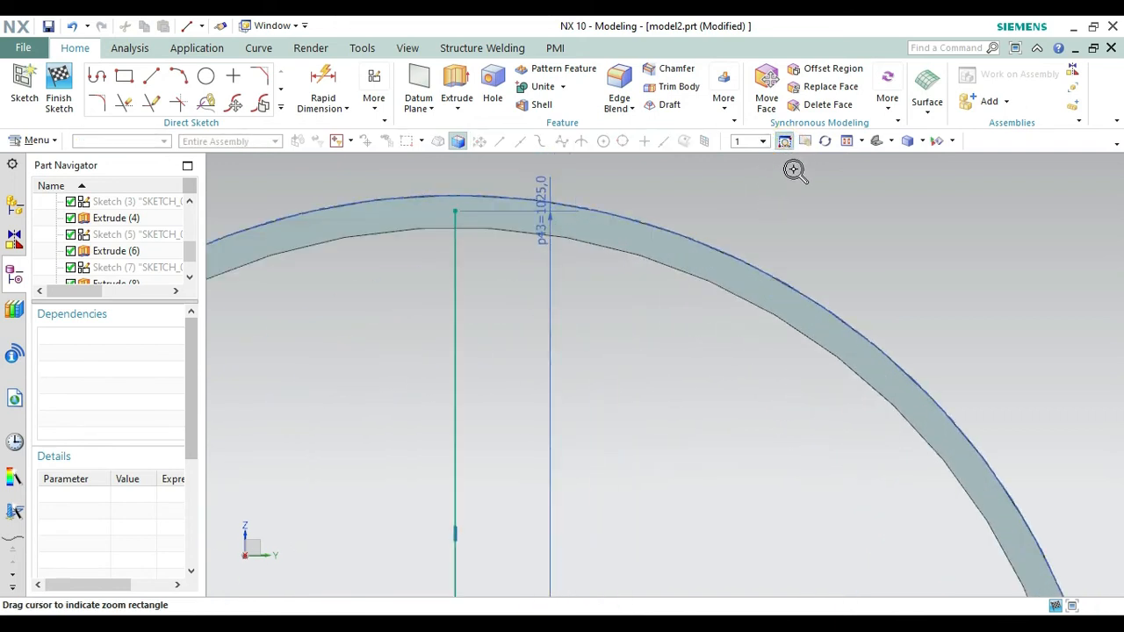
left_click(805, 143)
left_click_drag(760, 203, 910, 277)
key("Escape")
left_click(205, 79)
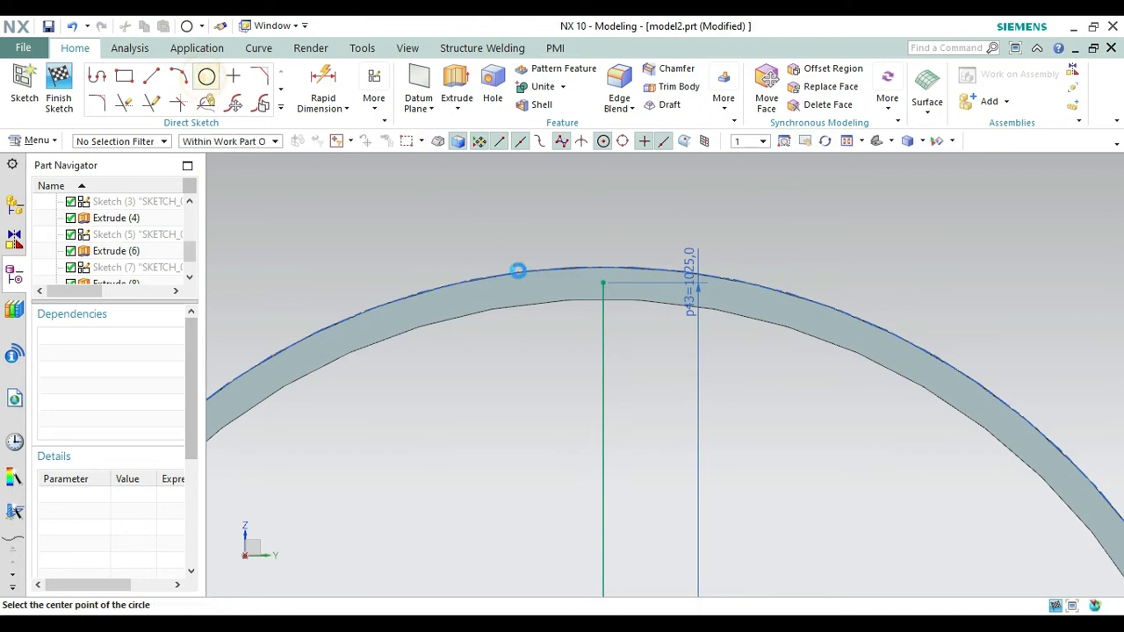
left_click(602, 281)
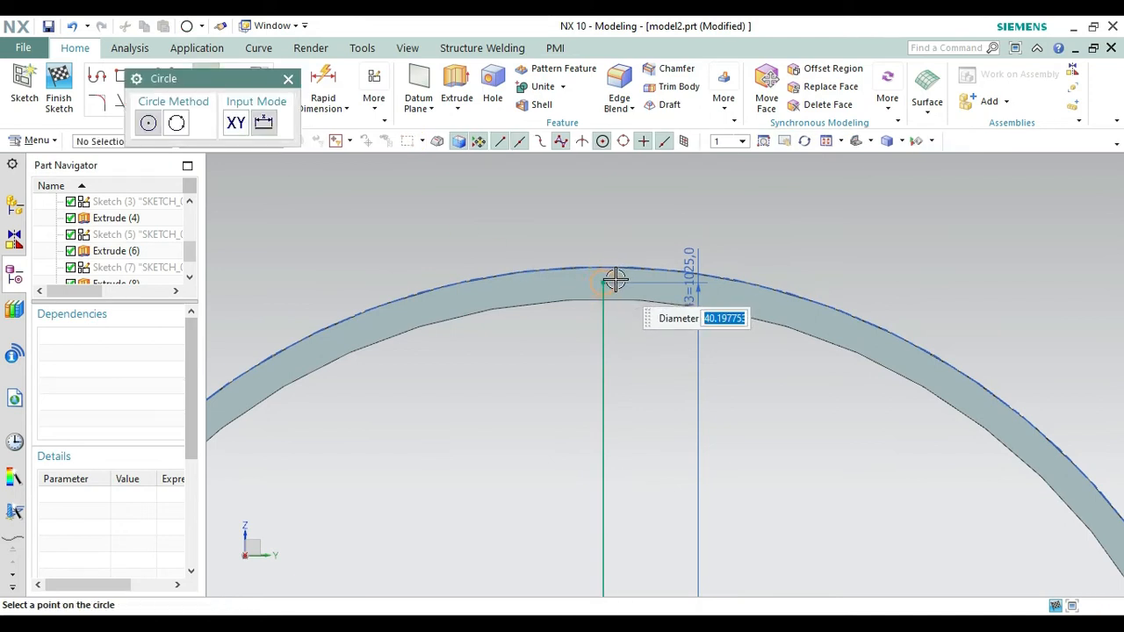
key("Return")
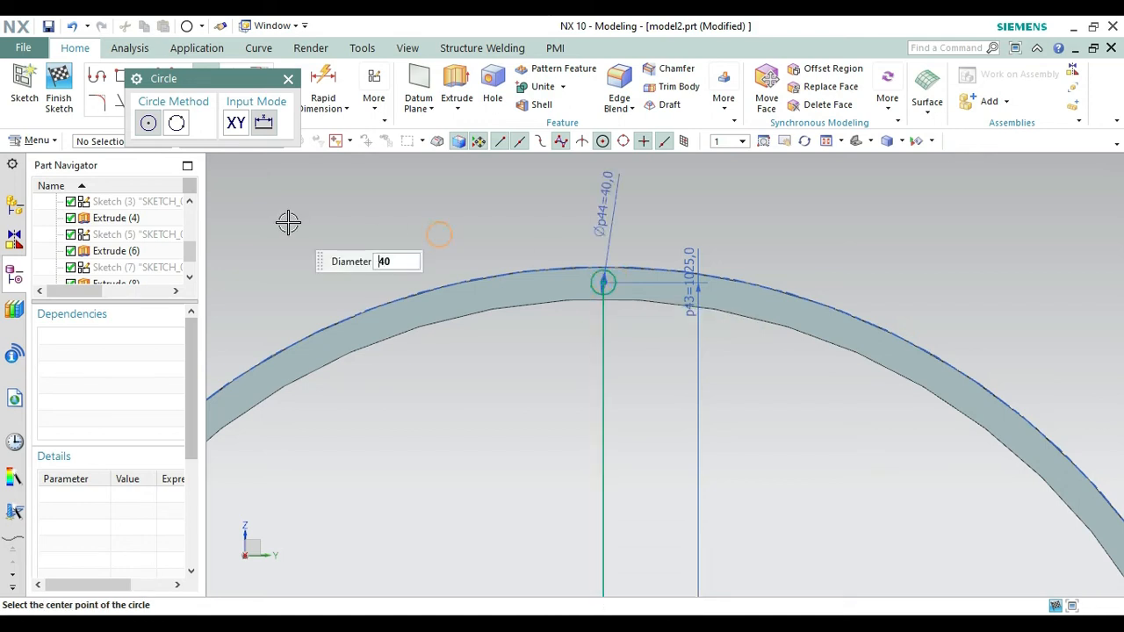
key("Escape")
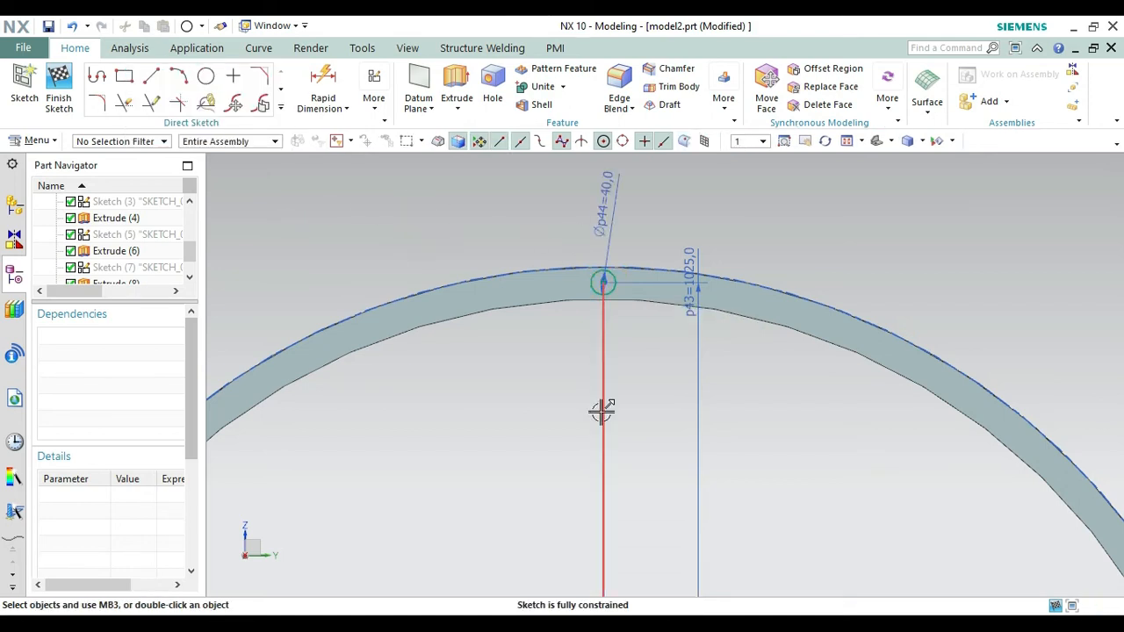
right_click(602, 407)
left_click(654, 232)
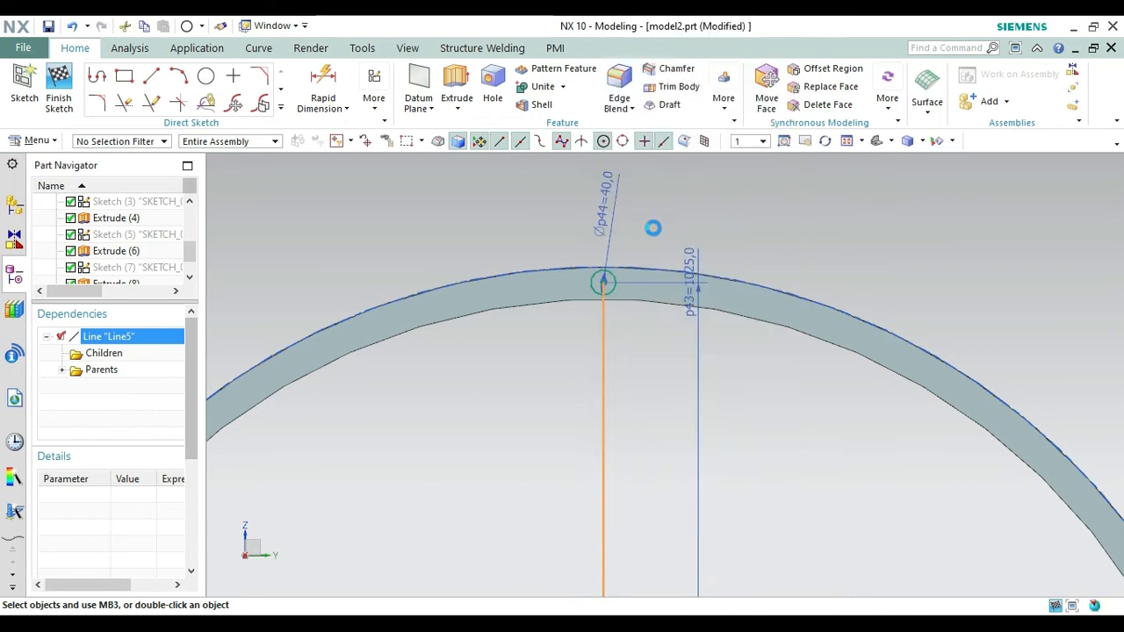
Extrude the small circle as a Subtract cut through the flange, starting at 0 mm and ending Until Next
key("Home")
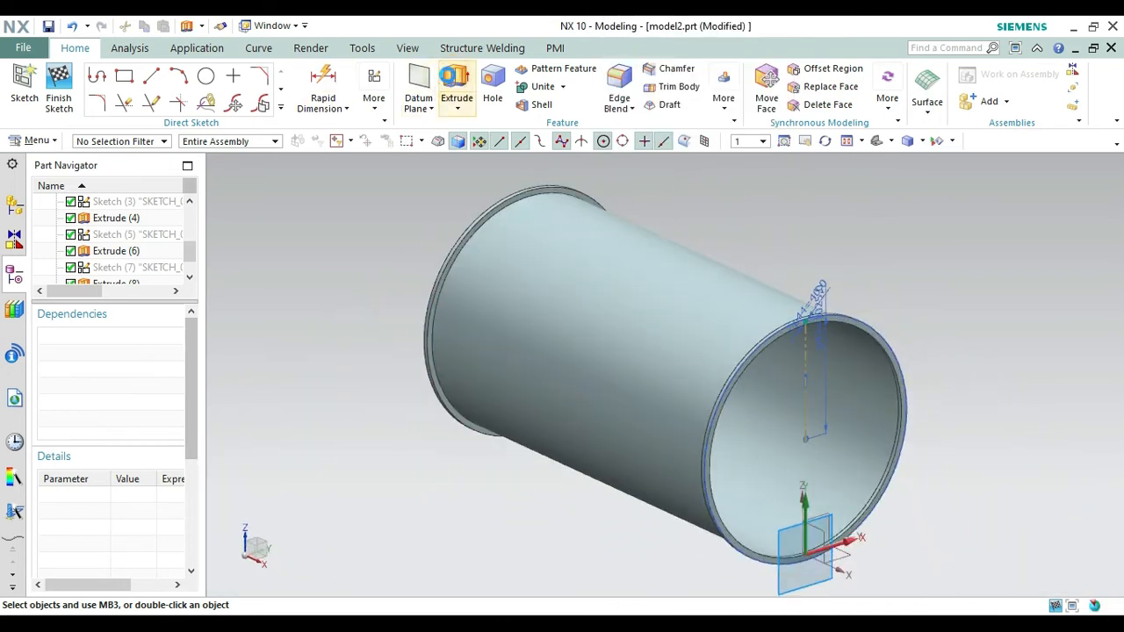
left_click(455, 83)
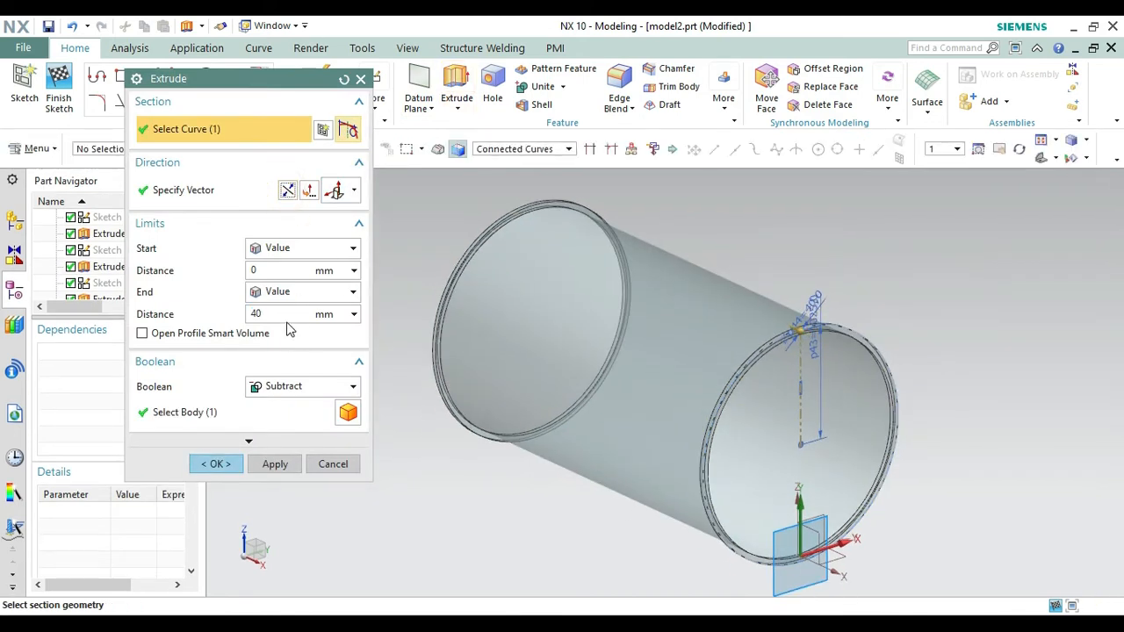
left_click(296, 293)
left_click(294, 344)
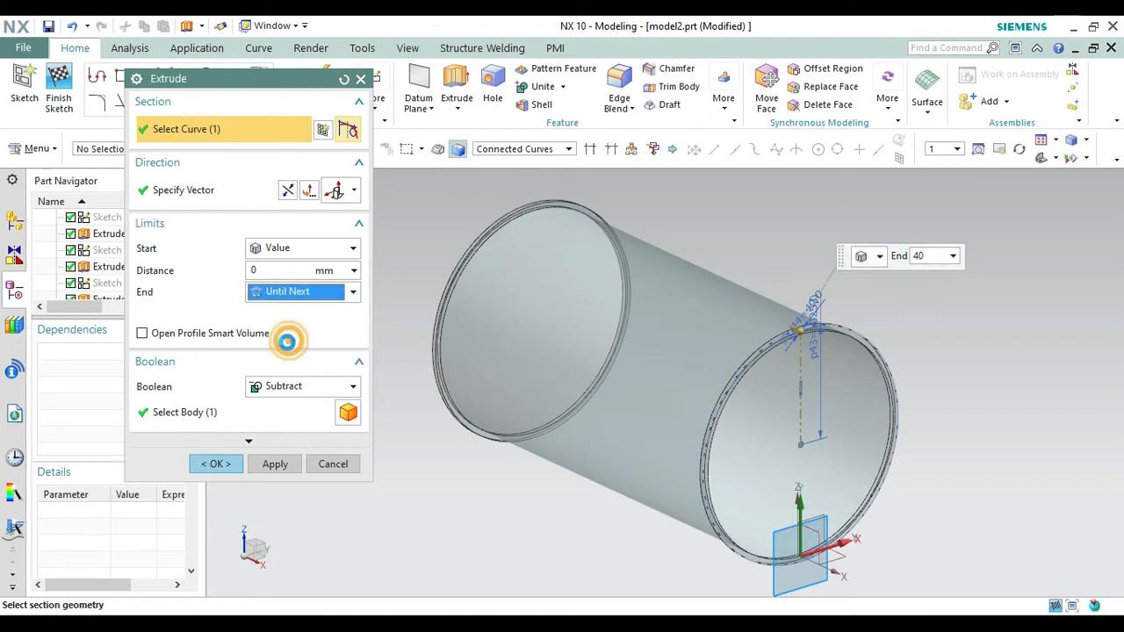
left_click(219, 443)
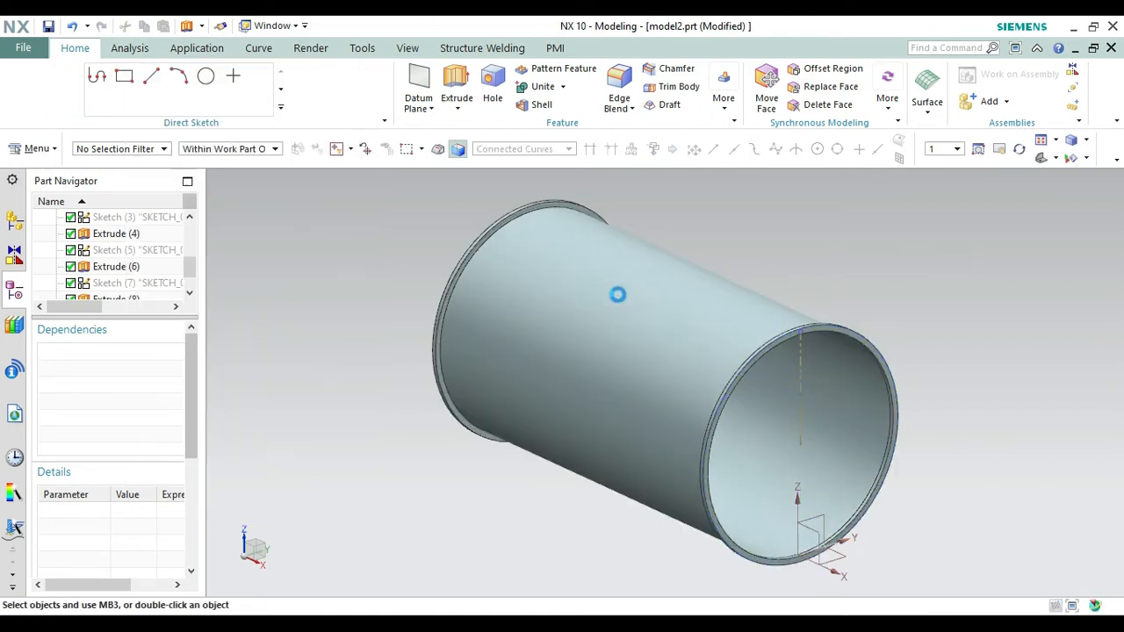
Hide the bolt hole sketch containing the vertical reference line
left_click(806, 382)
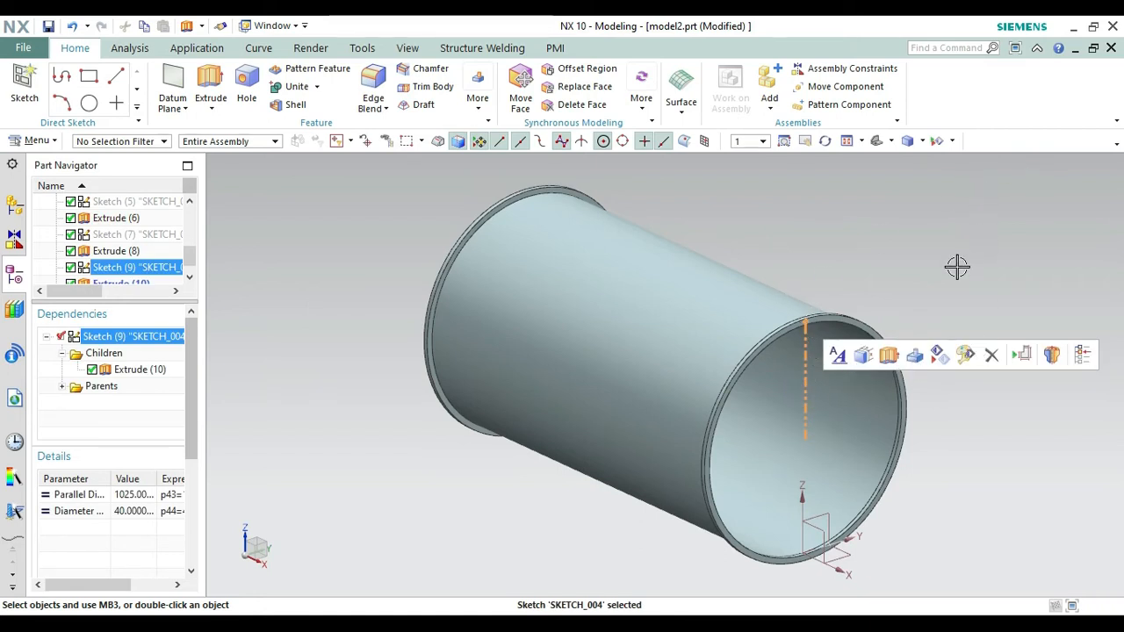
right_click(879, 264)
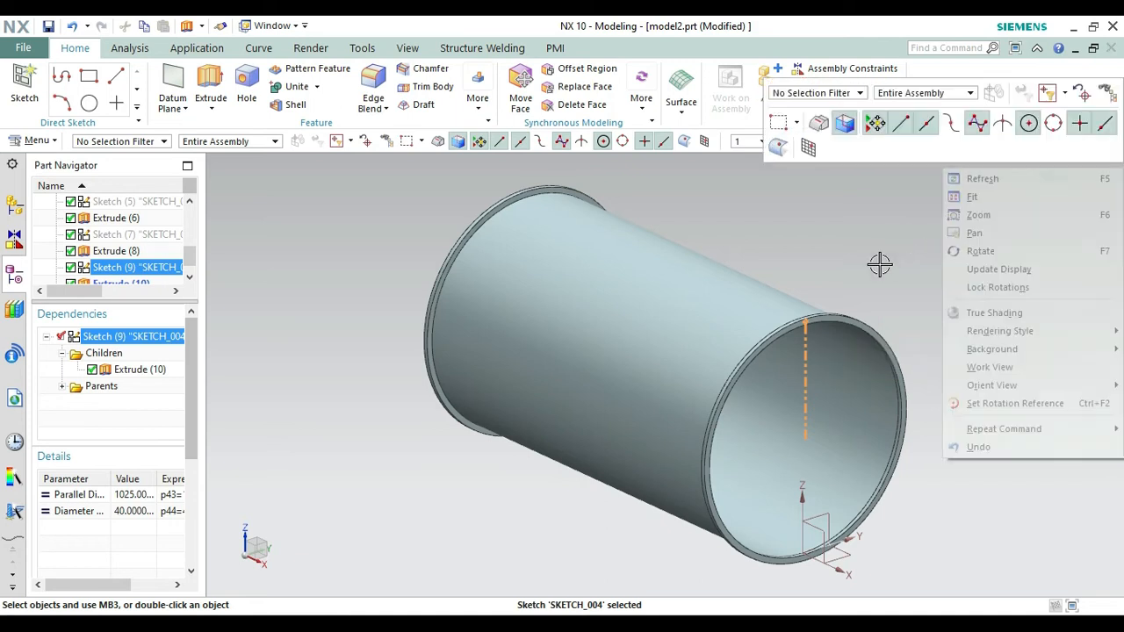
key("Escape")
key("Escape")
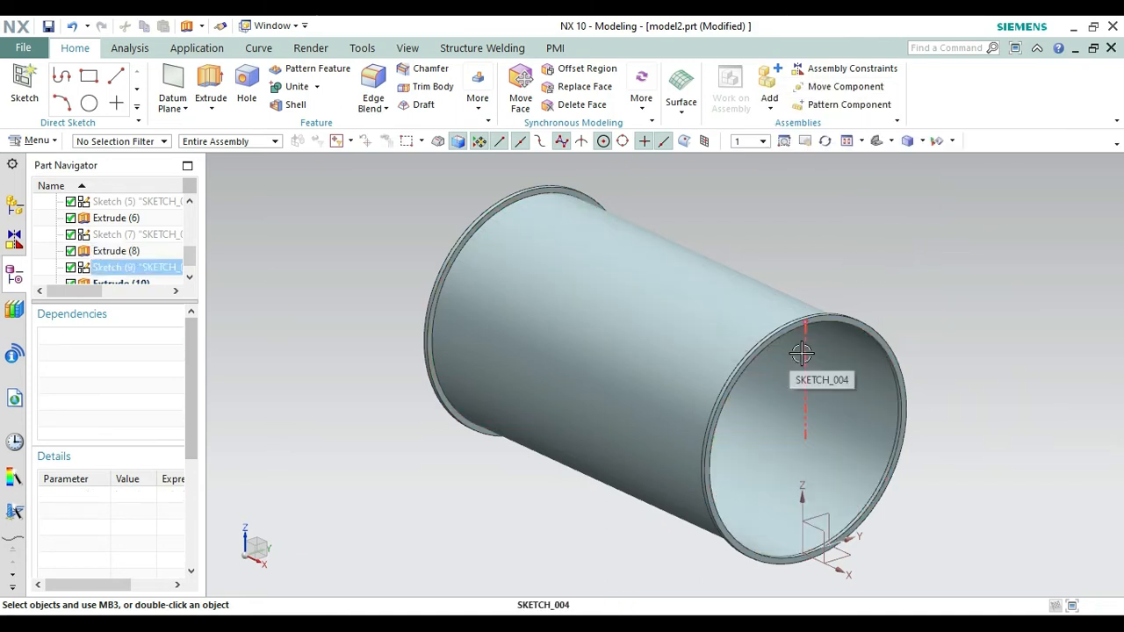
left_click(806, 381)
key("Escape")
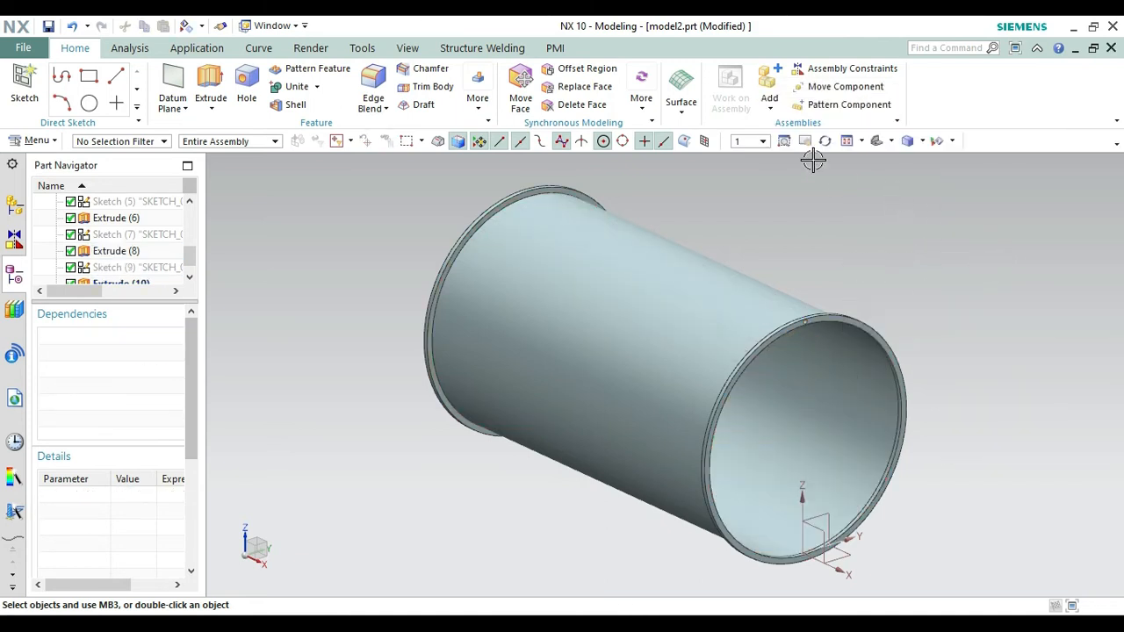
Pattern the bolt hole extrude circularly about the X-axis through the flange's centre, with count 36 and span angle 360°
left_click(784, 142)
left_click_drag(764, 284, 841, 350)
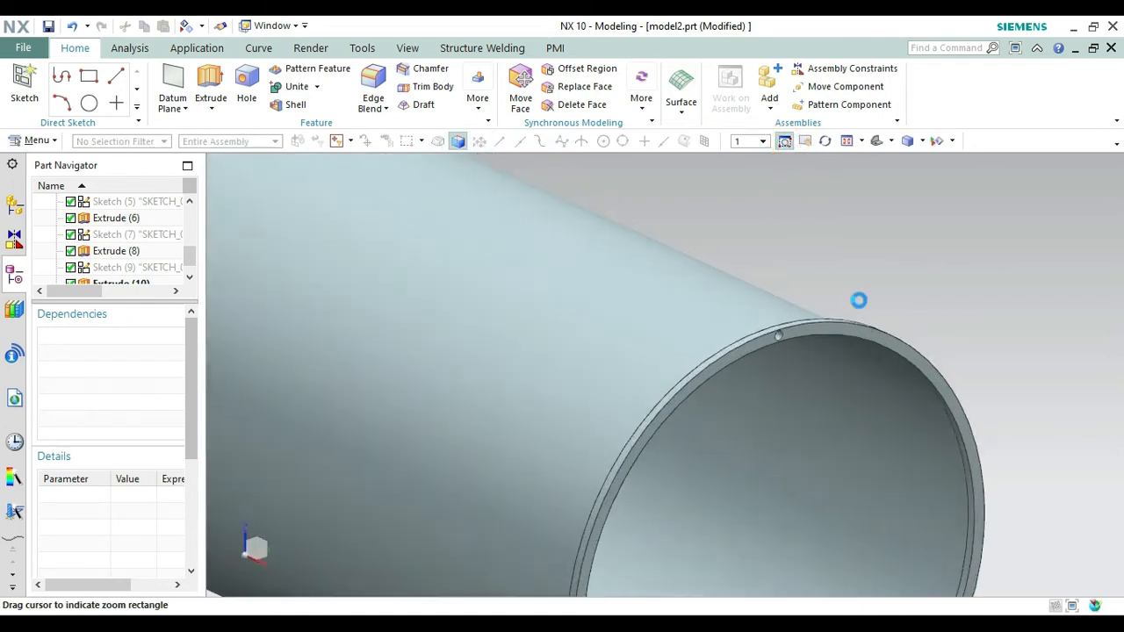
left_click(825, 142)
left_click_drag(815, 226, 807, 213)
key("ctrl+f")
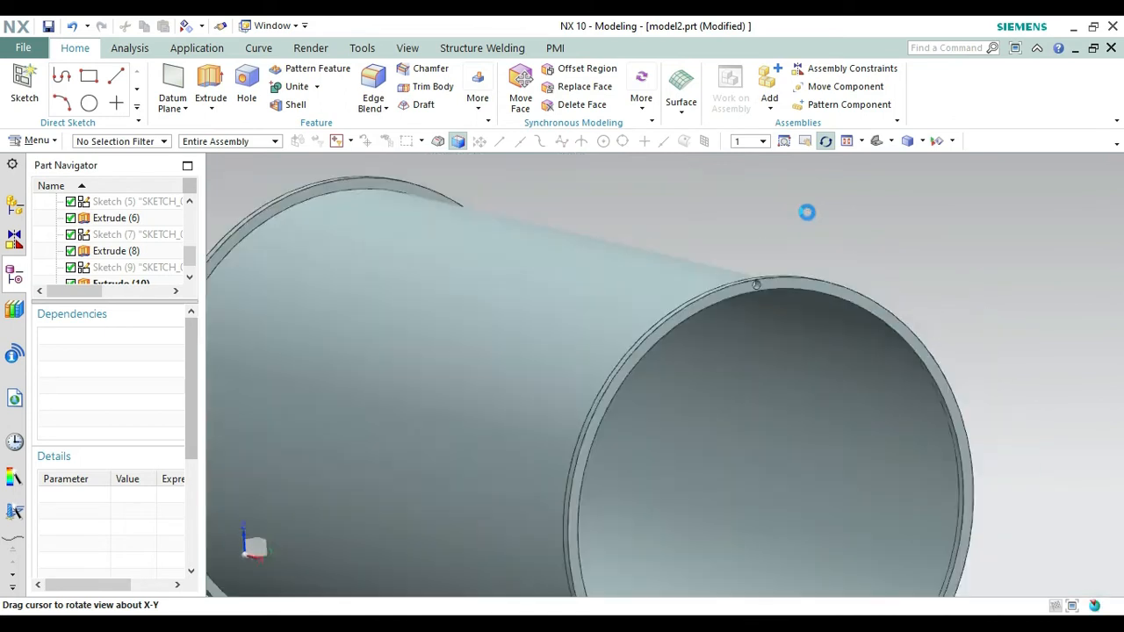
left_click(309, 68)
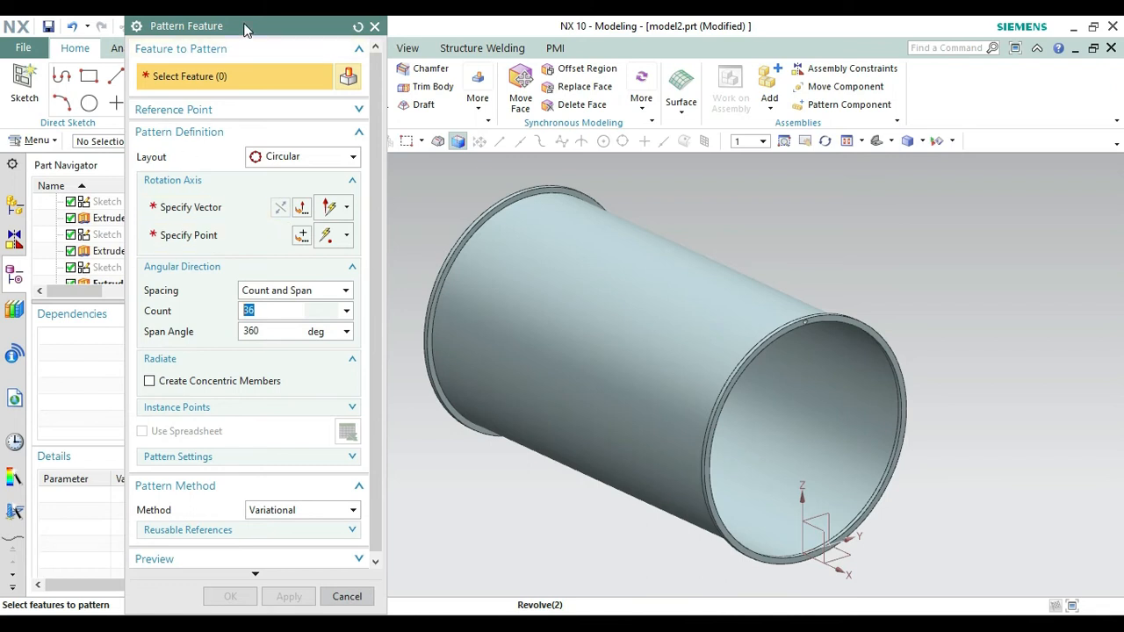
left_click_drag(278, 28, 394, 43)
left_click_drag(184, 263, 191, 285)
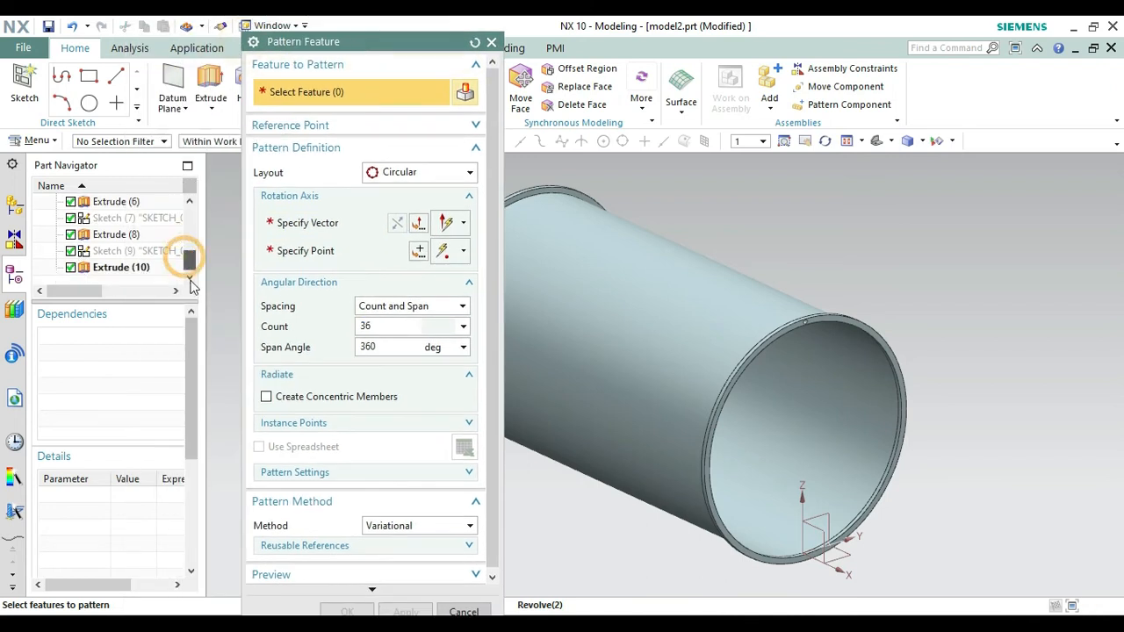
left_click(146, 269)
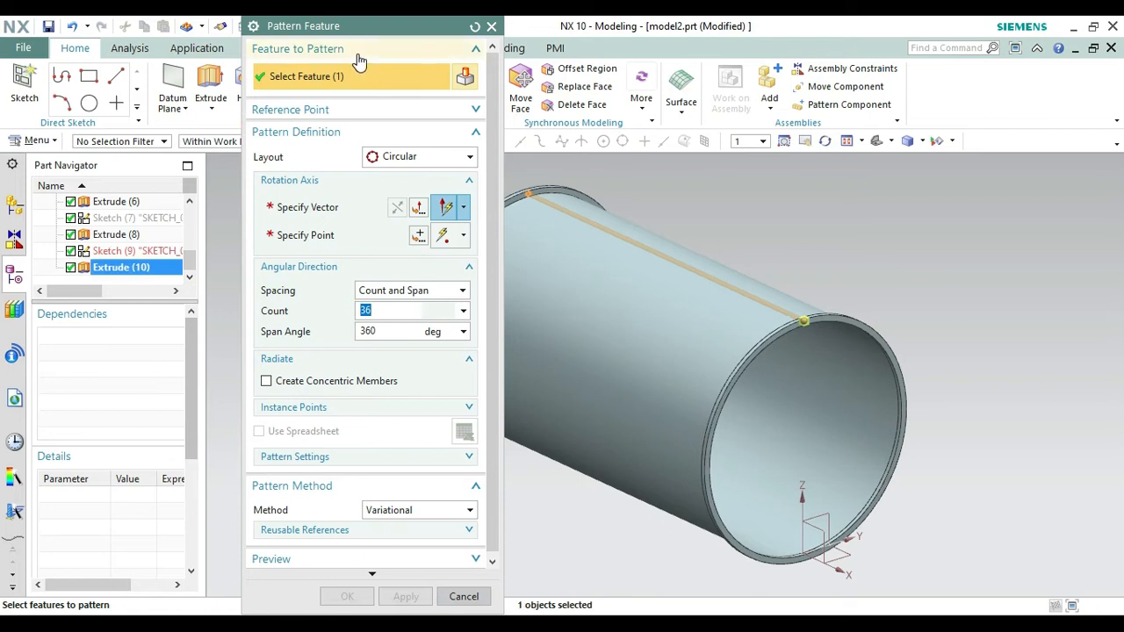
left_click(314, 213)
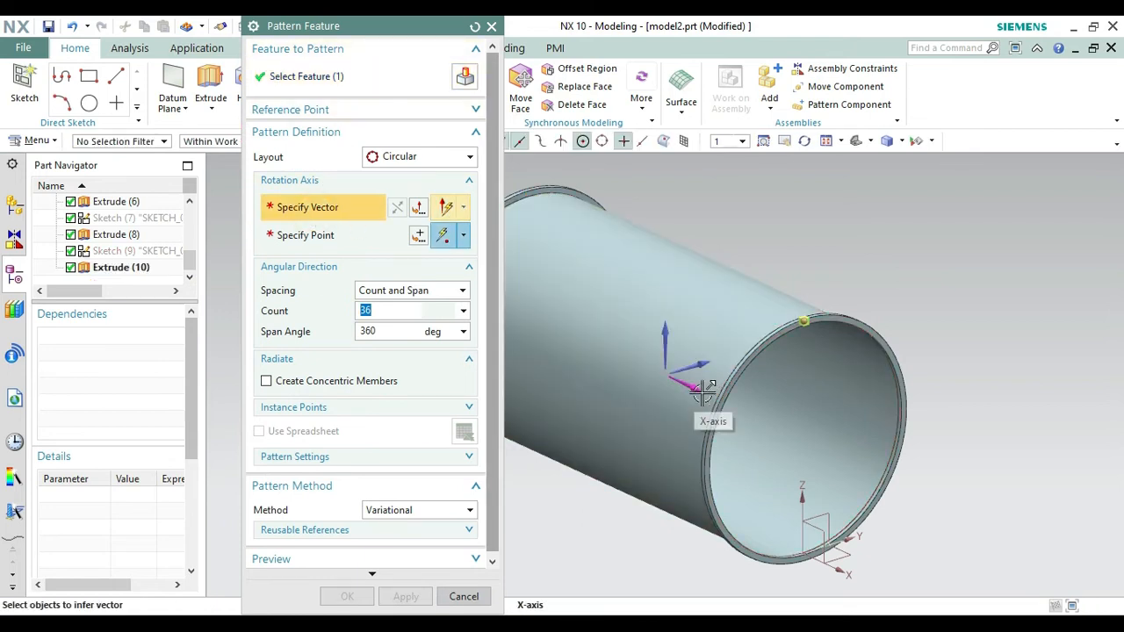
left_click(701, 392)
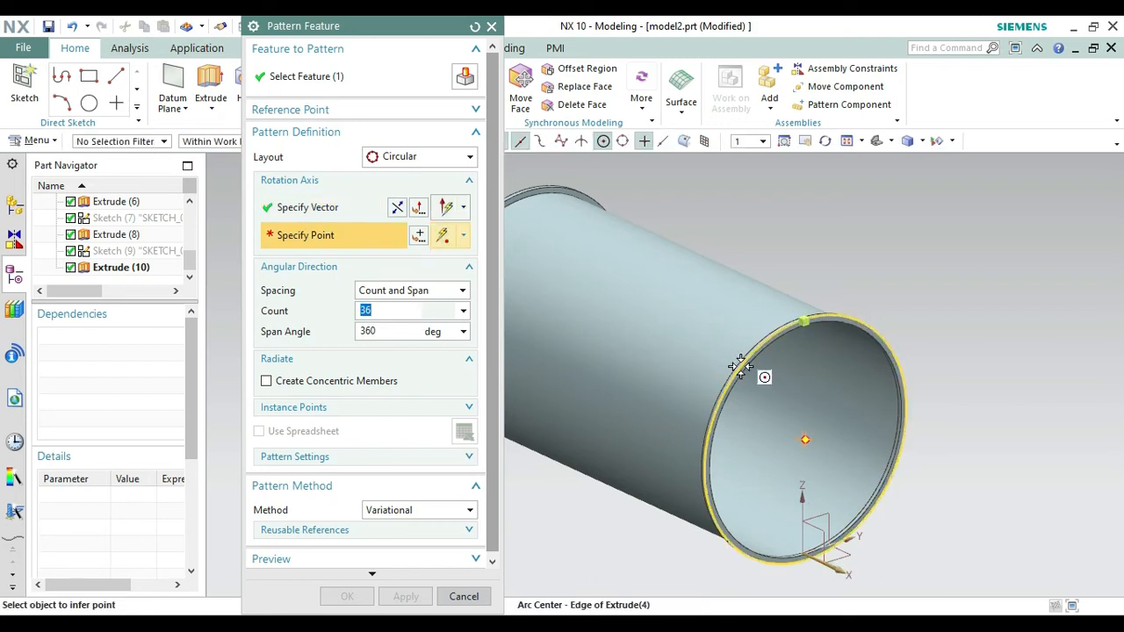
left_click(806, 439)
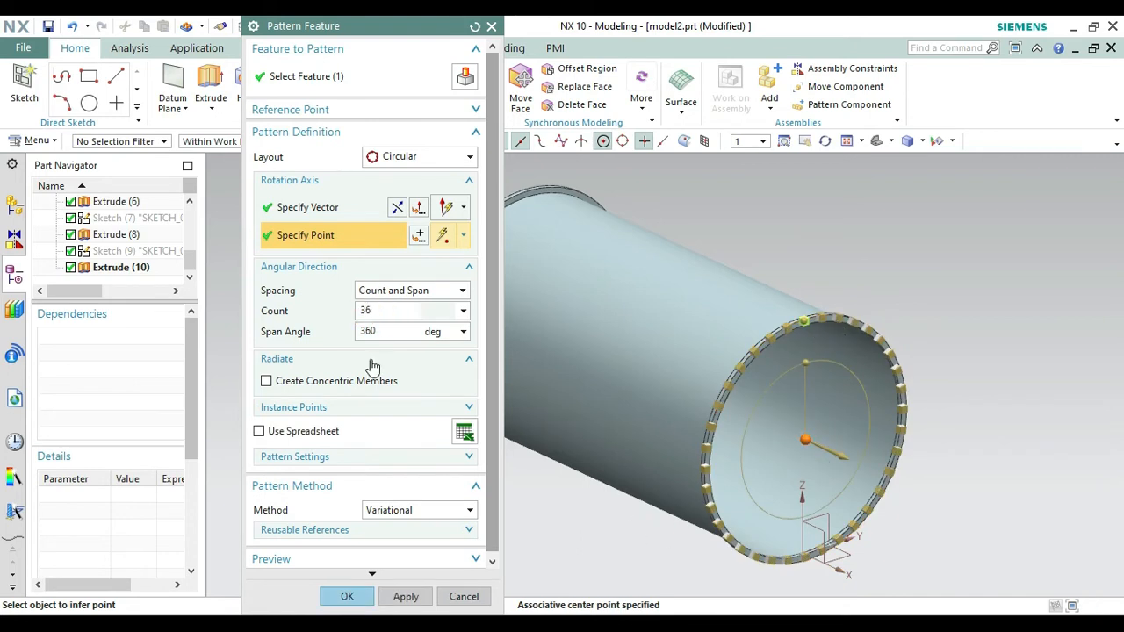
left_click(355, 597)
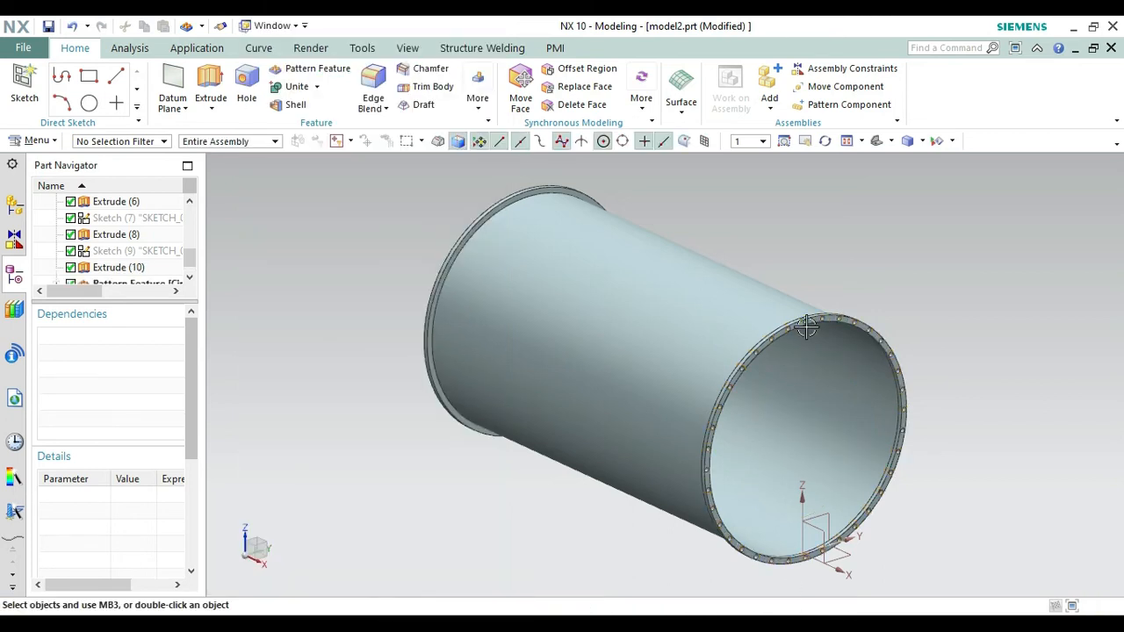
Create a sketch on the ring-shaped outer face of the opposite flange, which has no bolt holes
left_click(826, 141)
left_click_drag(913, 224, 1007, 250)
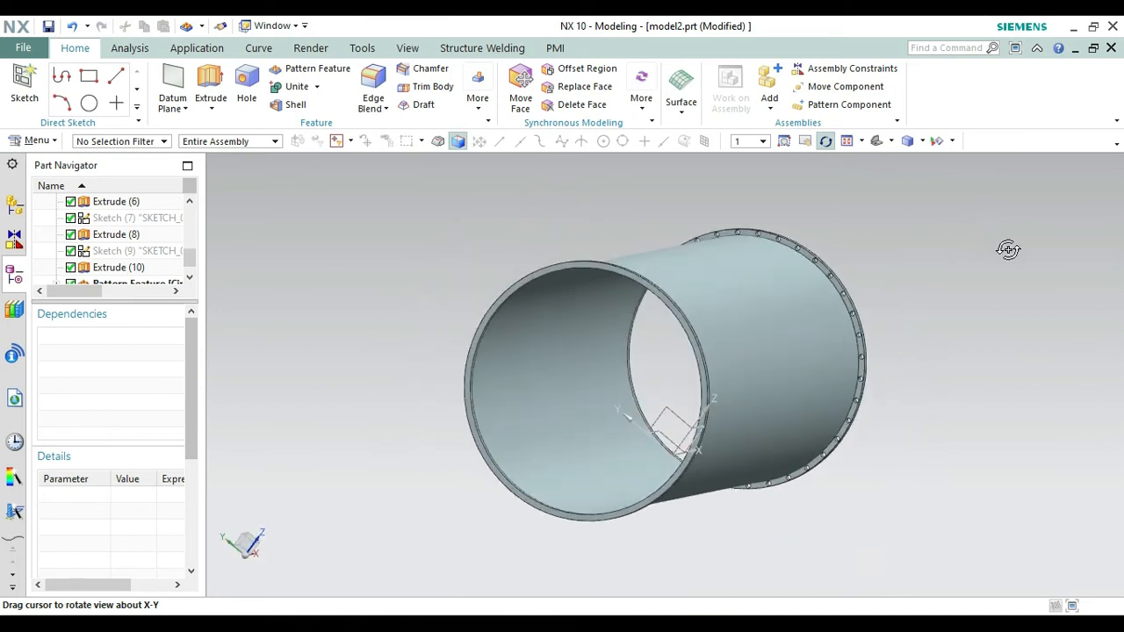
key("Home")
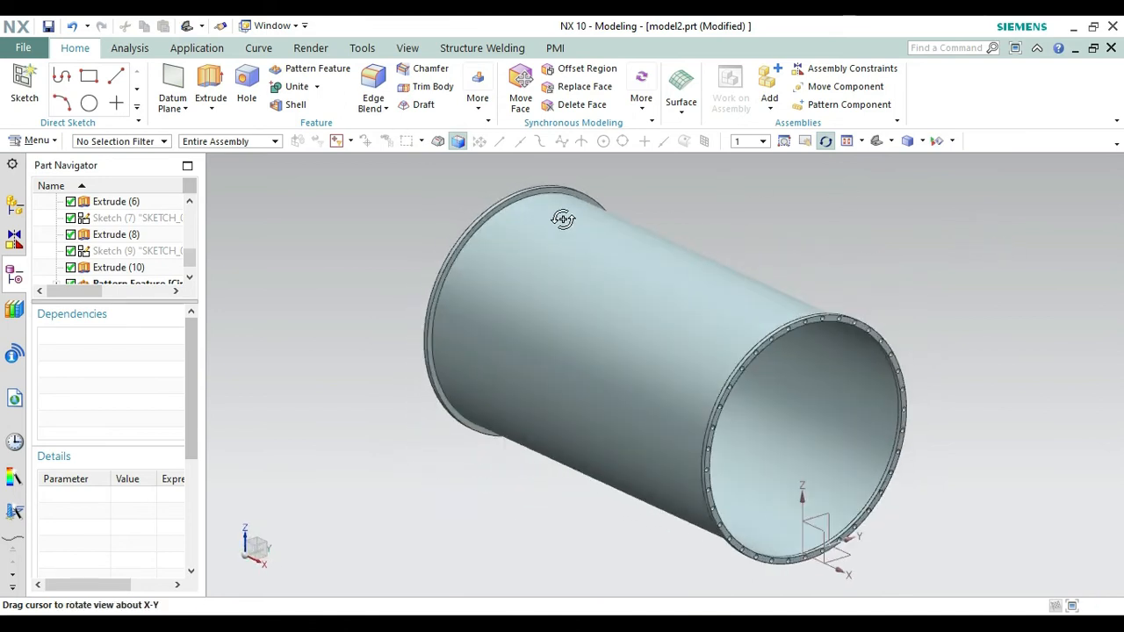
key("Escape")
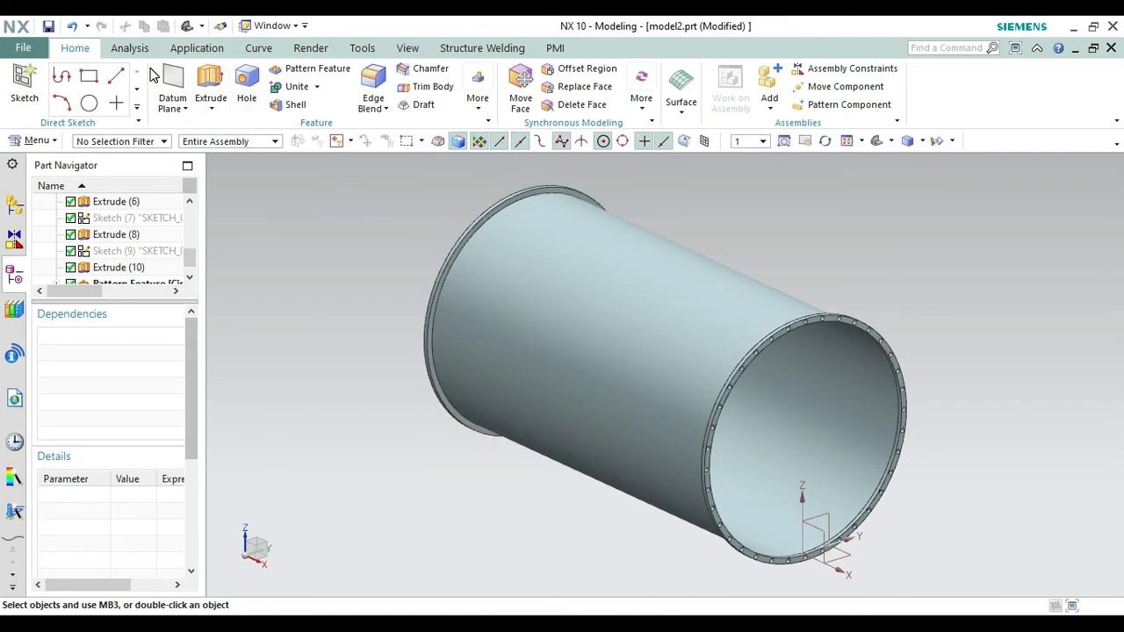
left_click(35, 88)
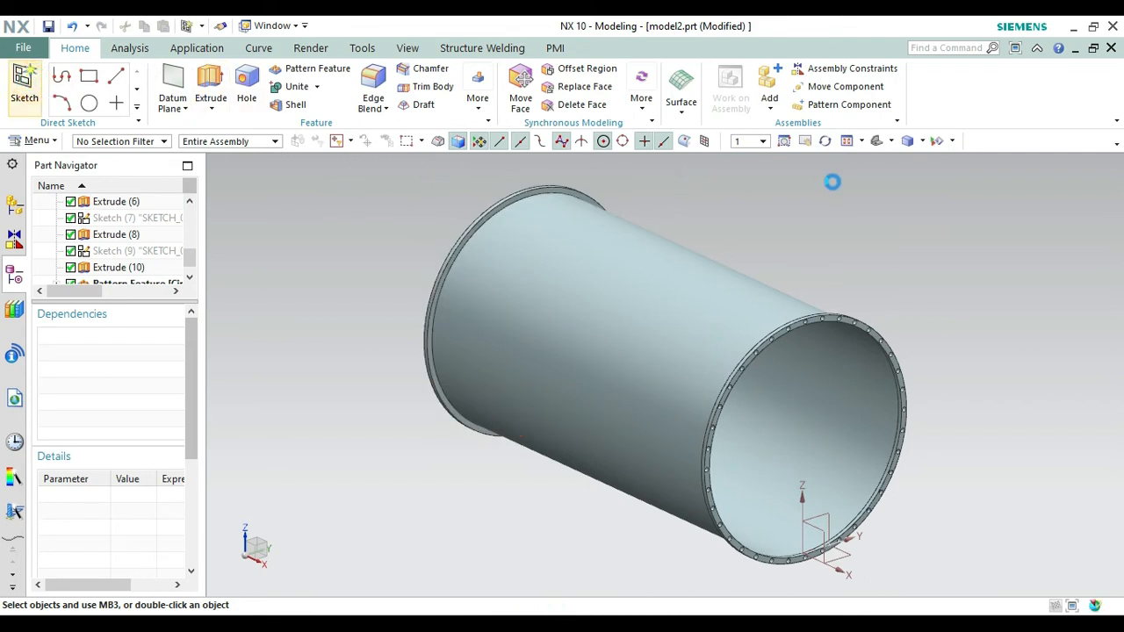
left_click(829, 142)
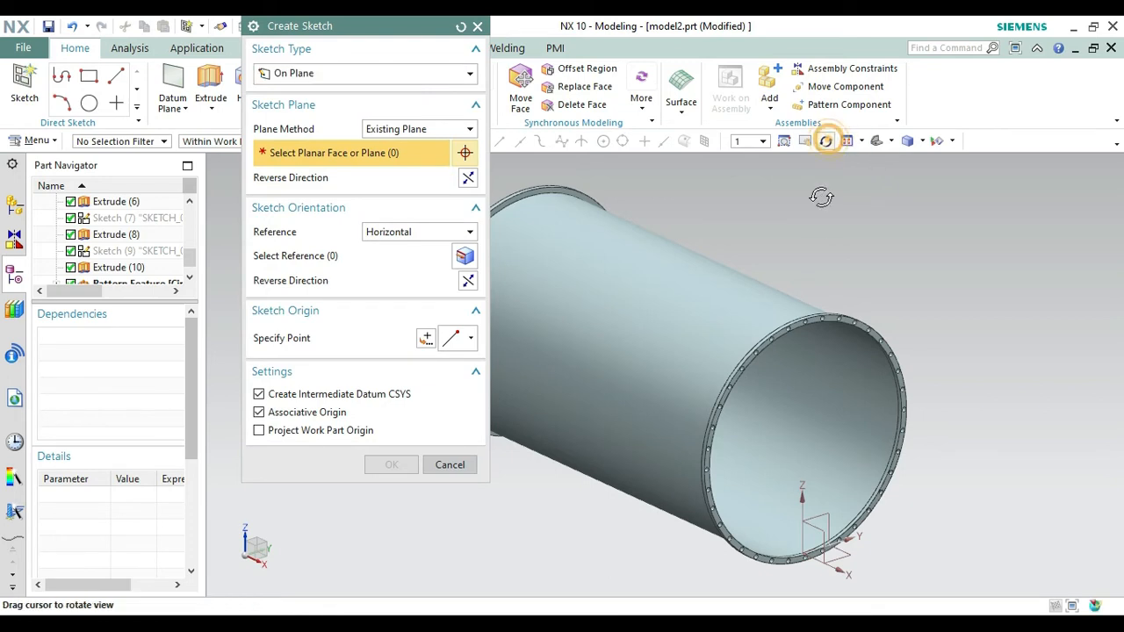
left_click_drag(820, 223, 951, 241)
key("Escape")
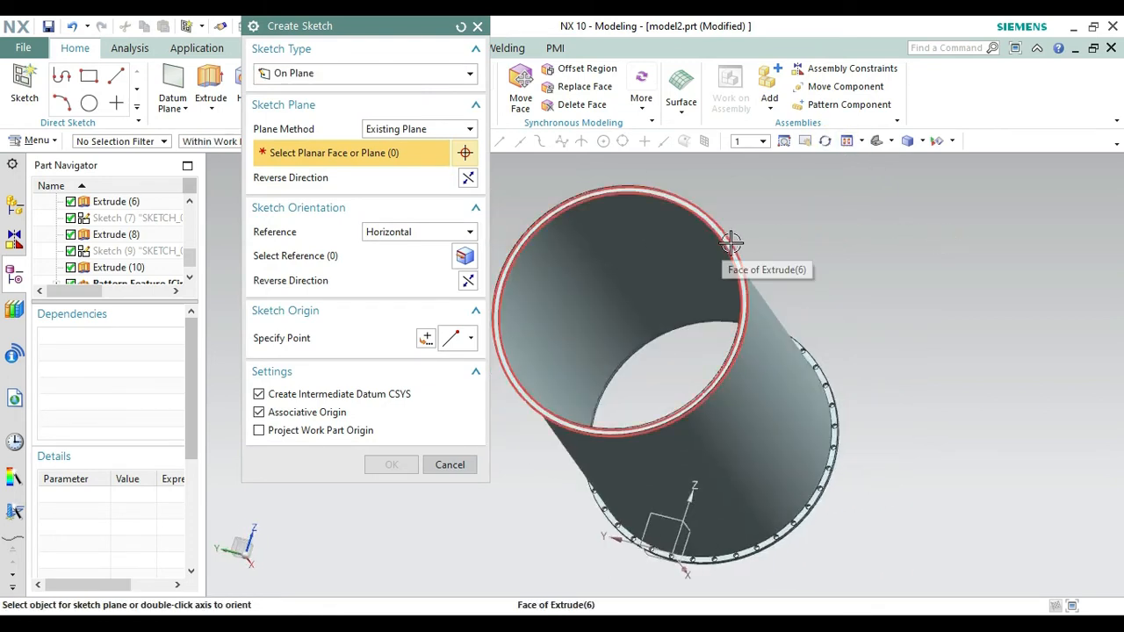
left_click(729, 239)
left_click(369, 470)
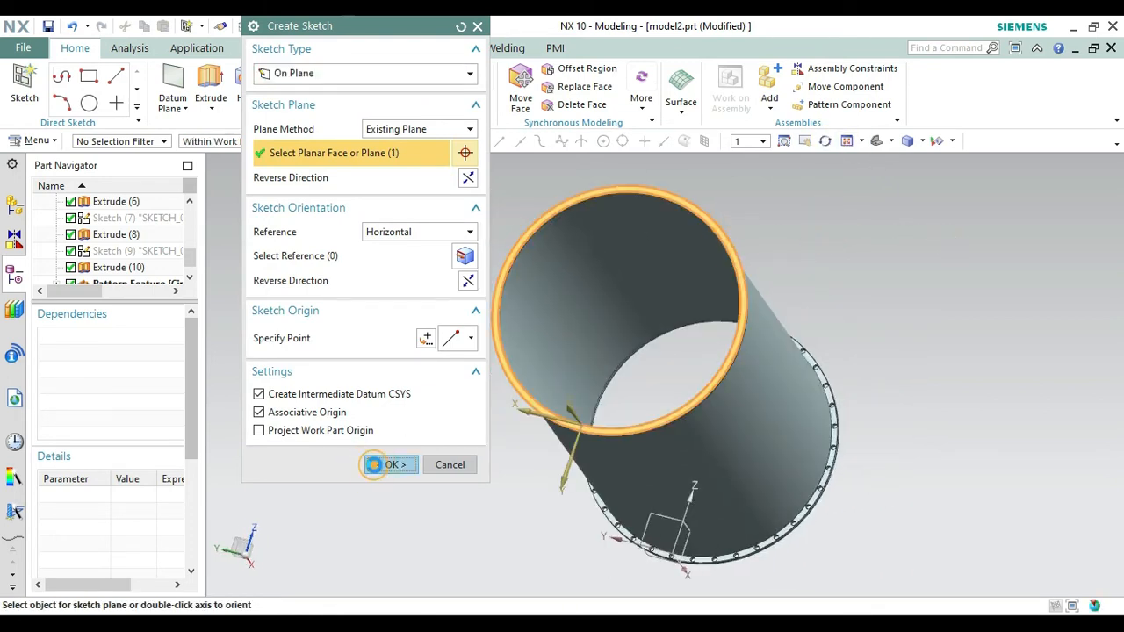
Draw a line from the flange's centre with length 1025 mm and angle 90°
left_click(805, 142)
left_click_drag(845, 267, 845, 217)
key("Escape")
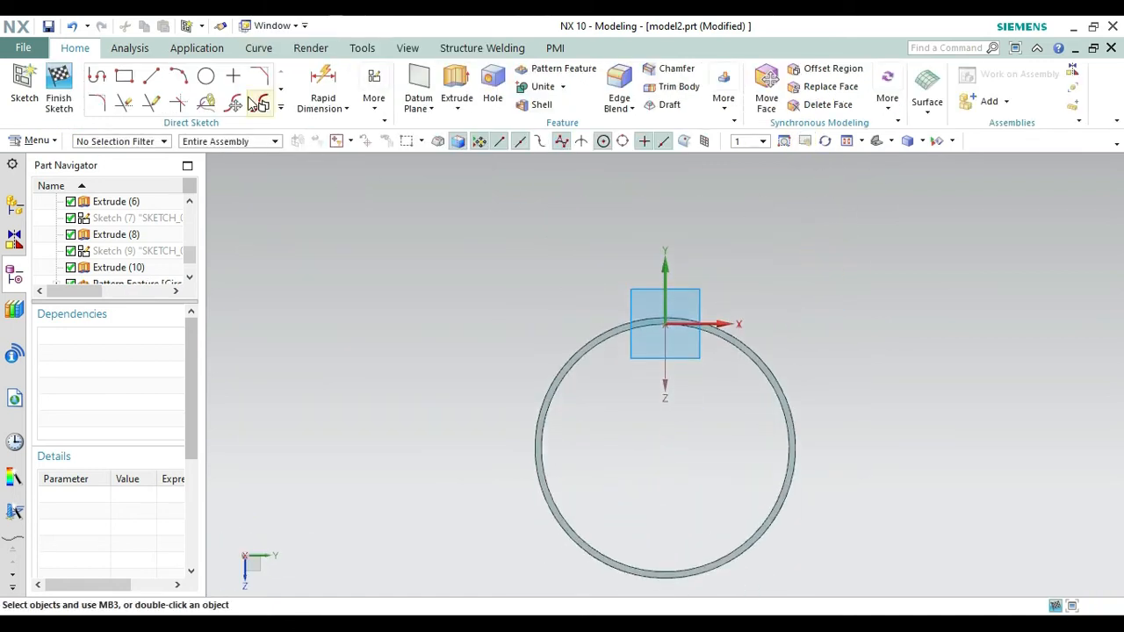
left_click(151, 76)
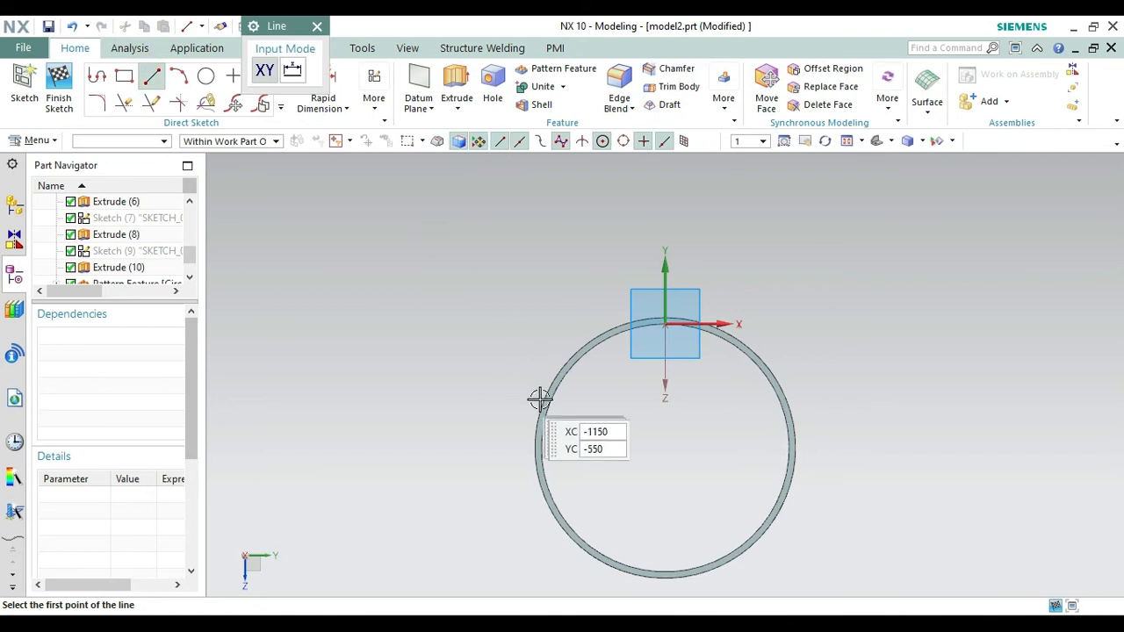
left_click(665, 446)
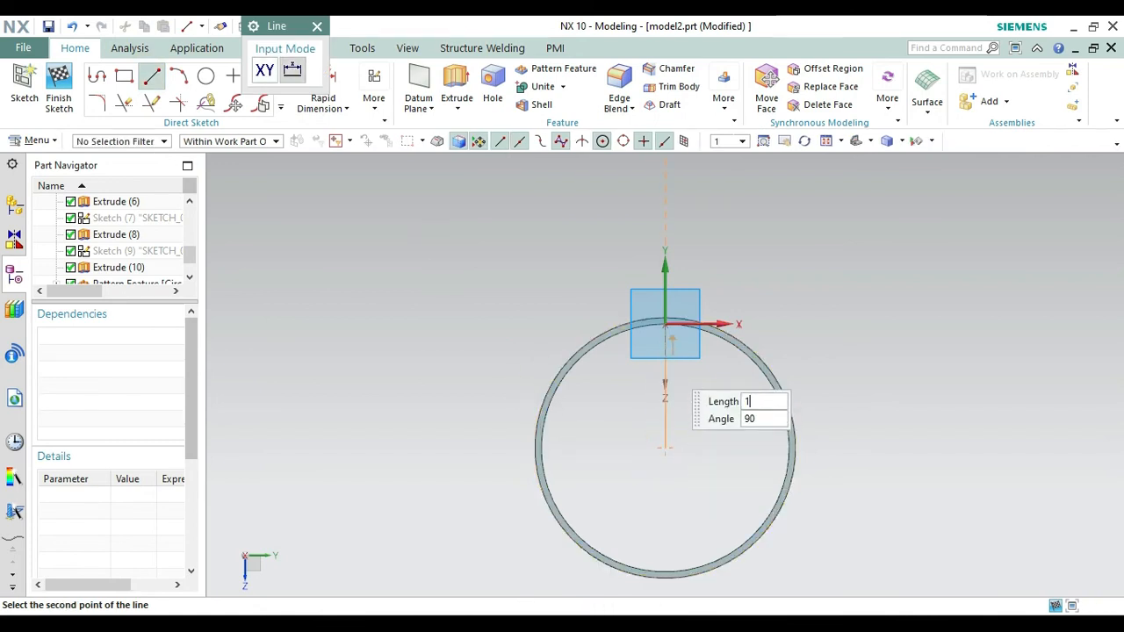
left_click(665, 362)
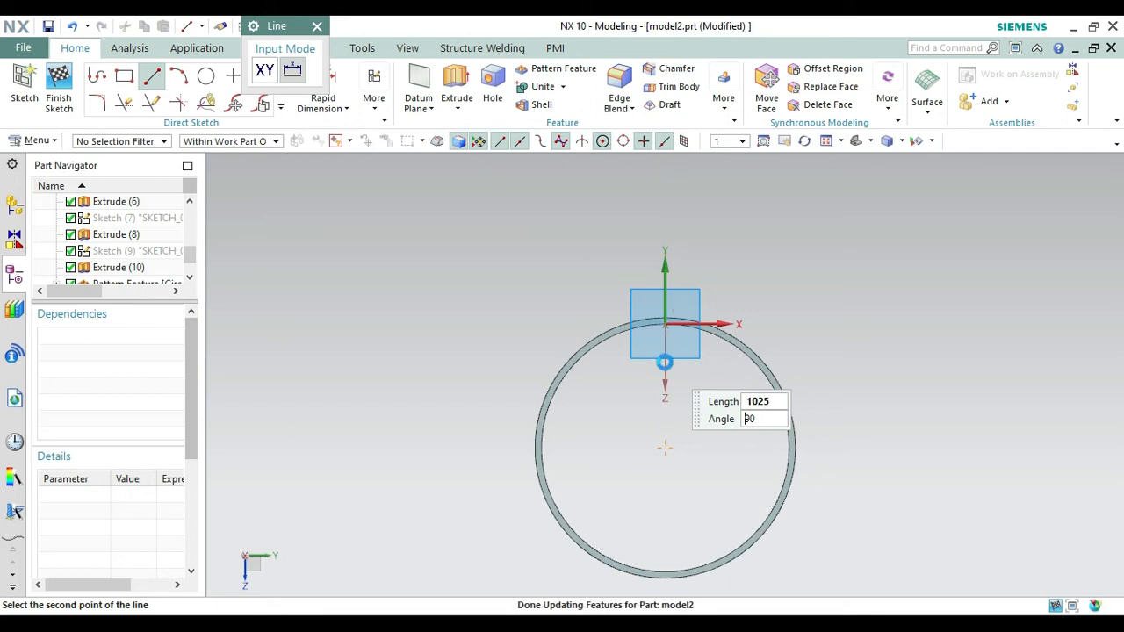
left_click(318, 29)
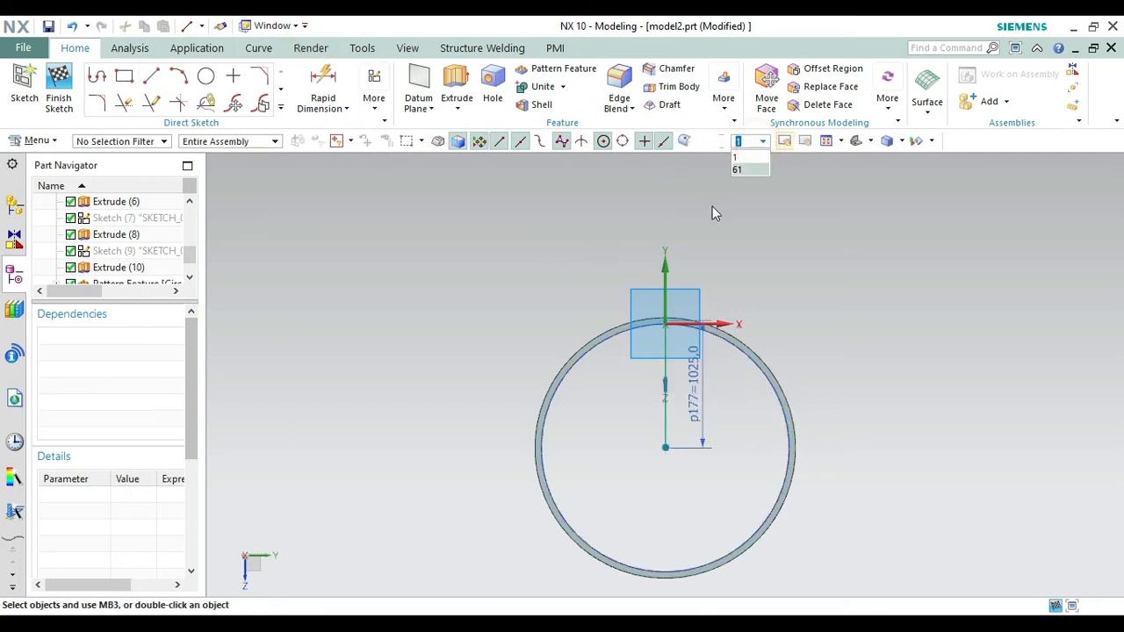
Convert the 1025 mm vertical line on the opposite flange to a reference line
left_click(785, 140)
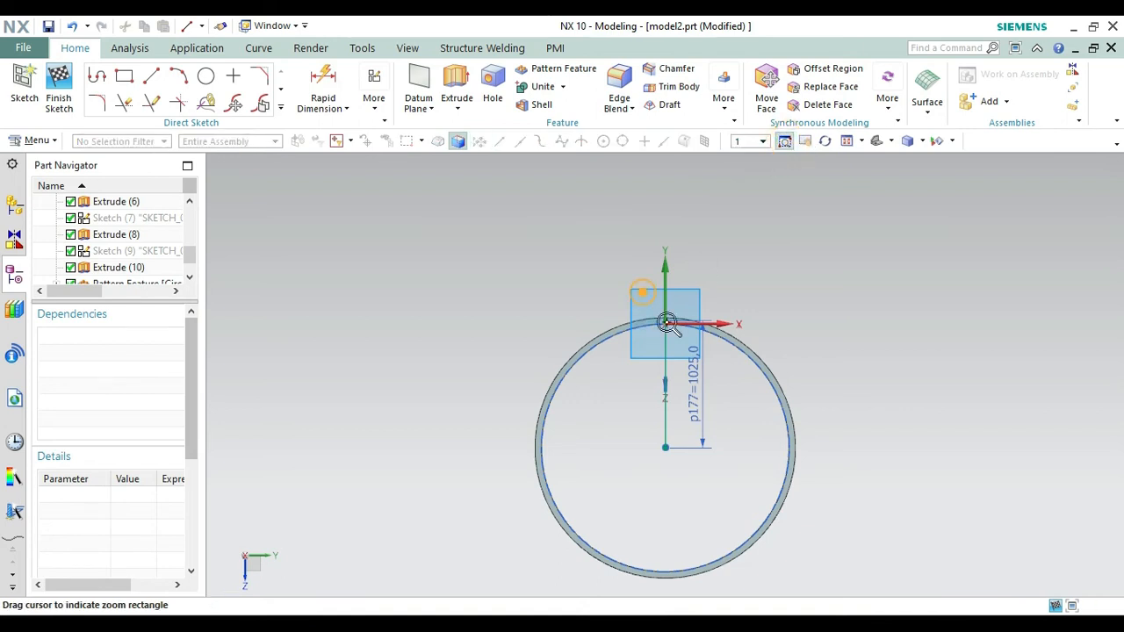
left_click_drag(667, 323, 732, 389)
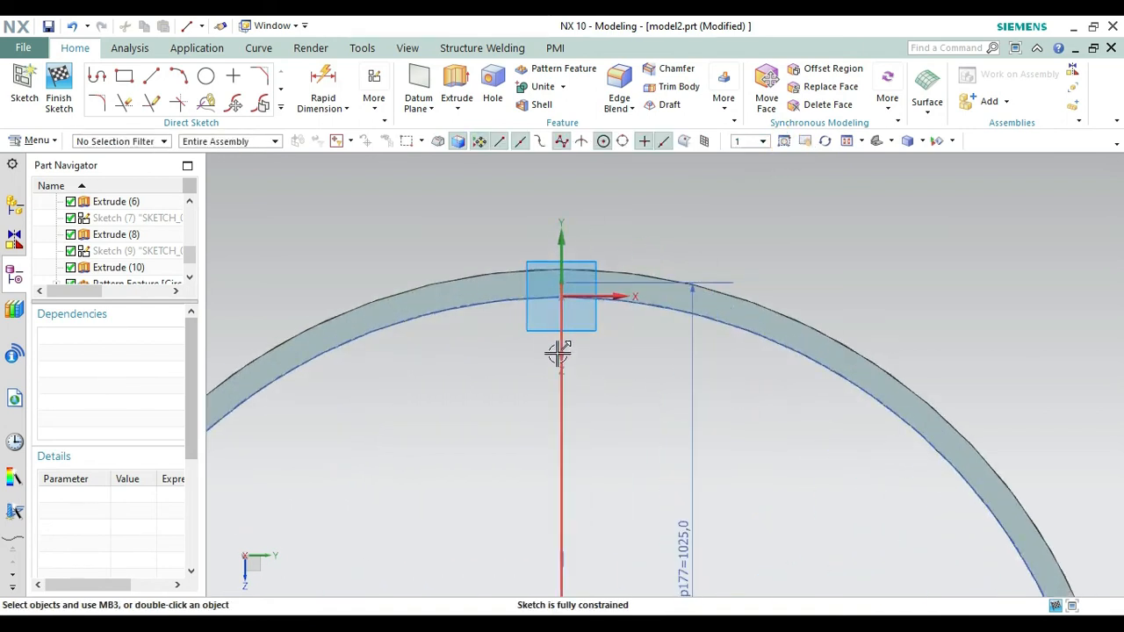
right_click(564, 309)
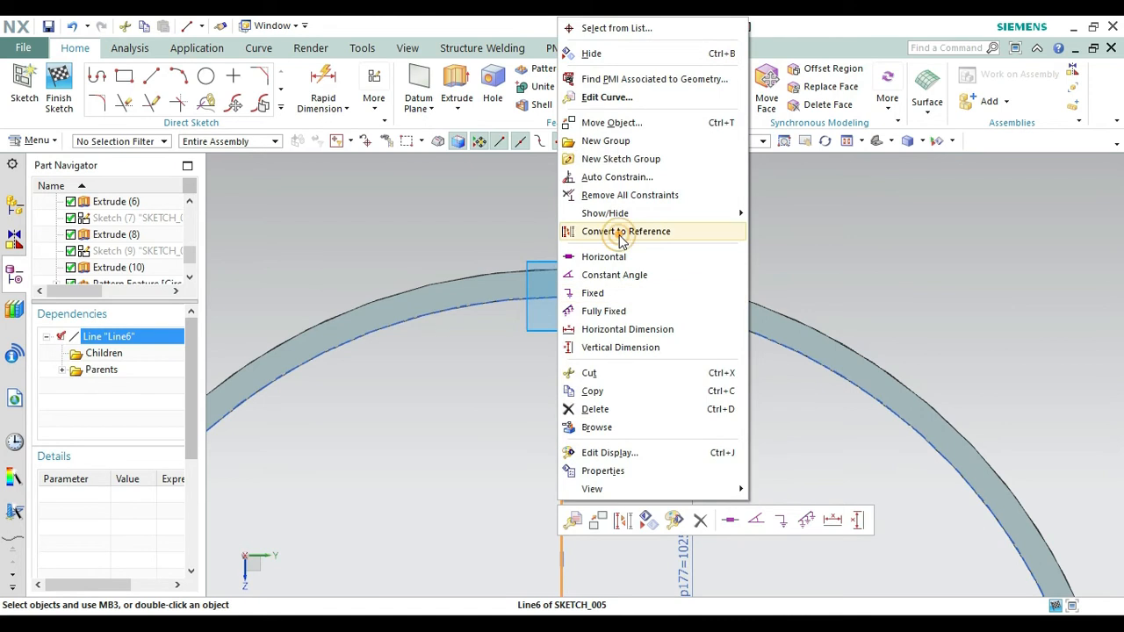
left_click(621, 231)
Try to draw a 40 mm diameter circle centred on the reference line's outer end
key("o")
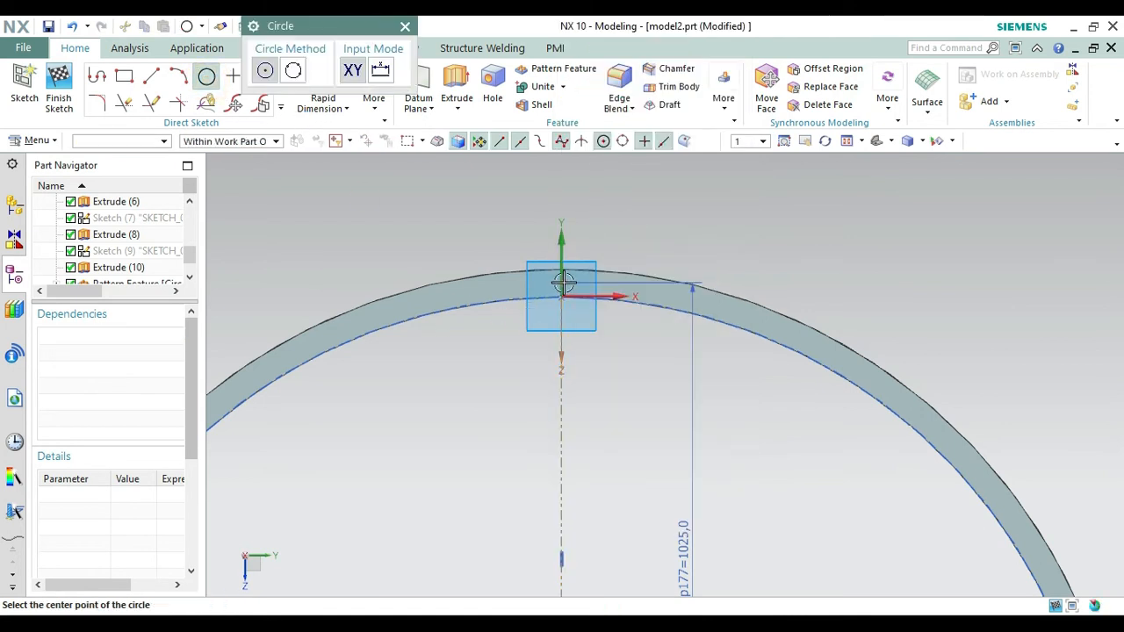
left_click(562, 281)
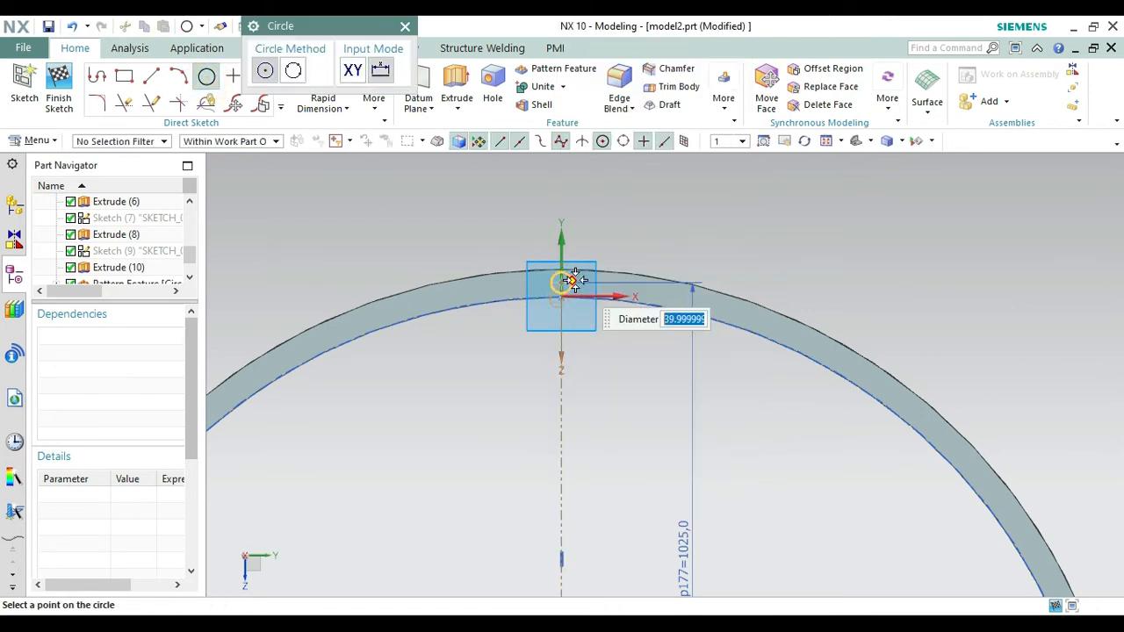
type("40")
key("Return")
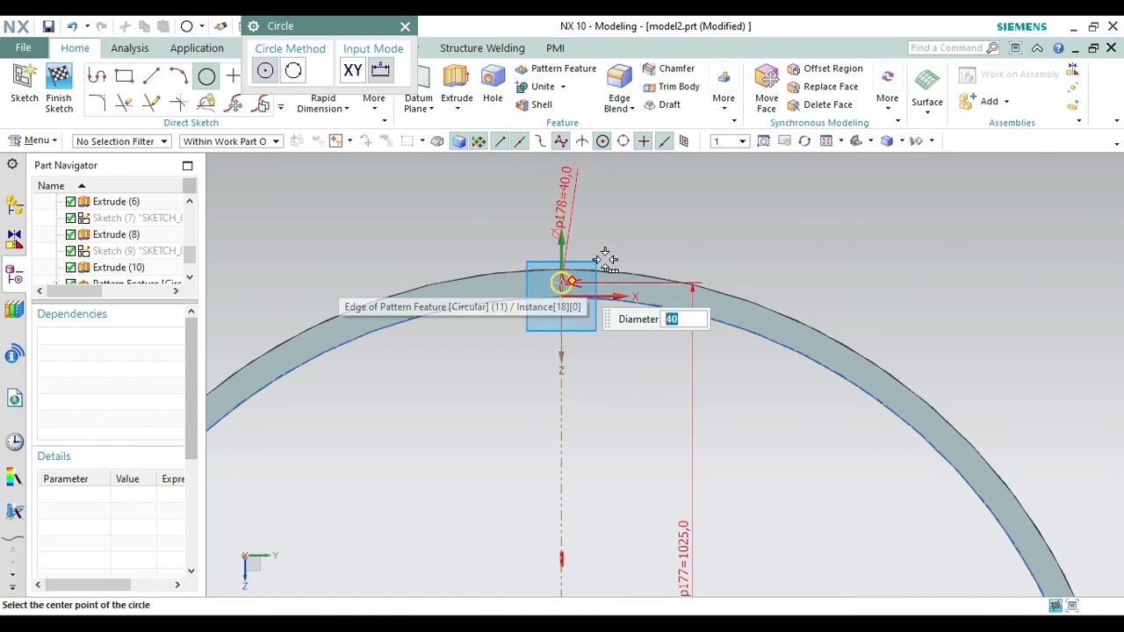
key("Escape")
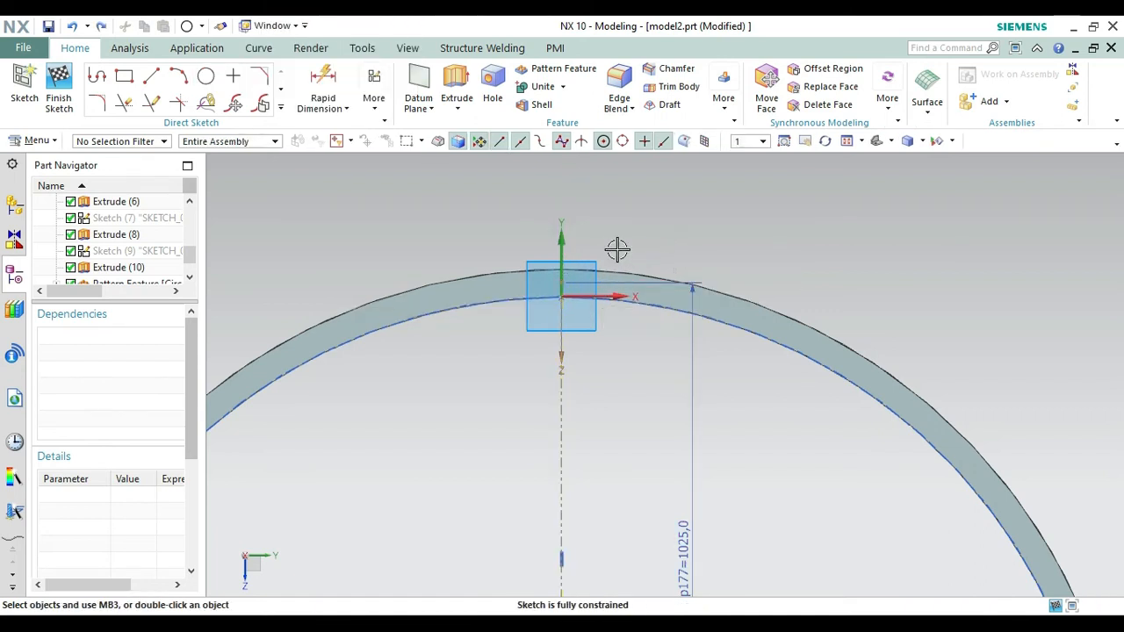
Restore the vertical line to an active curve and draw a 40 mm diameter circle centred on its outer end
left_click(563, 413)
left_click(207, 77)
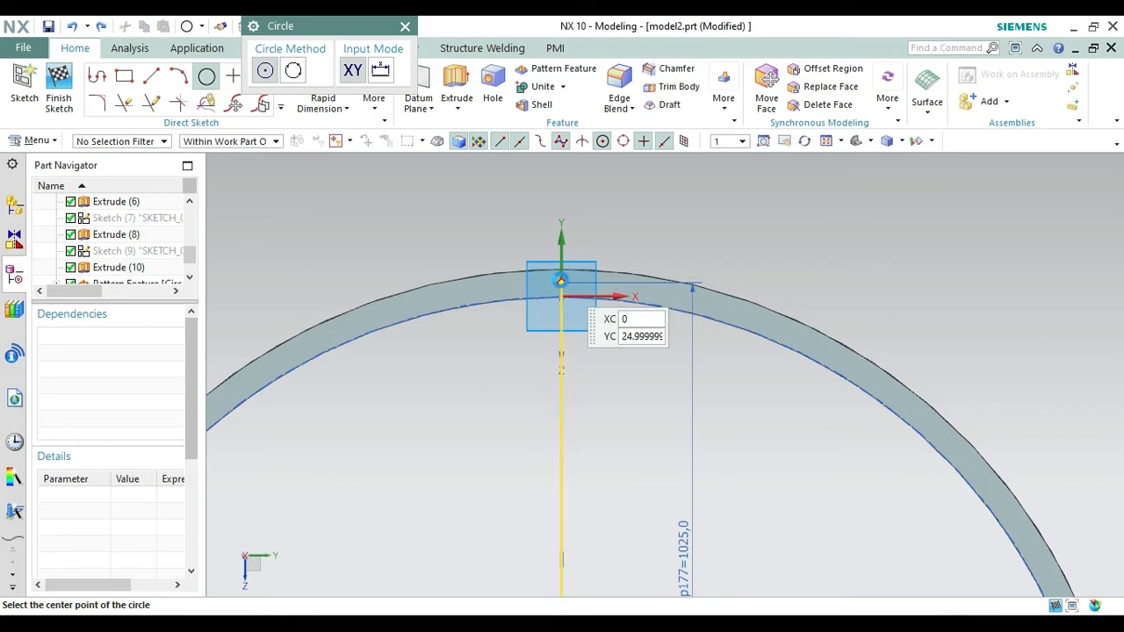
left_click(563, 279)
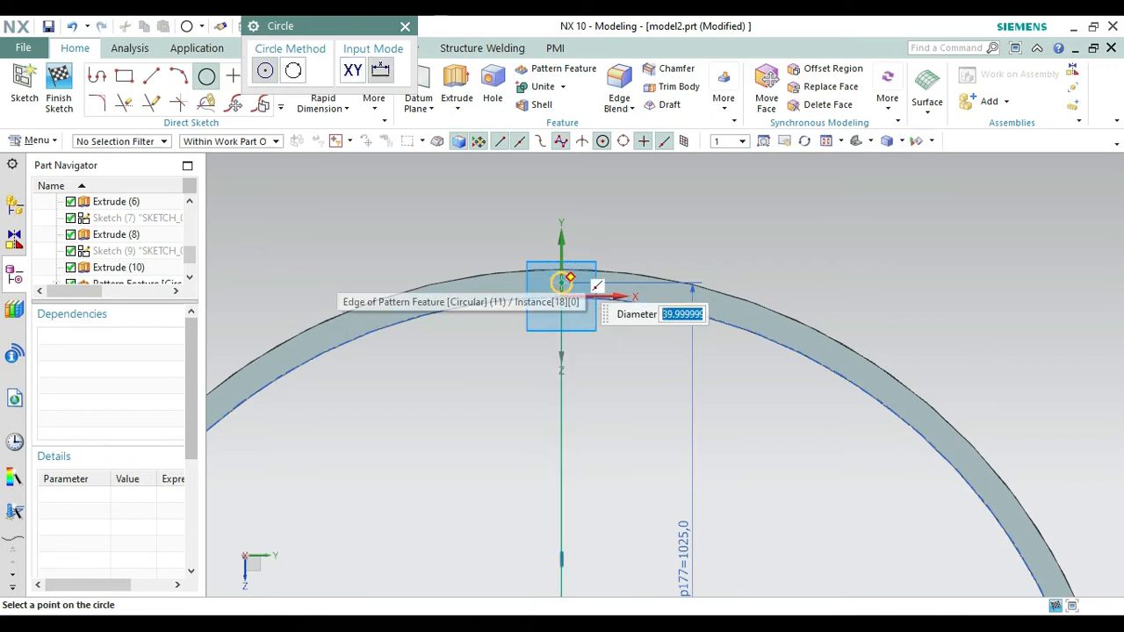
left_click(571, 277)
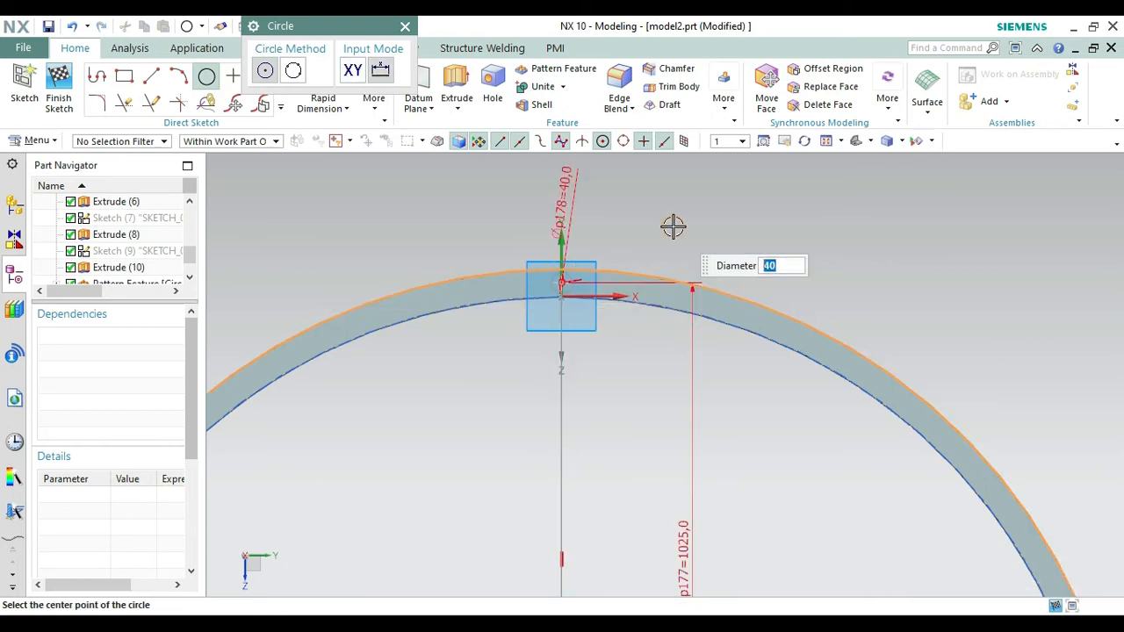
left_click(404, 27)
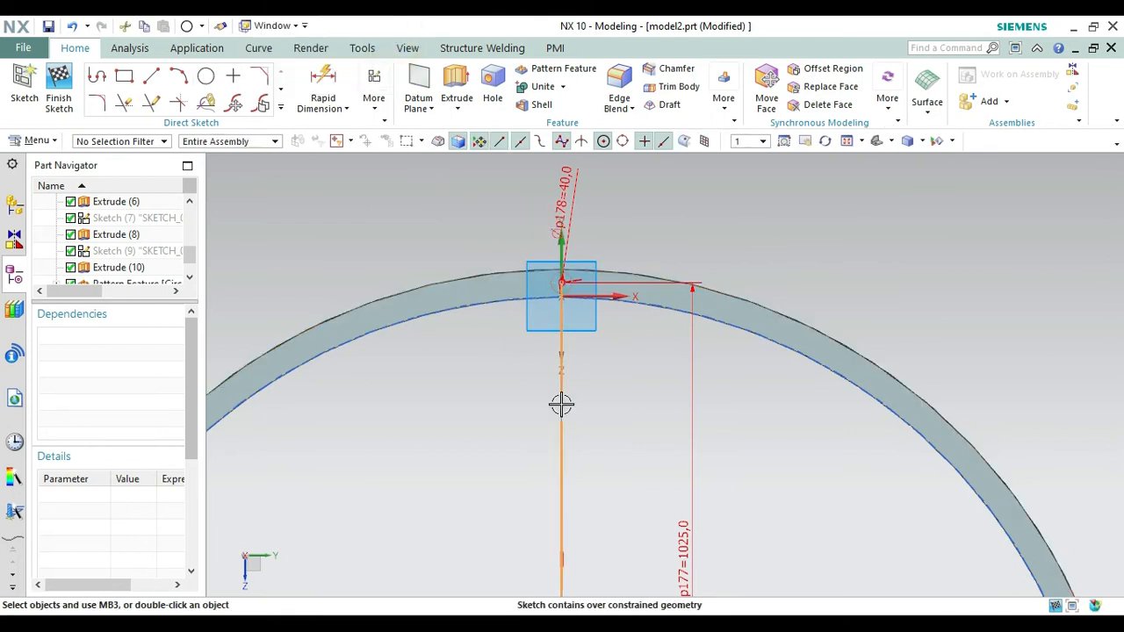
Convert the vertical line to reference and delete its 1025 mm length dimension
right_click(561, 403)
left_click(627, 232)
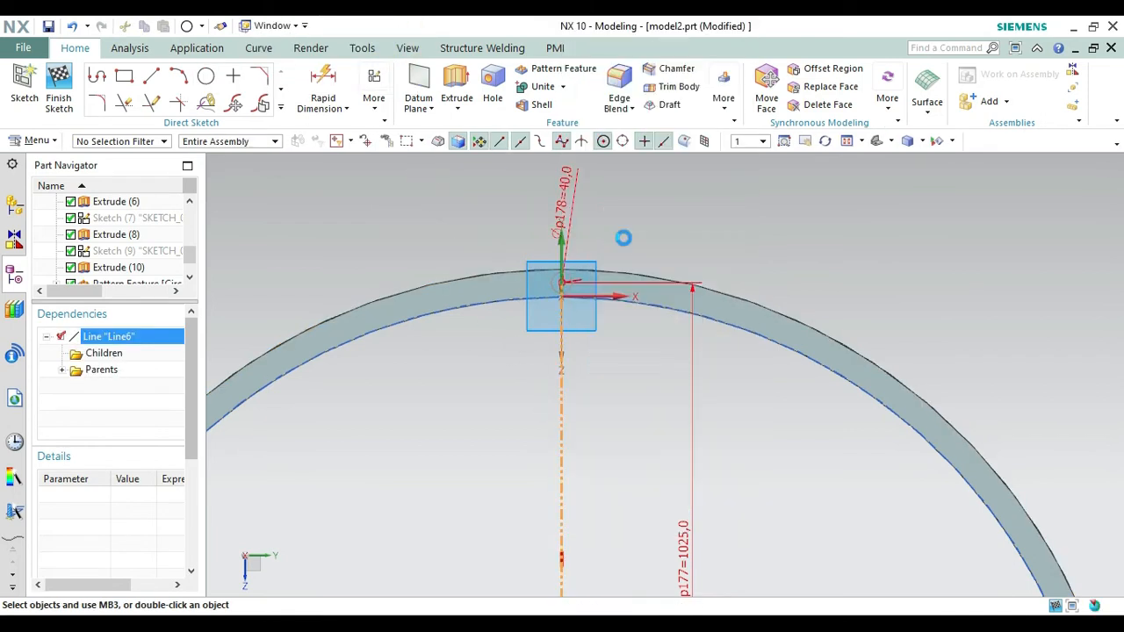
left_click(693, 427)
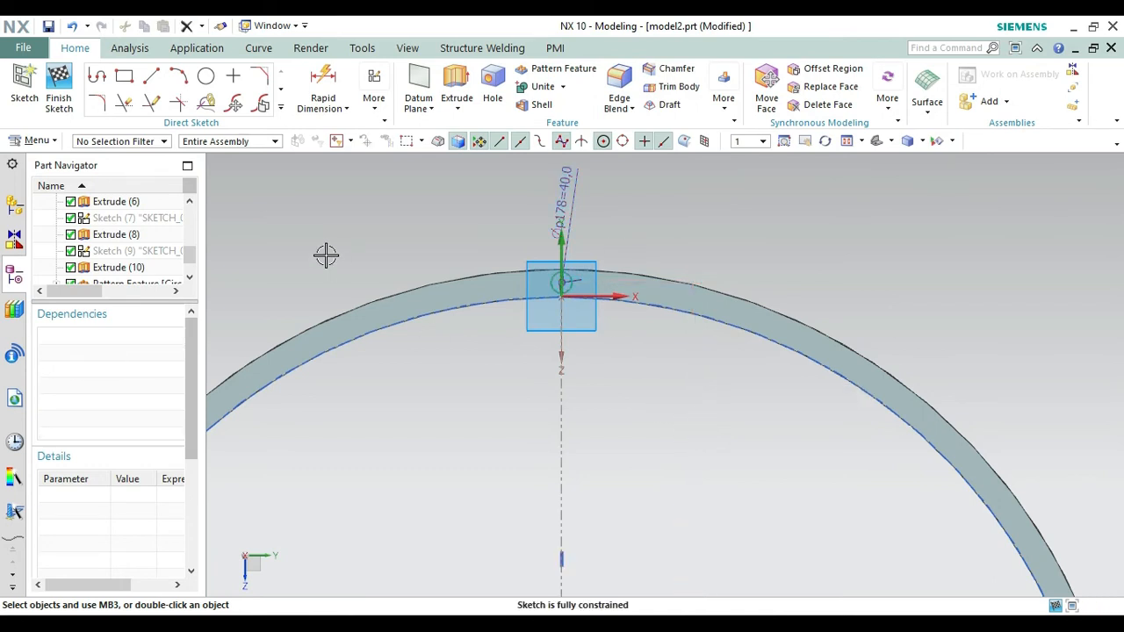
Finish the sketch and extrude the 40 mm circle 750 mm in the reversed direction, subtracting it from the tank body
left_click(74, 98)
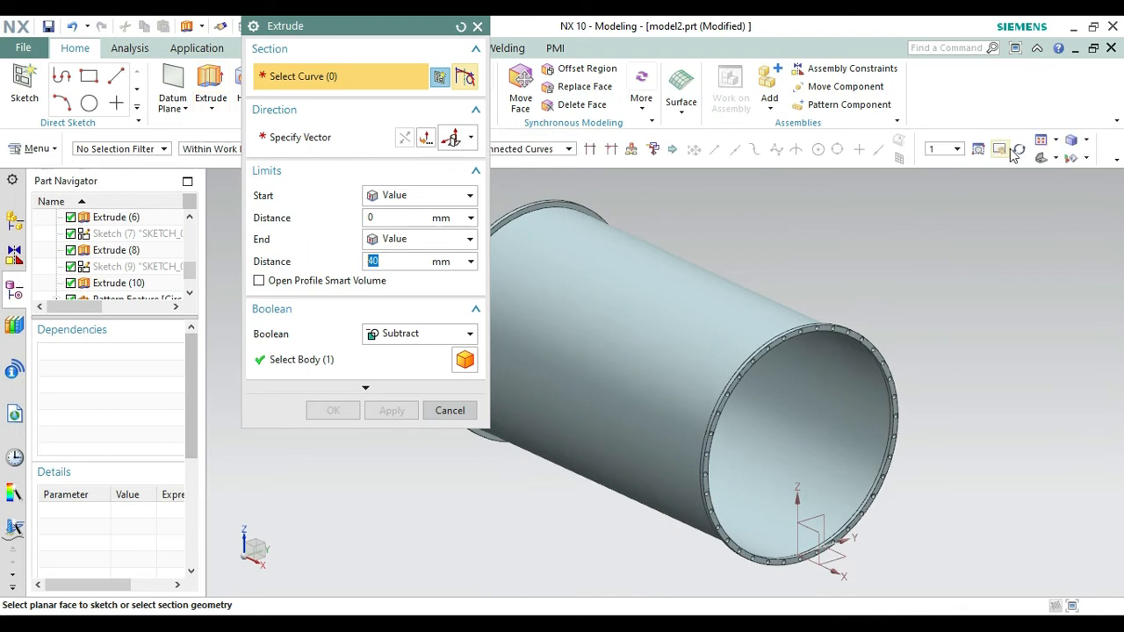
left_click(1018, 151)
left_click_drag(953, 238, 1022, 236)
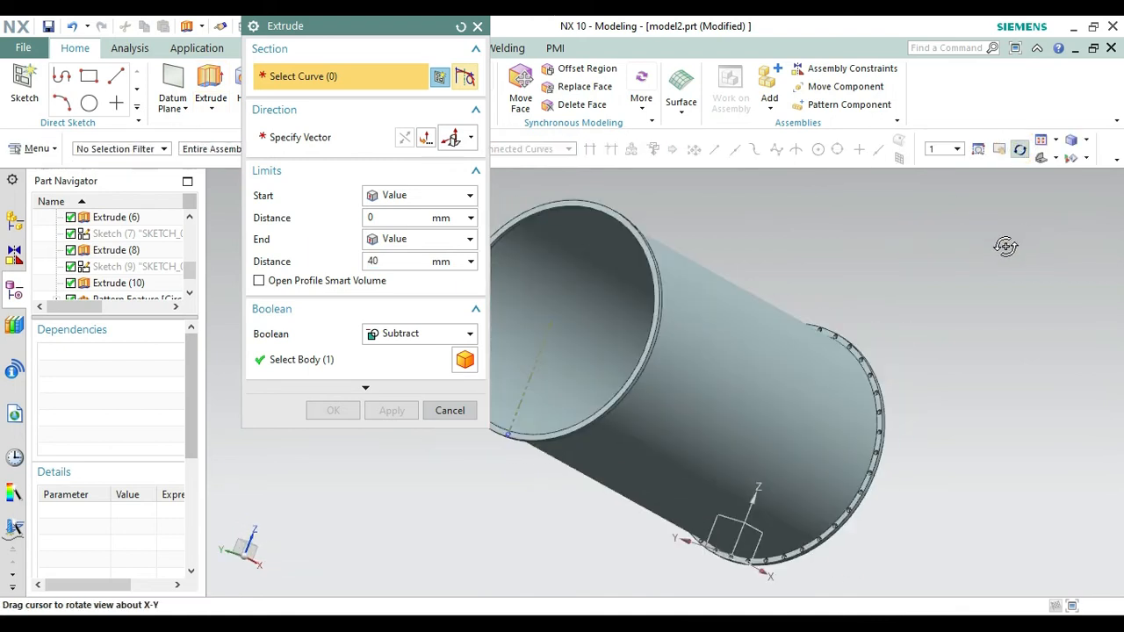
key("Escape")
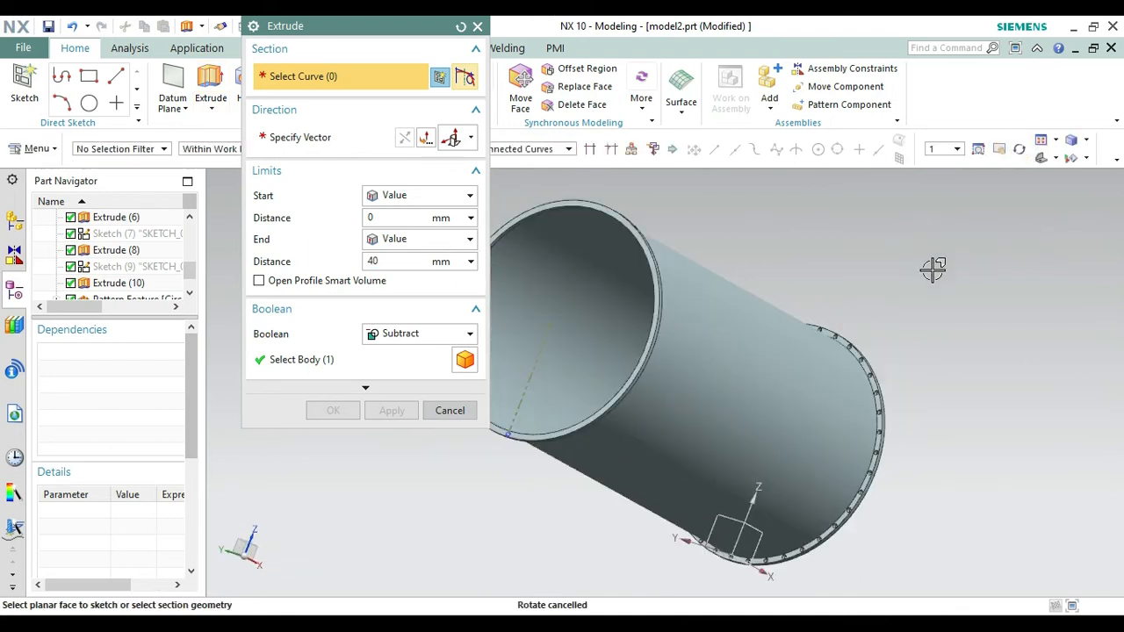
left_click(508, 434)
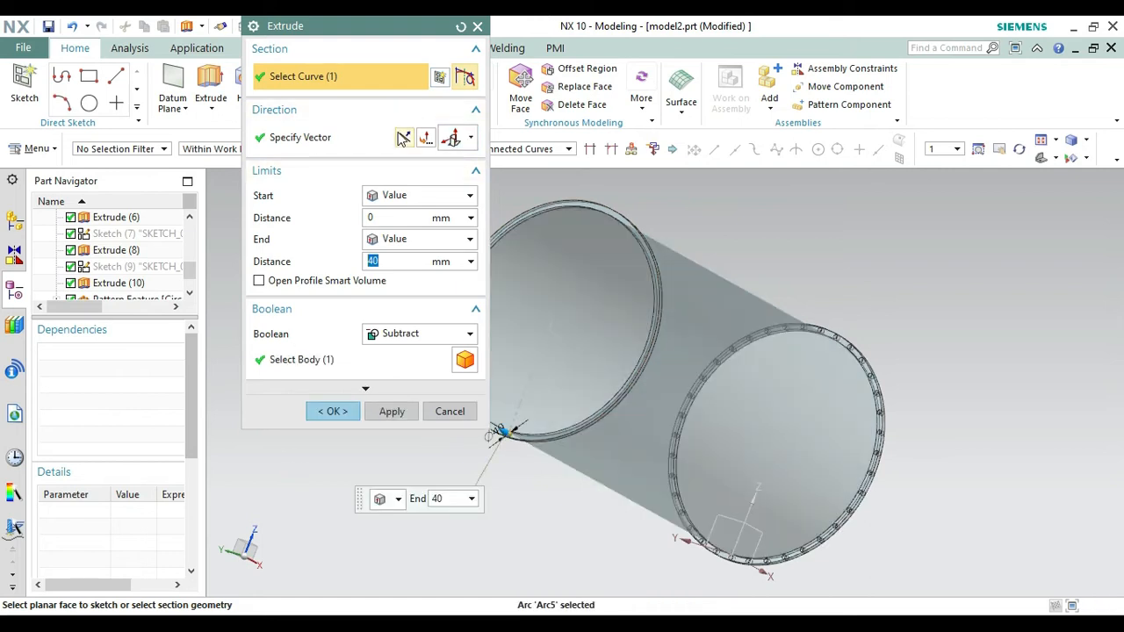
left_click(403, 139)
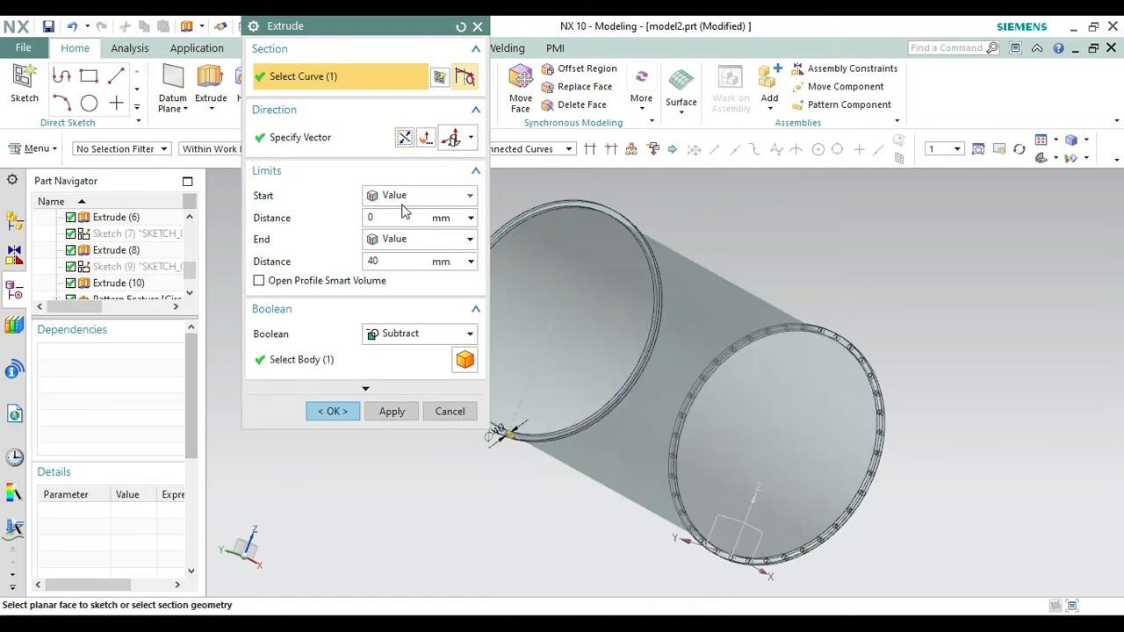
left_click(532, 454)
type("750")
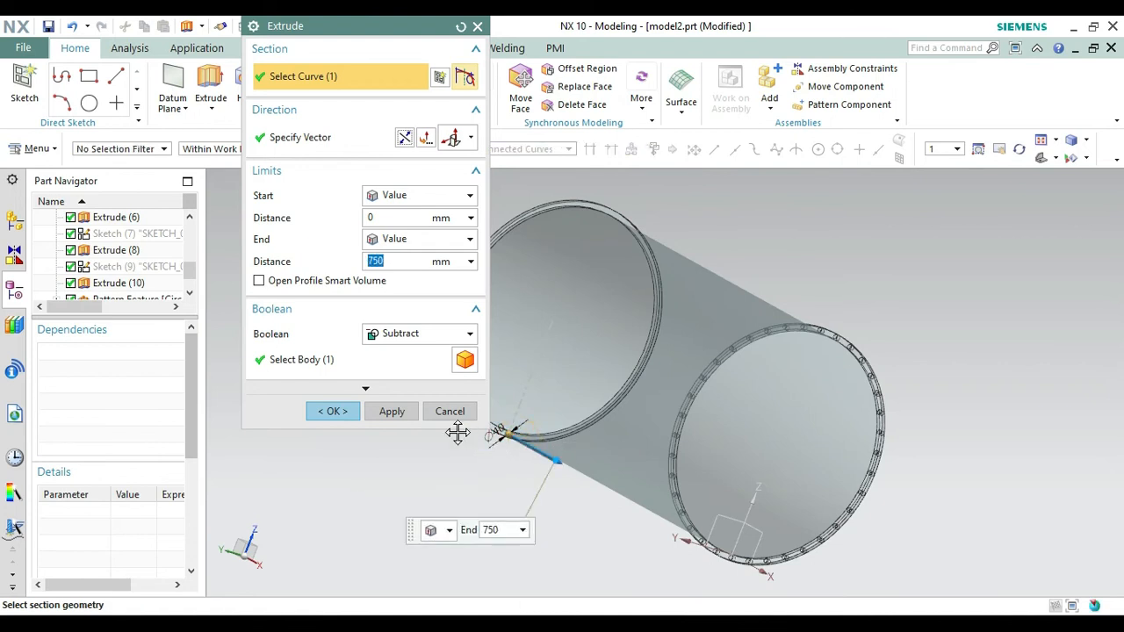
left_click(338, 413)
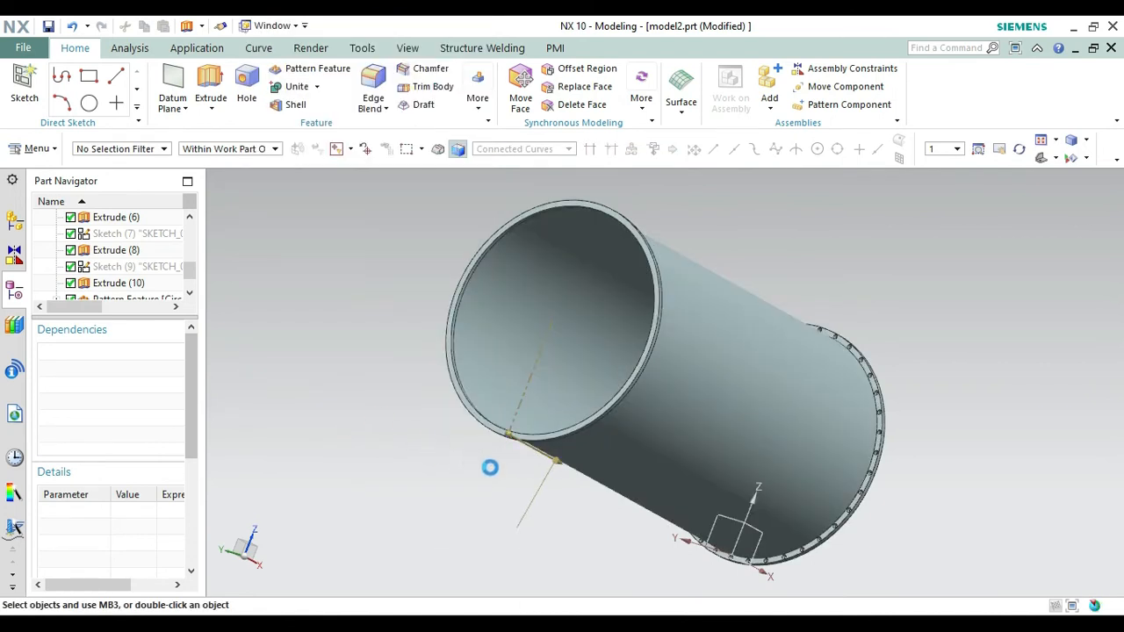
Hide the opposite flange's bolt hole sketch
right_click(521, 381)
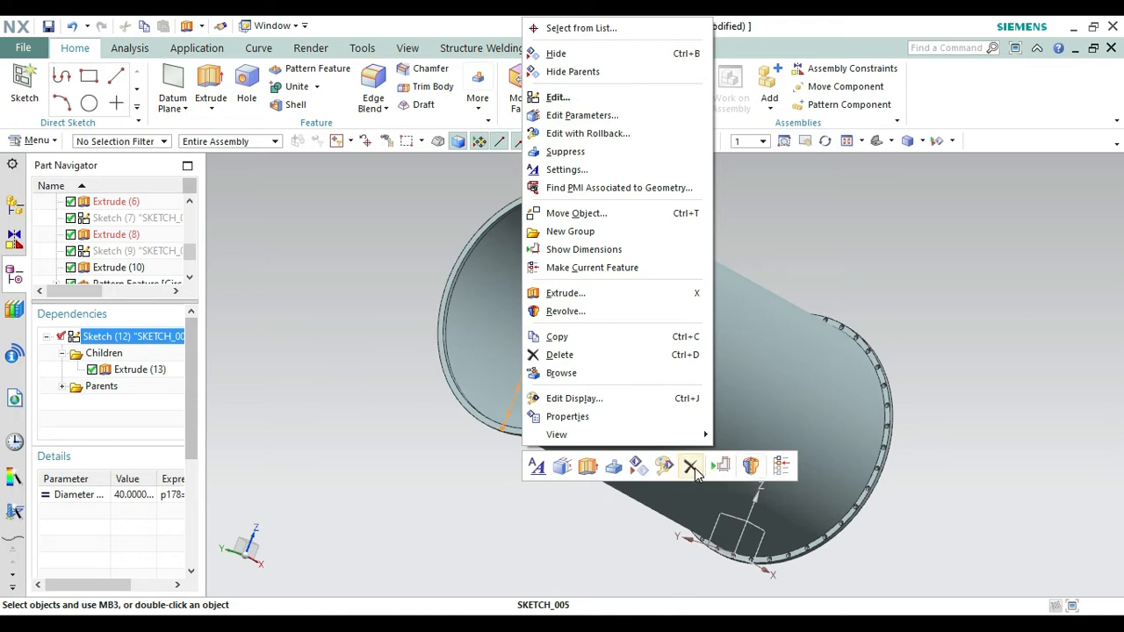
left_click(644, 470)
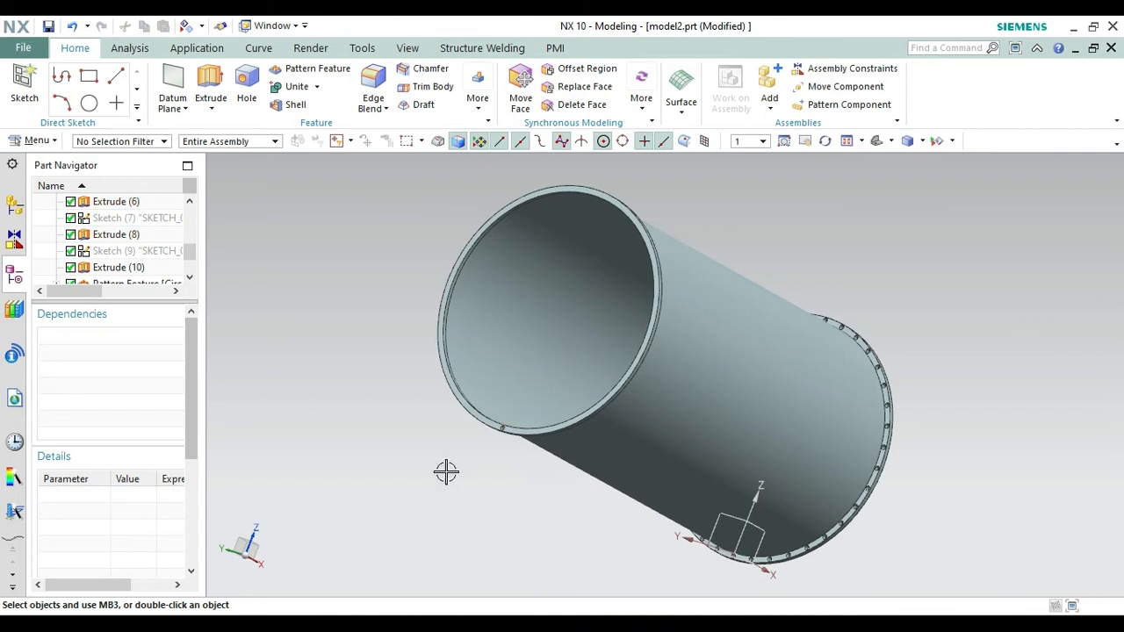
Pattern the opposite flange's bolt hole extrude circularly about the X-axis through that flange's centre, with count 36 and span angle 360°
left_click(292, 69)
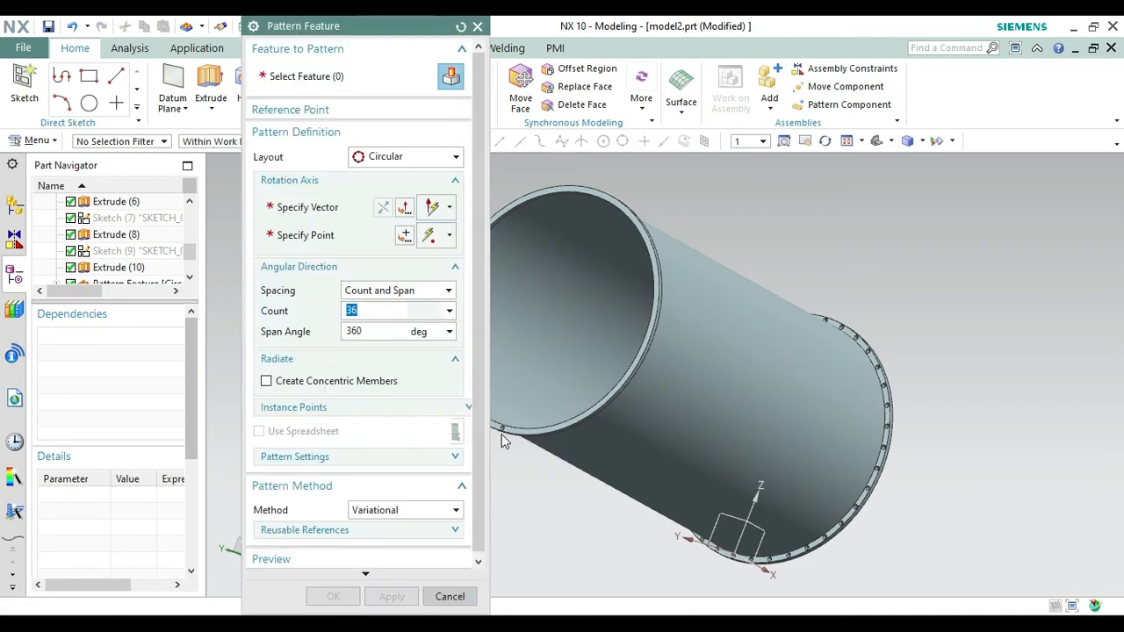
left_click_drag(374, 35, 337, 72)
left_click_drag(194, 255, 193, 305)
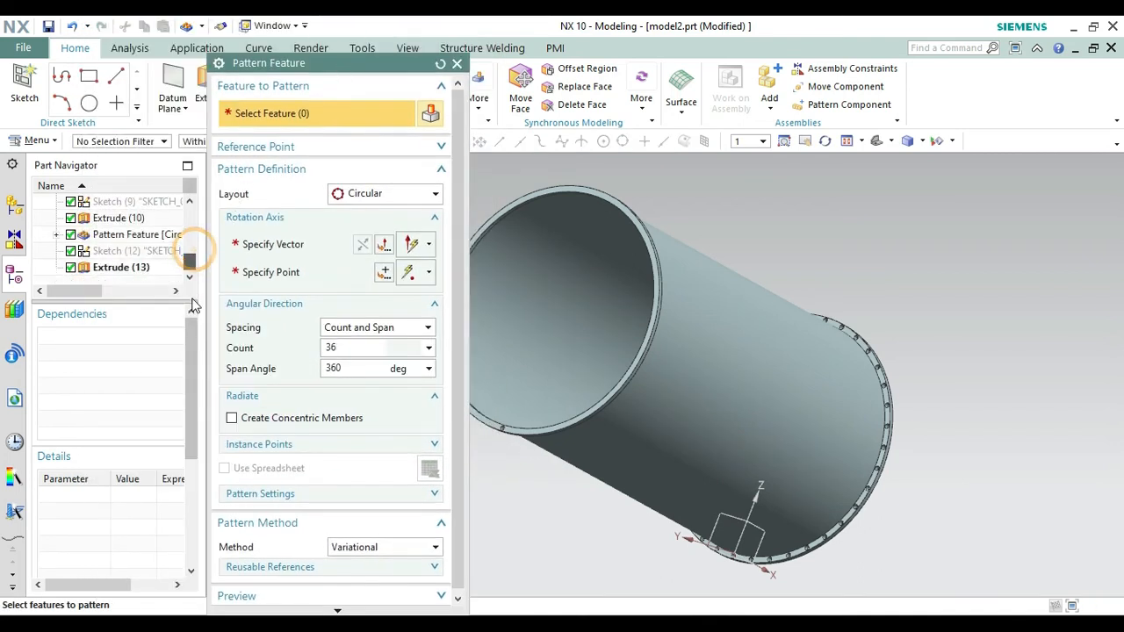
left_click(129, 267)
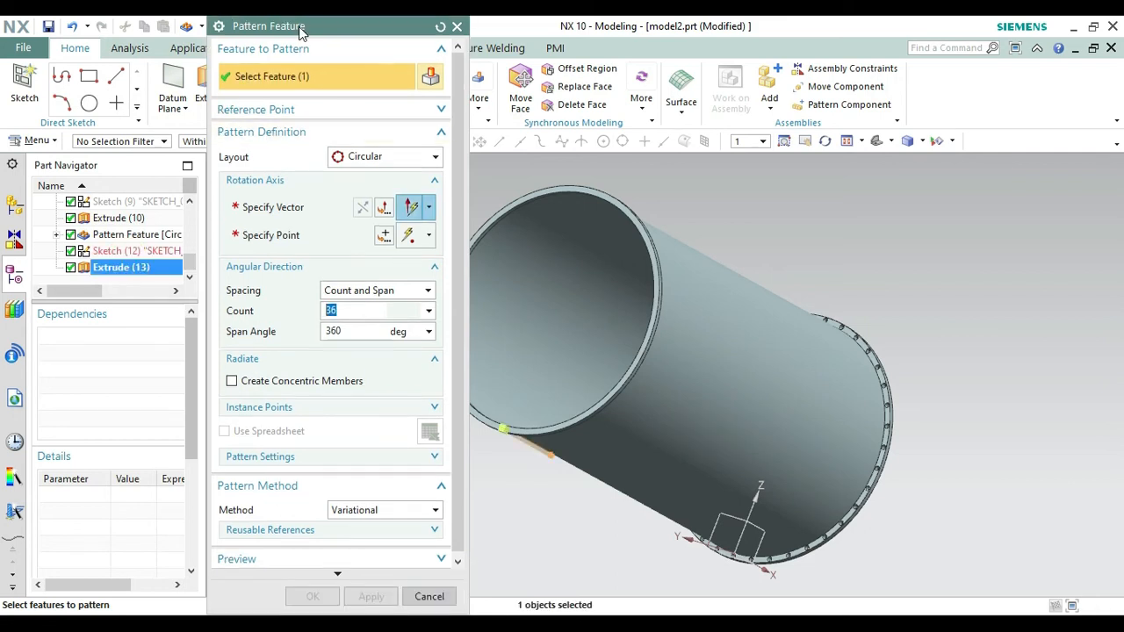
left_click_drag(237, 24, 114, 24)
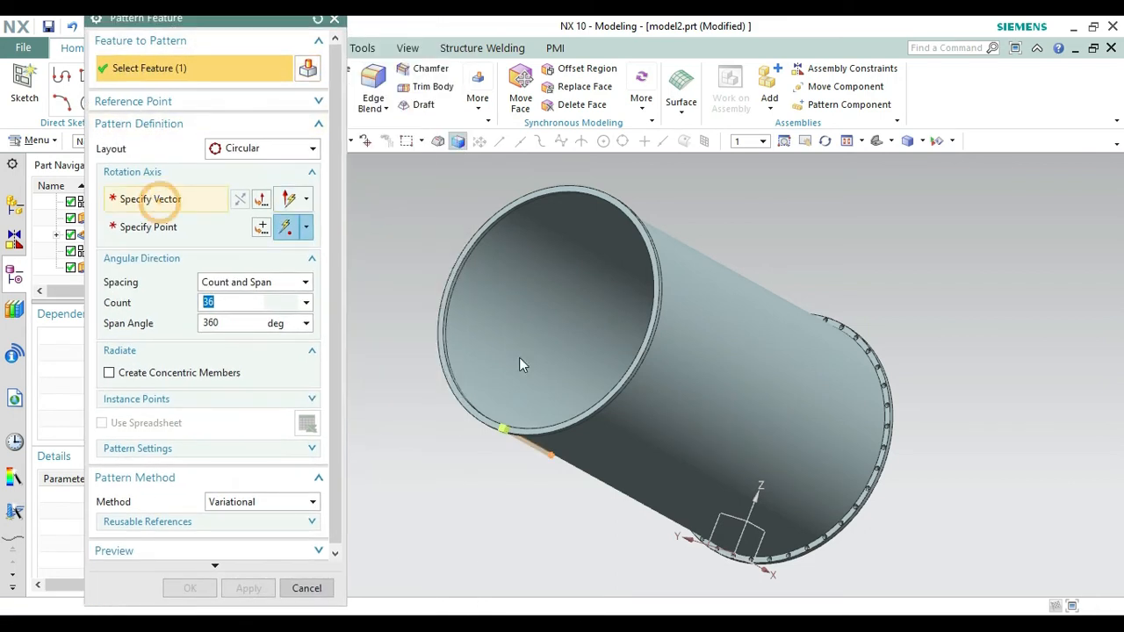
left_click(153, 206)
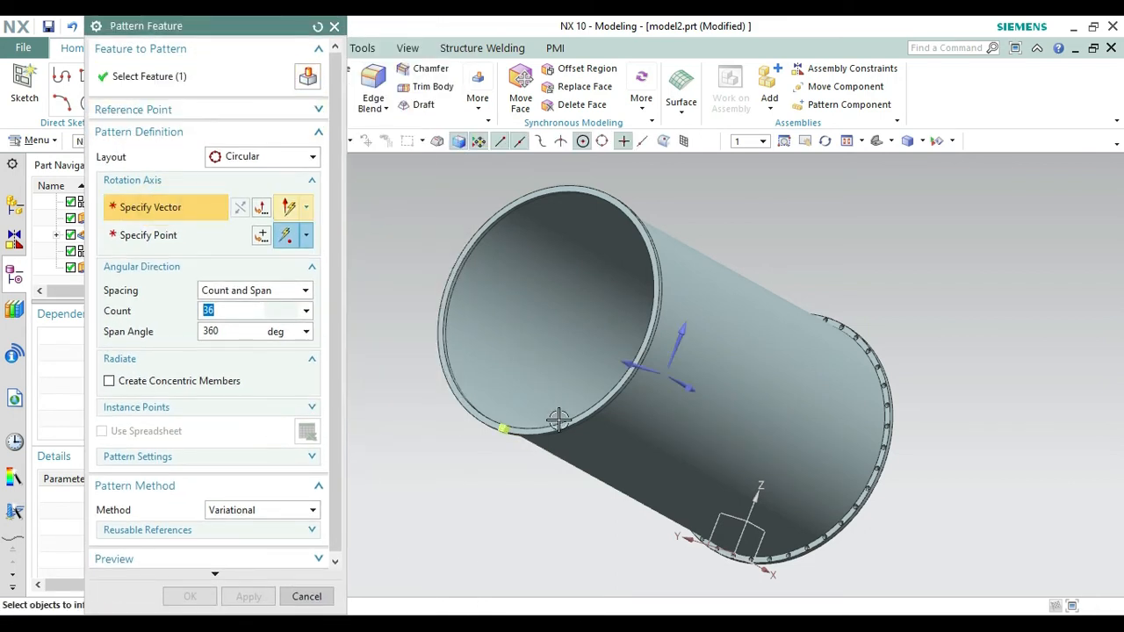
left_click(684, 384)
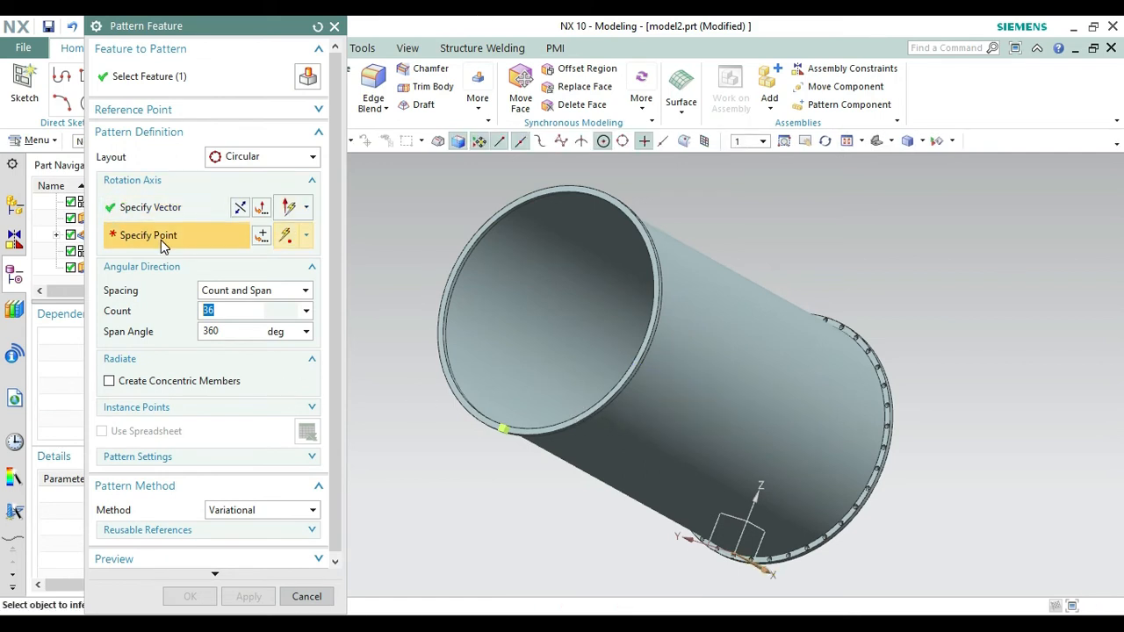
left_click(546, 318)
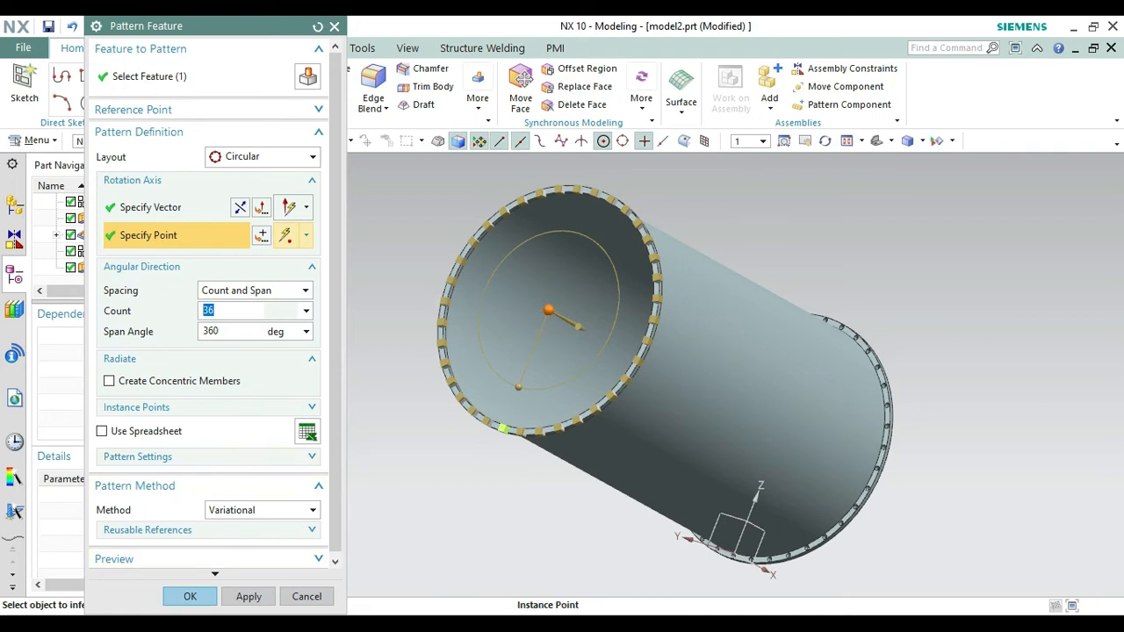
left_click(185, 596)
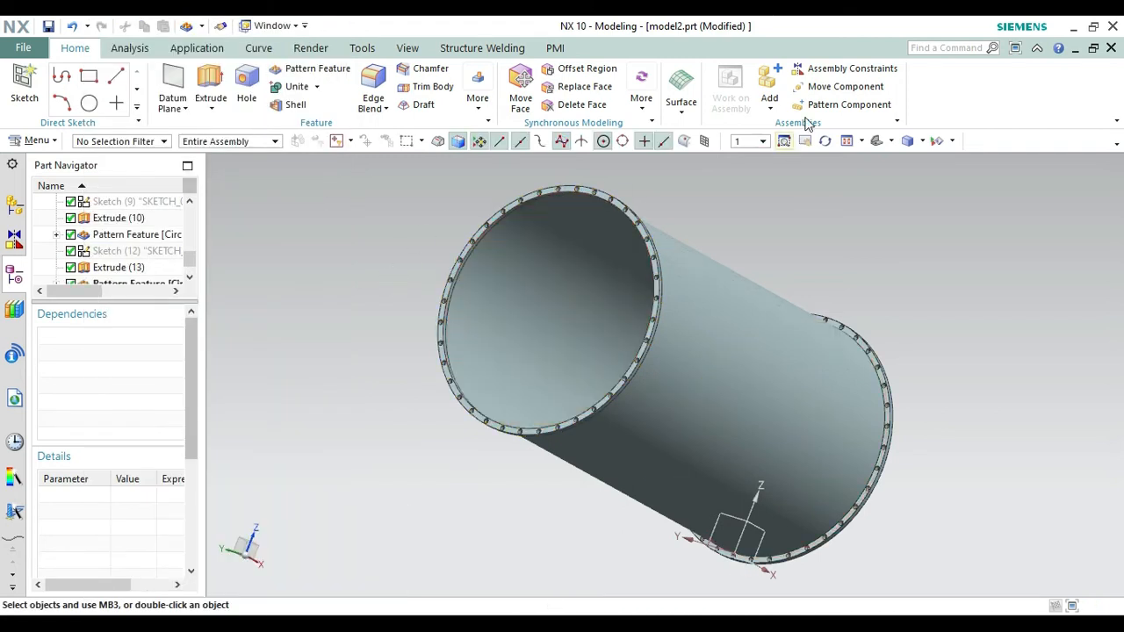
Create a datum plane from the tank's outer cylindrical face, offset 2350 mm in the reversed direction so it lies above the tank
middle_click_drag(685, 178, 595, 185)
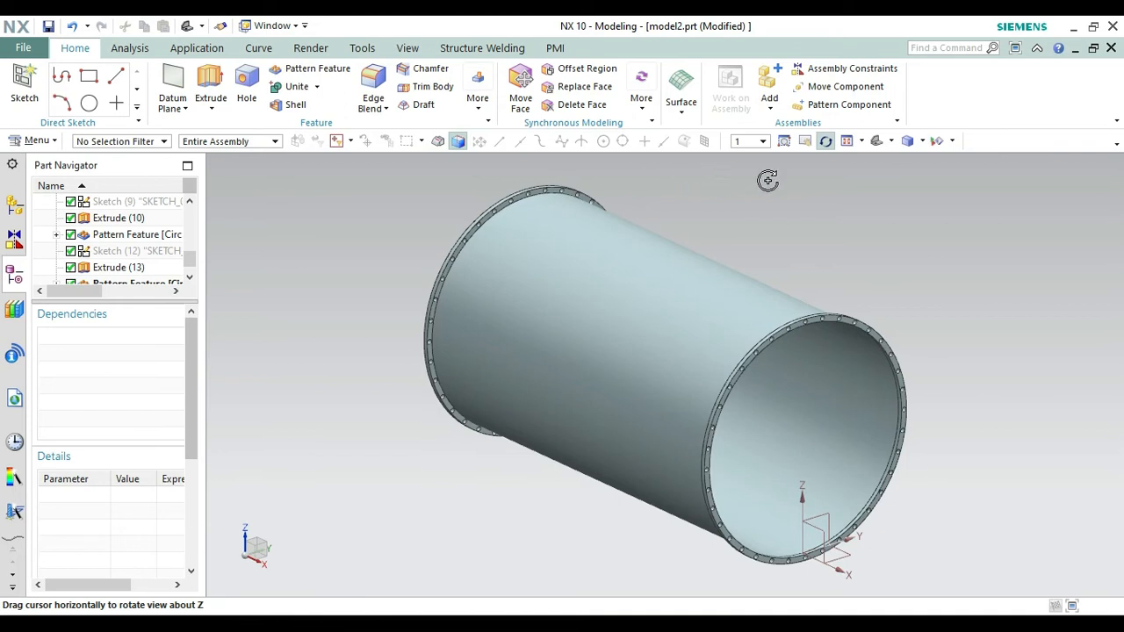
middle_click_drag(767, 180, 841, 210)
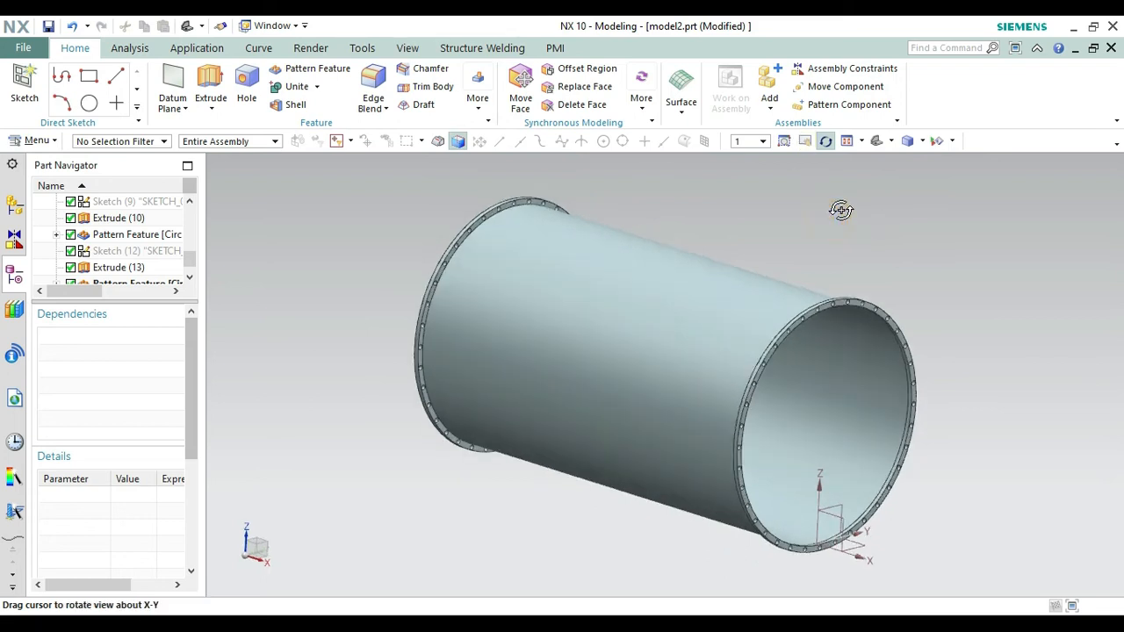
key("Escape")
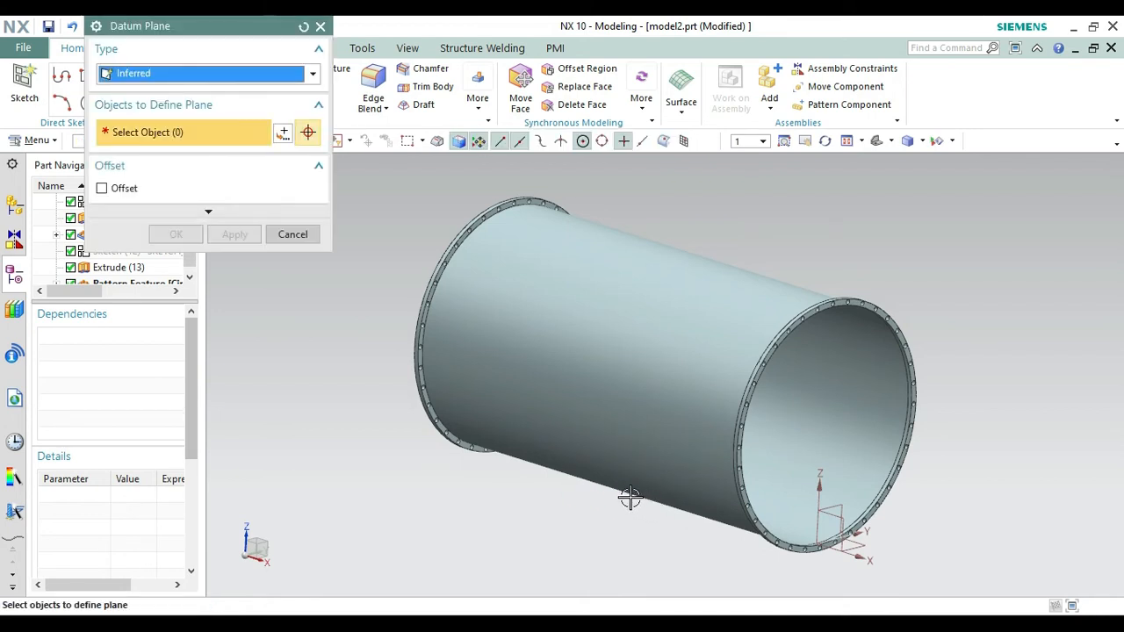
left_click(619, 482)
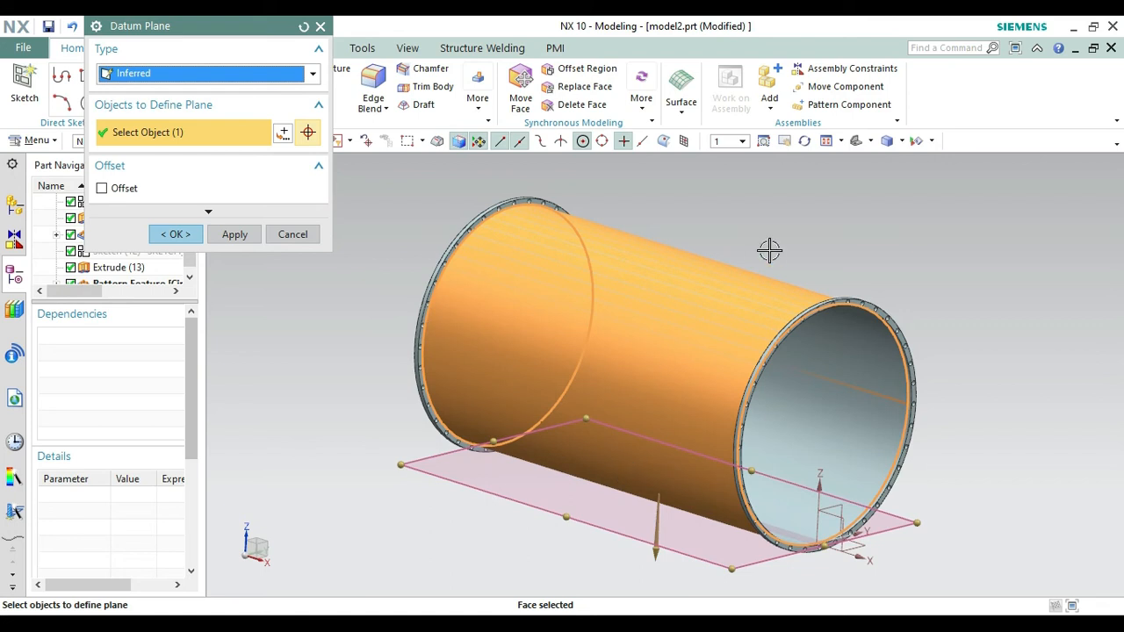
left_click(804, 140)
mouse_move(829, 230)
left_mouse_down()
mouse_move(800, 246)
mouse_move(819, 220)
left_mouse_up()
key("Escape")
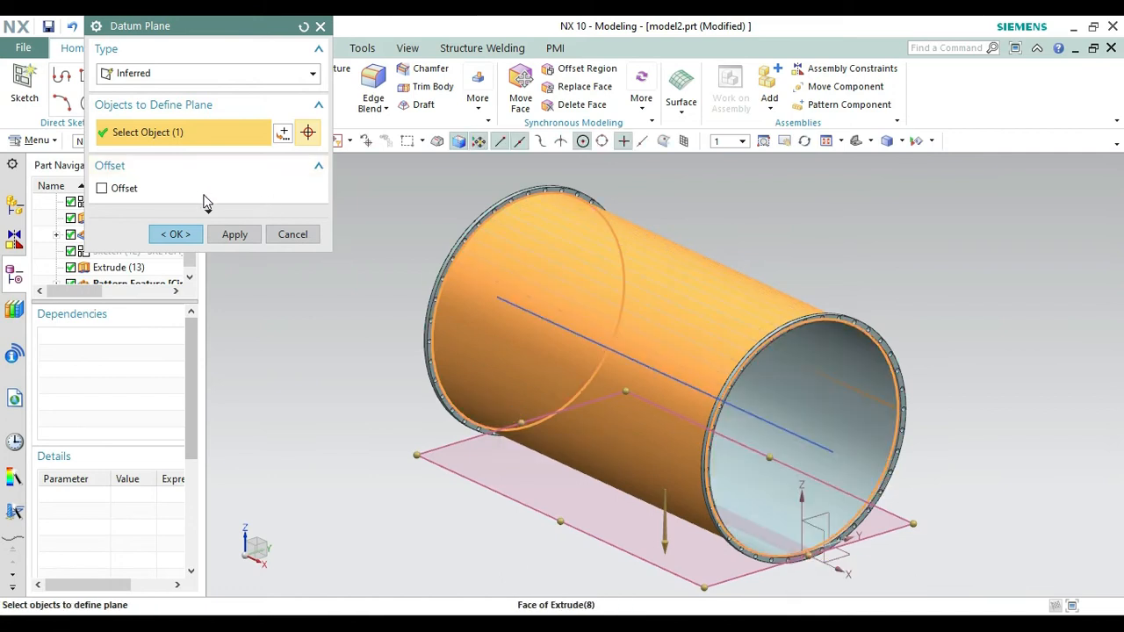
left_click(102, 188)
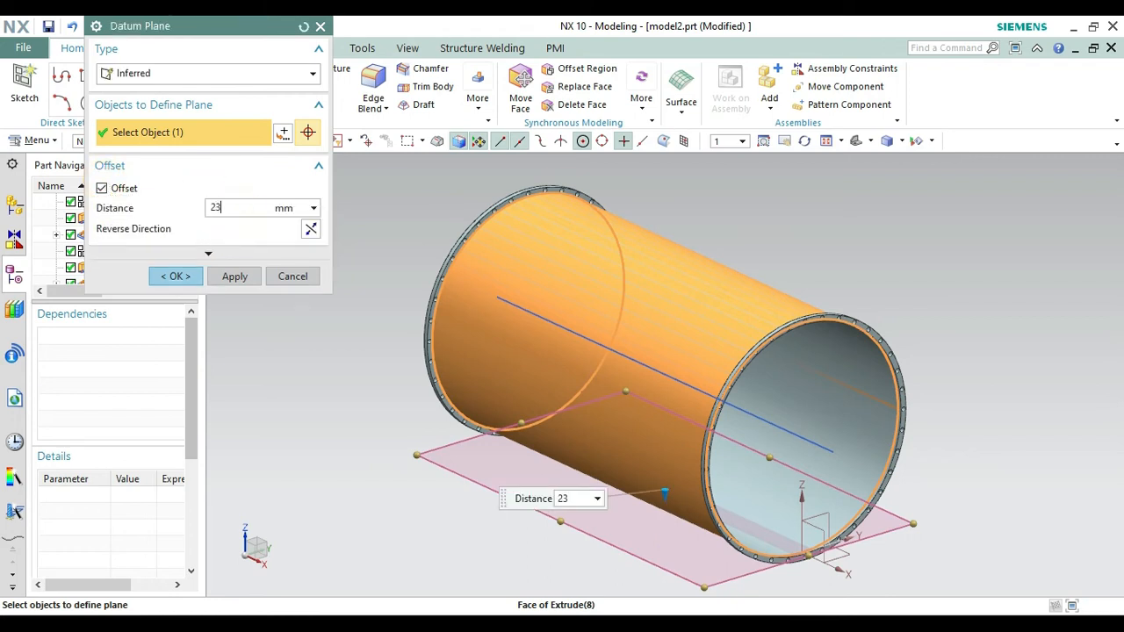
key("Return")
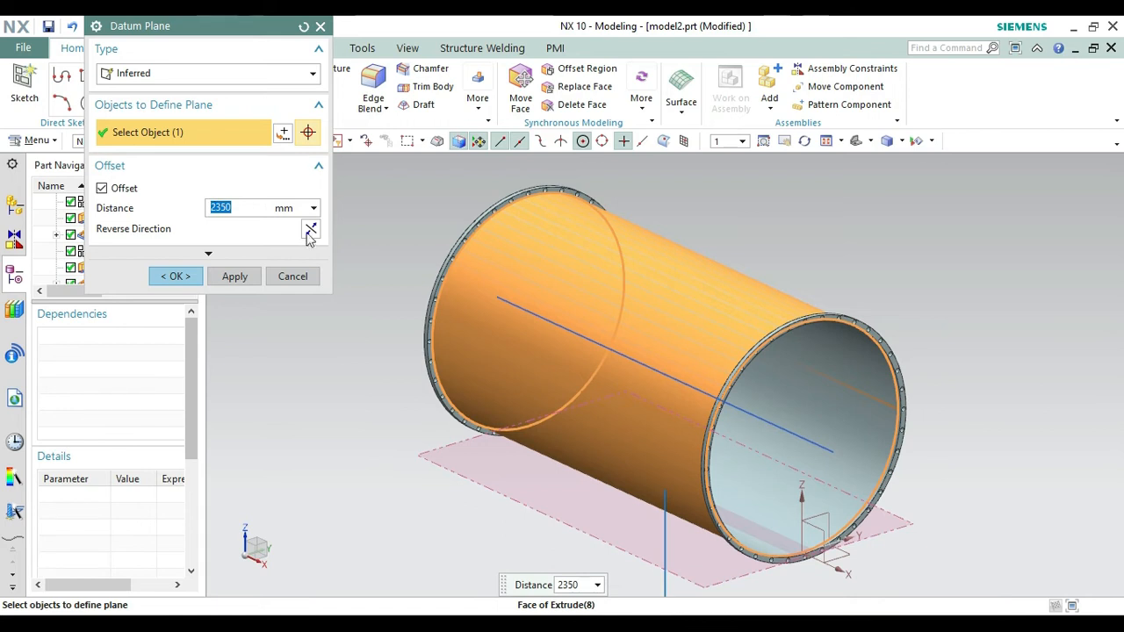
left_click(310, 227)
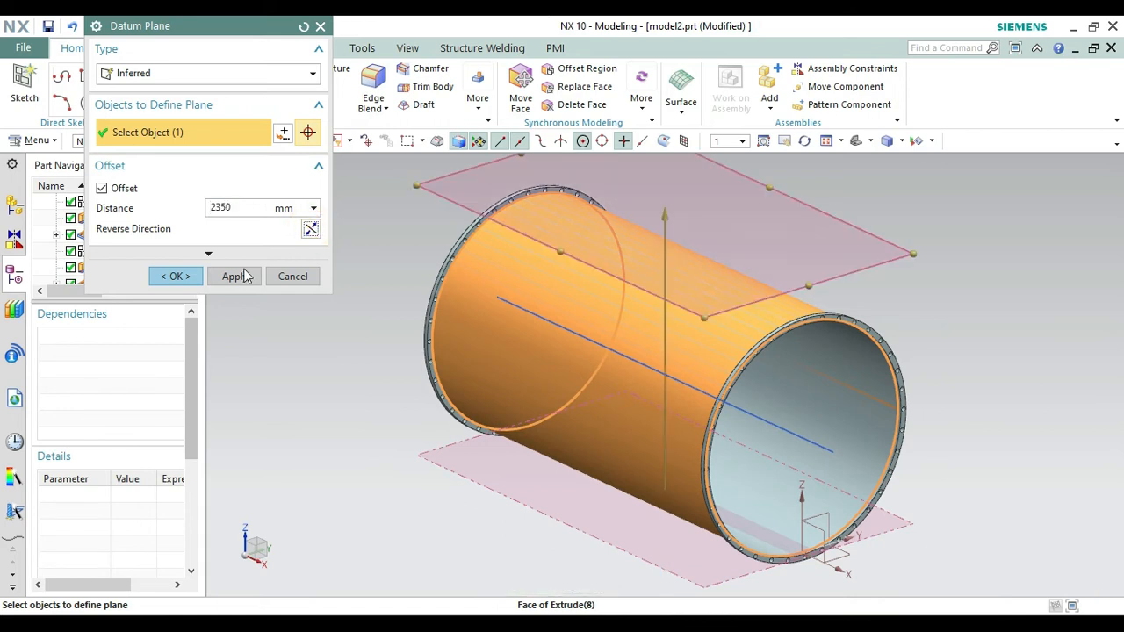
left_click(175, 277)
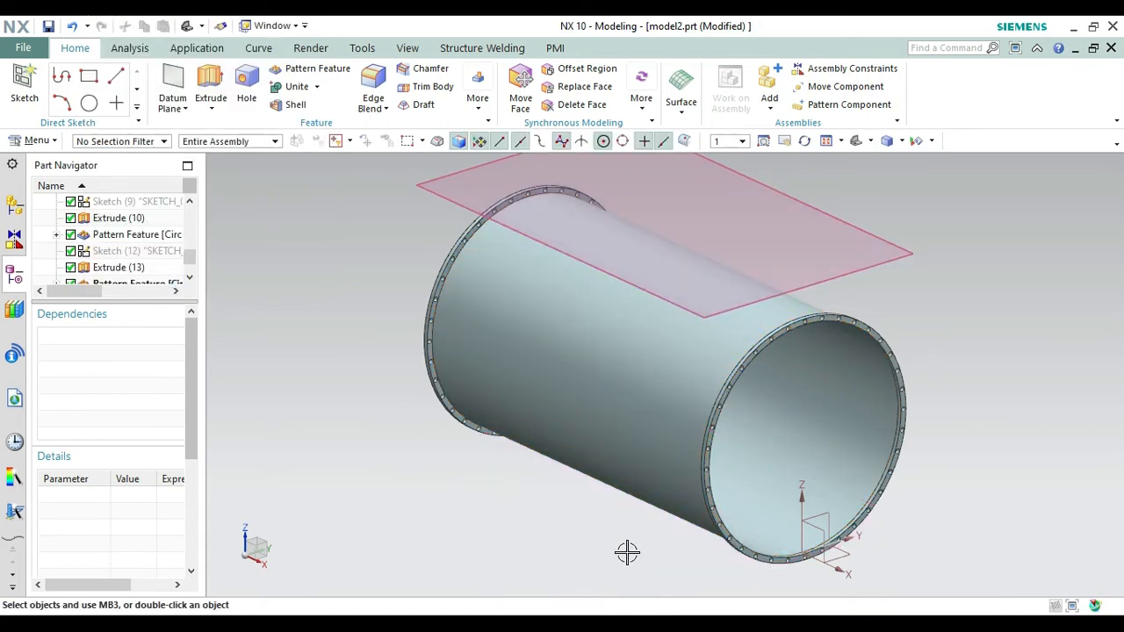
Start a sketch on the datum plane above the tank
left_click(19, 100)
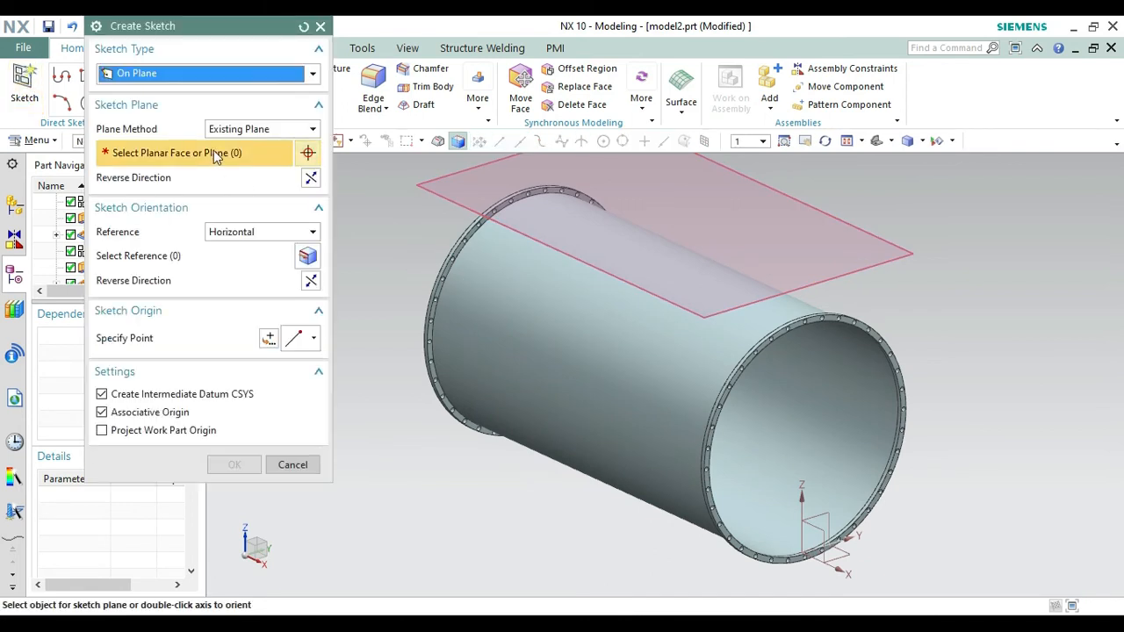
left_click(702, 313)
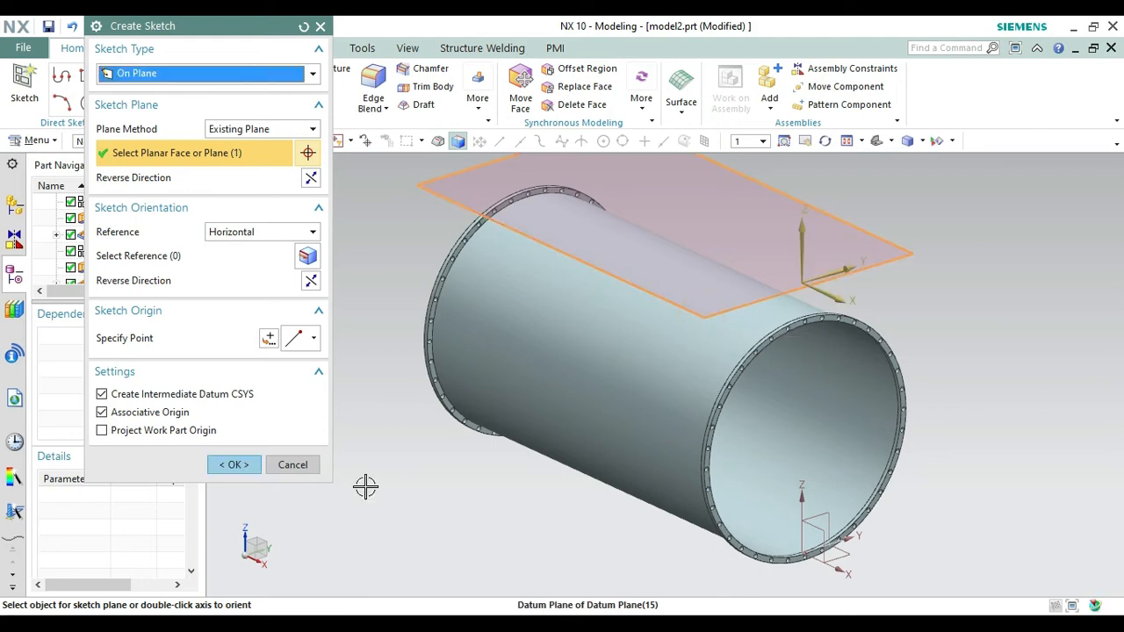
left_click(240, 469)
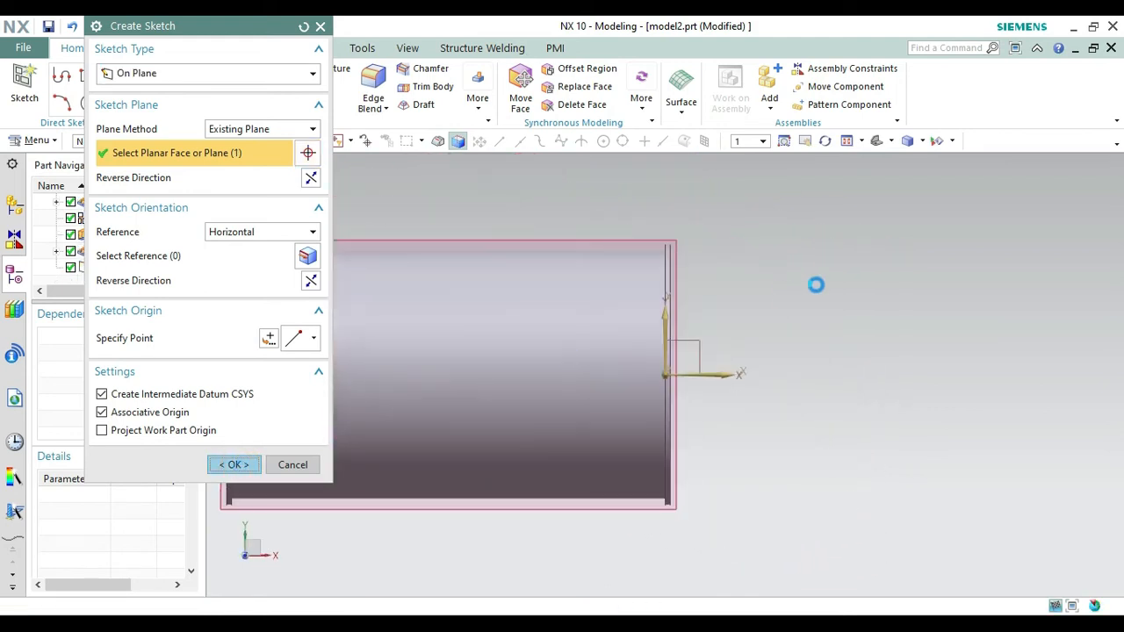
left_click(808, 142)
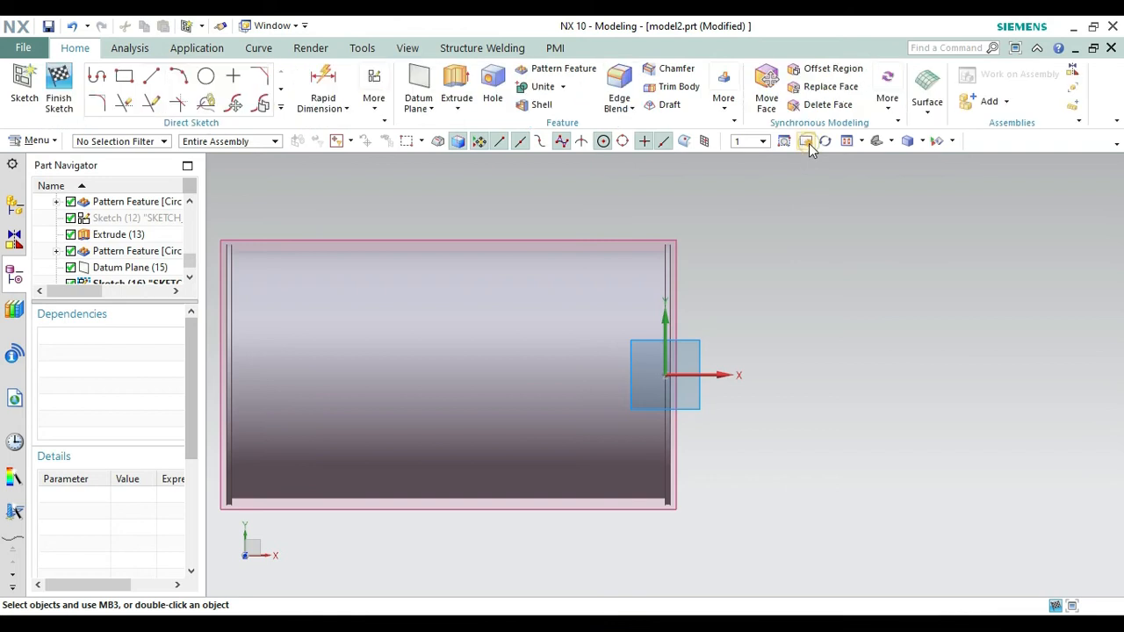
left_click_drag(805, 261, 1005, 271)
key("Escape")
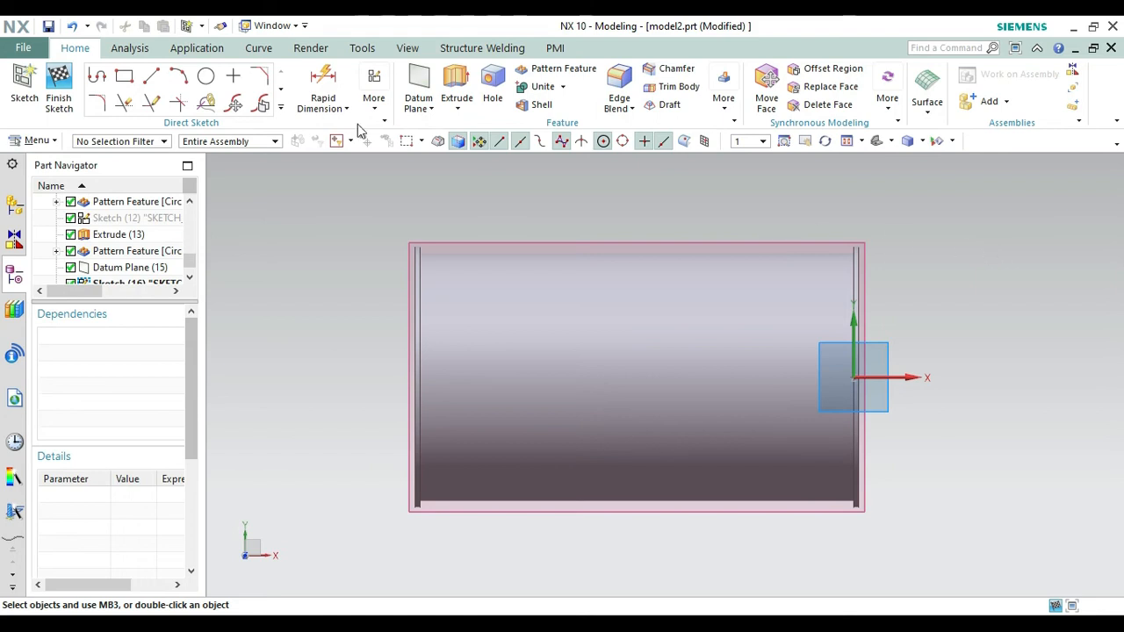
Sketch an 800 mm diameter circle on the plane near the tank end farthest from the origin
left_click(209, 77)
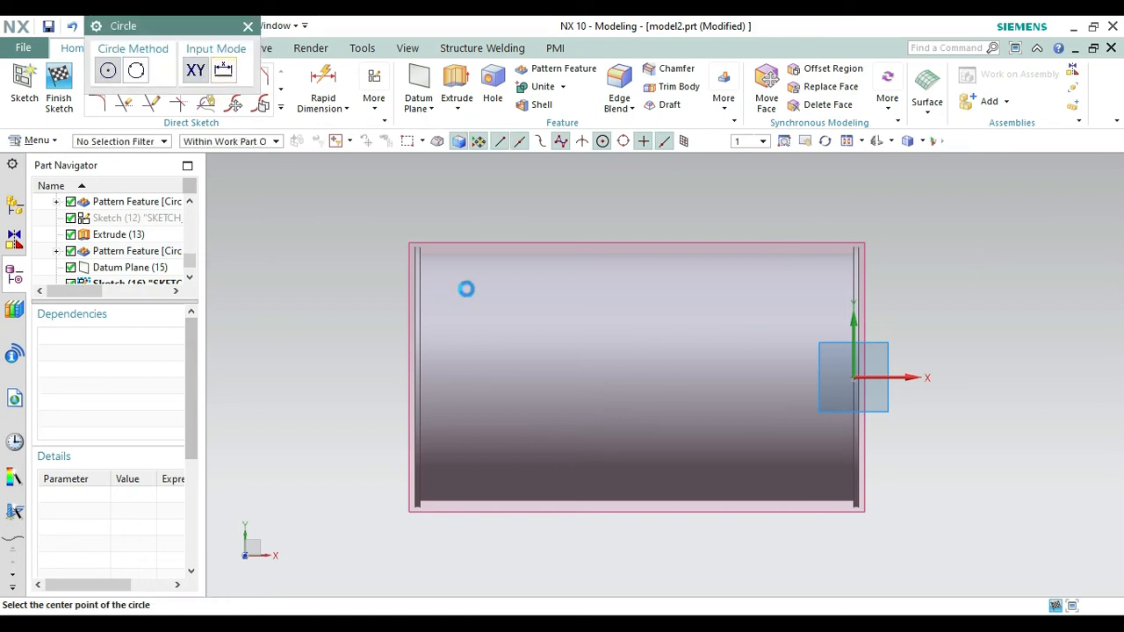
left_click(515, 326)
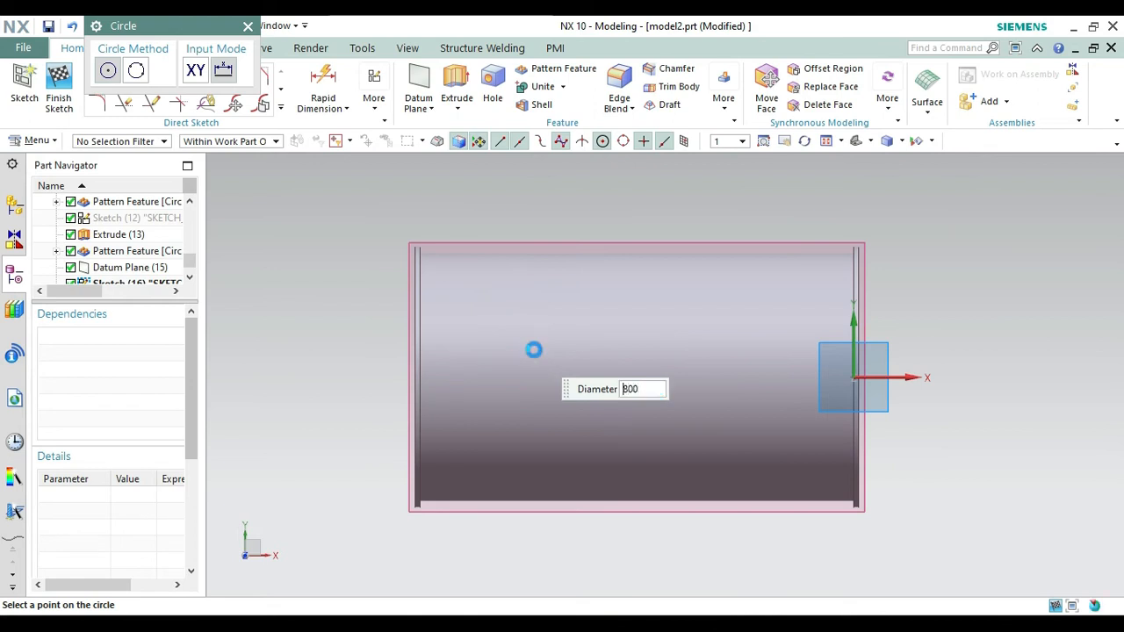
key("Return")
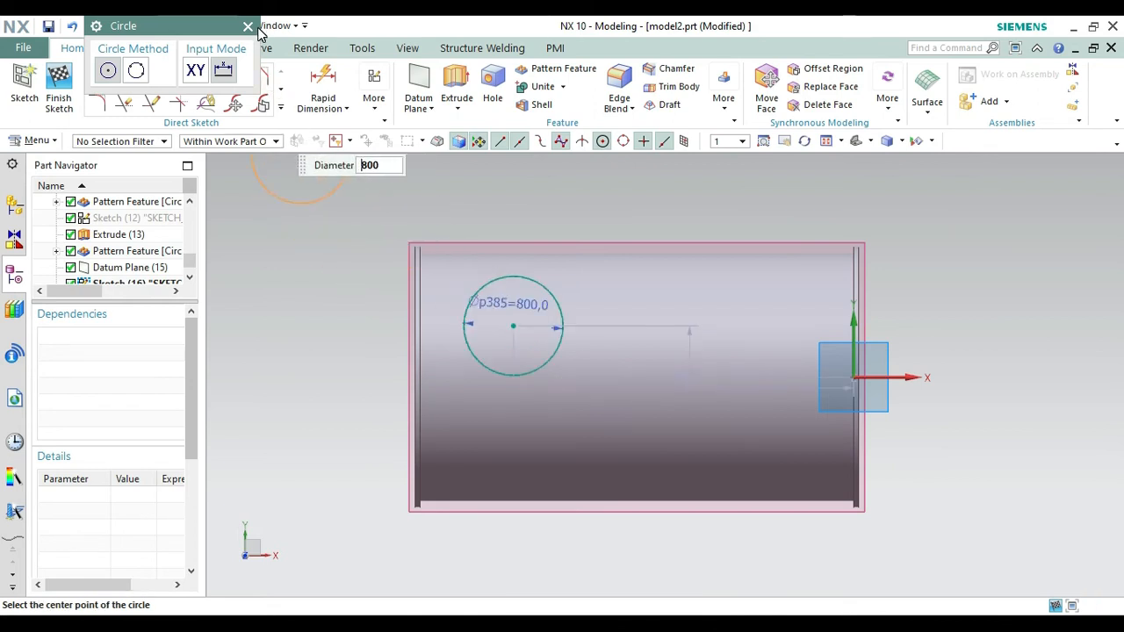
left_click(248, 29)
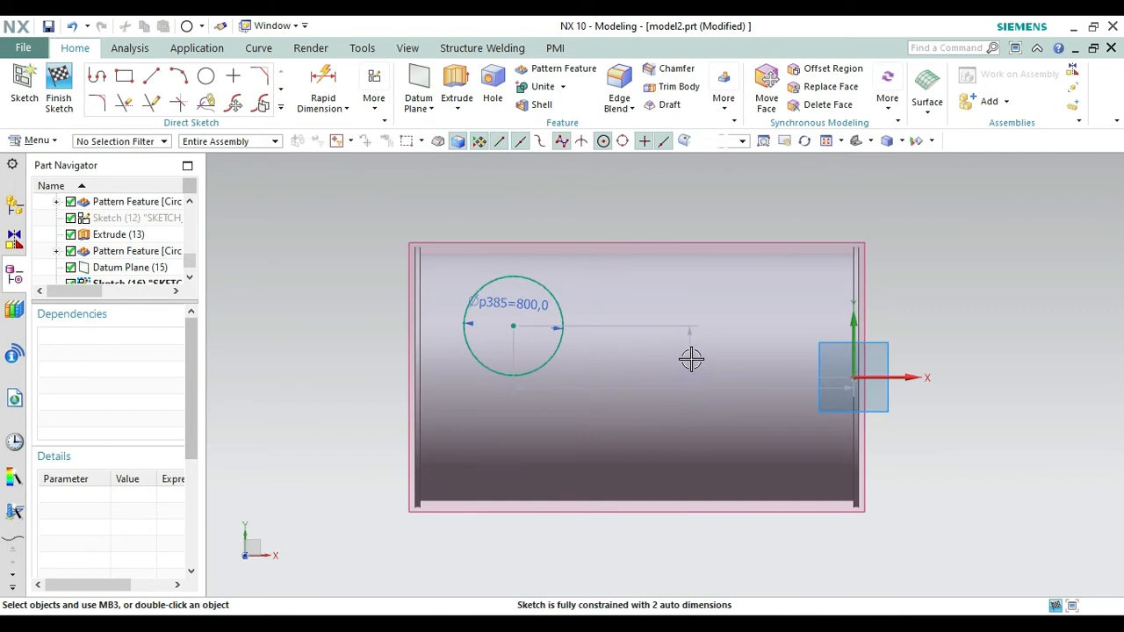
Place the circle centre's offset dimension from the X-axis outside the tank outline and set it to 0 mm
left_click_drag(692, 360, 644, 369)
left_click_drag(904, 346, 911, 346)
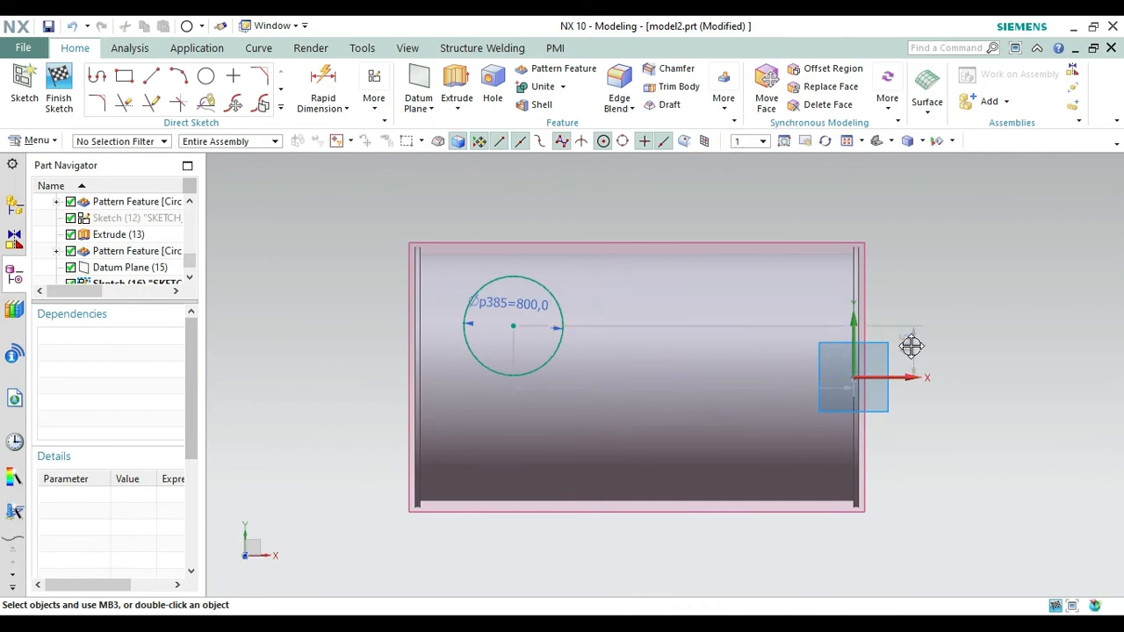
double_click(915, 358)
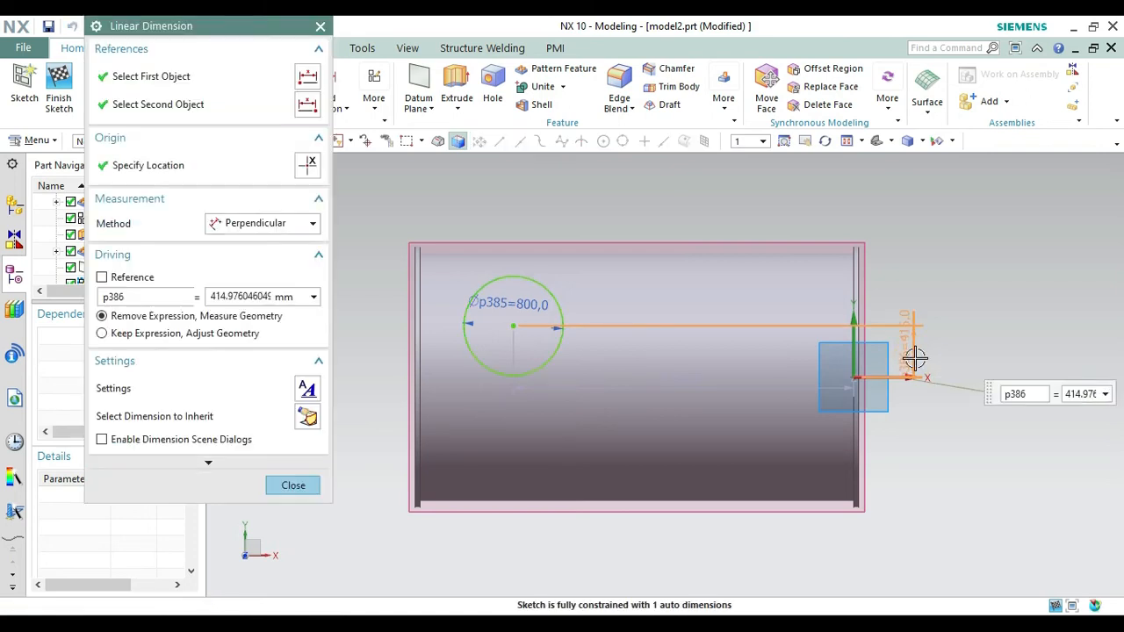
type("0")
key("Return")
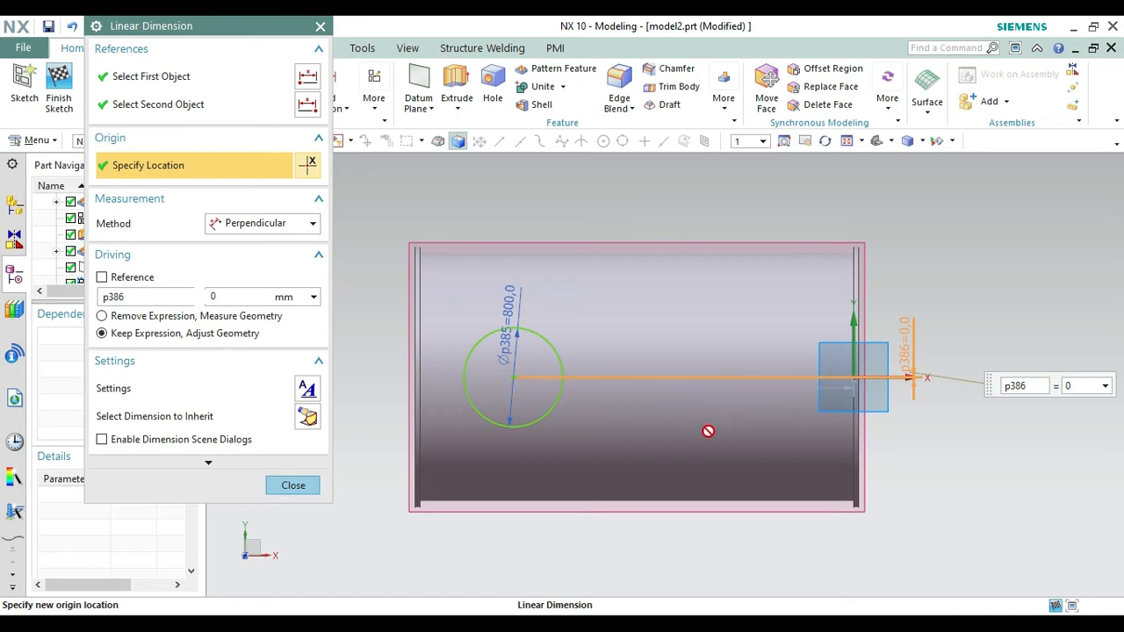
left_click(320, 26)
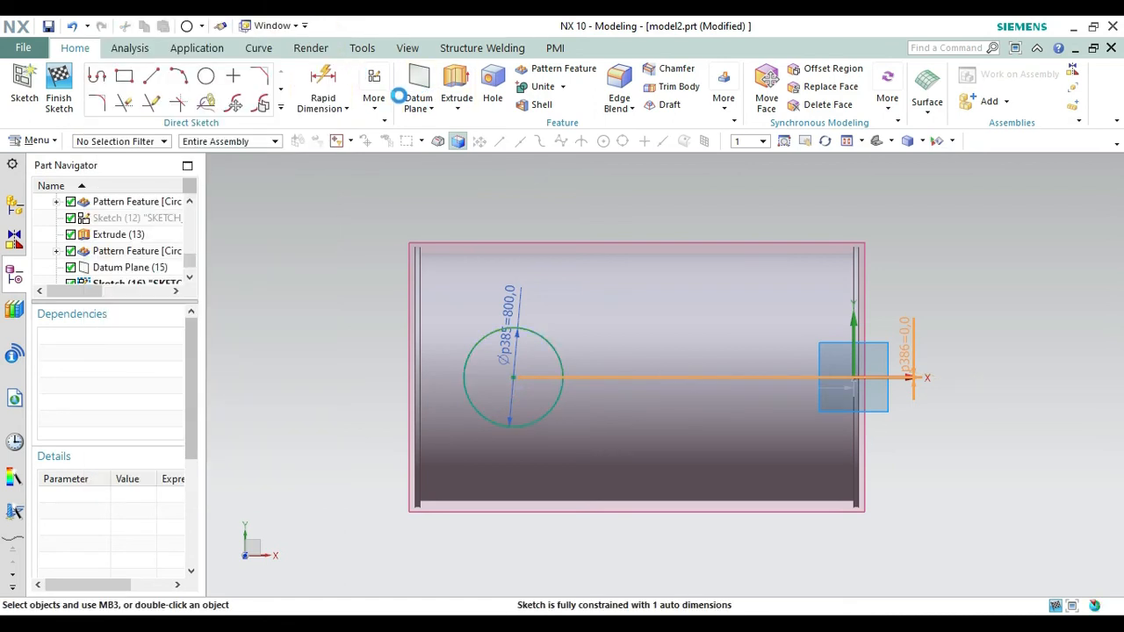
Dimension the circle centre horizontally from the outer edge of the flange near the origin and set the distance to 875+1790 mm
left_click(322, 80)
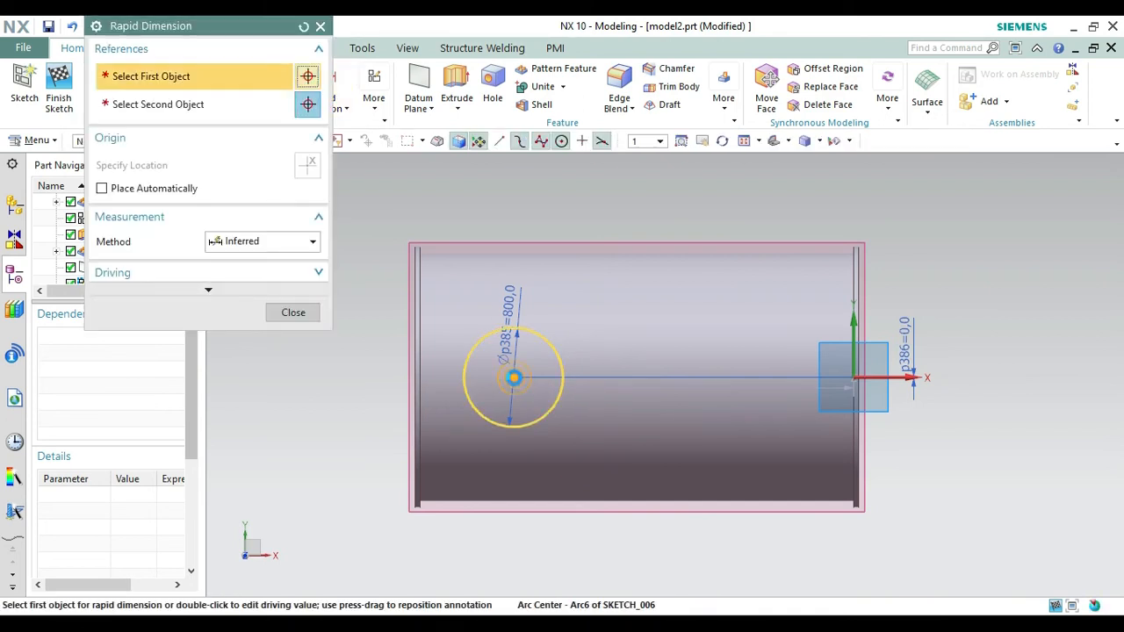
left_click(515, 377)
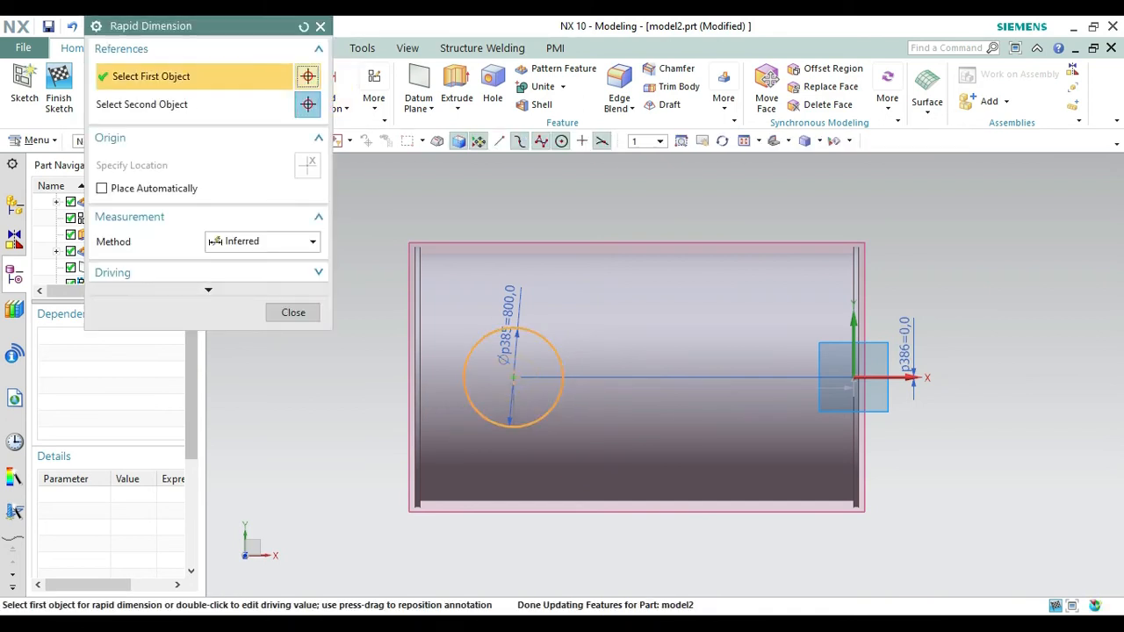
left_click(858, 507)
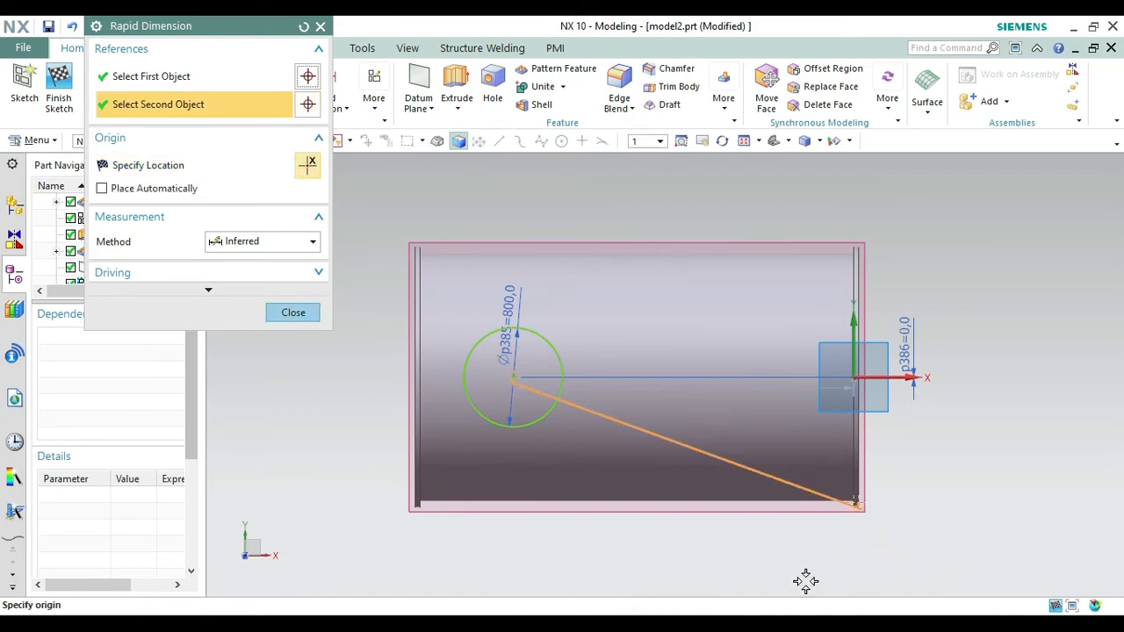
left_click(711, 549)
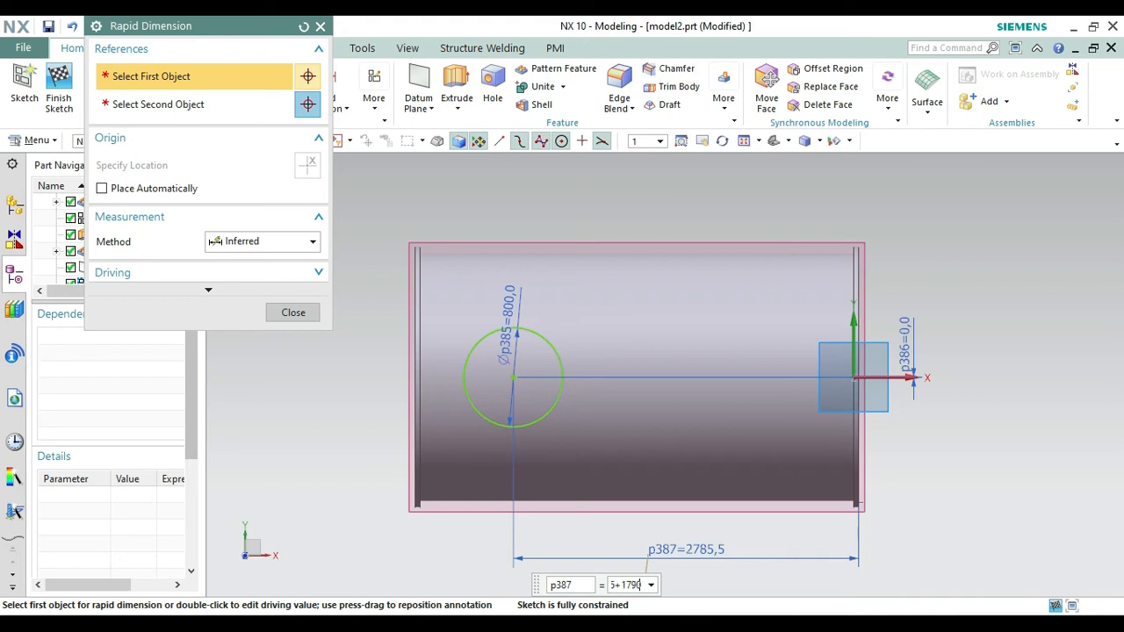
key("Return")
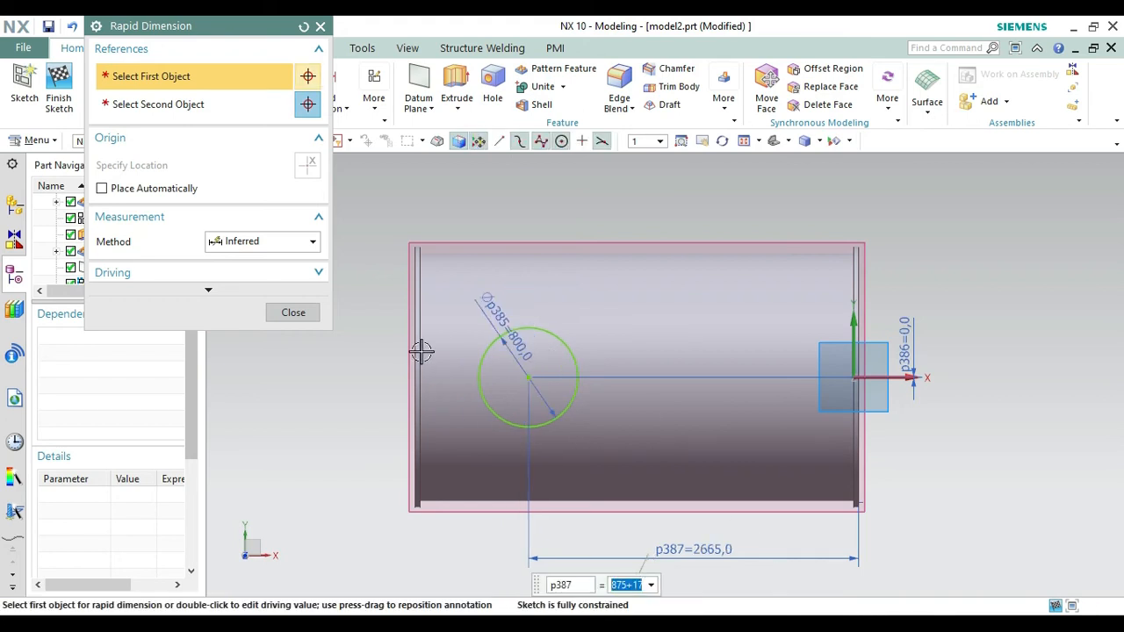
left_click(297, 316)
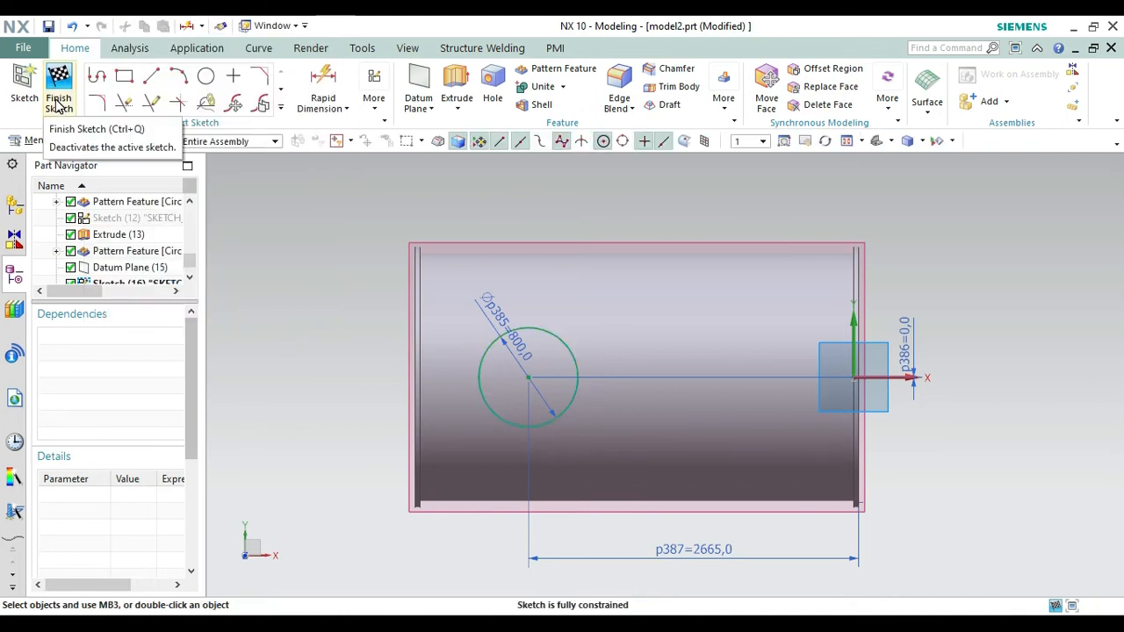
Sketch a 900 mm diameter circle concentric with the 800 mm circle
left_click(205, 76)
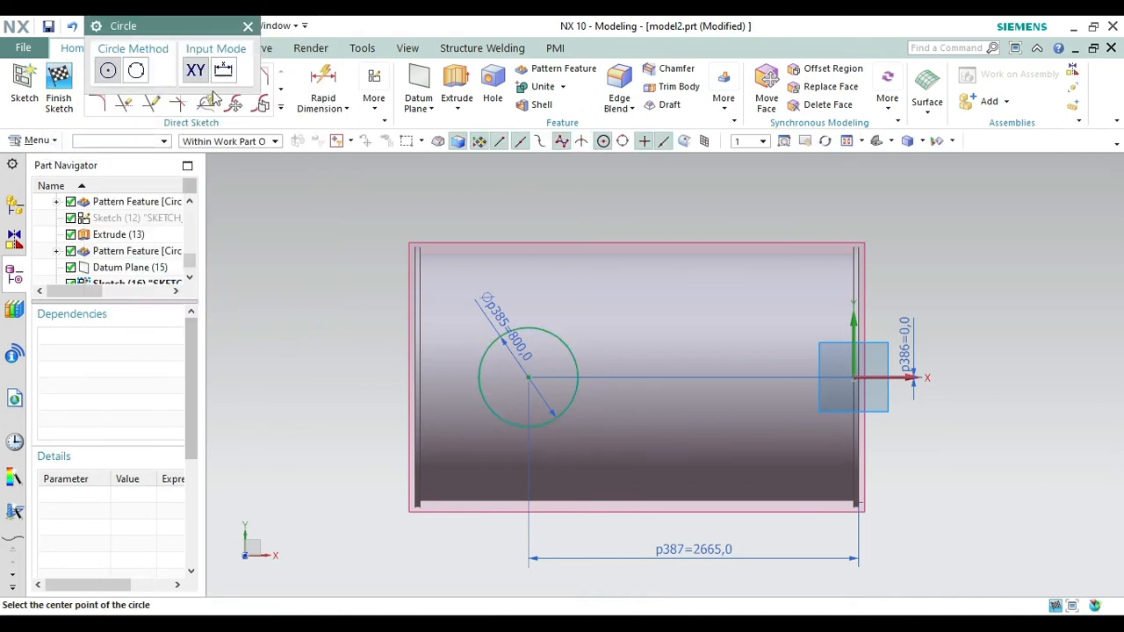
left_click(525, 378)
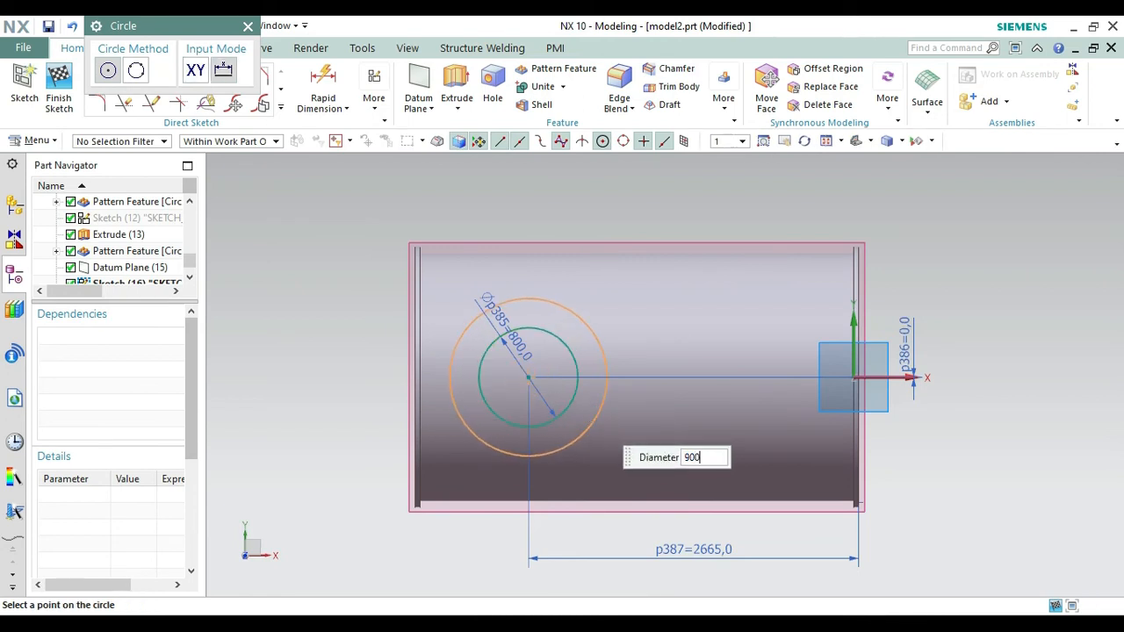
key("Return")
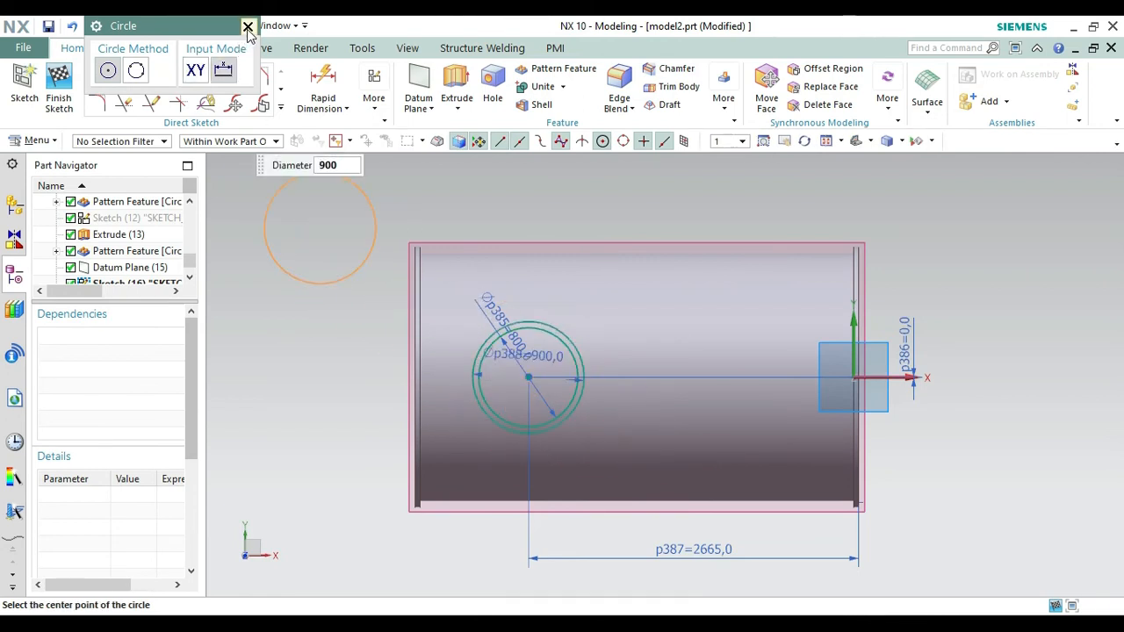
left_click(247, 28)
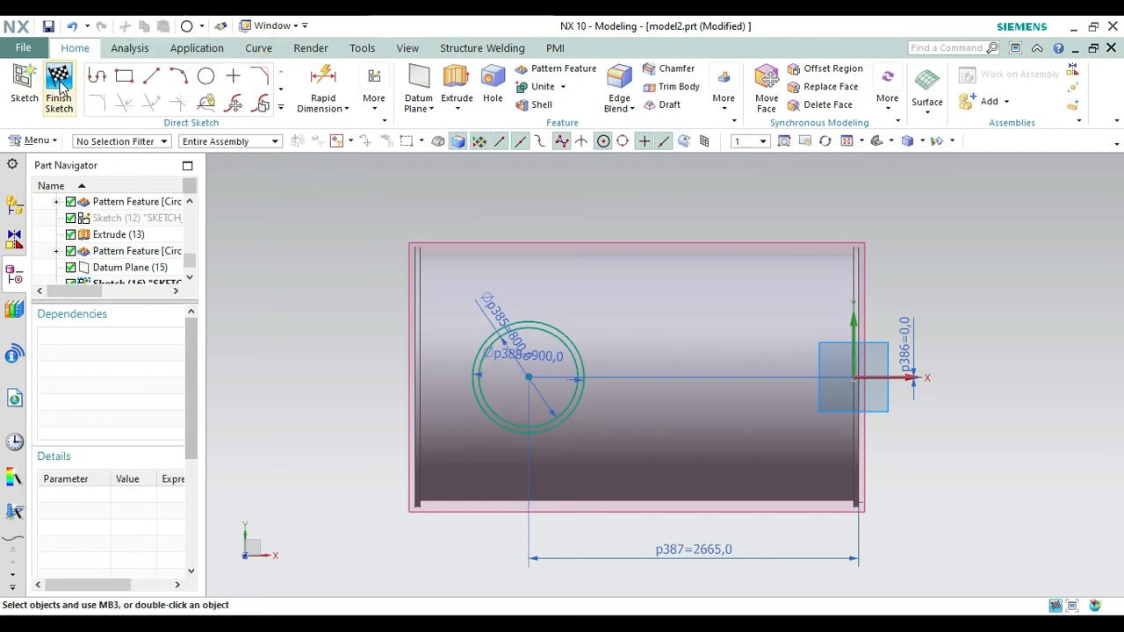
Finish the sketch and extrude the 800 mm circle from 0 mm down toward the tank with the end Until Next, united with the tank body
left_click(59, 86)
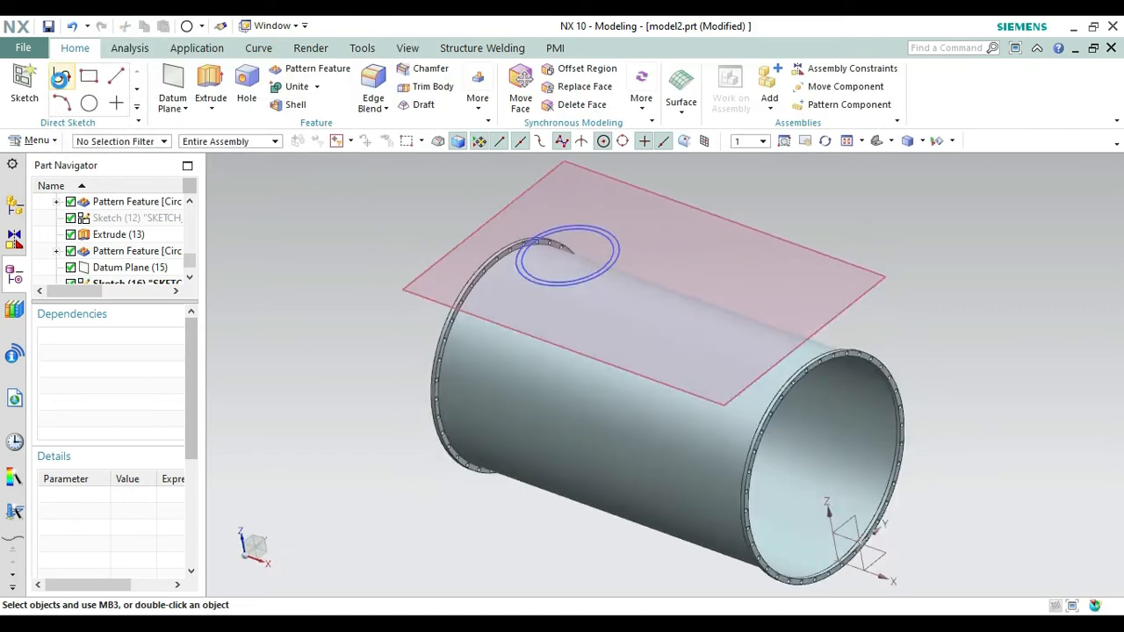
left_click(209, 85)
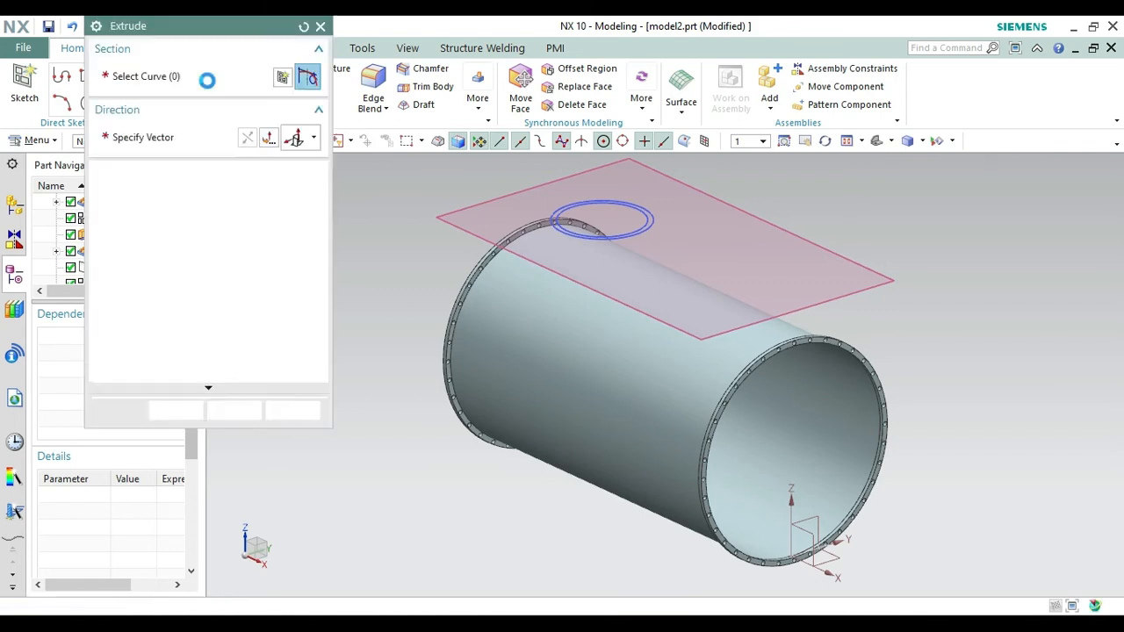
left_click(638, 225)
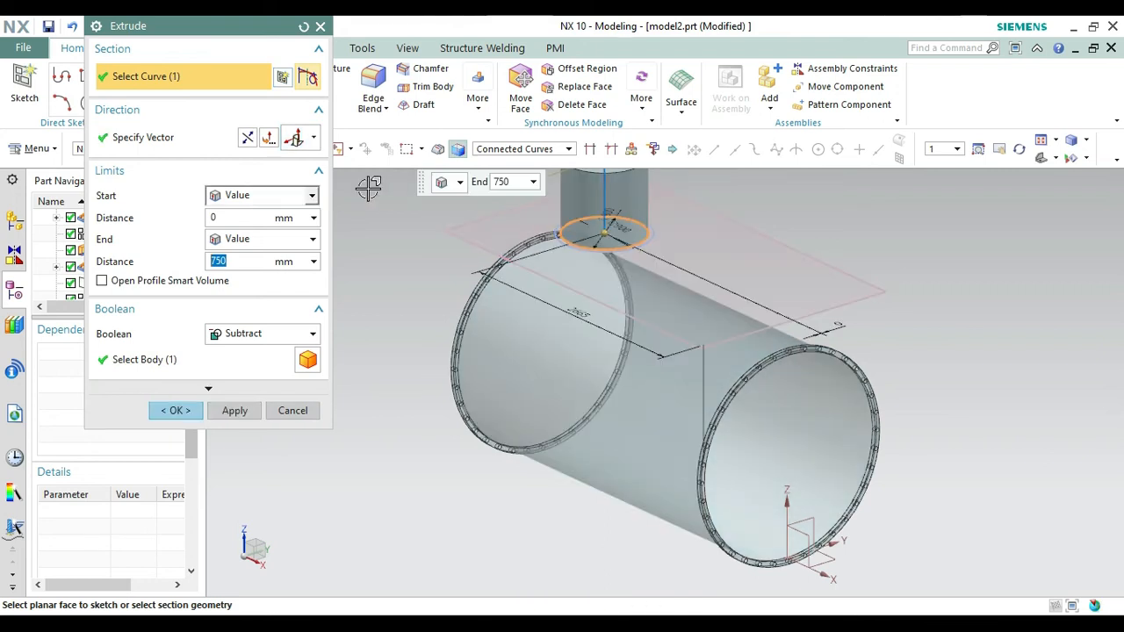
left_click(248, 141)
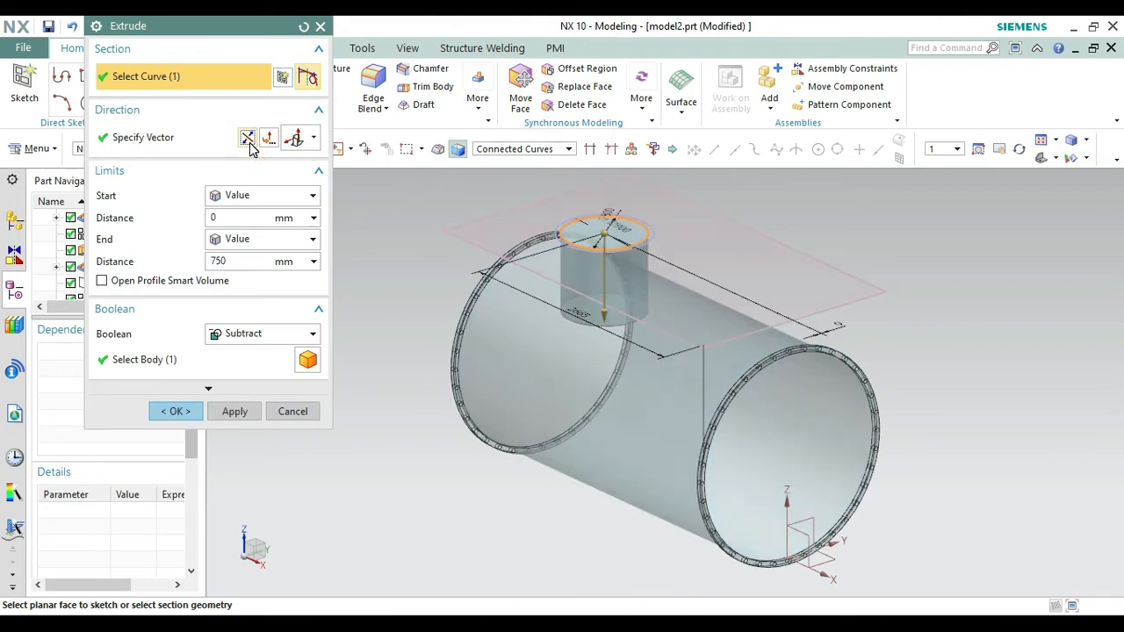
left_click(262, 239)
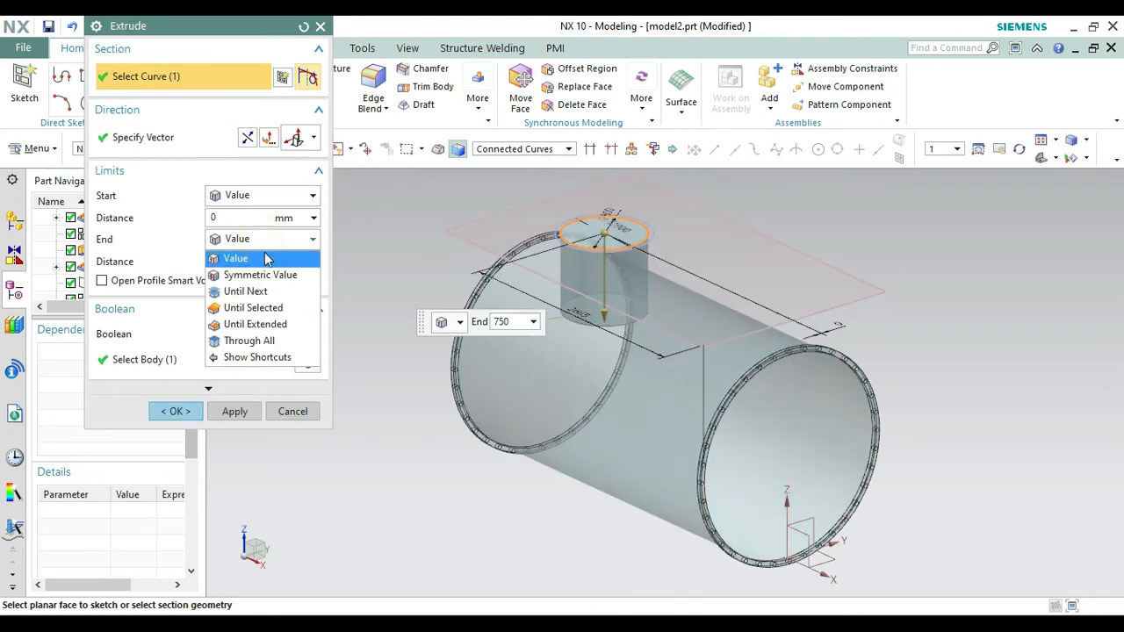
left_click(262, 289)
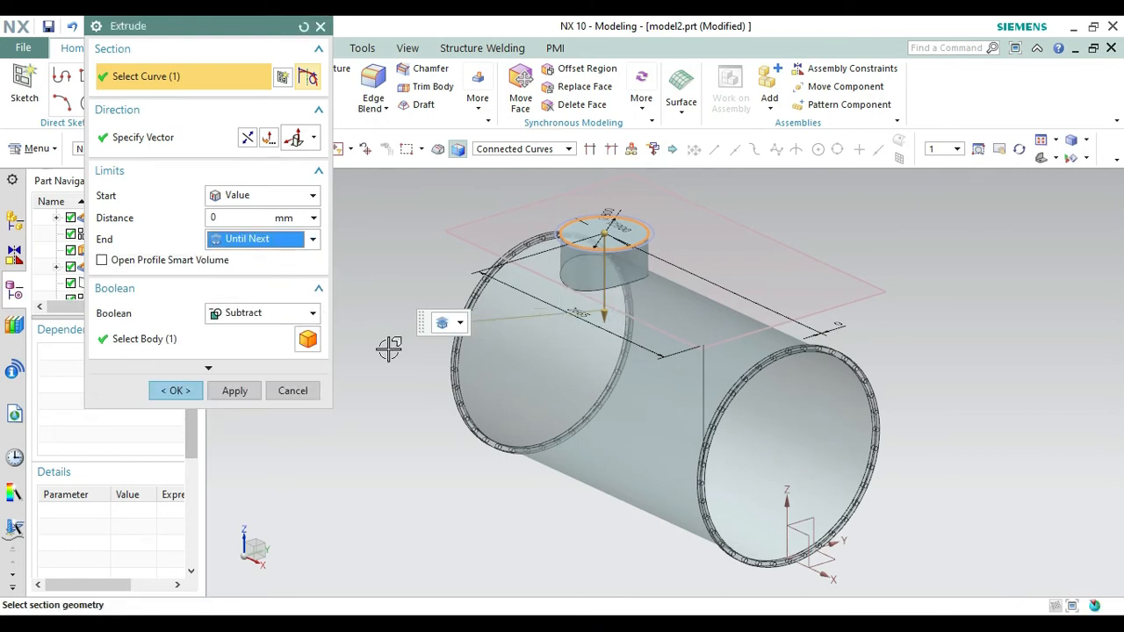
left_click(267, 314)
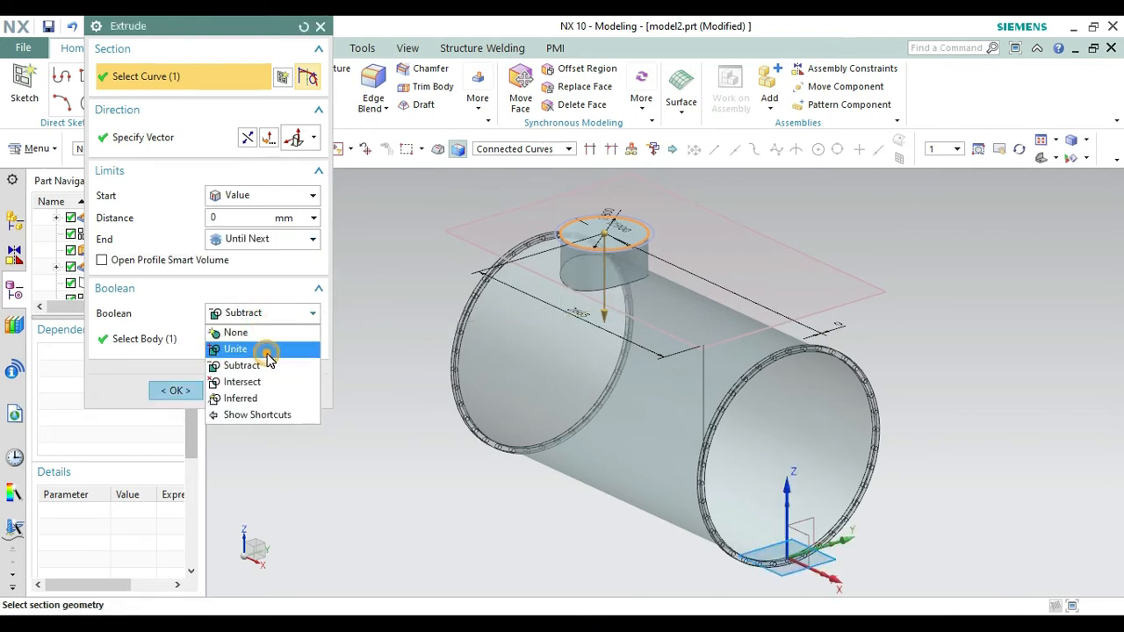
left_click(263, 349)
left_click(175, 390)
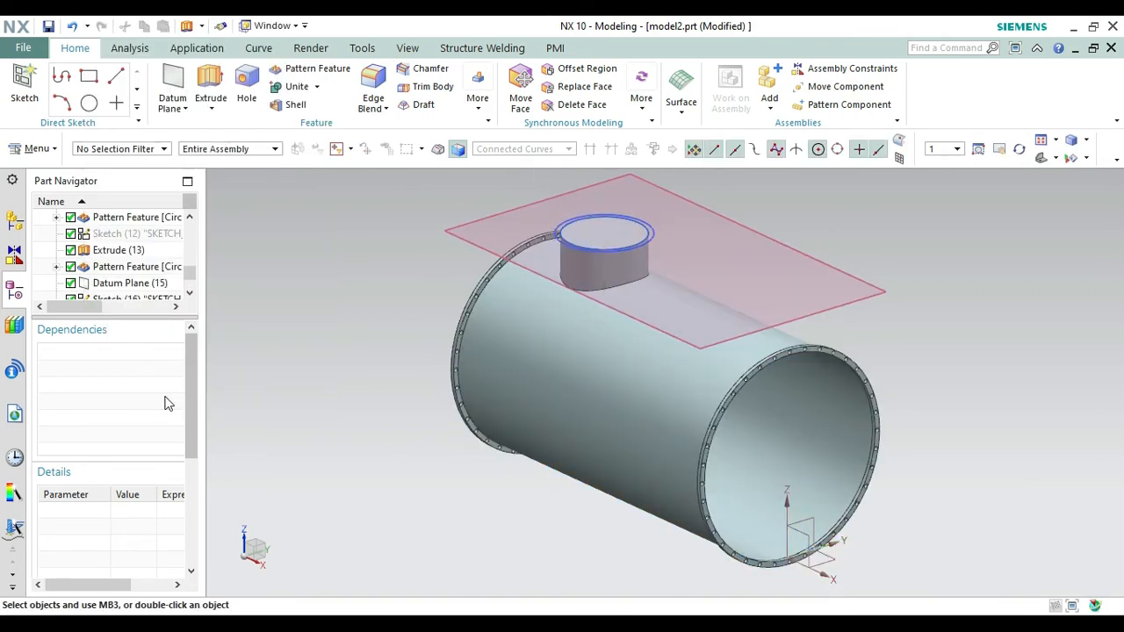
Extrude the 900 mm circle 40 mm upward, united with the tank body, and hide the sketch of the two circles
left_click(210, 81)
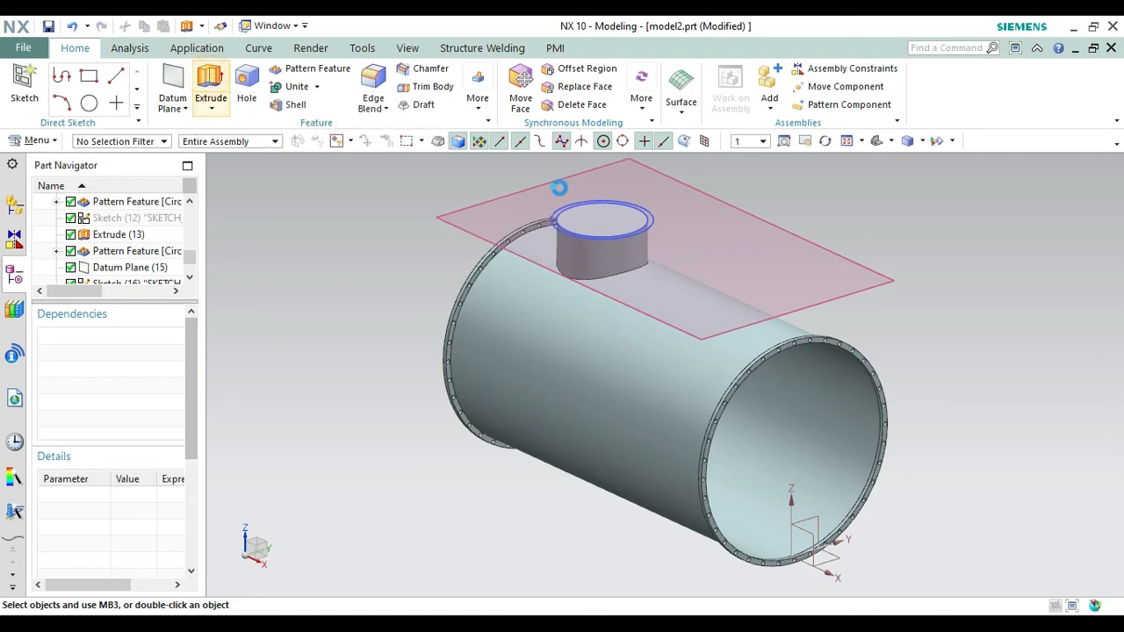
left_click(650, 230)
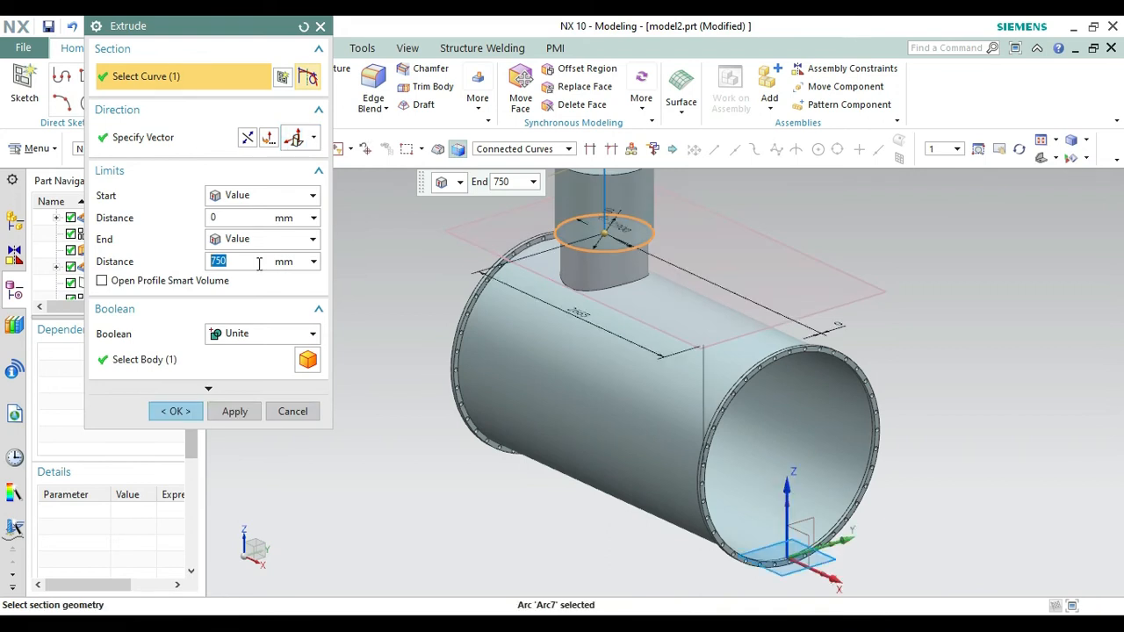
type("10")
key("Return")
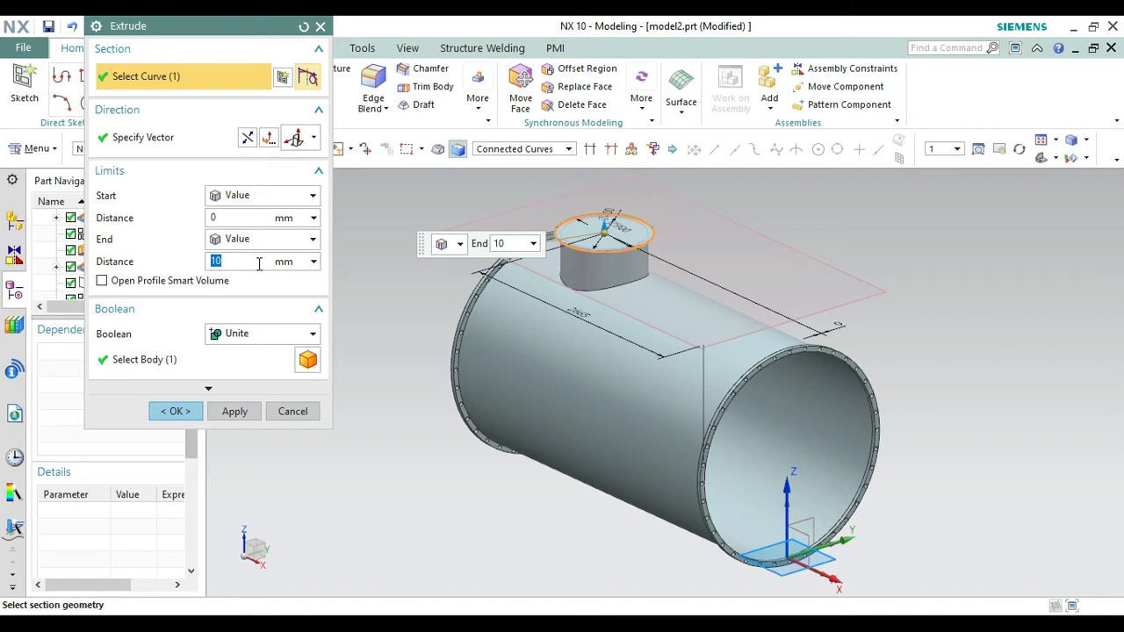
key("Return")
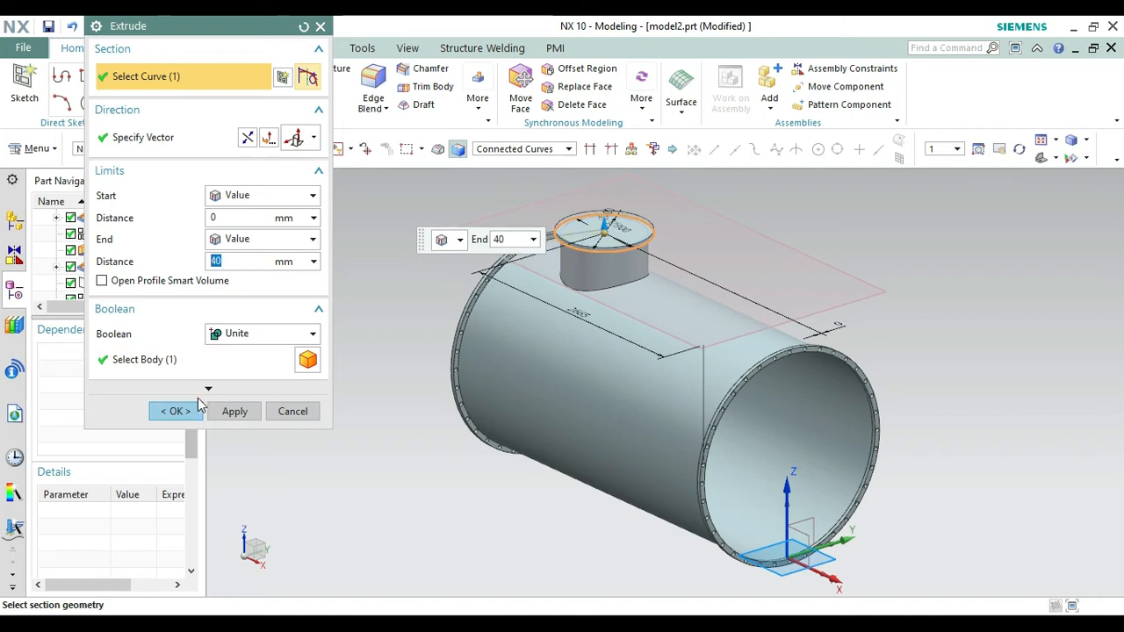
left_click(171, 410)
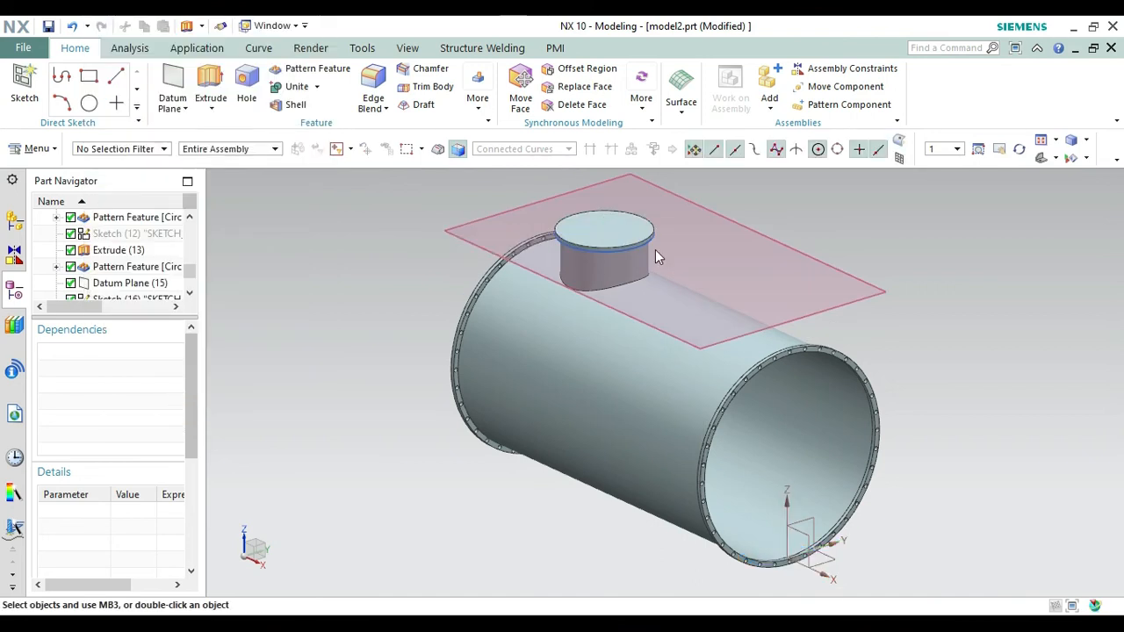
left_click(631, 237)
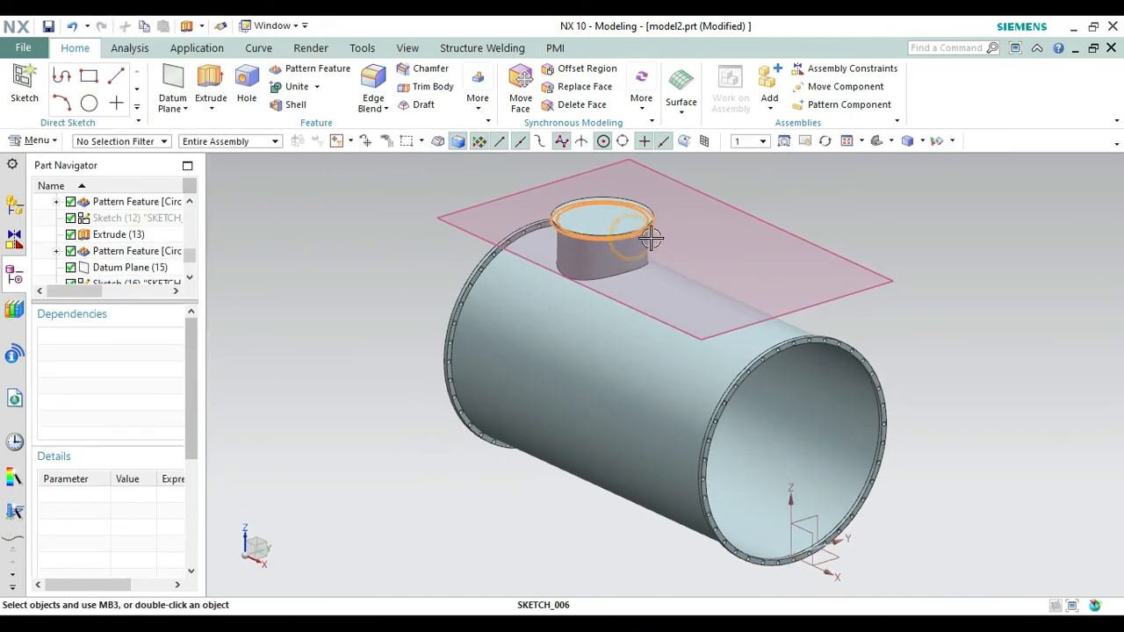
key("Escape")
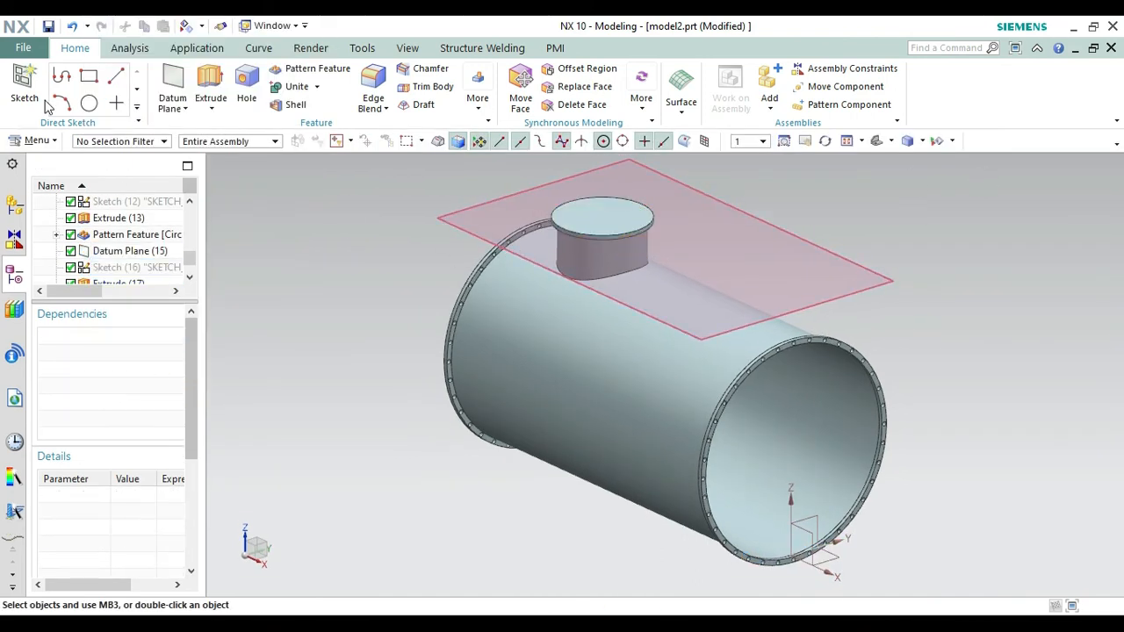
Start a new sketch on the top face of the 900 mm disc
left_click(22, 75)
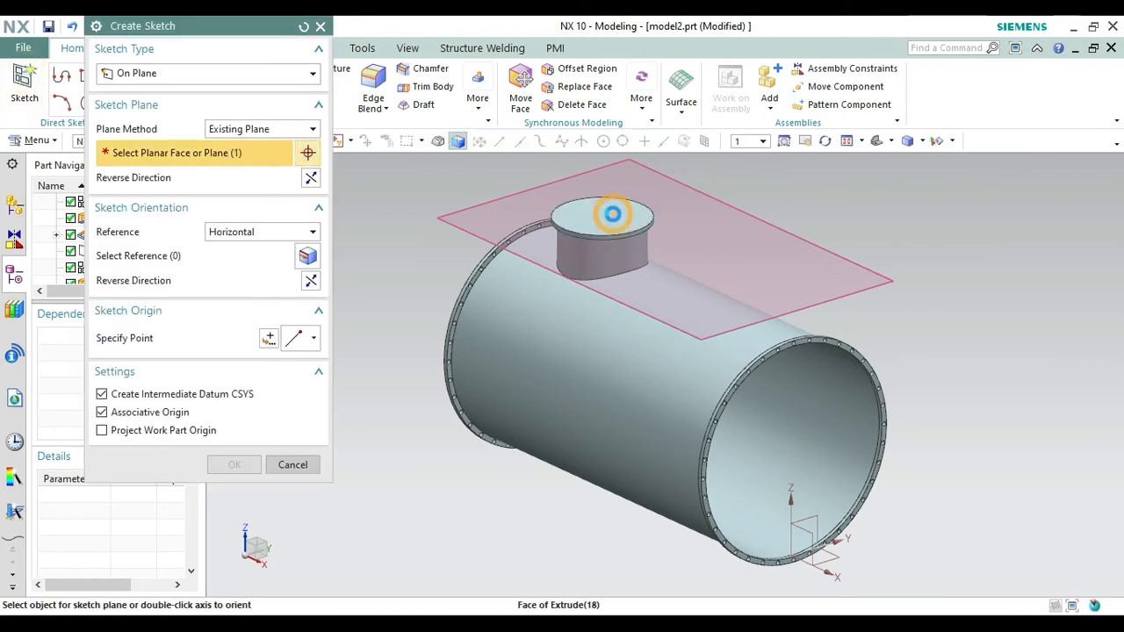
left_click(609, 211)
left_click(232, 465)
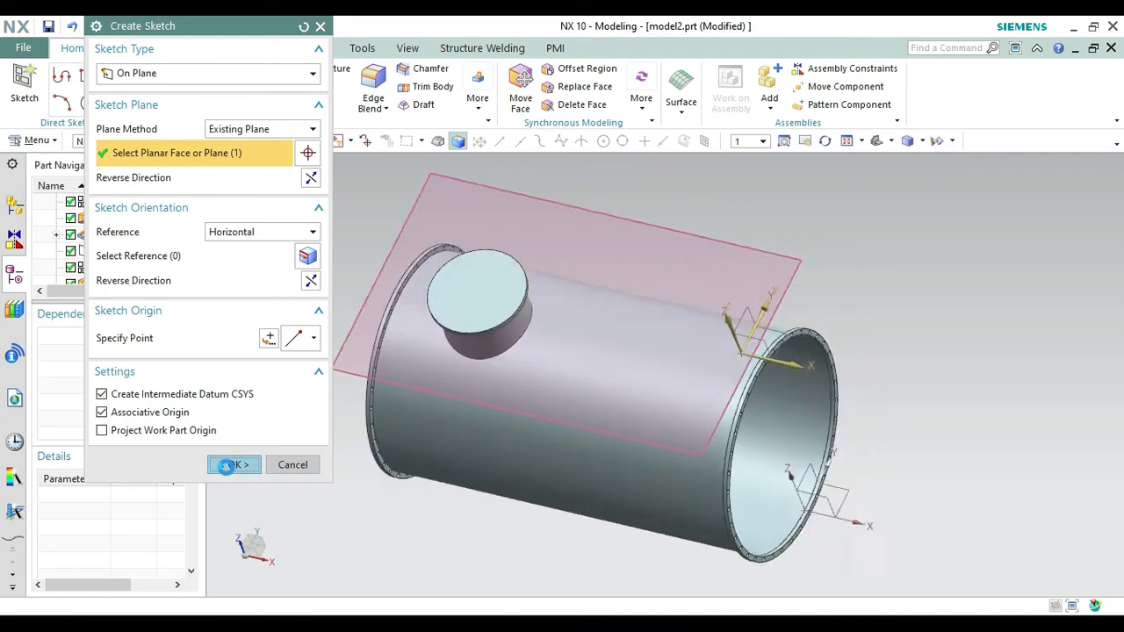
left_click(803, 144)
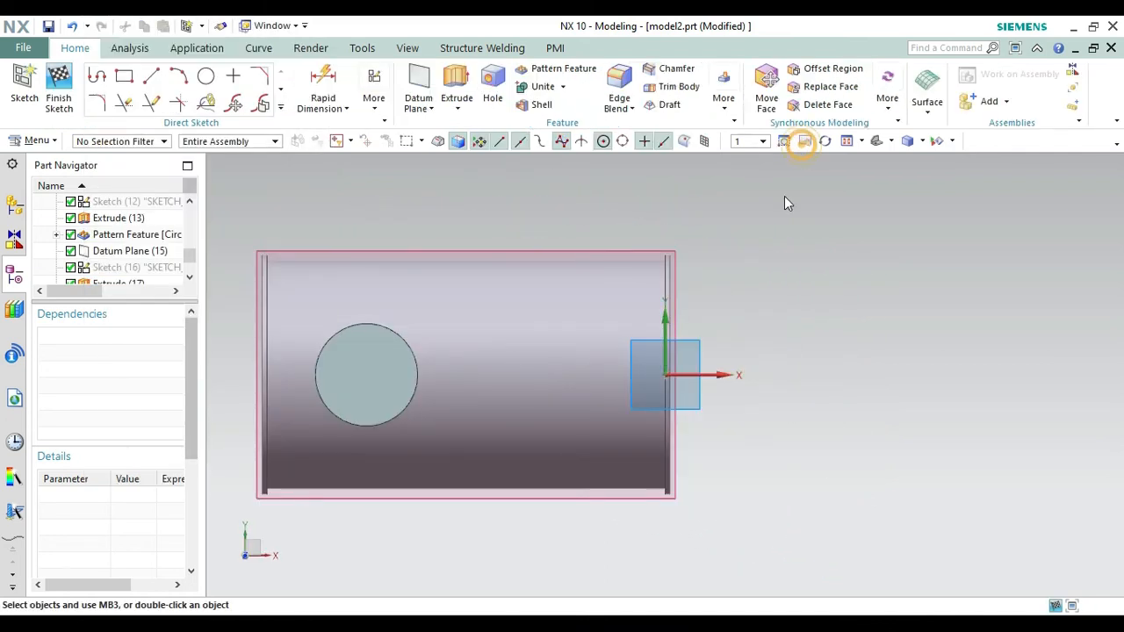
left_click_drag(779, 220, 921, 221)
key("Escape")
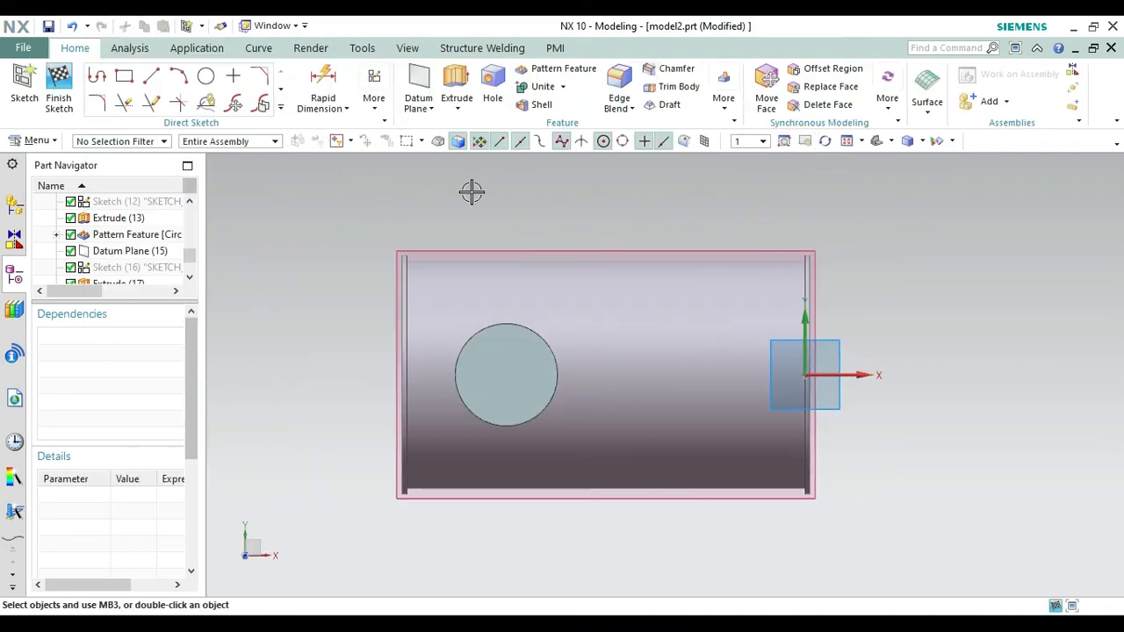
left_click(206, 72)
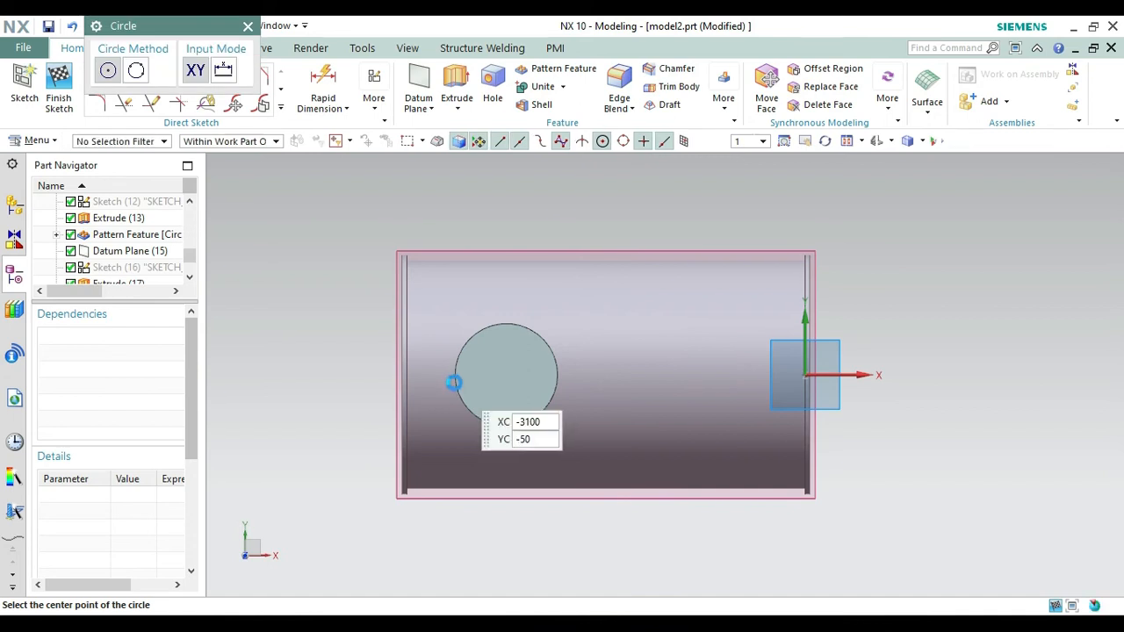
left_click(505, 375)
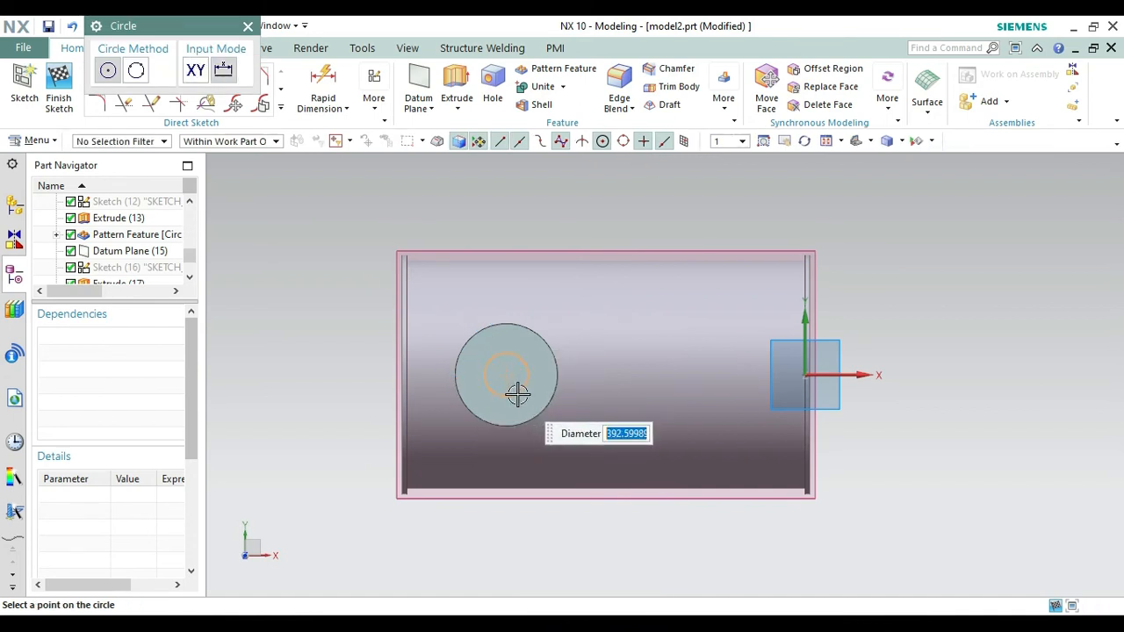
key("Escape")
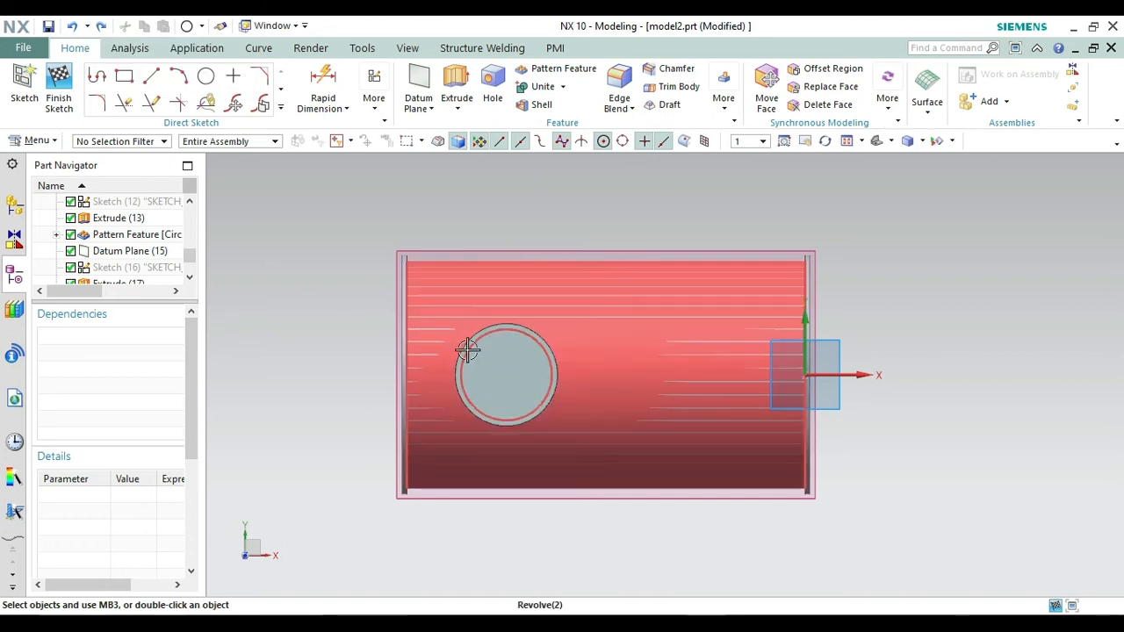
Sketch a 500 mm diameter circle centred on the top face of the 900 mm disc
left_click(203, 81)
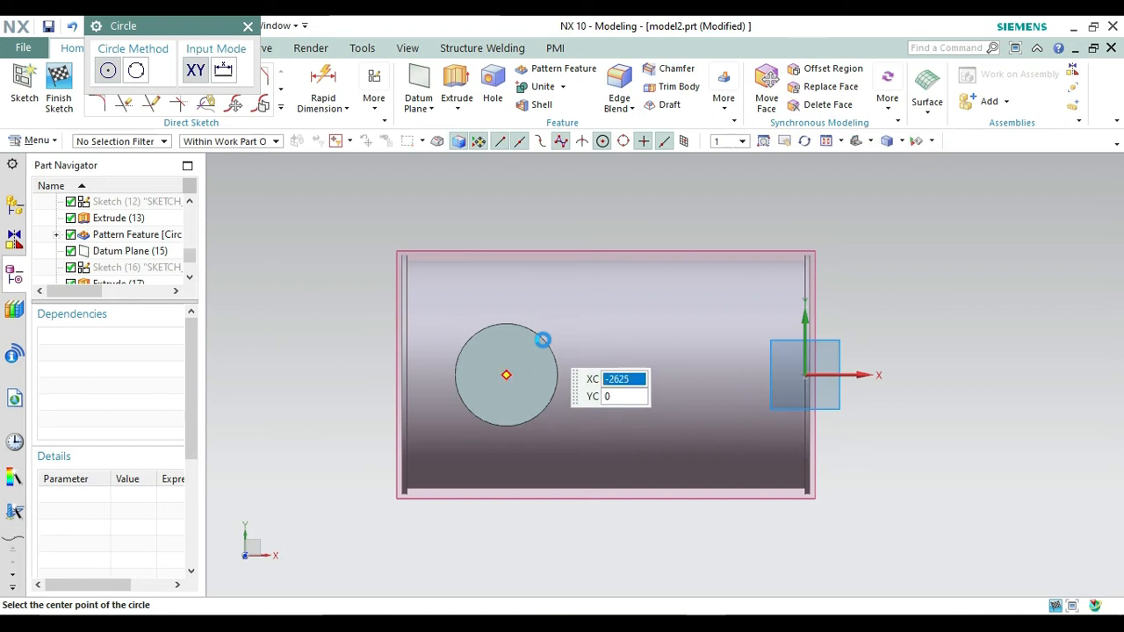
left_click(506, 375)
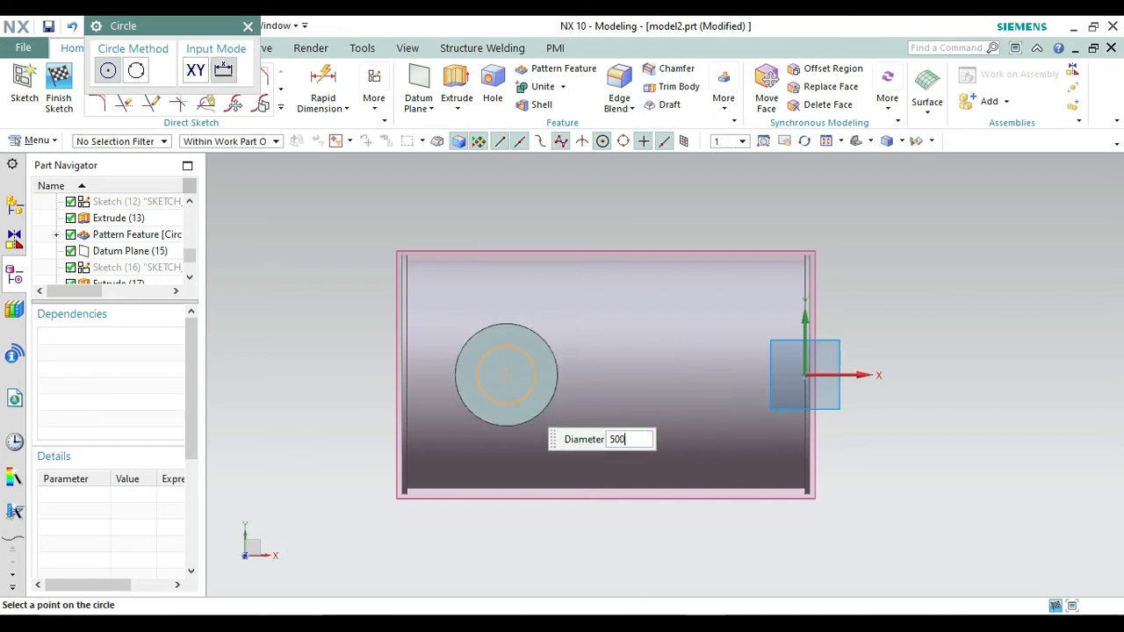
type("500")
key("Return")
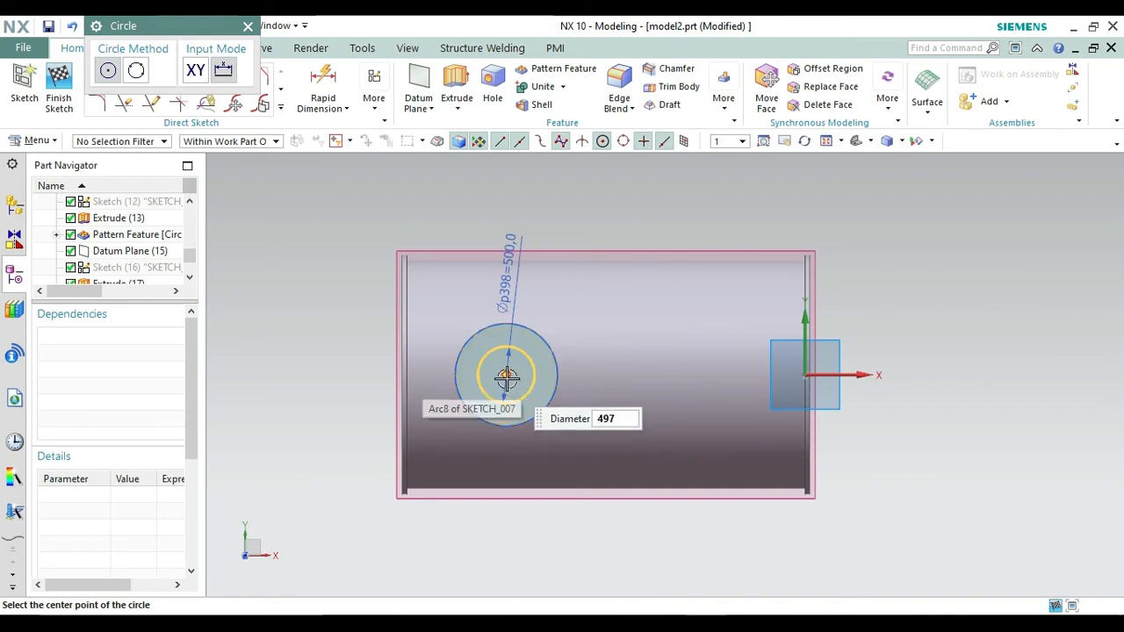
left_click(508, 379)
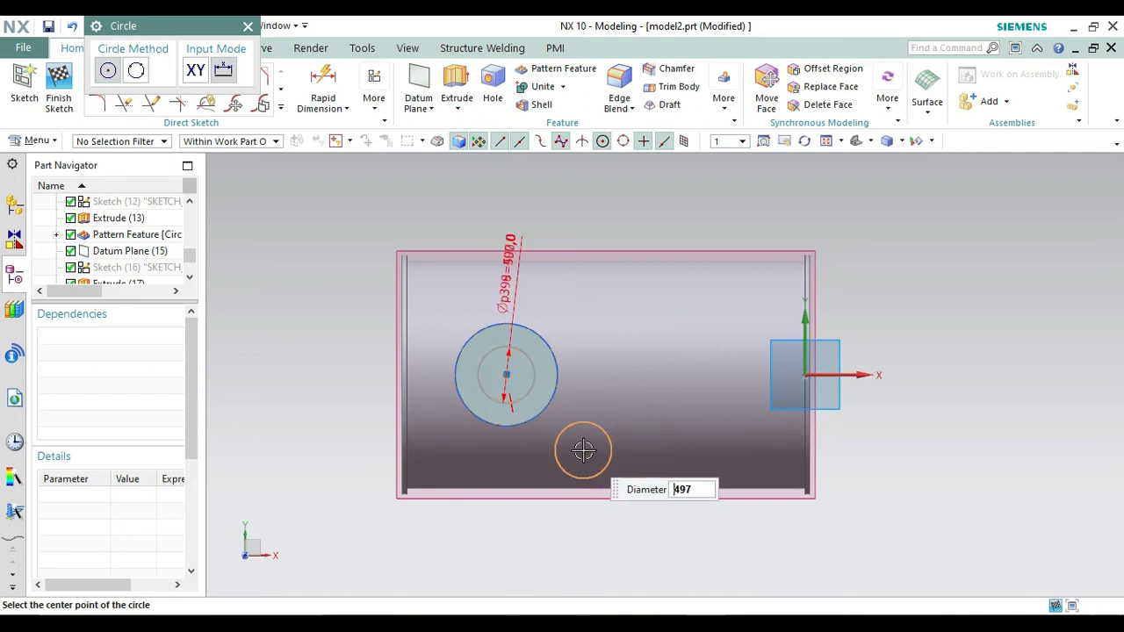
key("Escape")
key("Escape")
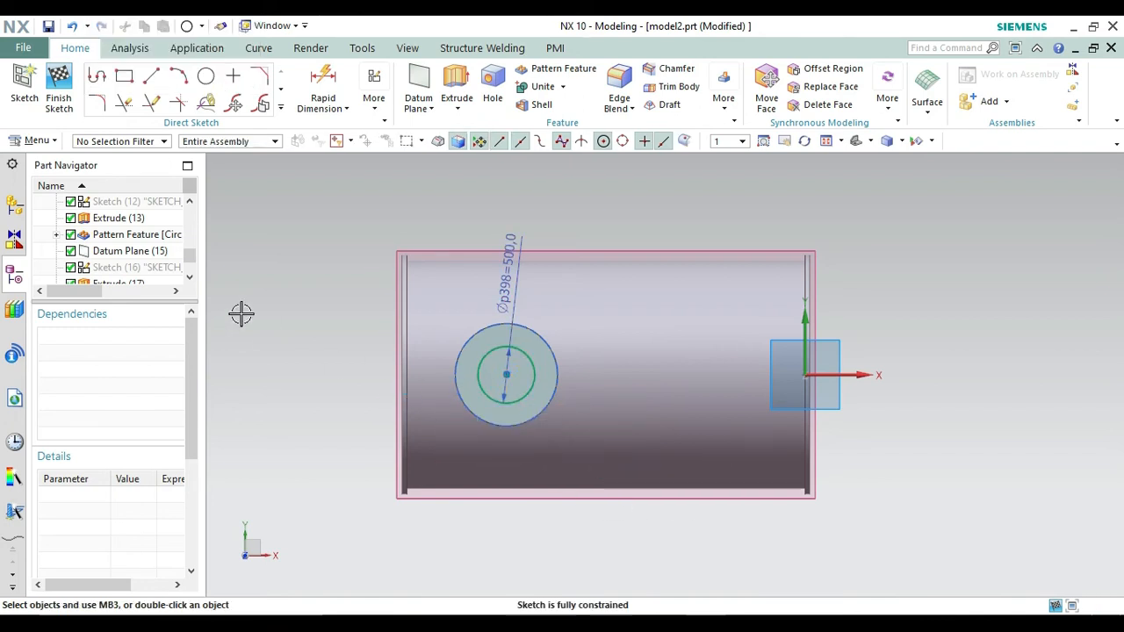
Finish the sketch and extrude the 500 mm circle 300 mm upward, united with the tank body
left_click(68, 89)
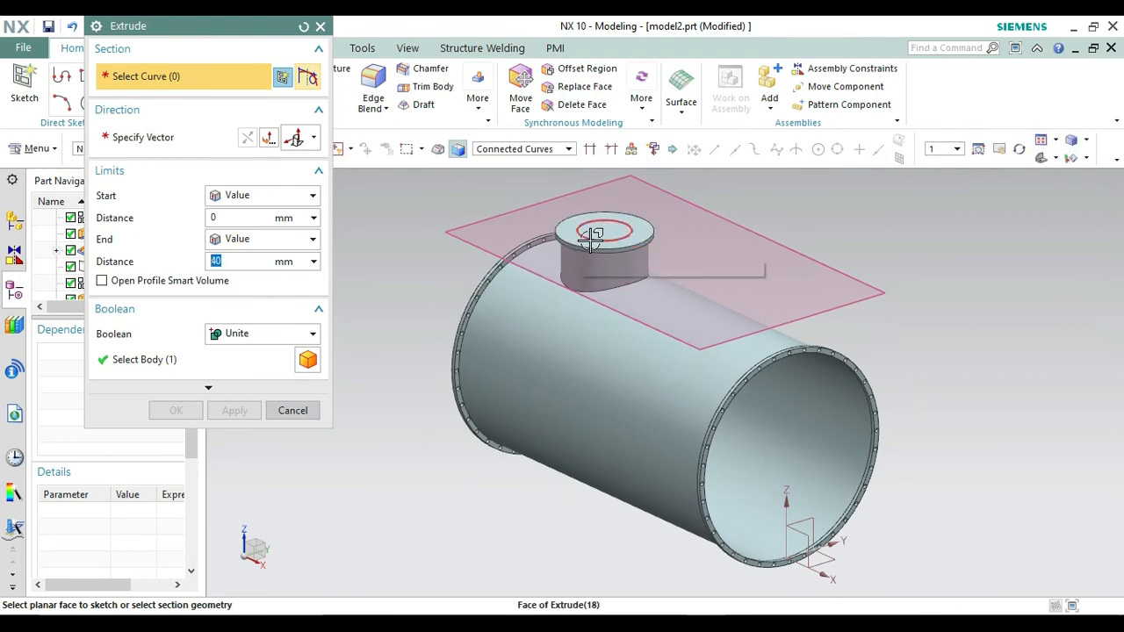
left_click(590, 235)
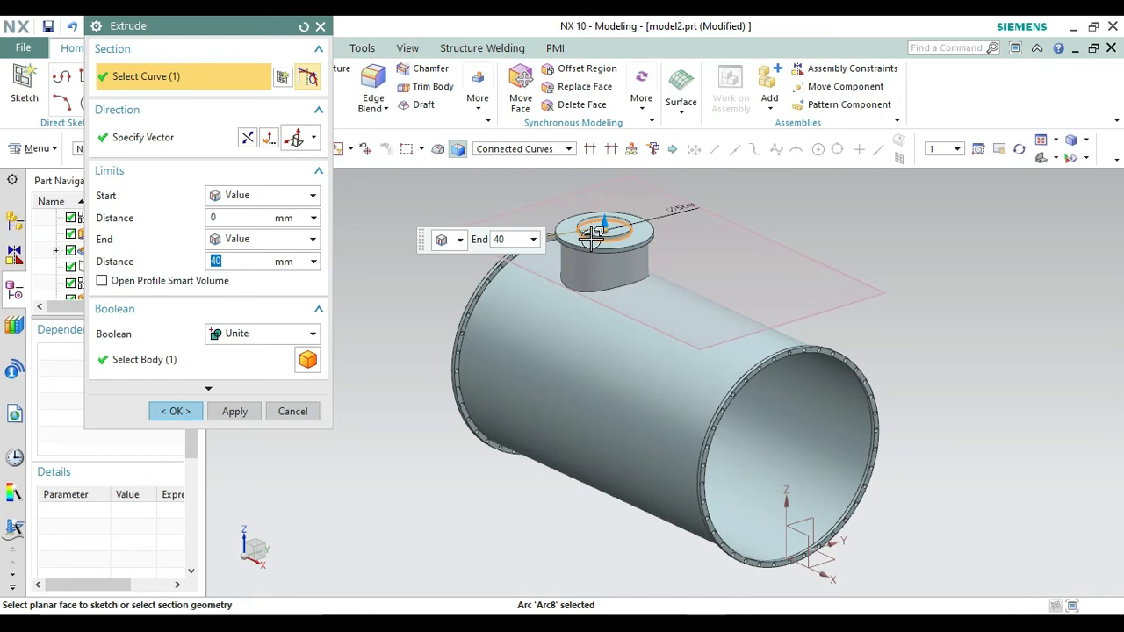
type("300")
key("Return")
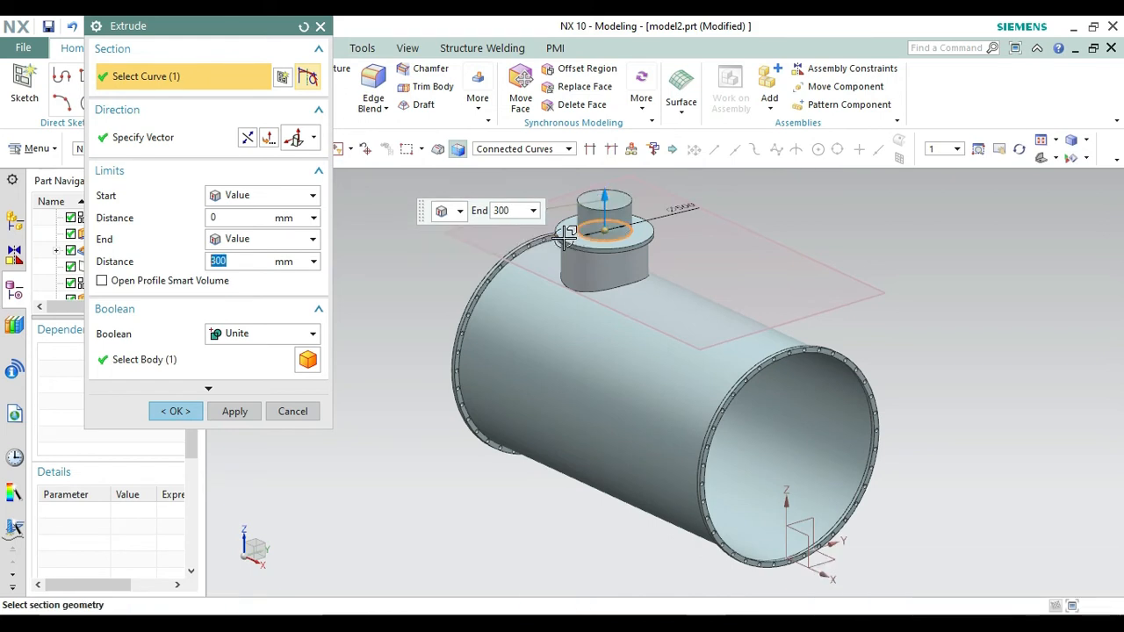
left_click(180, 413)
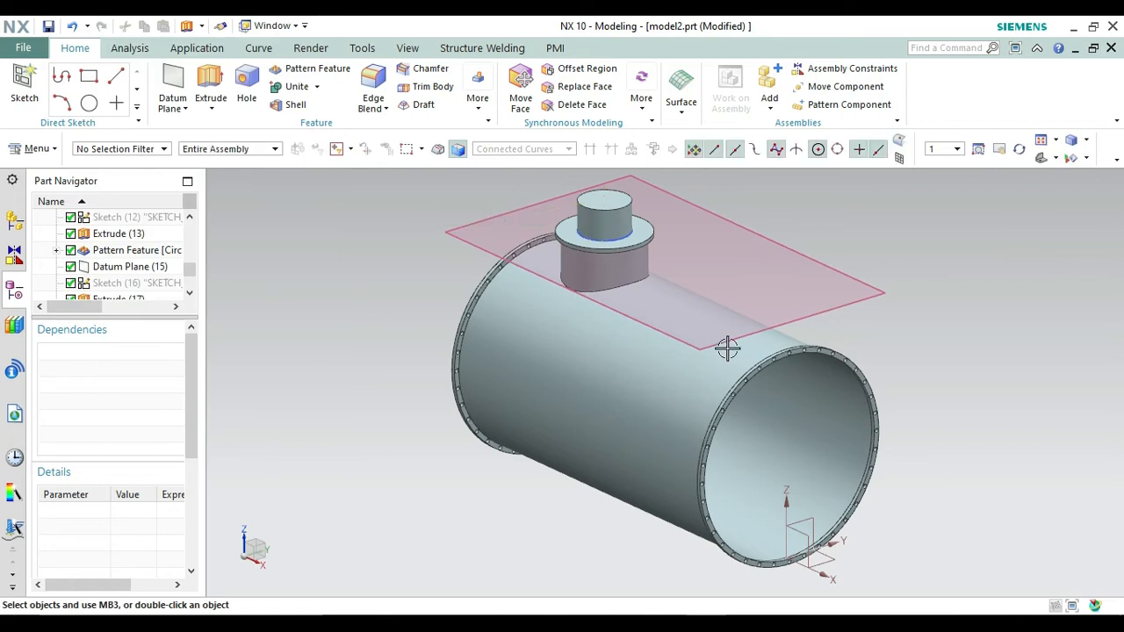
Hide the offset datum plane above the tank and the sketch of the 500 mm circle
right_click(722, 335)
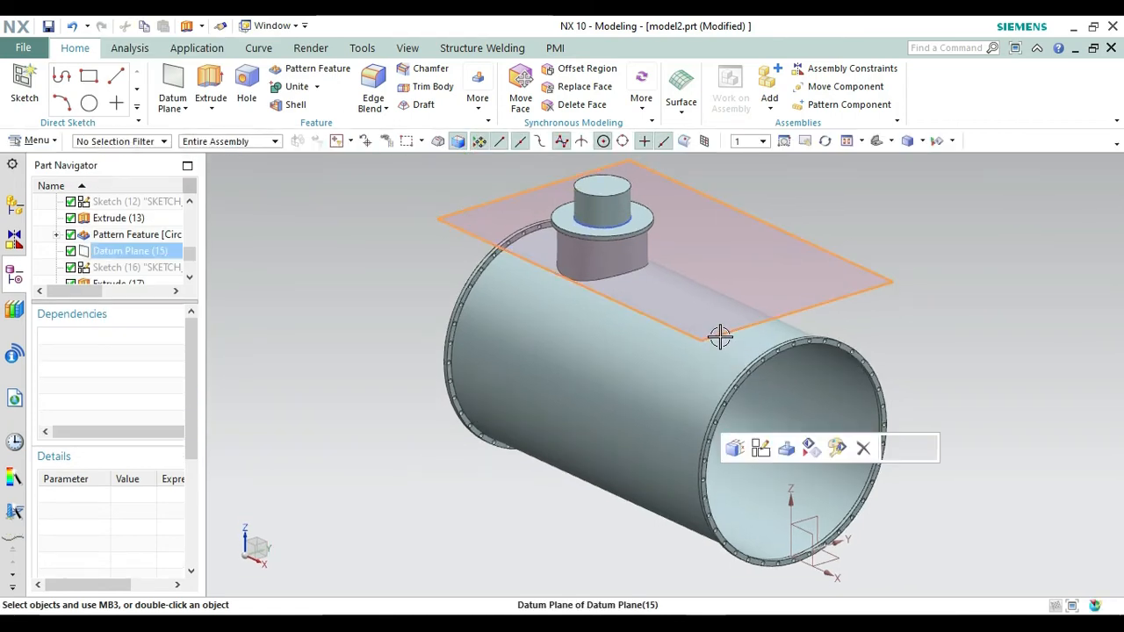
left_click(753, 53)
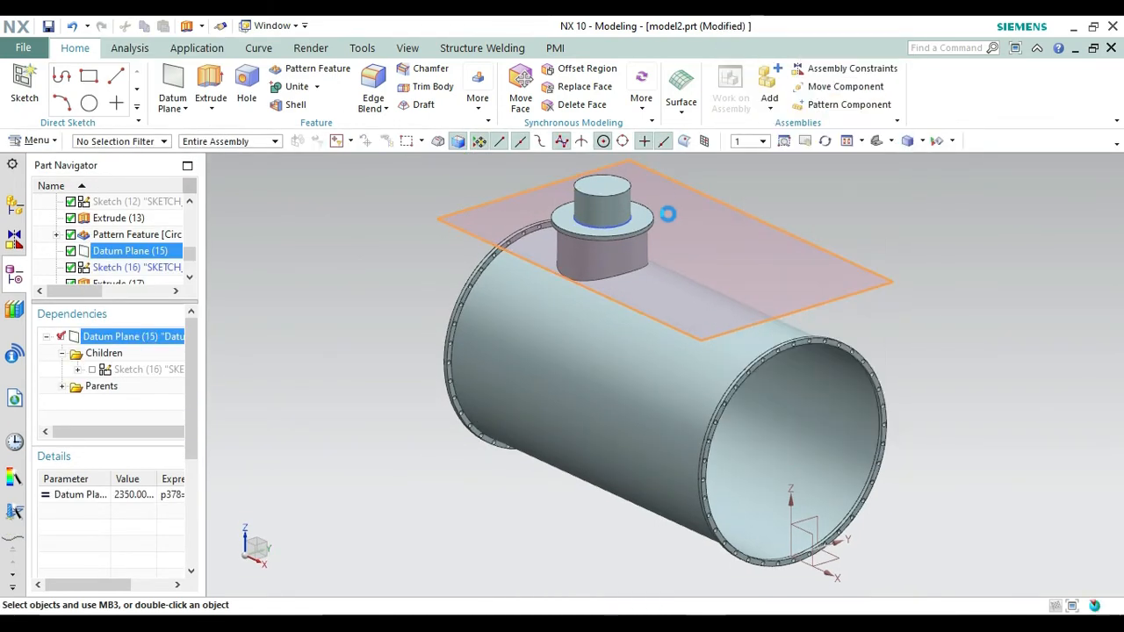
right_click(621, 221)
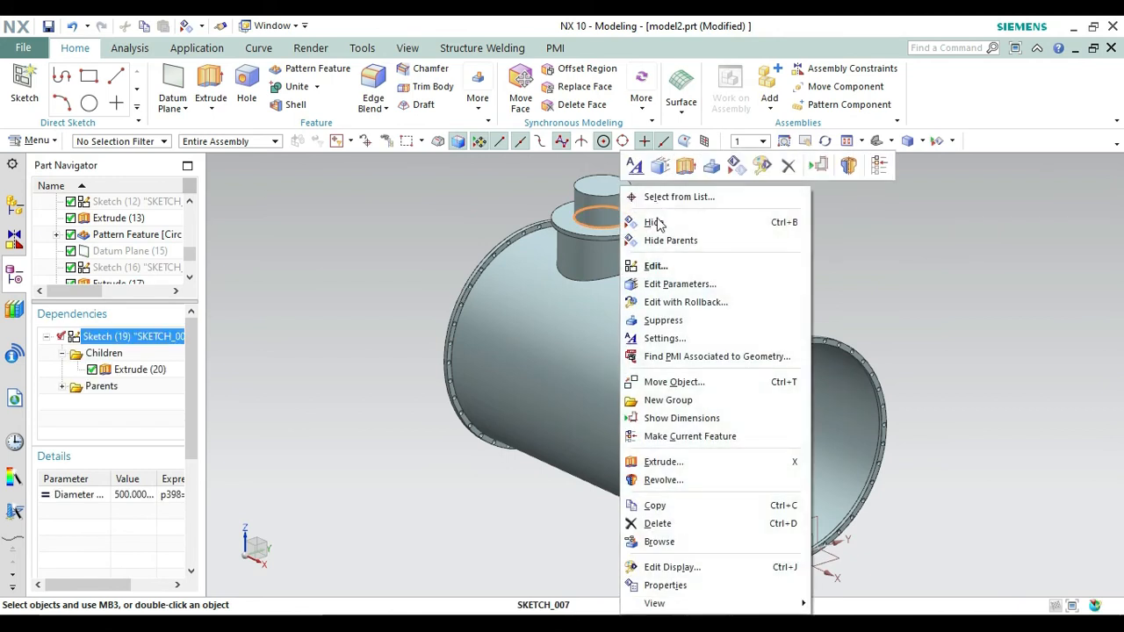
left_click(654, 222)
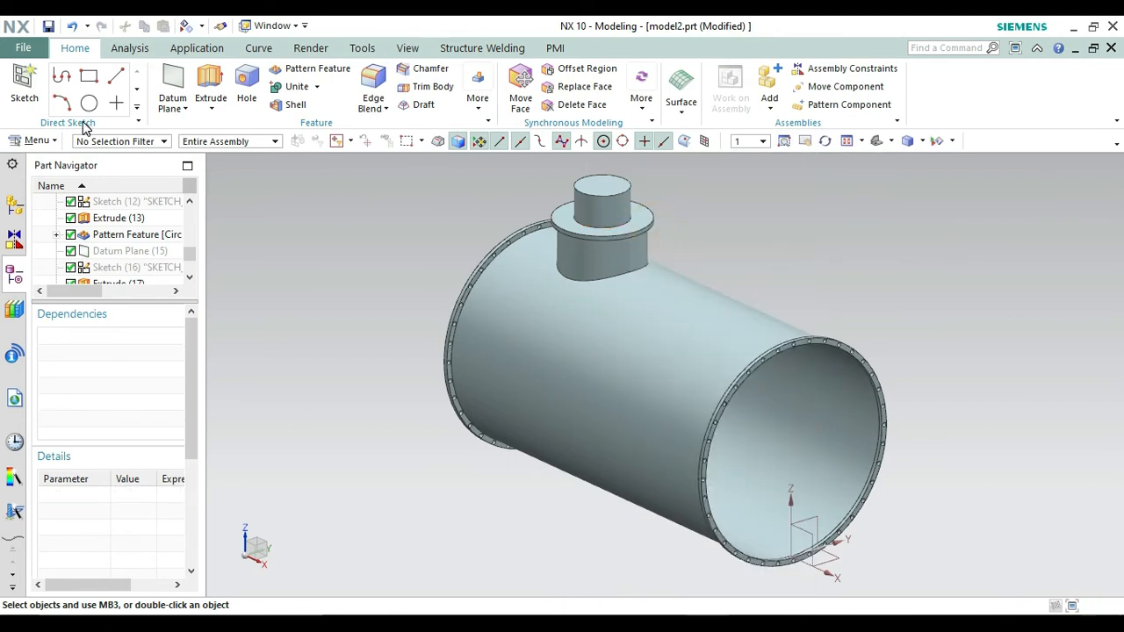
Sketch a 497 mm diameter circle centred on the top face of the 500 mm neck and finish the sketch
left_click(23, 83)
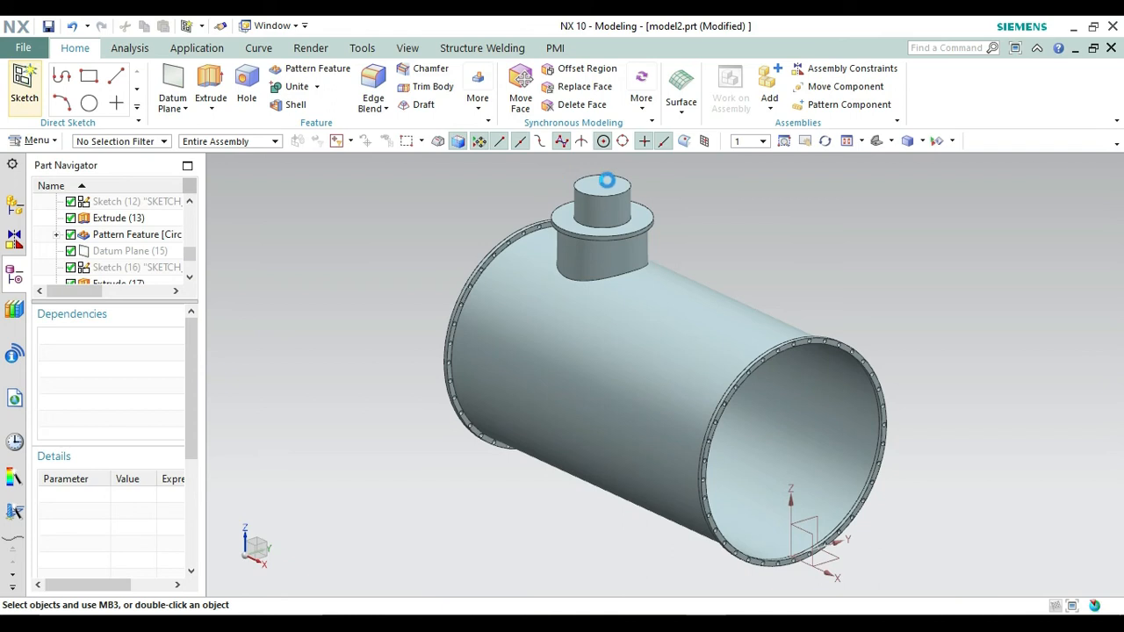
left_click(603, 186)
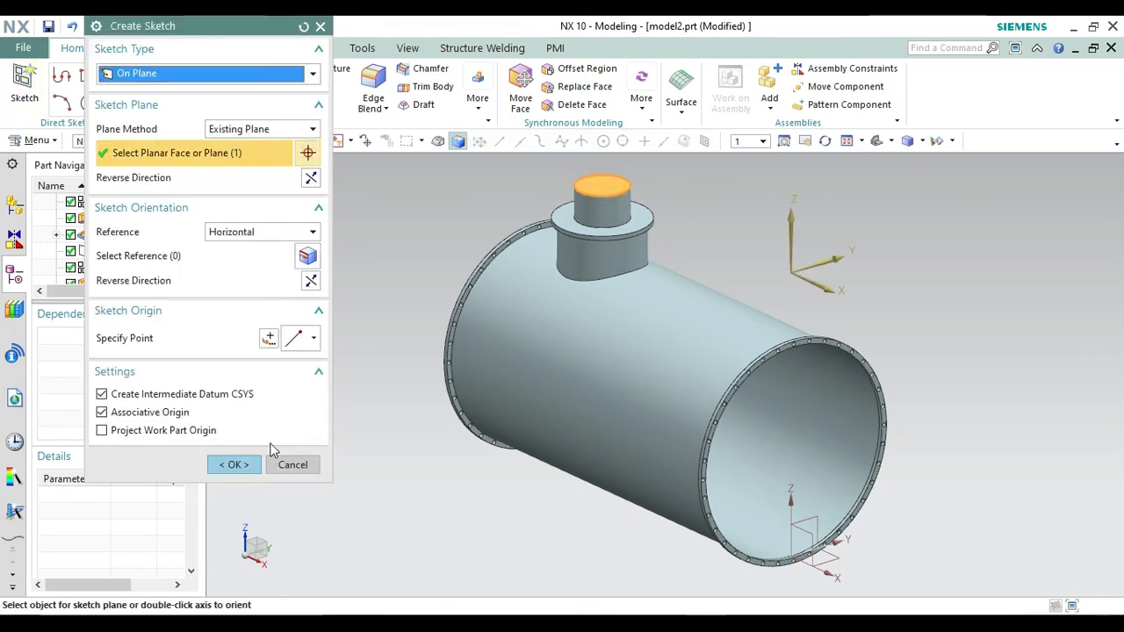
left_click(236, 465)
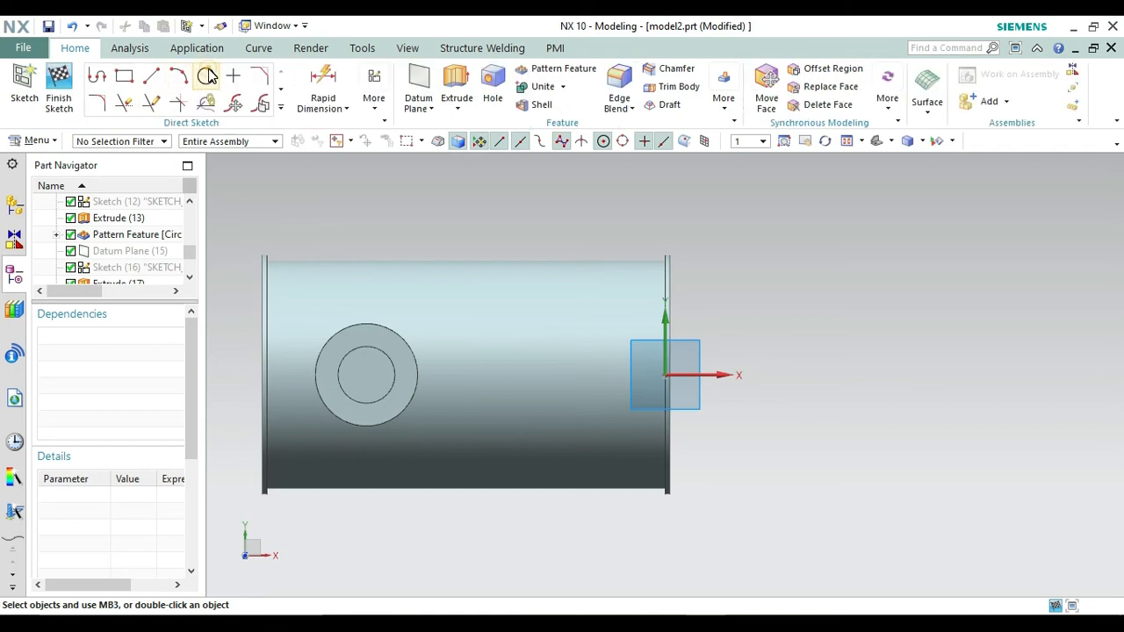
left_click(208, 77)
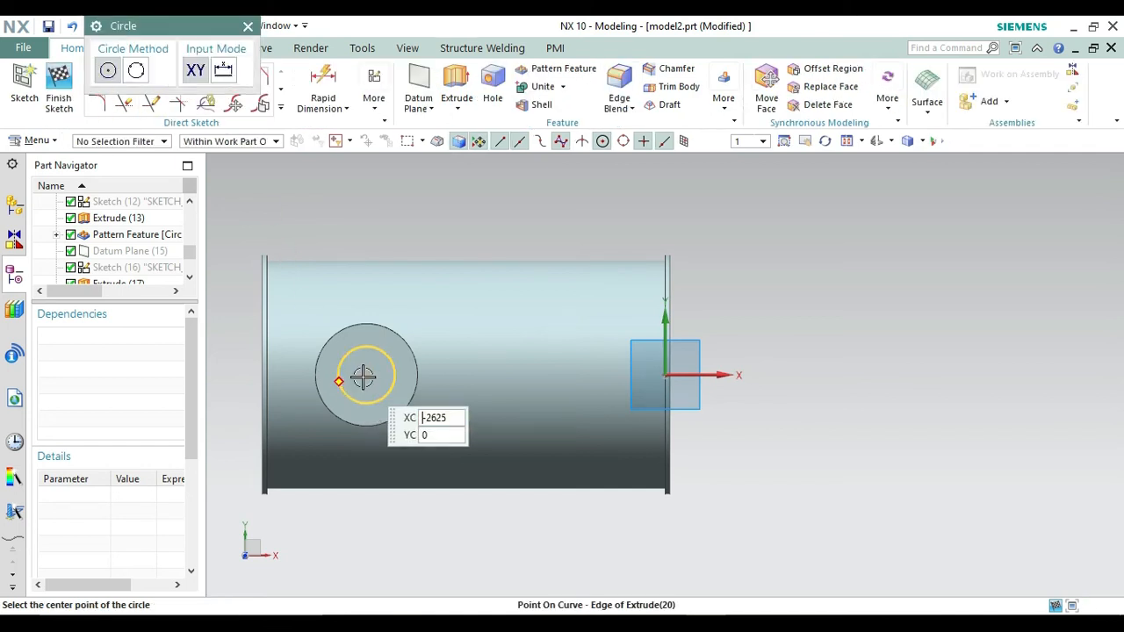
left_click(365, 375)
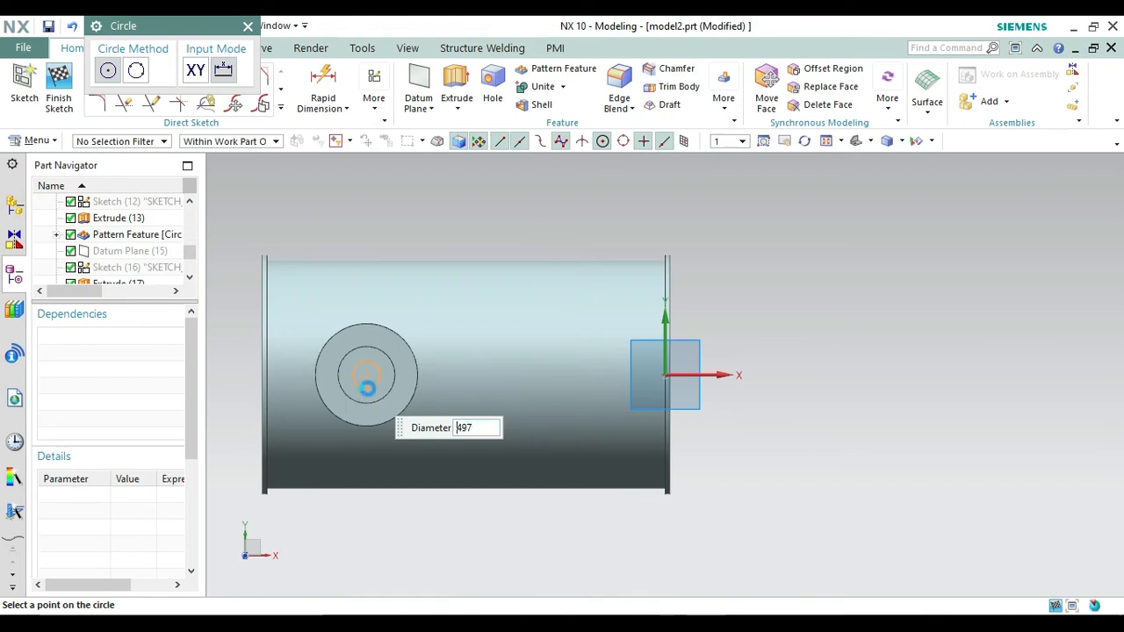
key("Return")
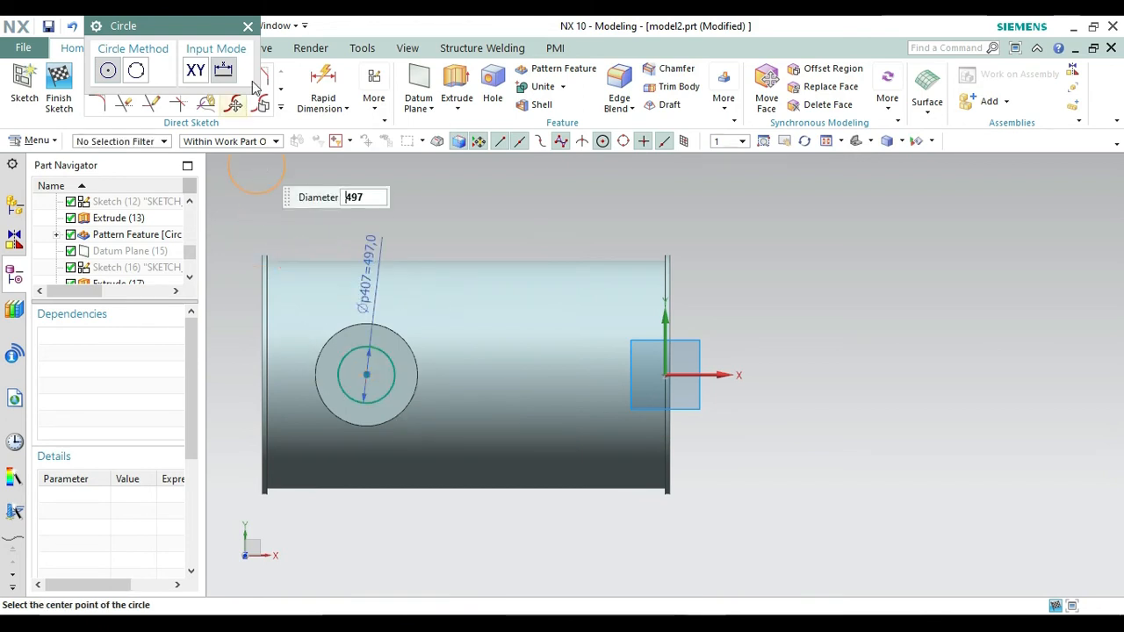
left_click(250, 25)
key("Home")
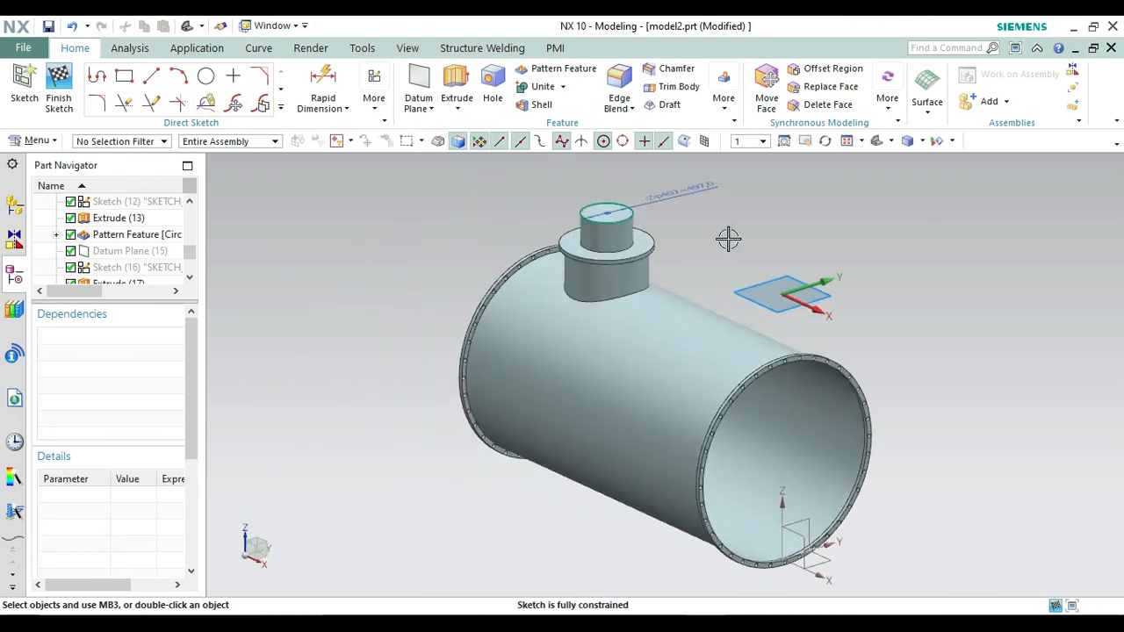
left_click(58, 84)
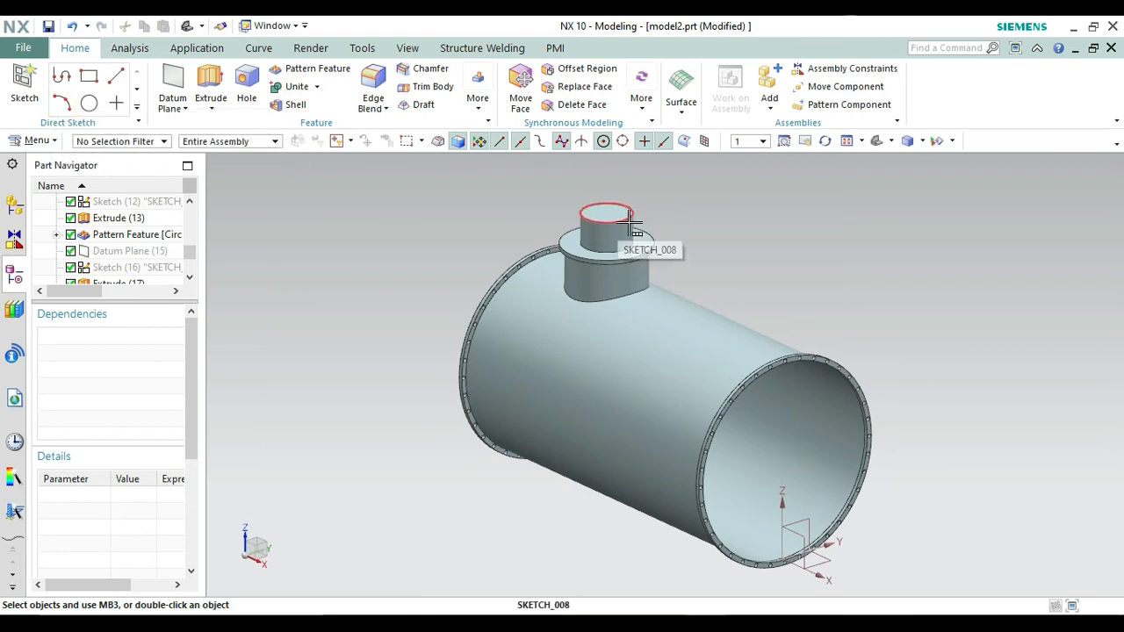
Edit the circle sketch on top of the neck, set the circle's diameter to 493 mm and finish the sketch
left_click(629, 223)
left_click(628, 223)
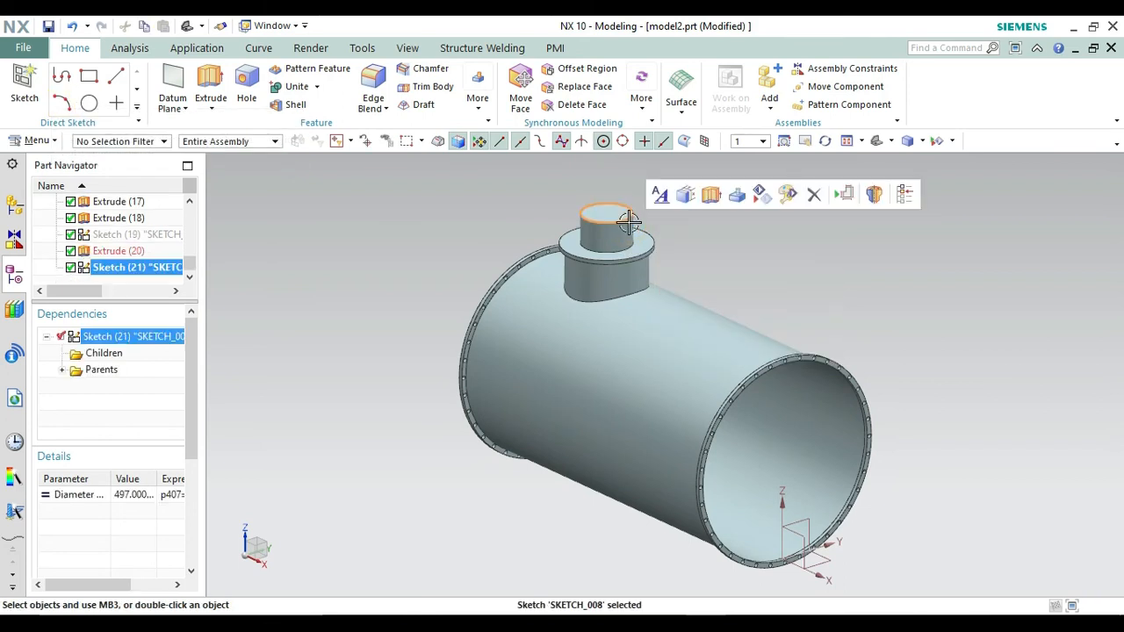
double_click(628, 223)
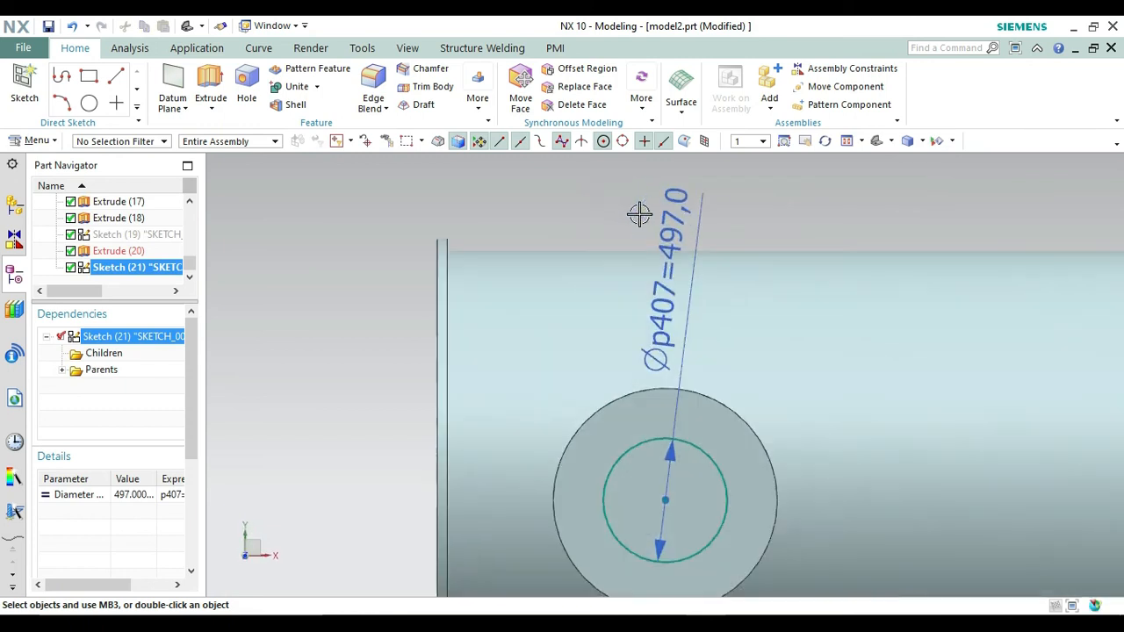
left_click(672, 256)
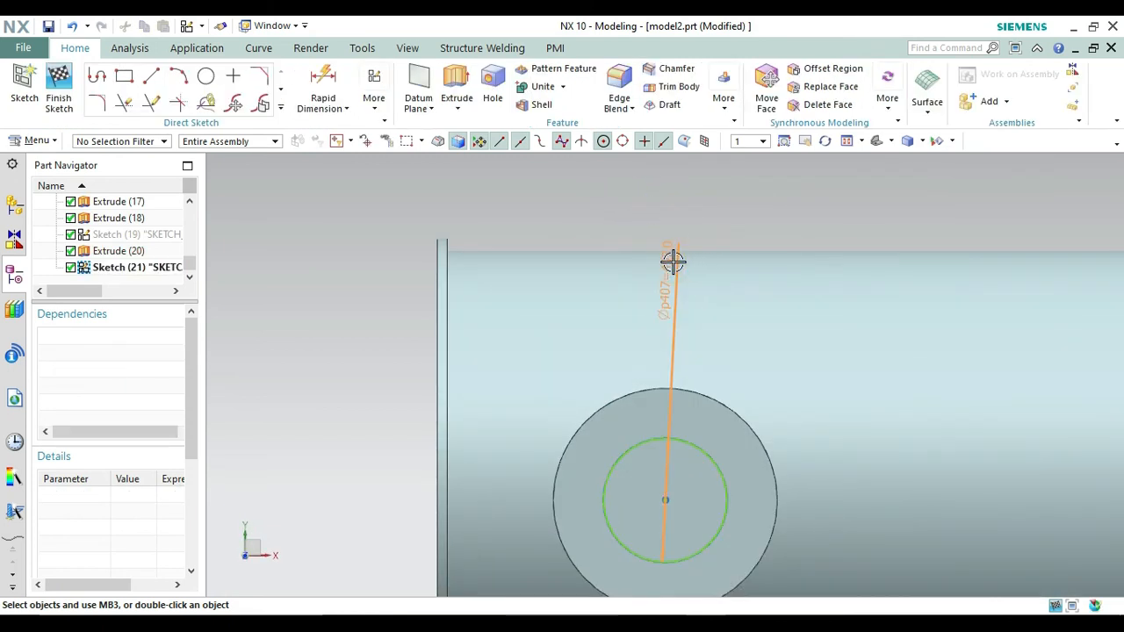
double_click(671, 261)
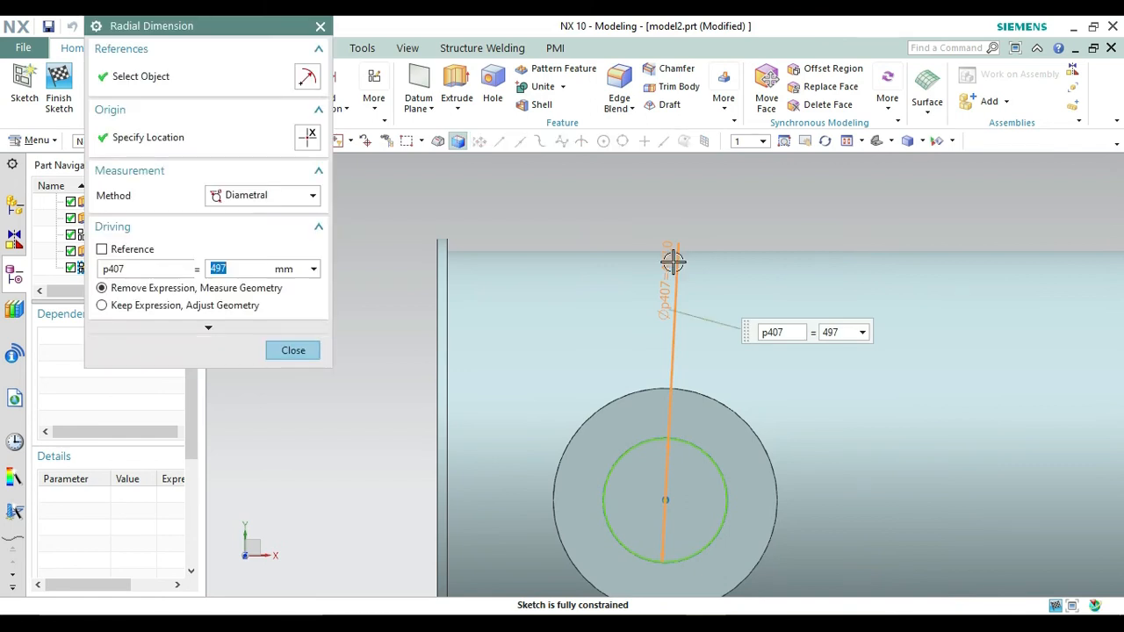
type("4")
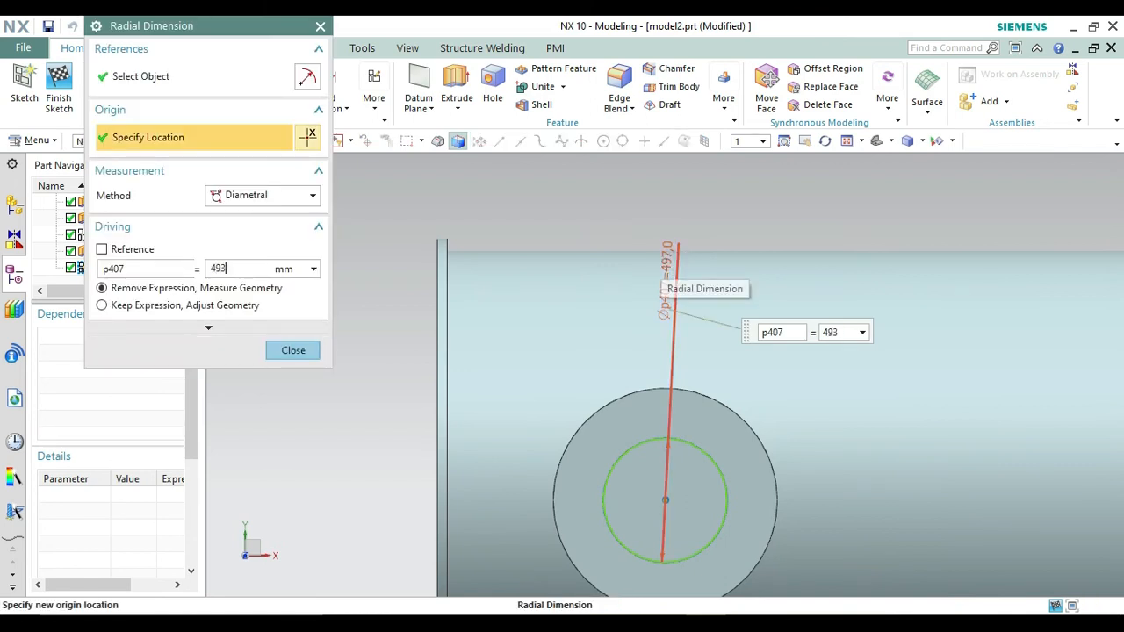
type("93")
key("Return")
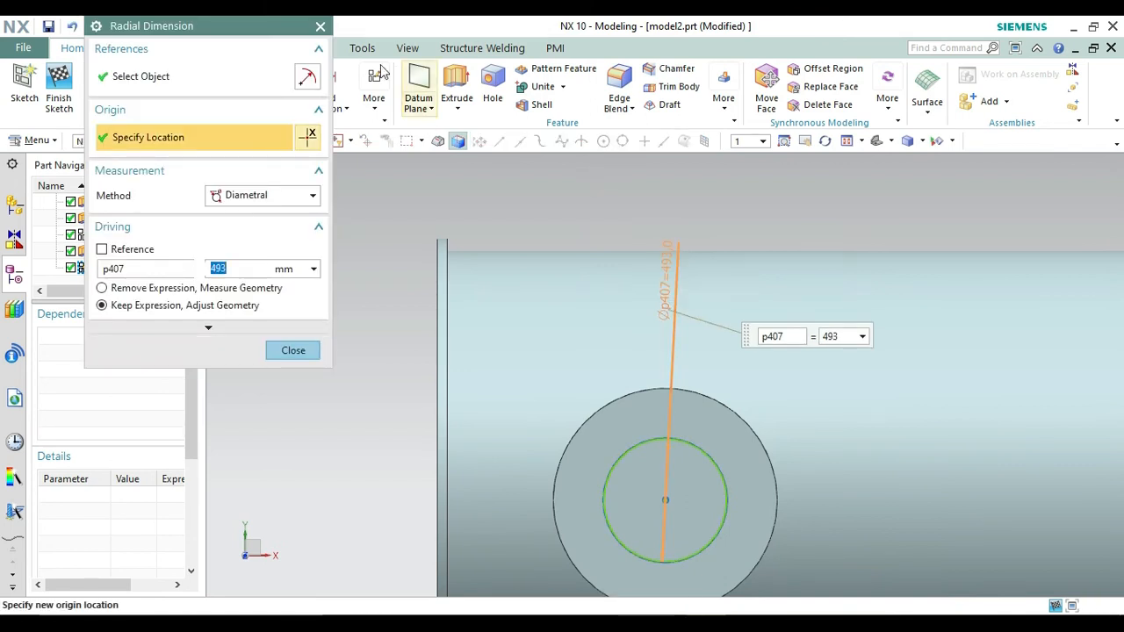
left_click(320, 26)
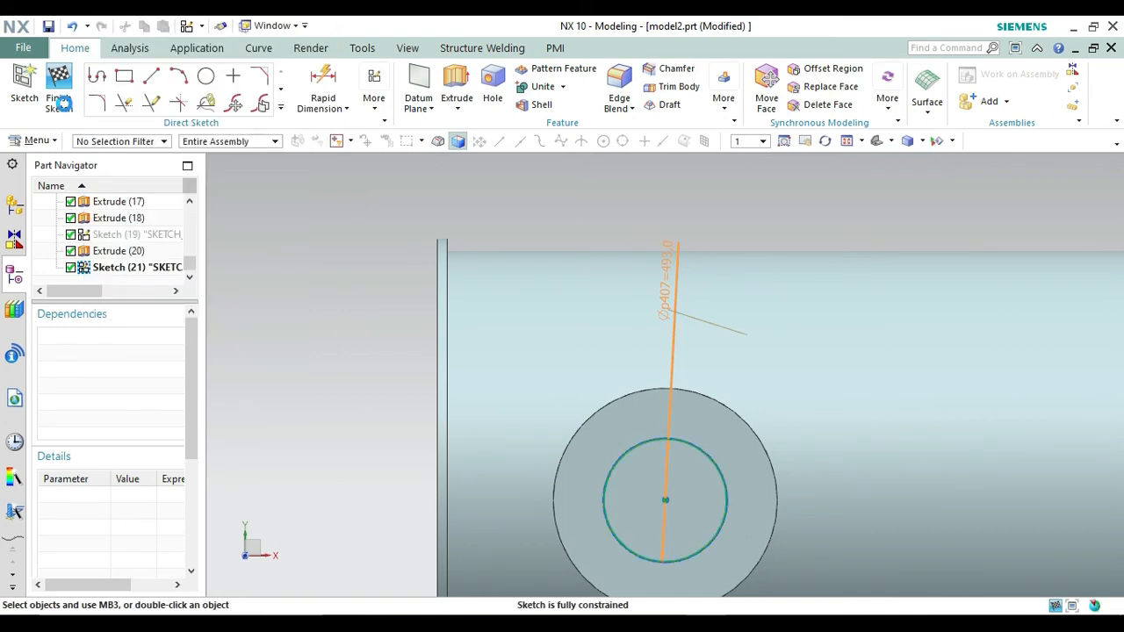
left_click(64, 103)
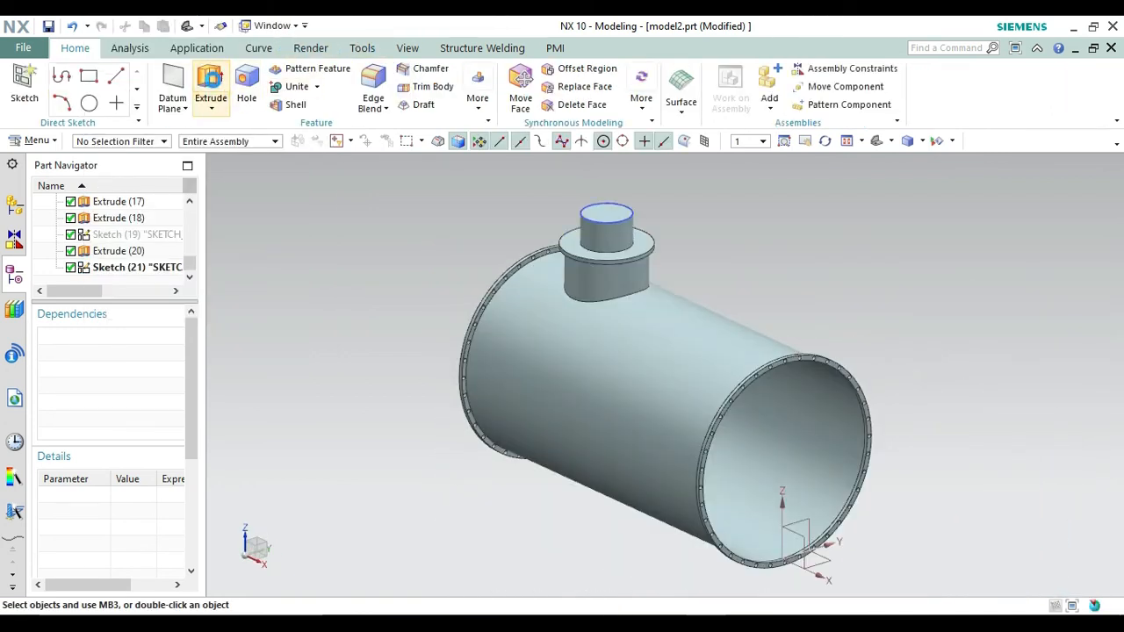
Extrude the 493 mm circle downward until next, subtracting it from the tank body to open the neck into the tank
left_click(210, 83)
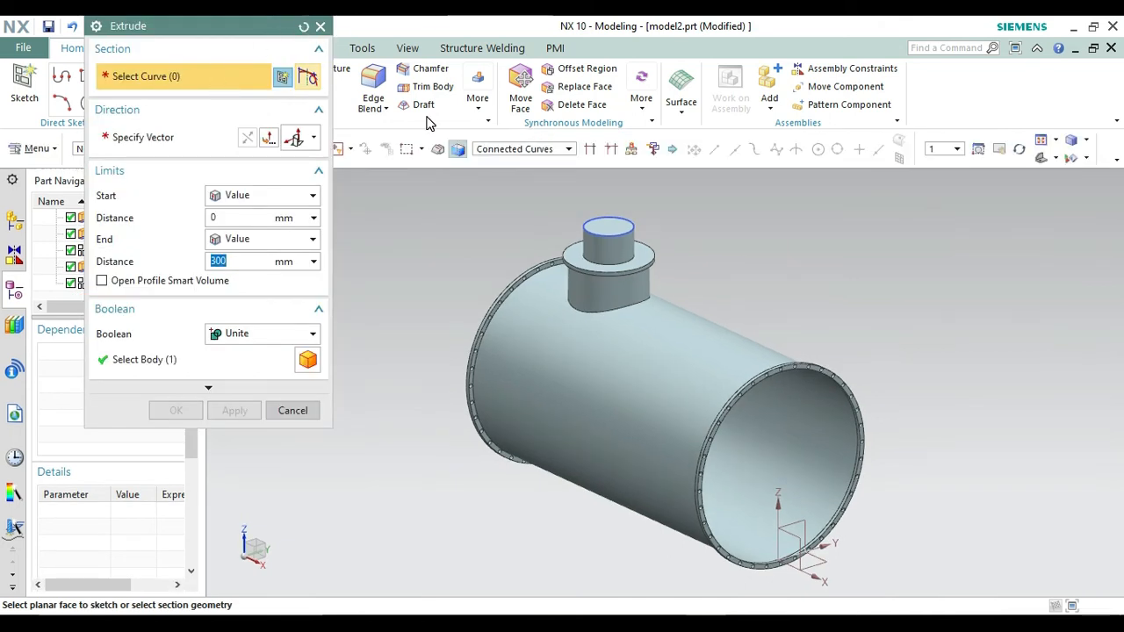
left_click(631, 229)
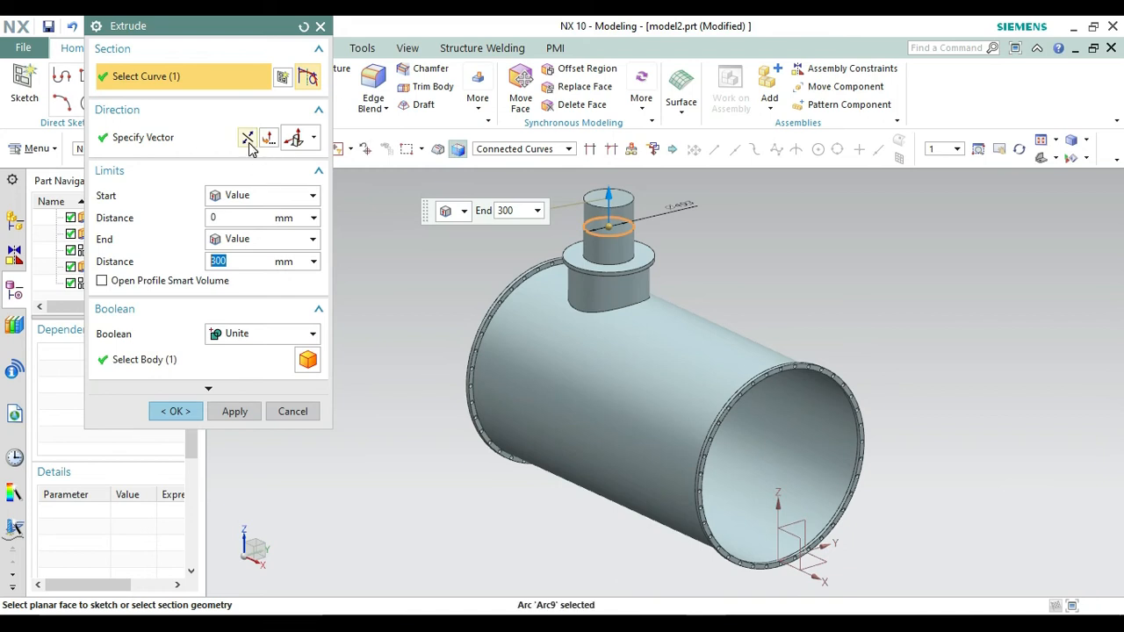
left_click(248, 139)
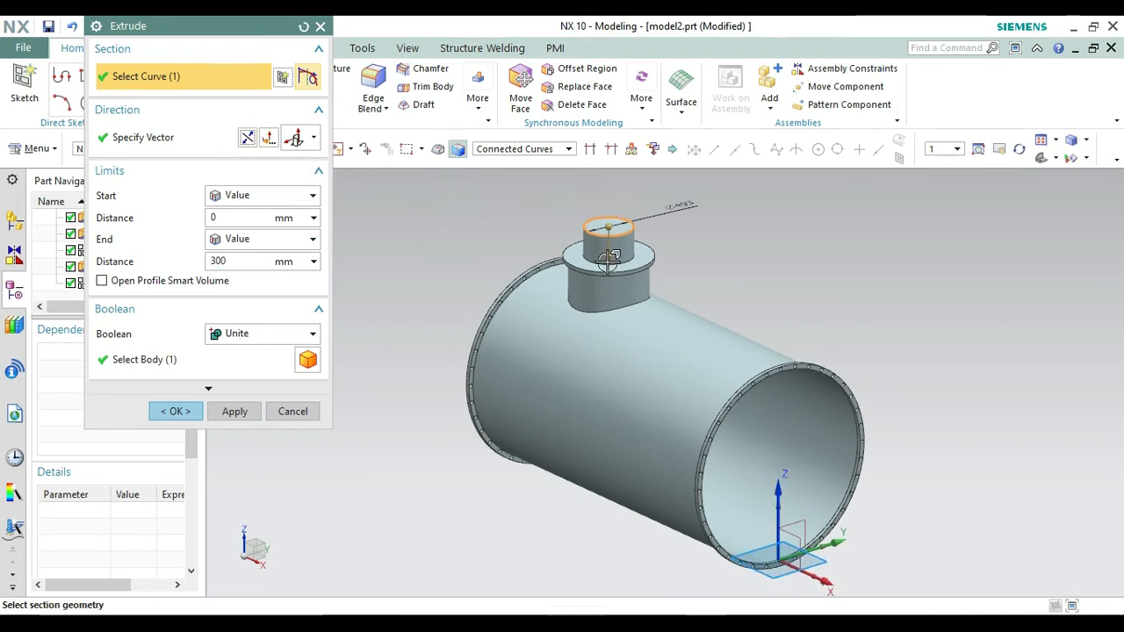
left_click_drag(608, 259, 632, 349)
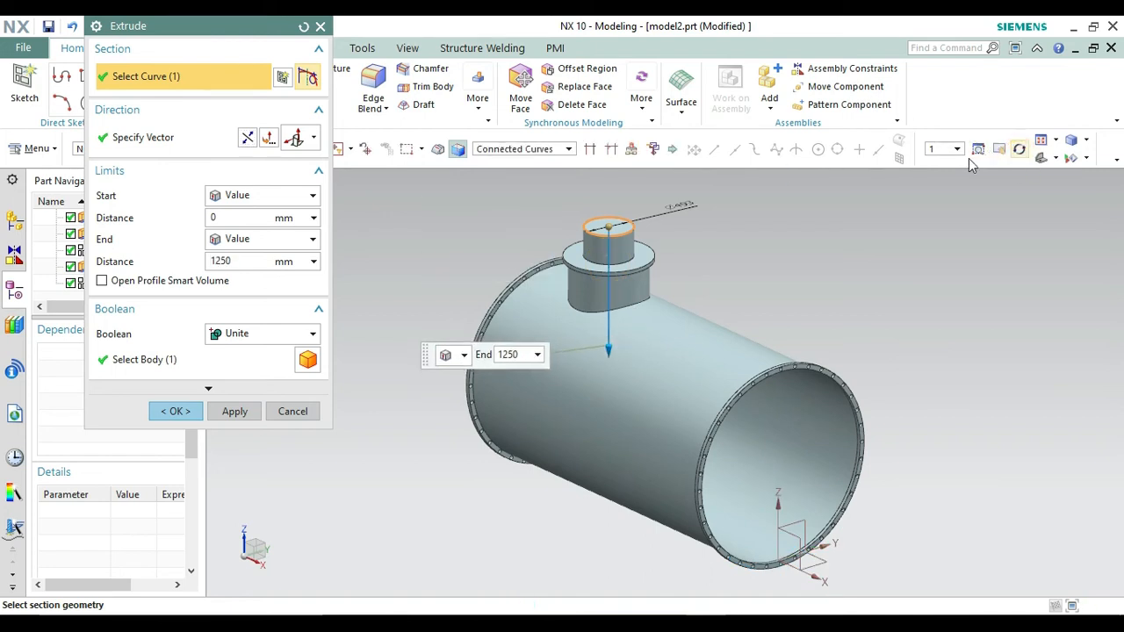
left_click(274, 241)
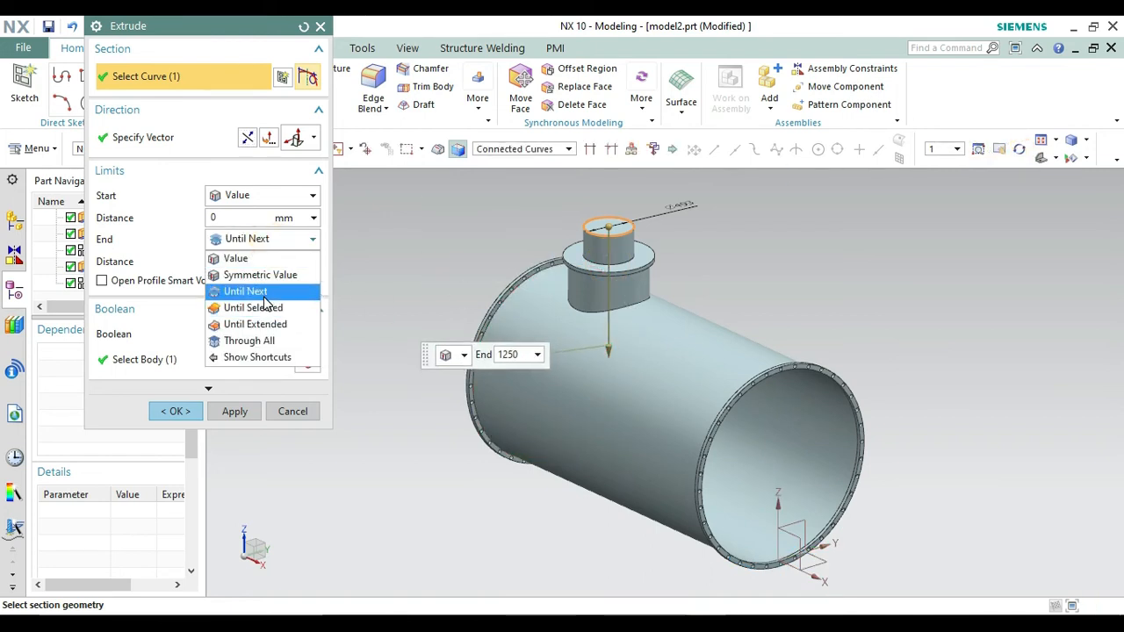
left_click(262, 290)
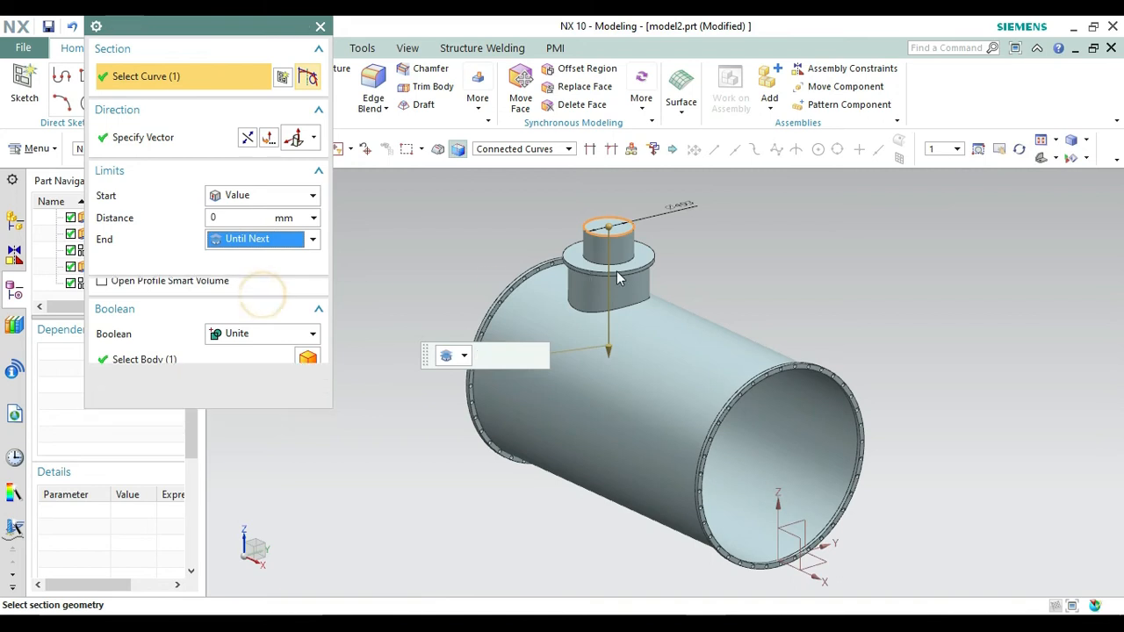
left_click(1019, 149)
left_click_drag(947, 266, 887, 223)
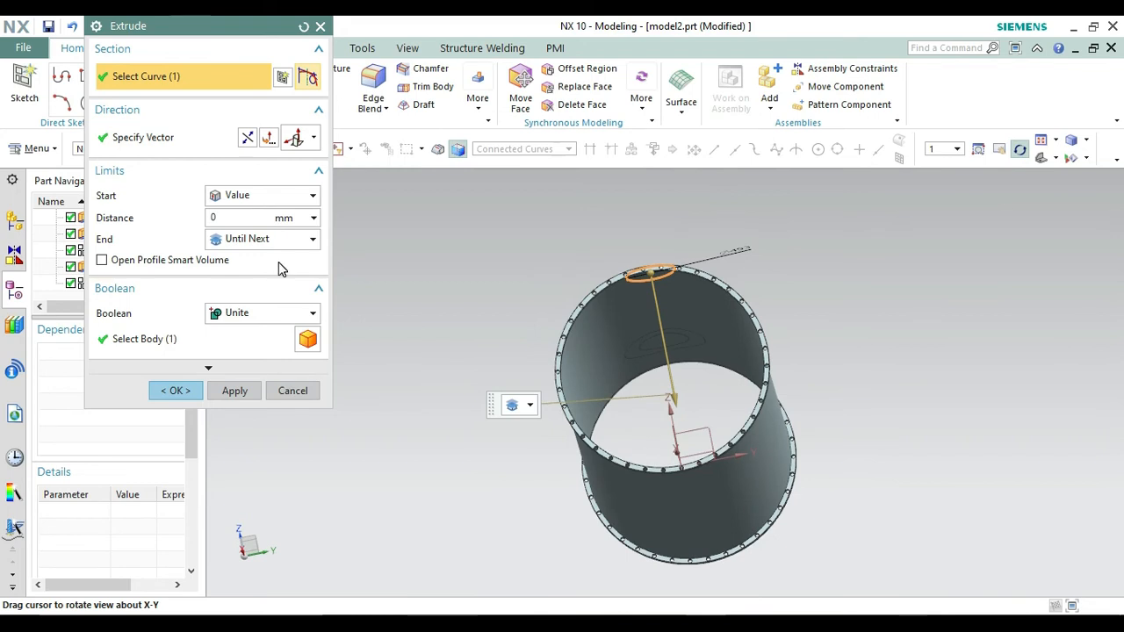
left_click(269, 320)
left_click(239, 364)
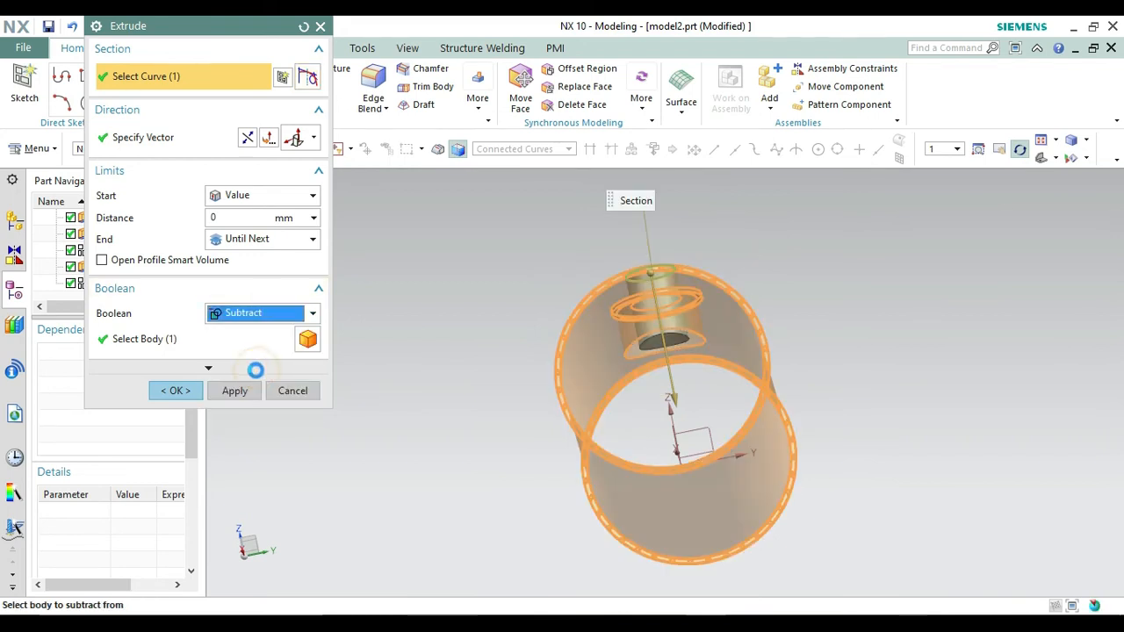
left_click(175, 395)
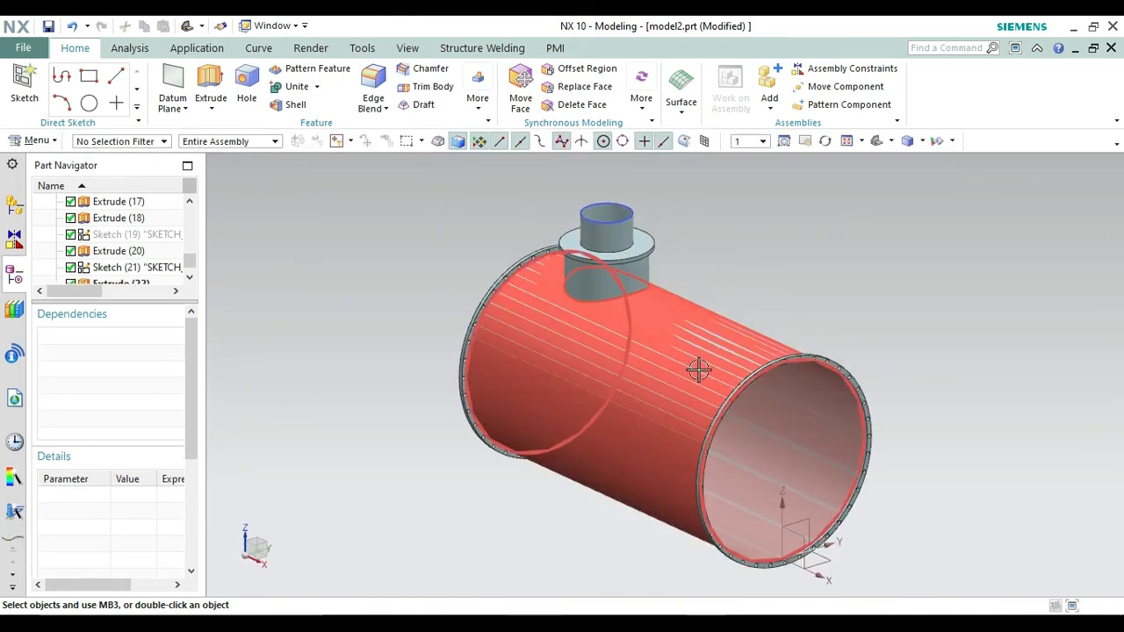
Hide the sketch of the 493 mm circle on top of the neck
left_click(629, 214)
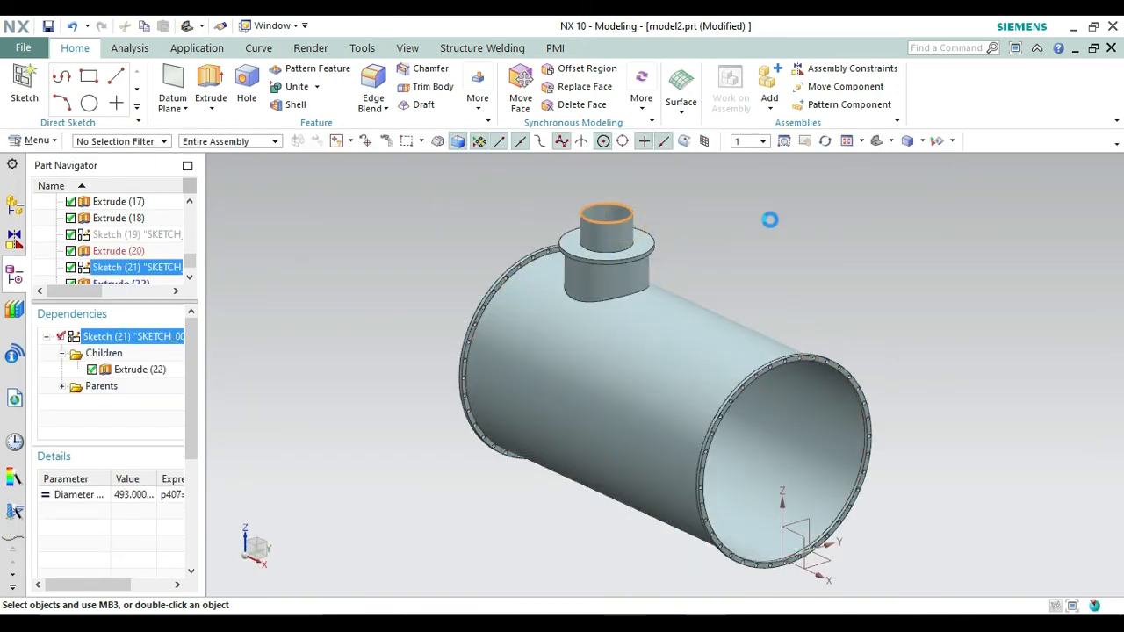
key("Escape")
left_click(825, 140)
left_click_drag(793, 233, 734, 227)
key("Home")
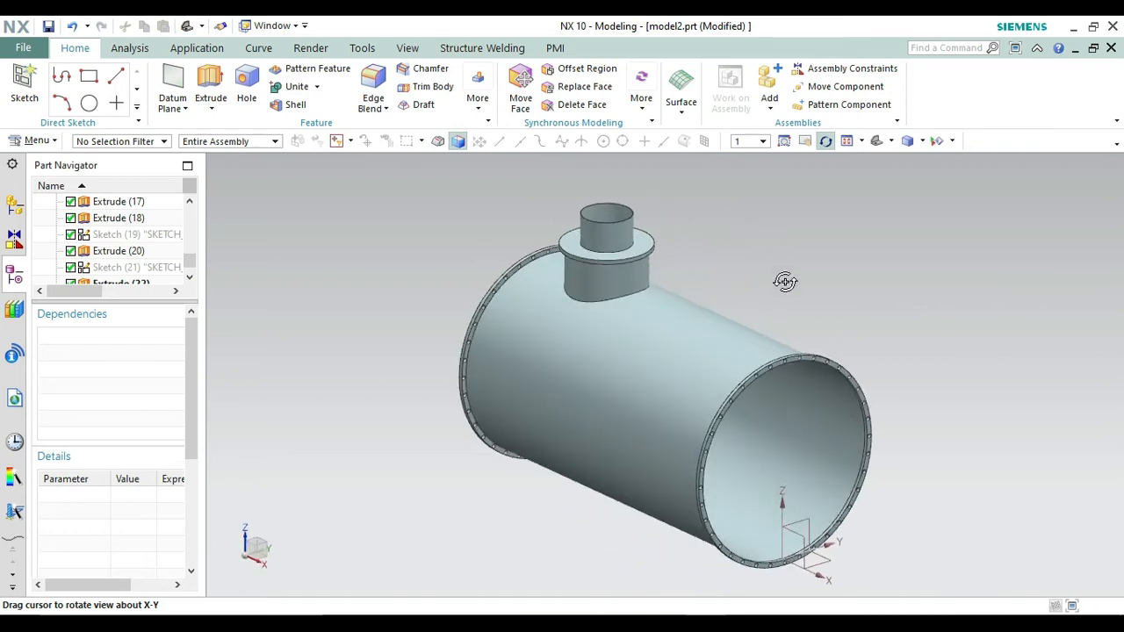
left_click_drag(863, 298, 810, 367)
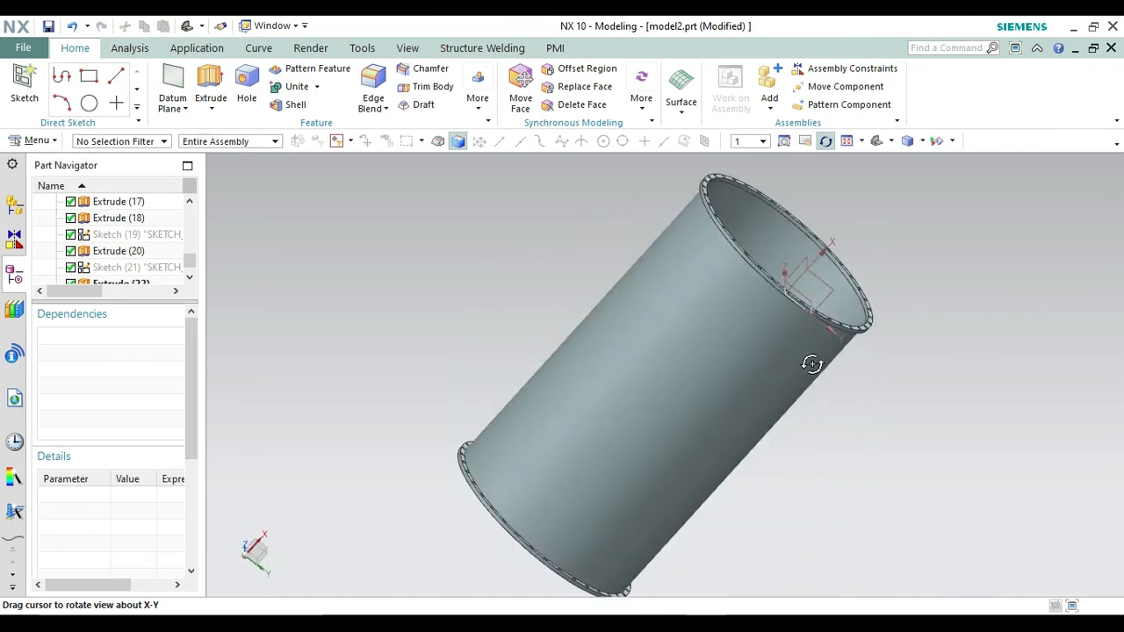
key("Home")
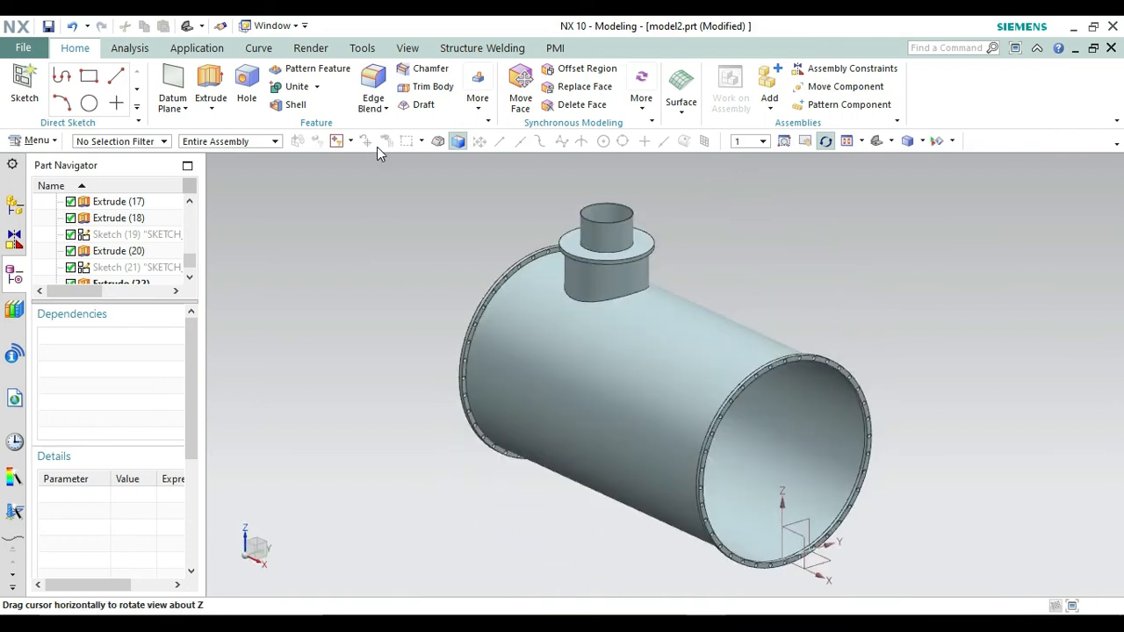
Save the part under the new name TANK 1
left_click(23, 48)
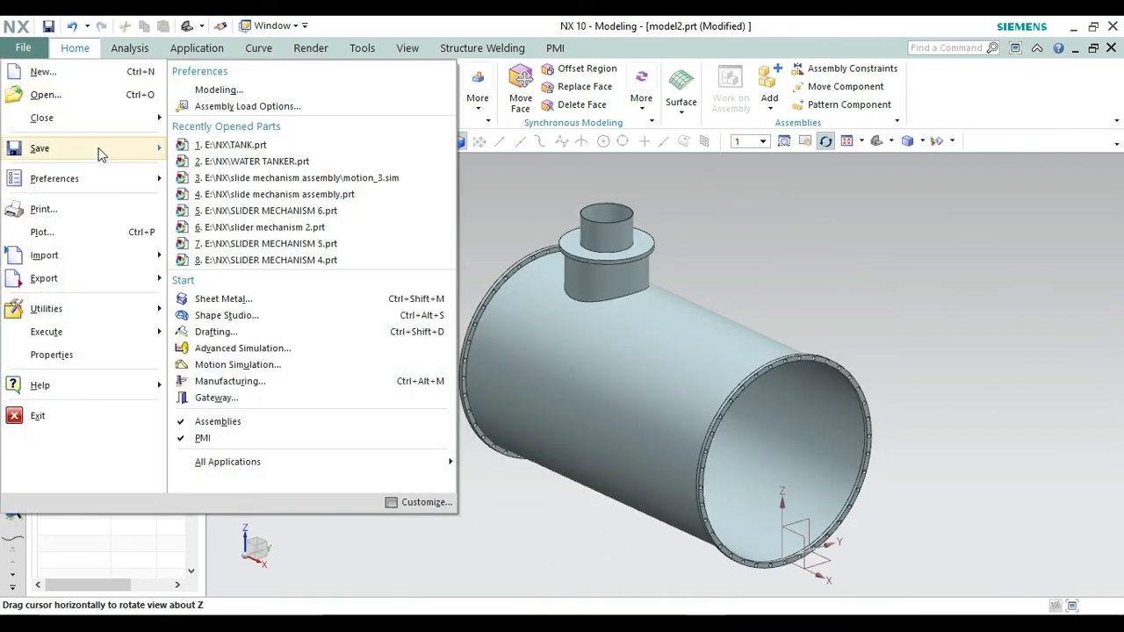
mouse_move(104, 151)
left_click(183, 157)
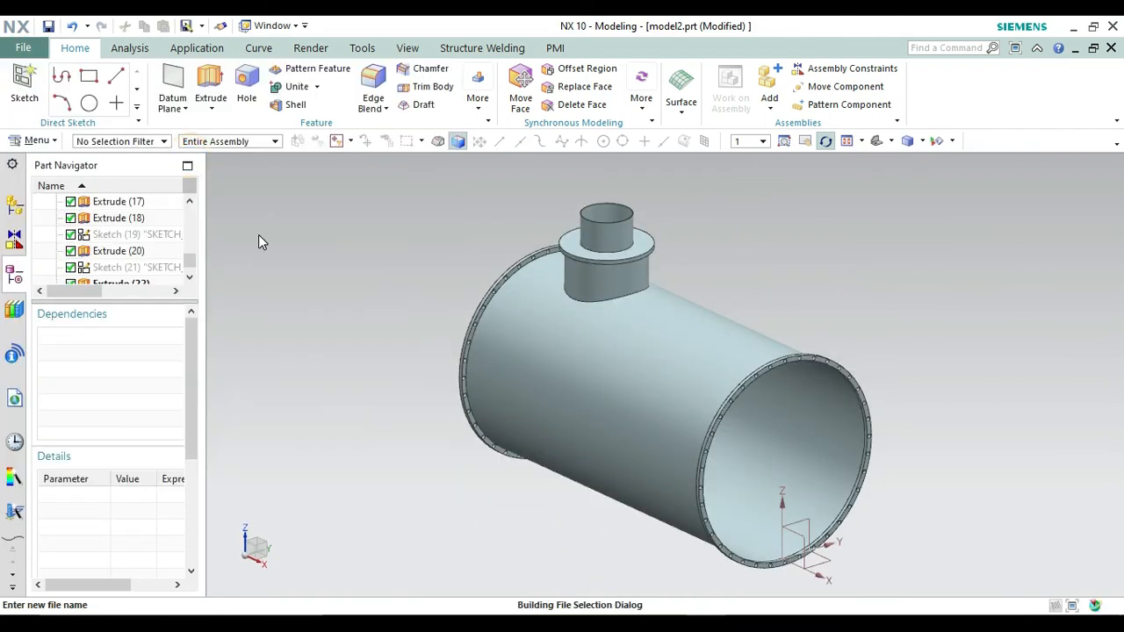
type("TANK 1")
key("Return")
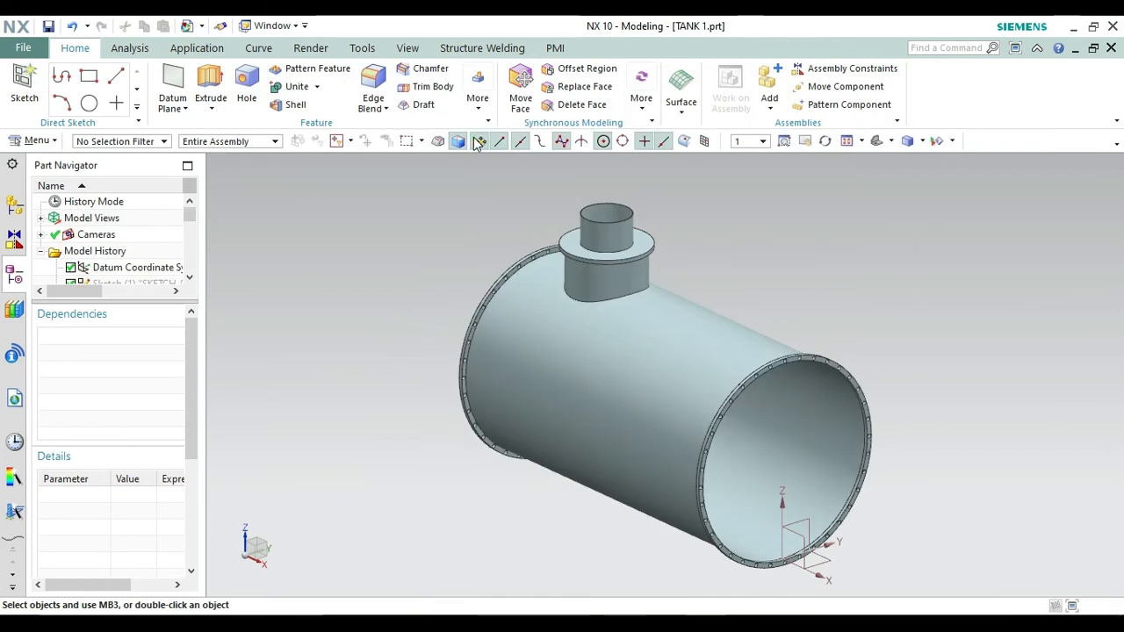
Create a datum plane offset 500 mm below the underside of the tank's cylindrical face
left_click(825, 141)
left_click_drag(827, 167, 866, 151)
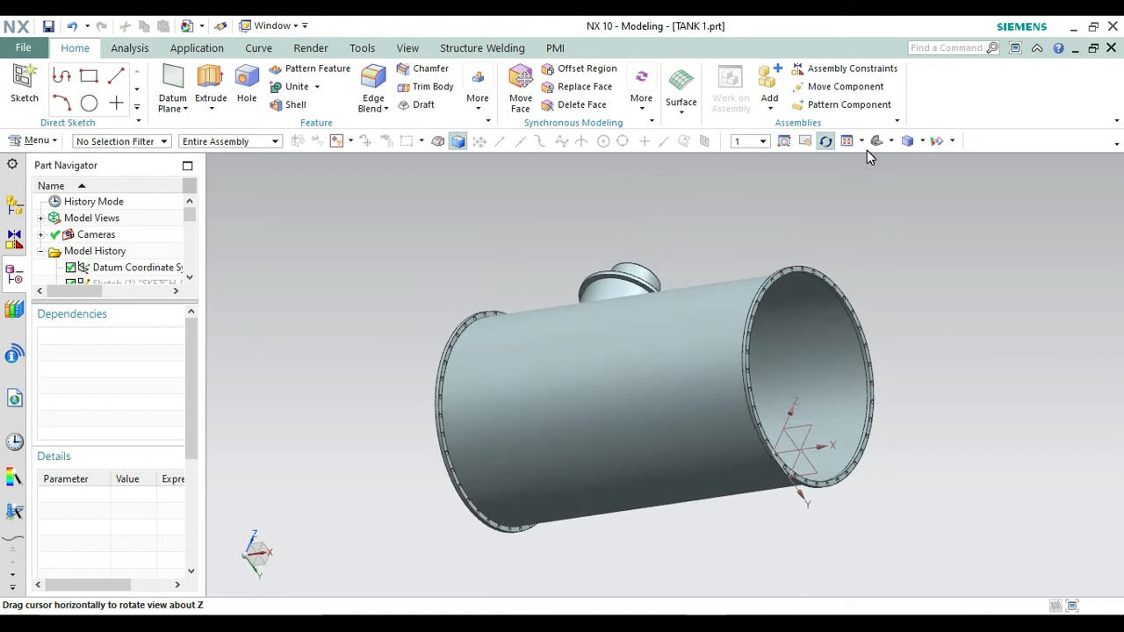
key("Escape")
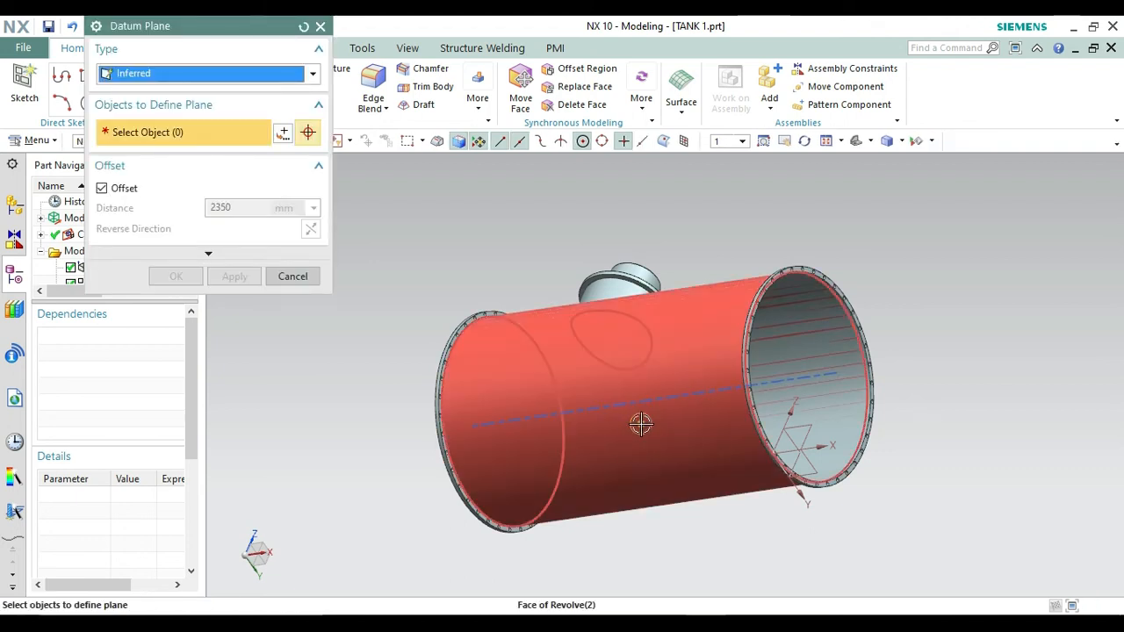
left_click(642, 420)
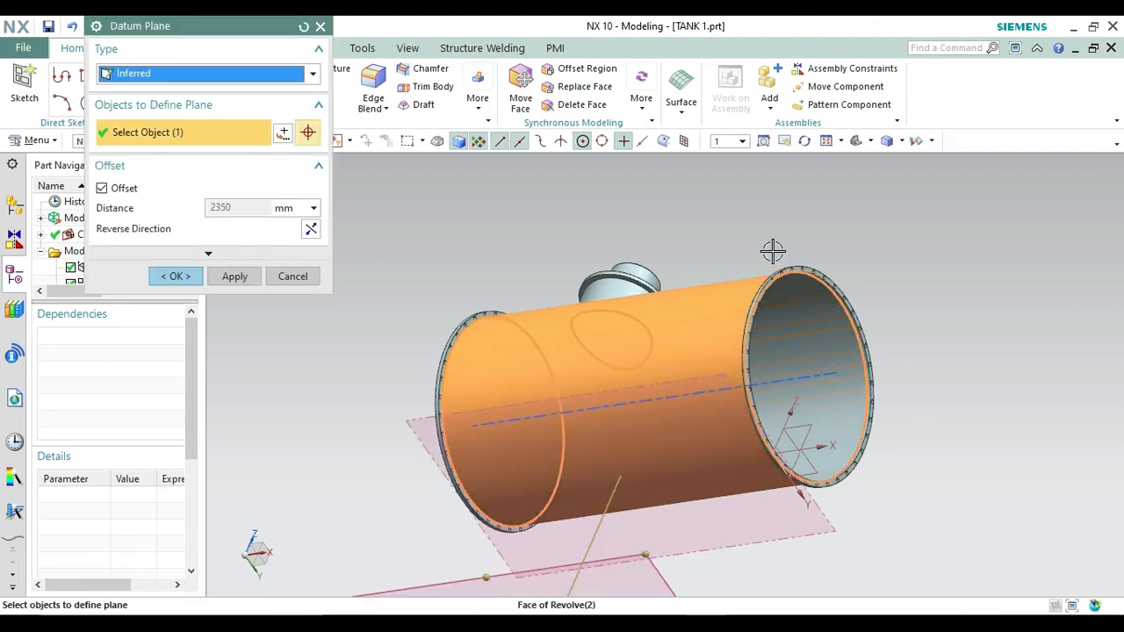
left_click(825, 144)
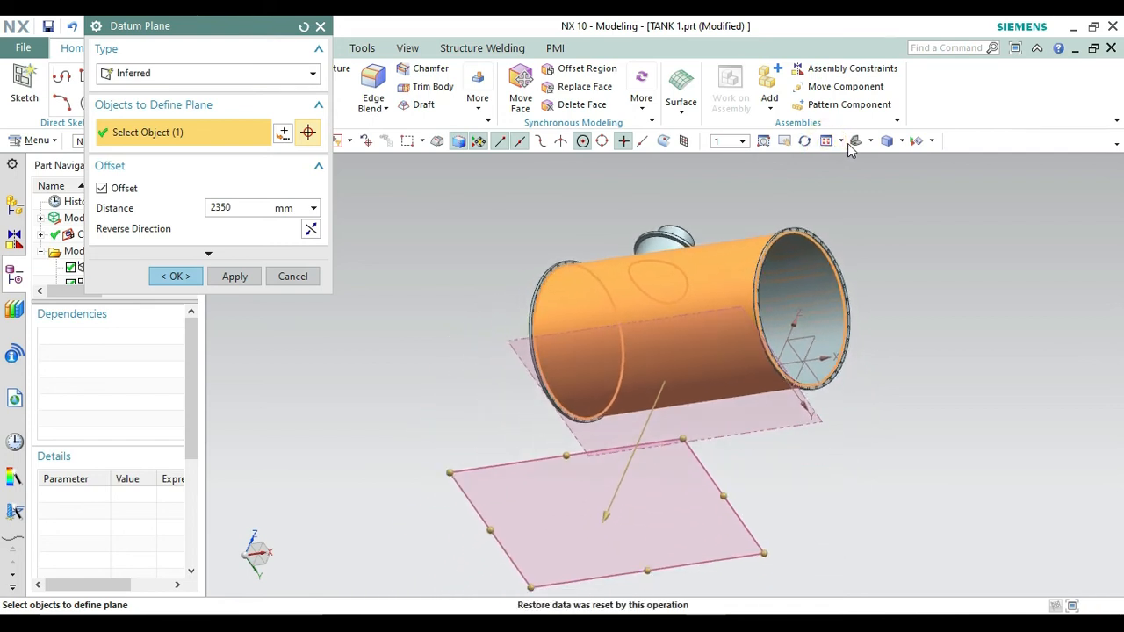
left_click(853, 142)
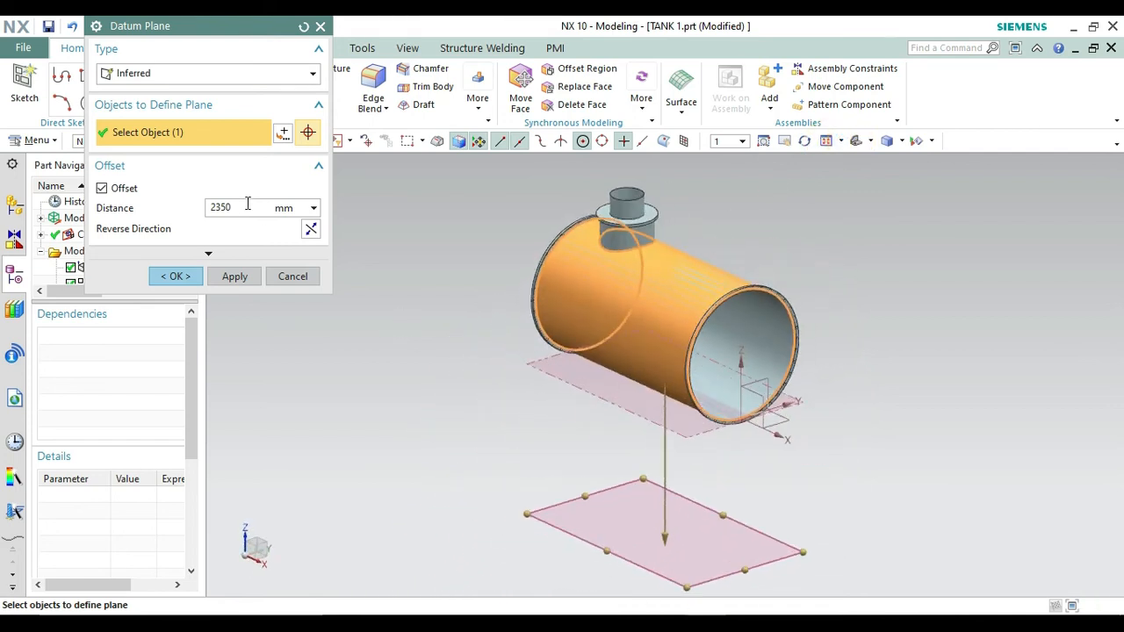
left_click(244, 207)
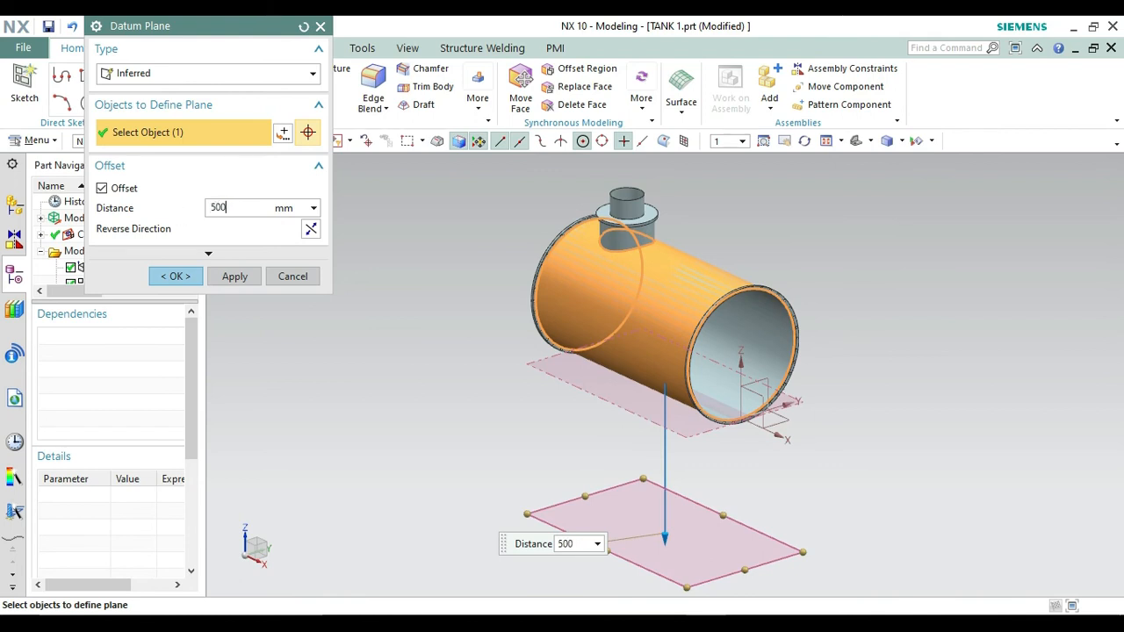
key("Return")
left_click(161, 278)
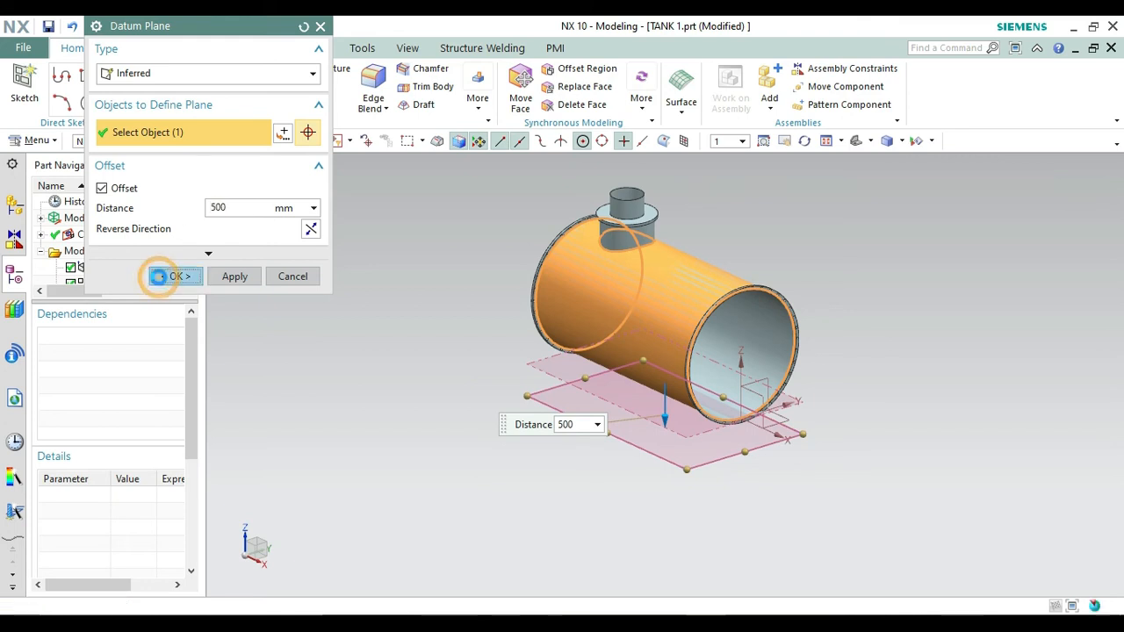
Start a sketch on the datum plane below the tank and draw a rectangle 300 mm wide and 2000 mm high near the tank's far end
left_click(805, 145)
left_click_drag(888, 270, 915, 231)
left_click(823, 140)
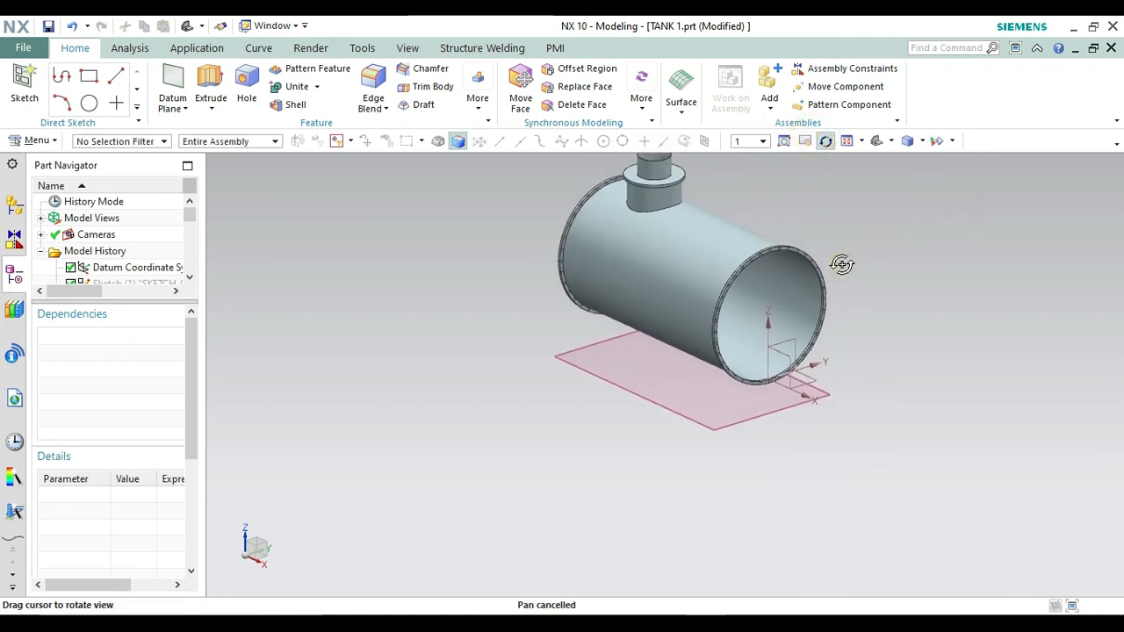
mouse_move(843, 261)
left_mouse_down()
mouse_move(852, 193)
mouse_move(880, 221)
left_mouse_up()
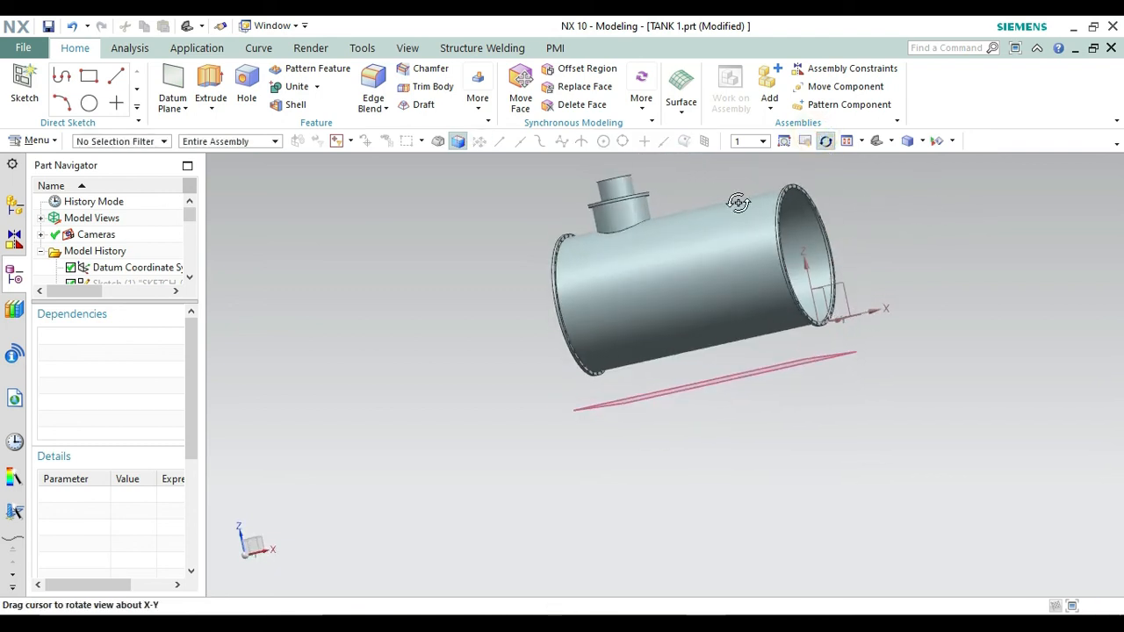
left_click(25, 81)
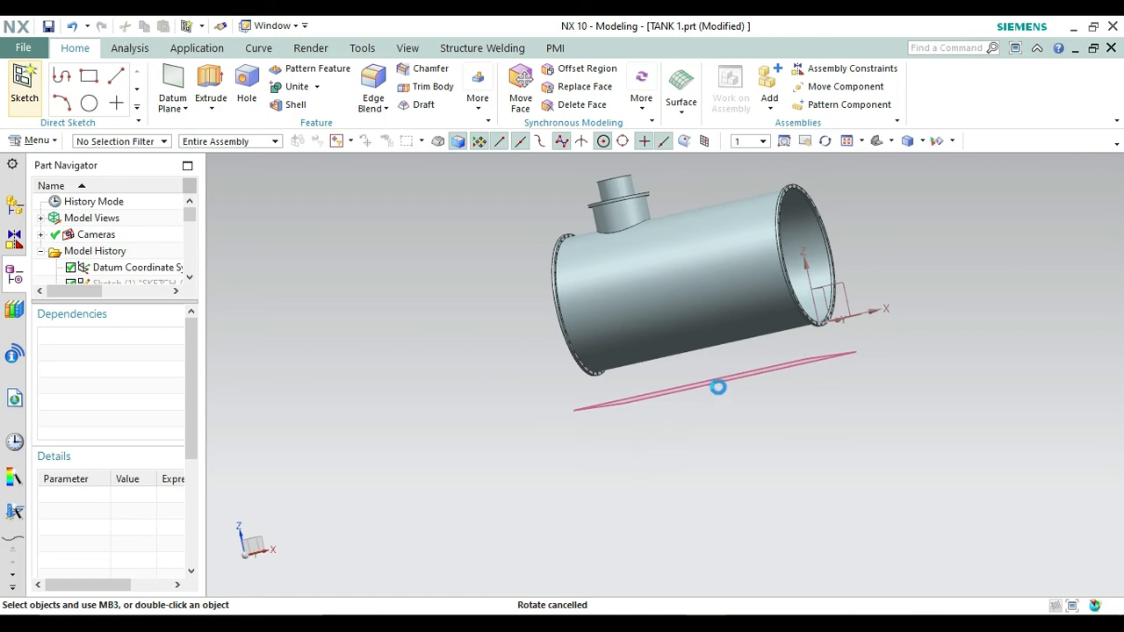
left_click(714, 383)
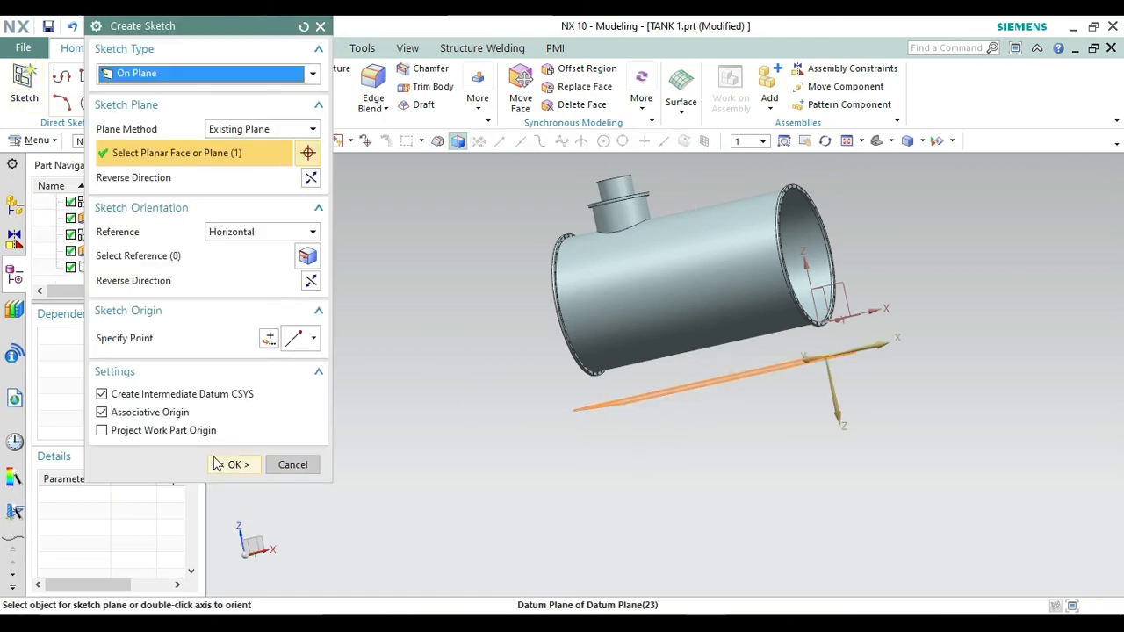
left_click(225, 464)
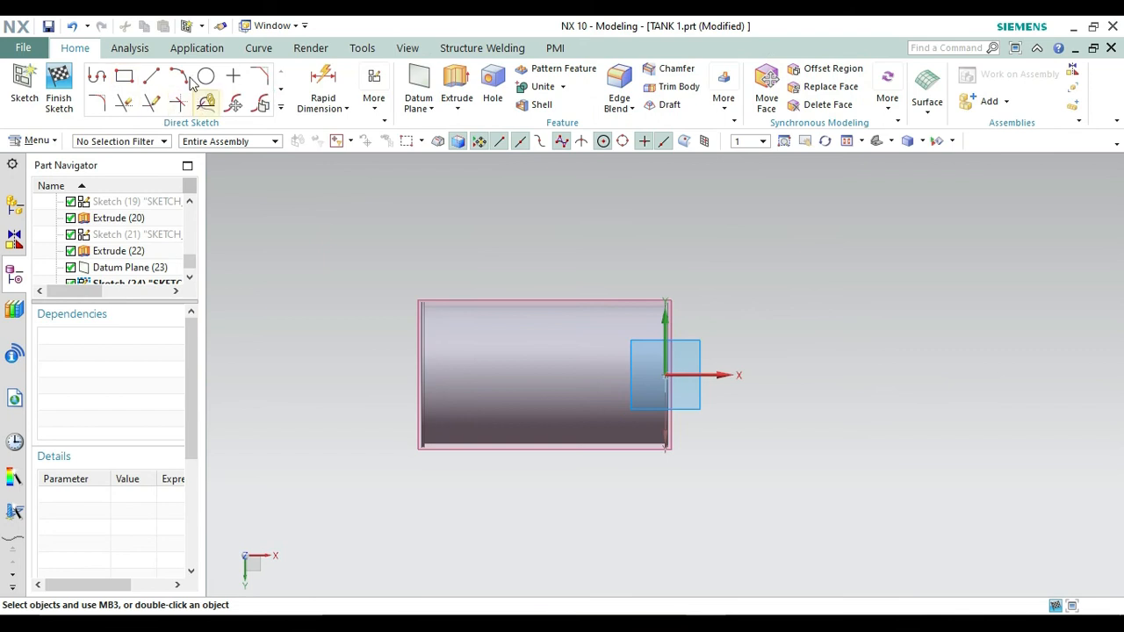
left_click(124, 77)
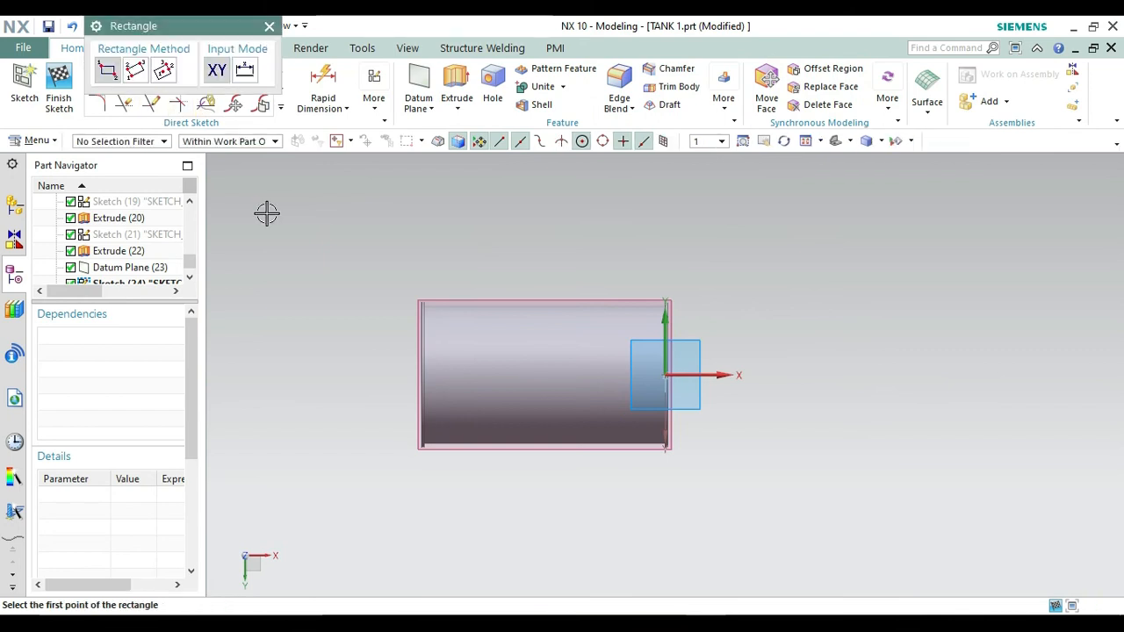
left_click(445, 327)
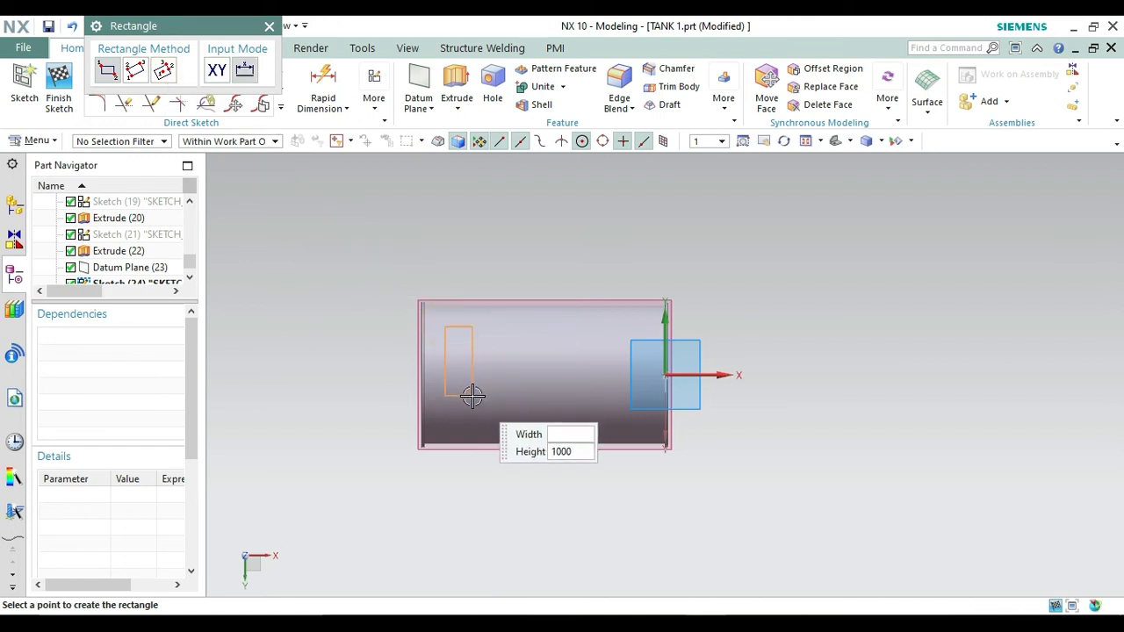
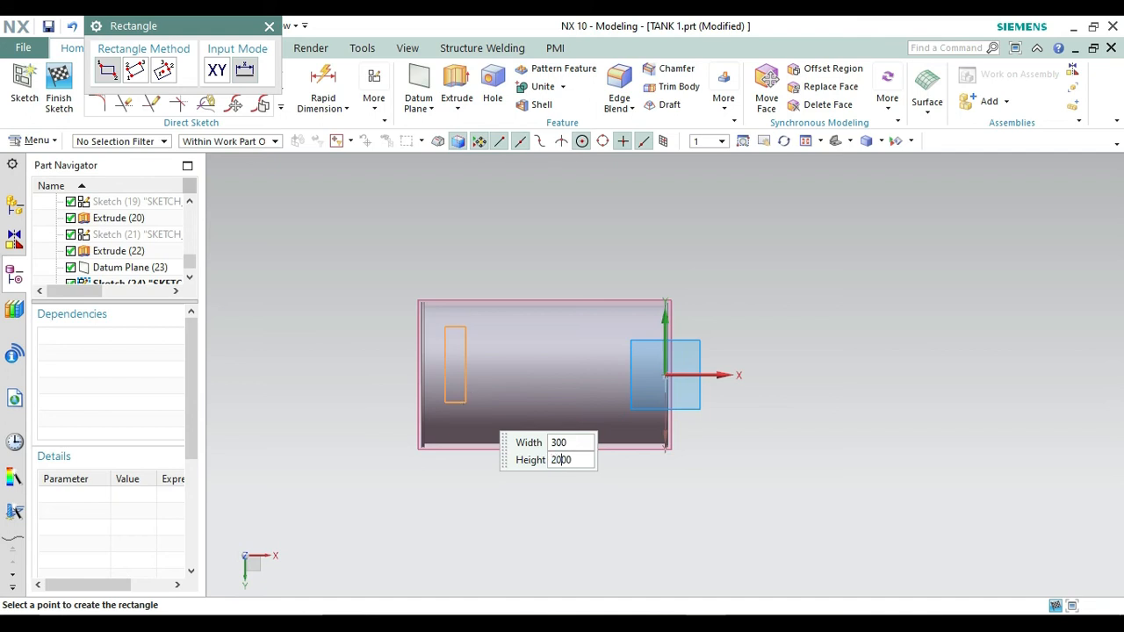
left_click(475, 415)
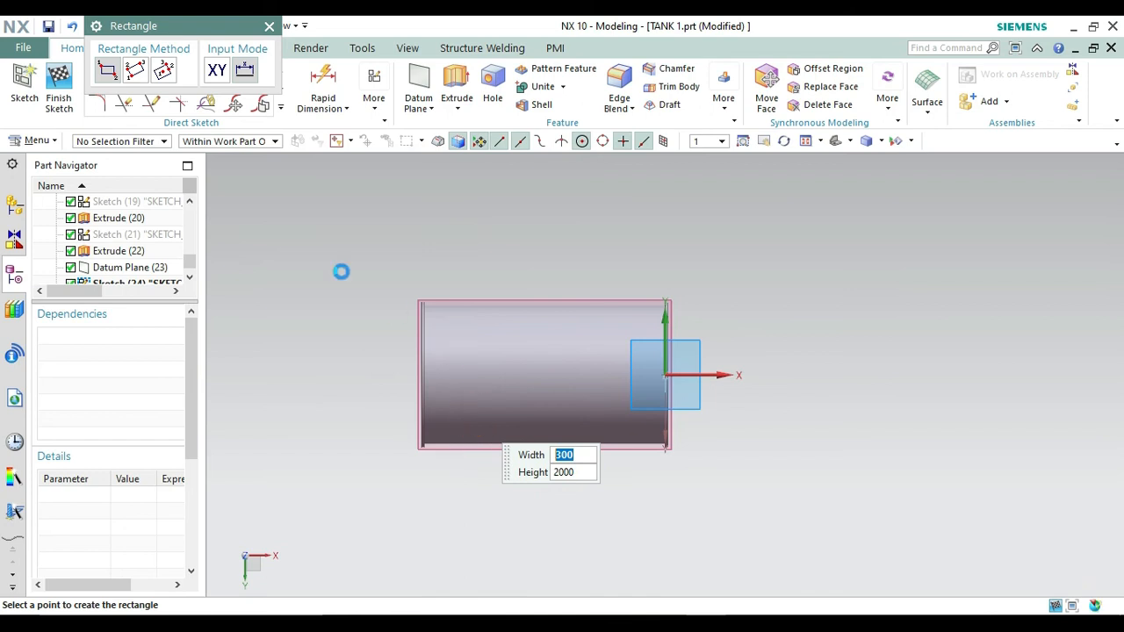
left_click(269, 26)
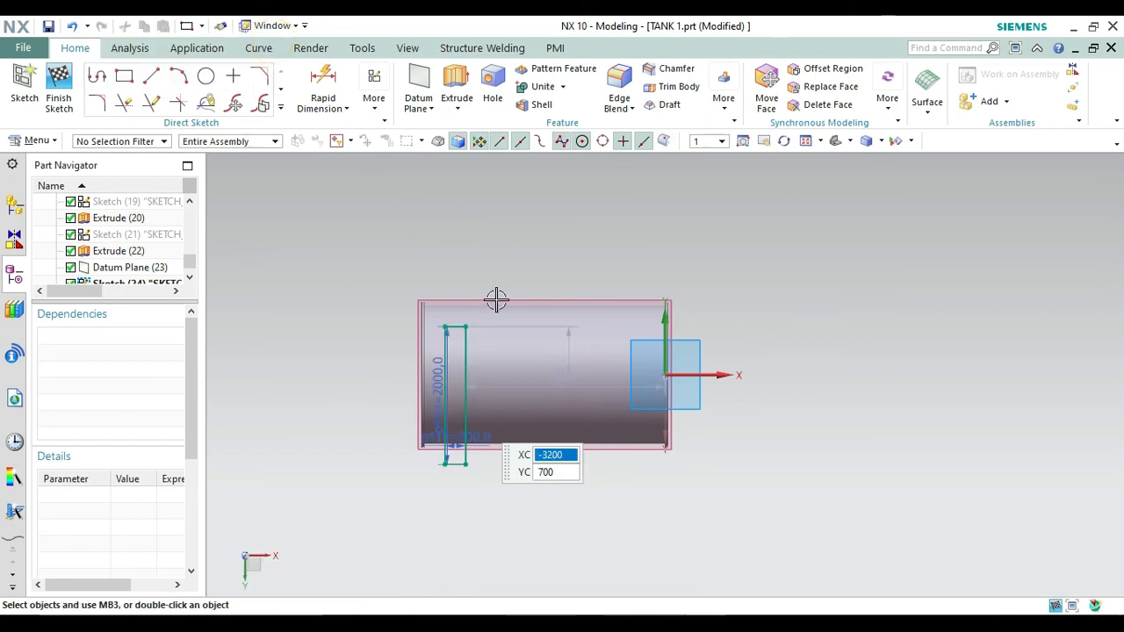
Set the rectangle's offsets to 1000 mm from the X axis and 1750+875 mm from the Y axis, and finish the sketch
double_click(570, 352)
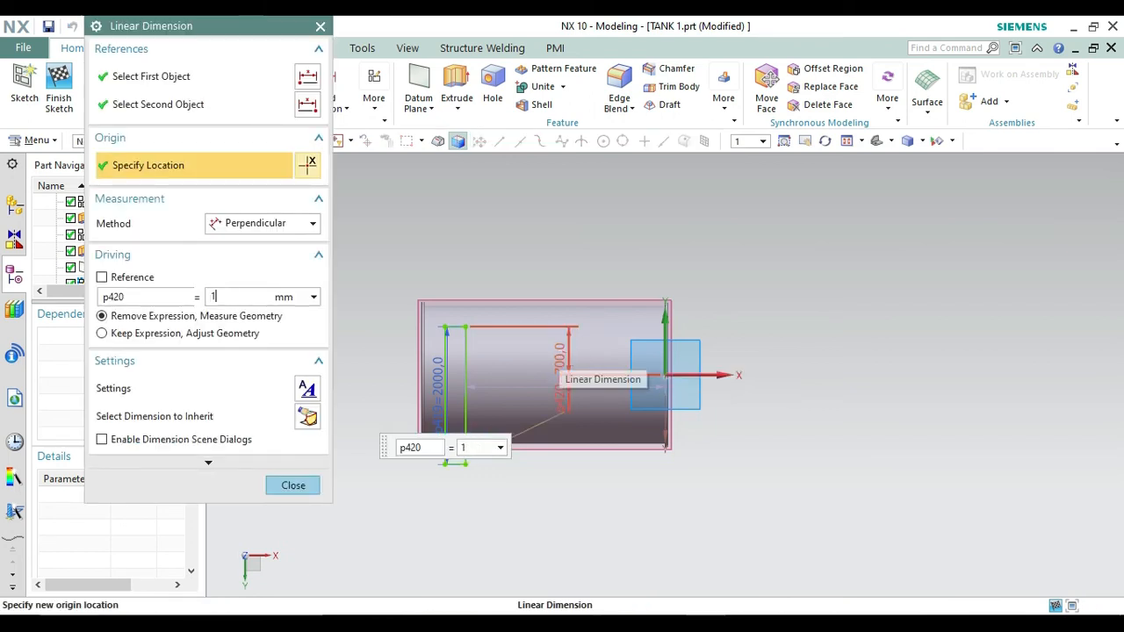
key("Return")
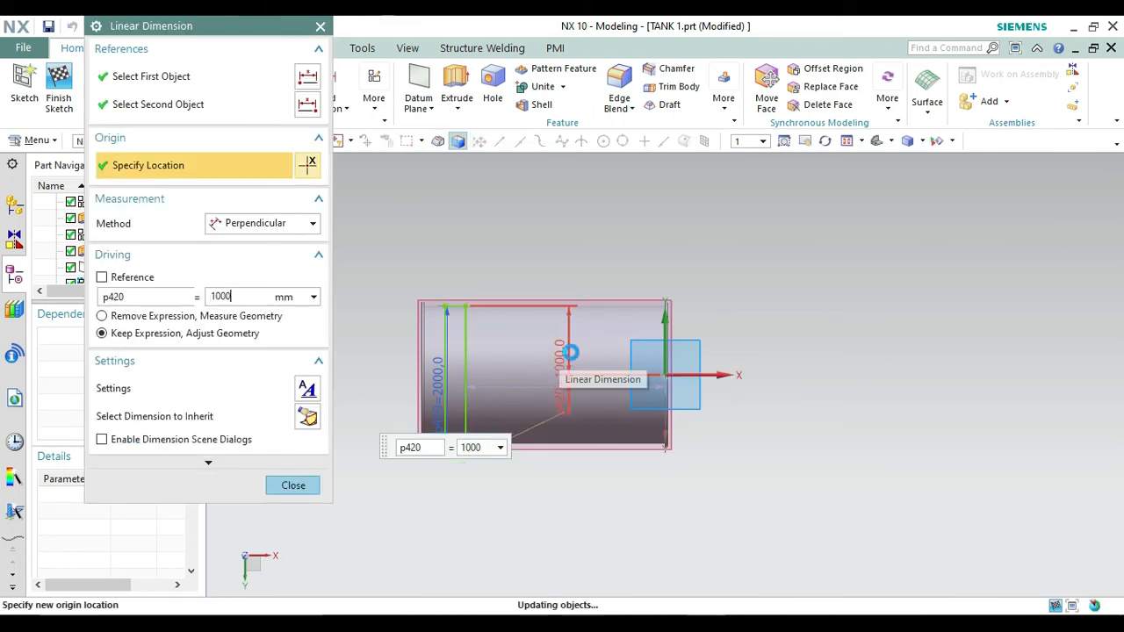
left_click(296, 488)
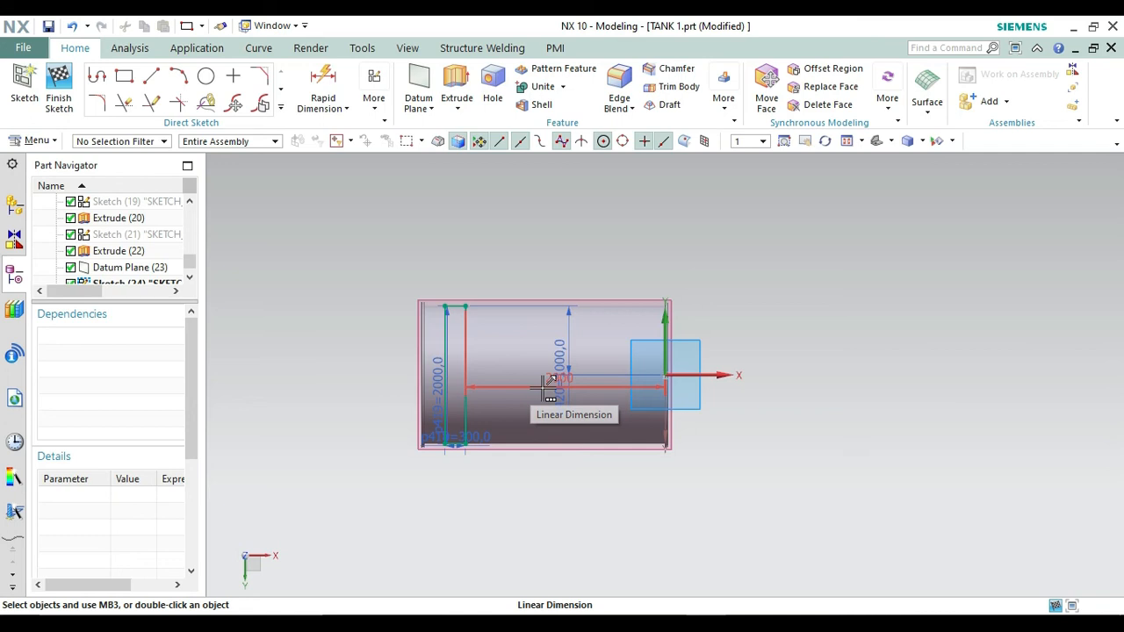
left_click(542, 387)
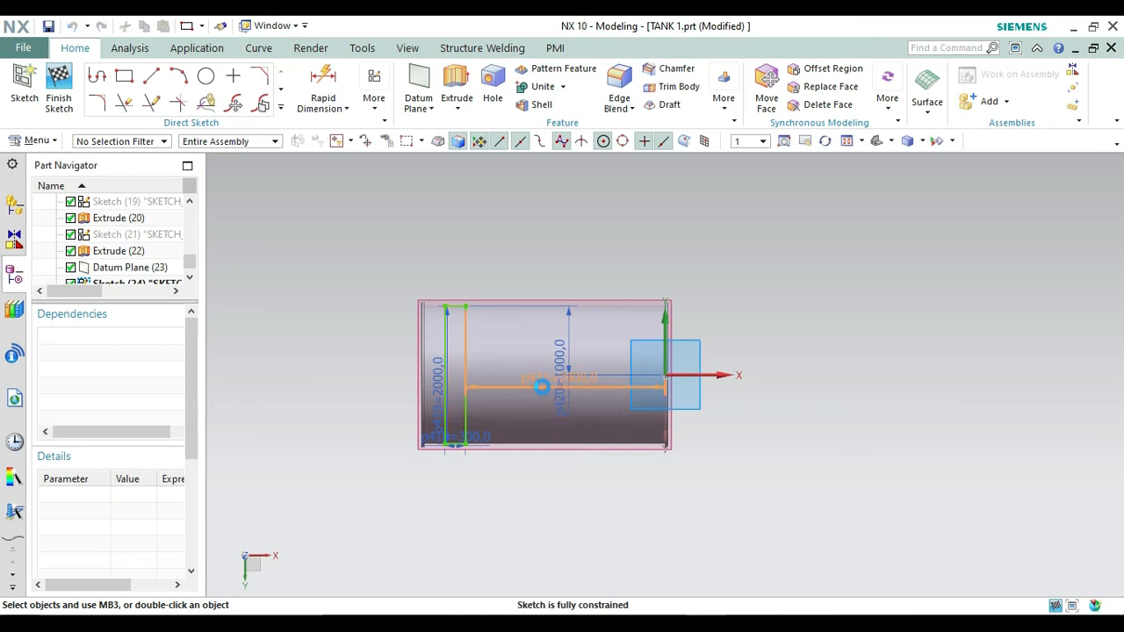
double_click(541, 387)
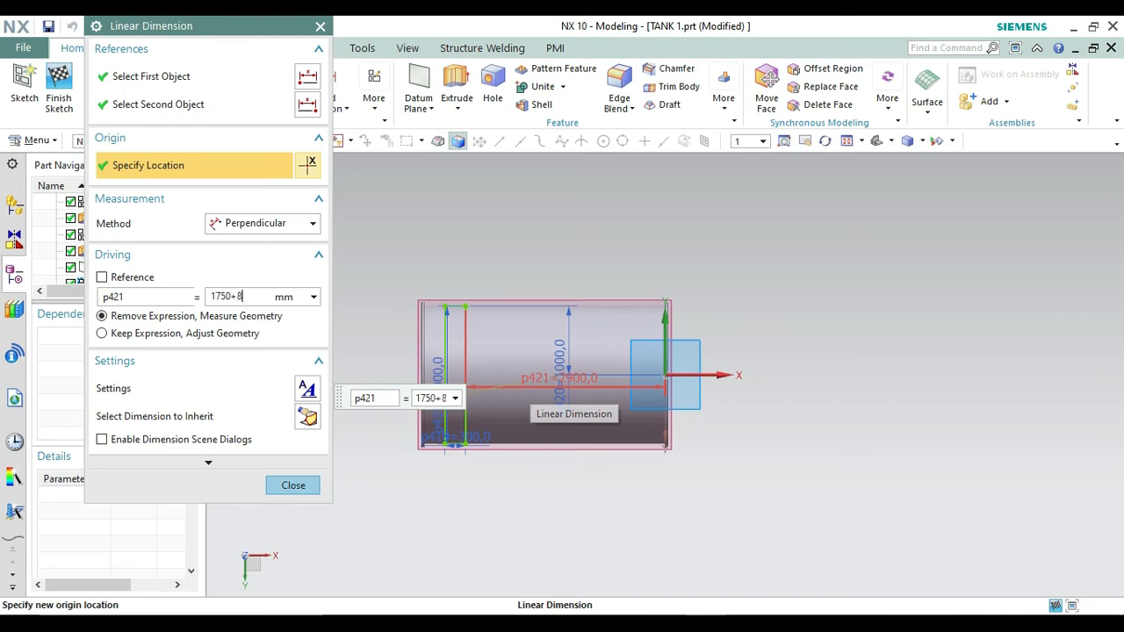
key("Return")
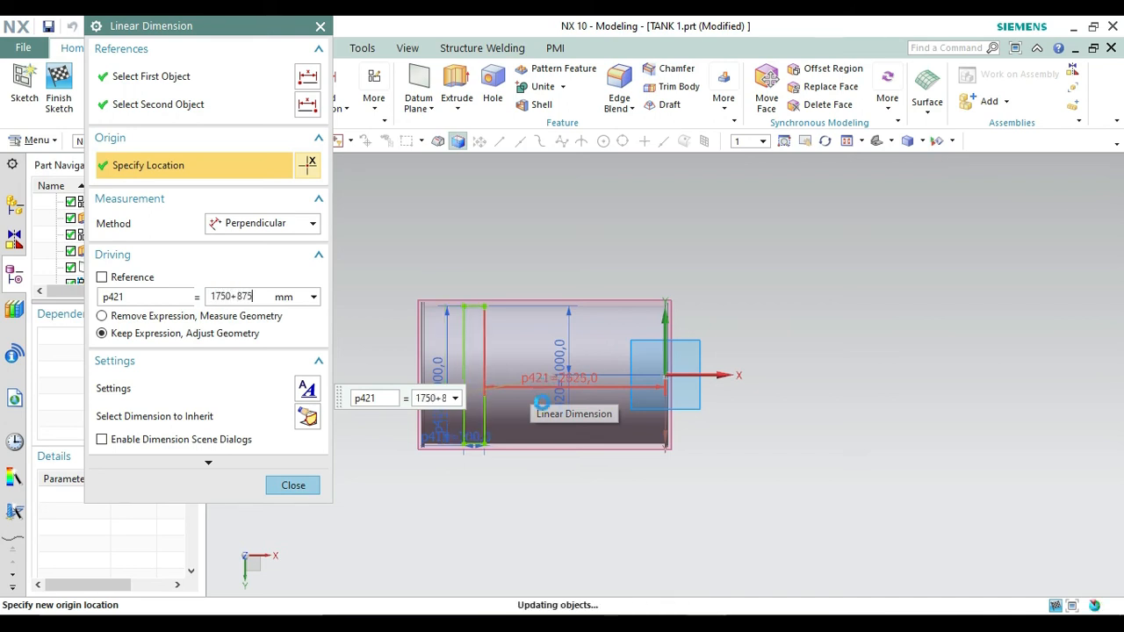
left_click(293, 485)
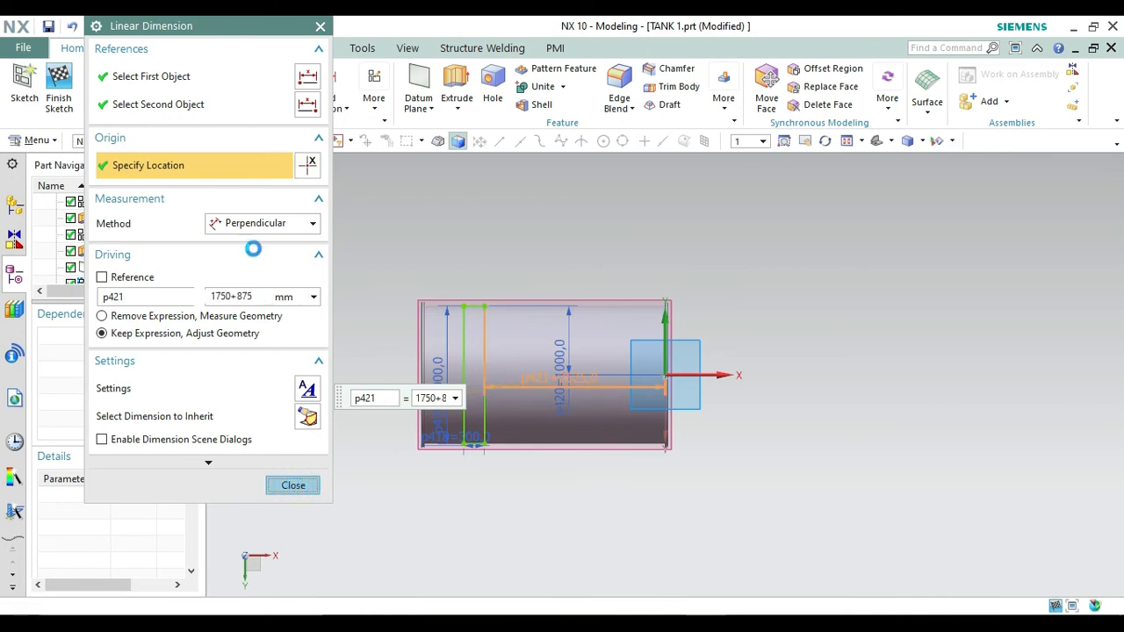
left_click(76, 104)
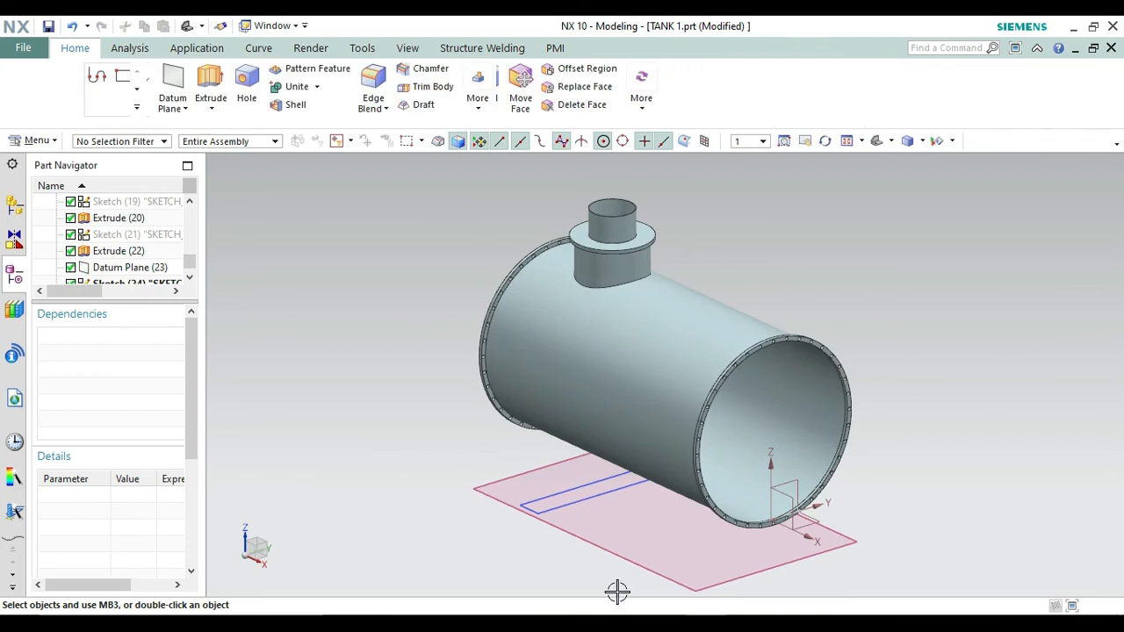
Extrude the rectangle upward until next and unite it with the tank body to form a support leg
left_click(208, 78)
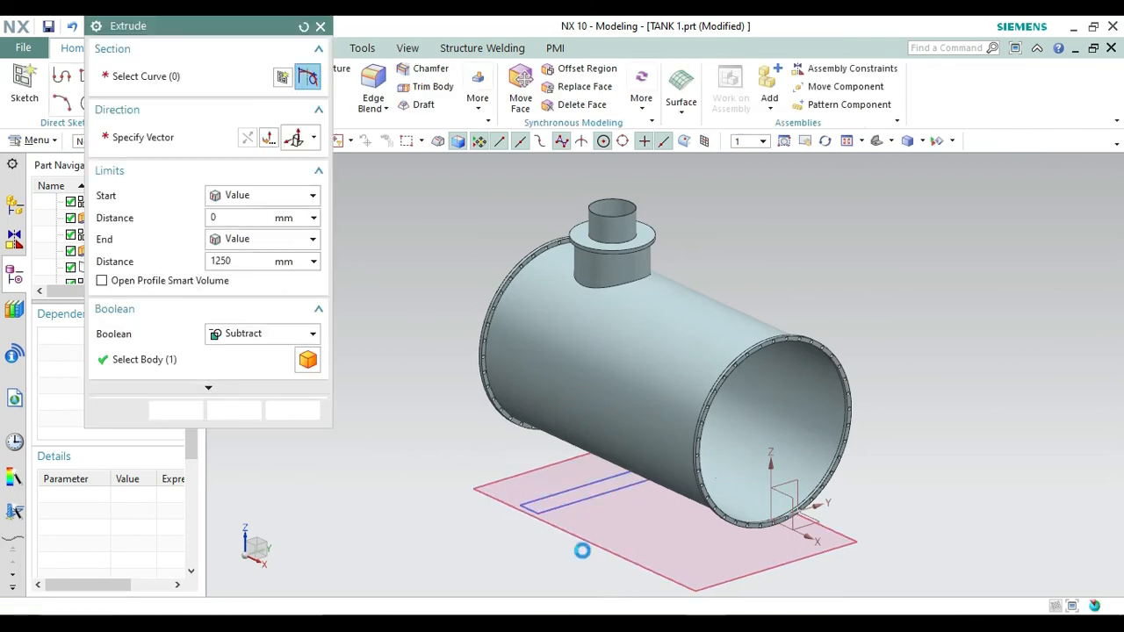
left_click(571, 507)
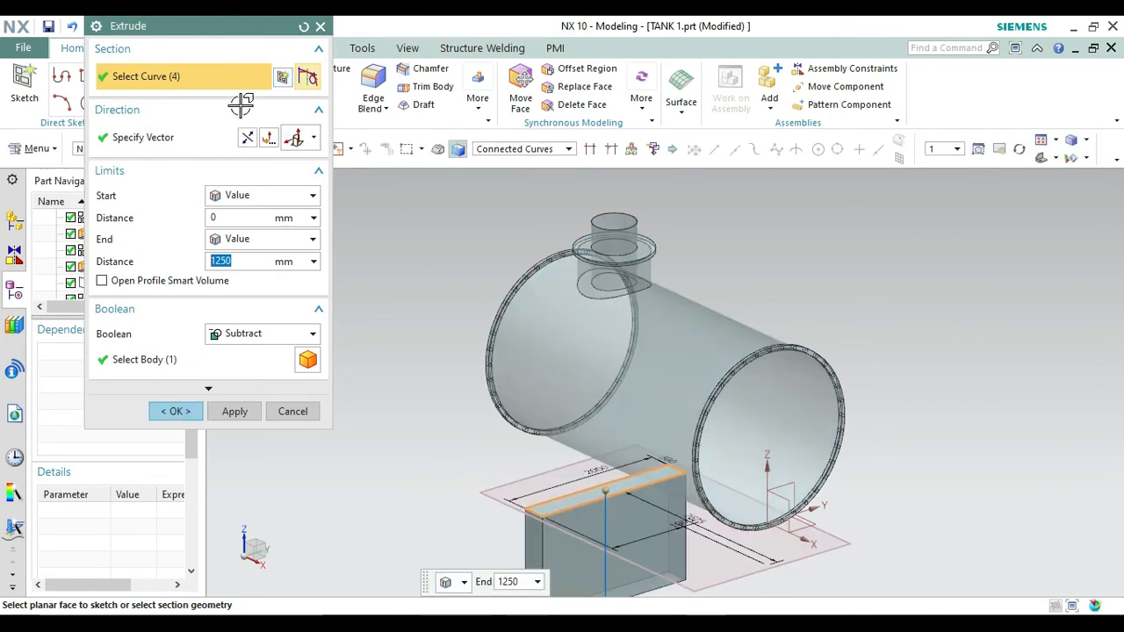
left_click(247, 139)
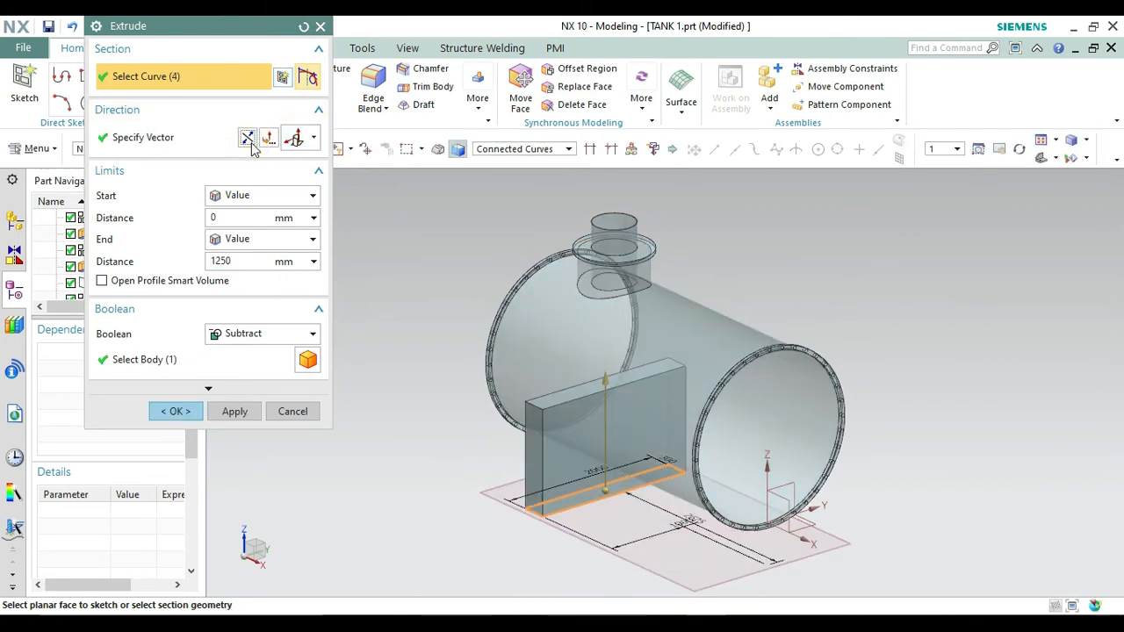
left_click(251, 240)
left_click(252, 285)
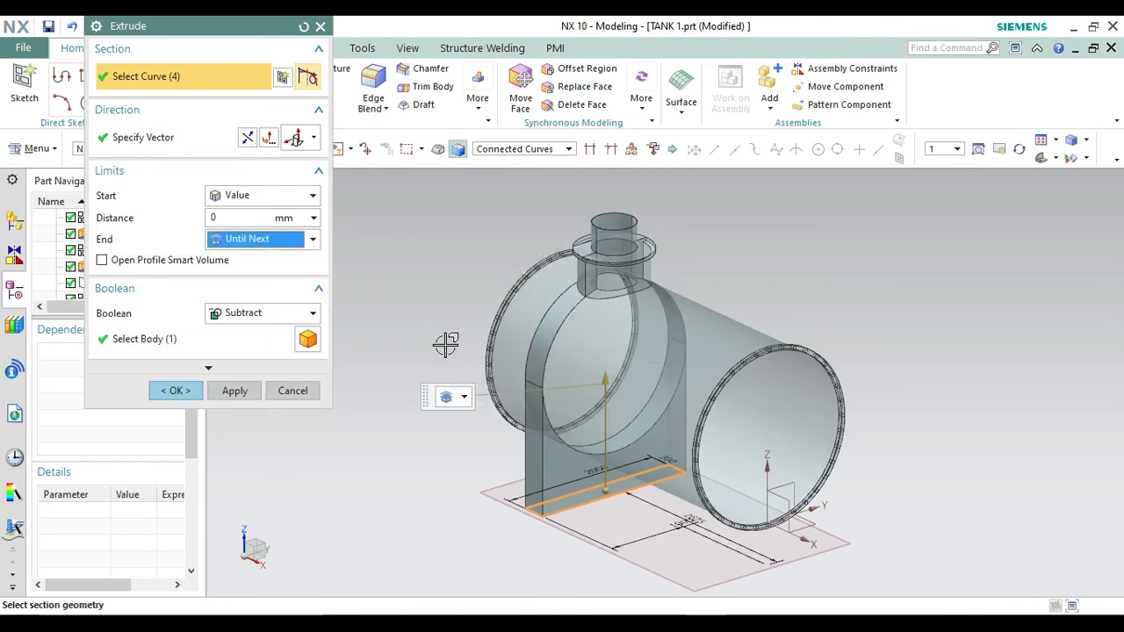
left_click(1002, 150)
left_click(1019, 150)
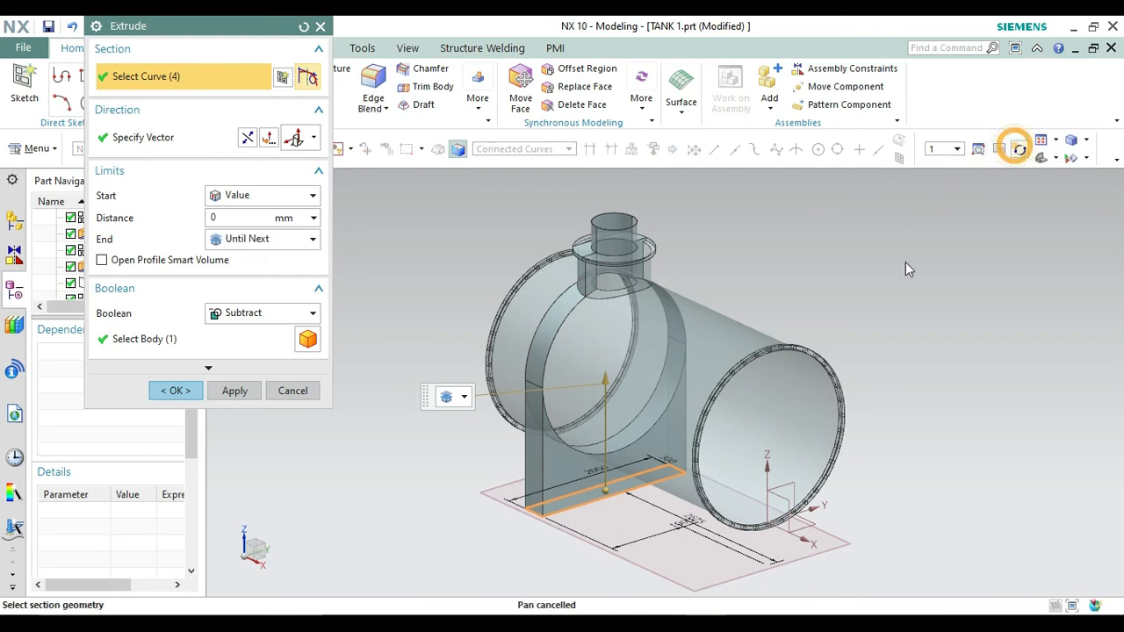
mouse_move(860, 303)
left_mouse_down()
mouse_move(918, 271)
mouse_move(942, 289)
mouse_move(864, 284)
left_mouse_up()
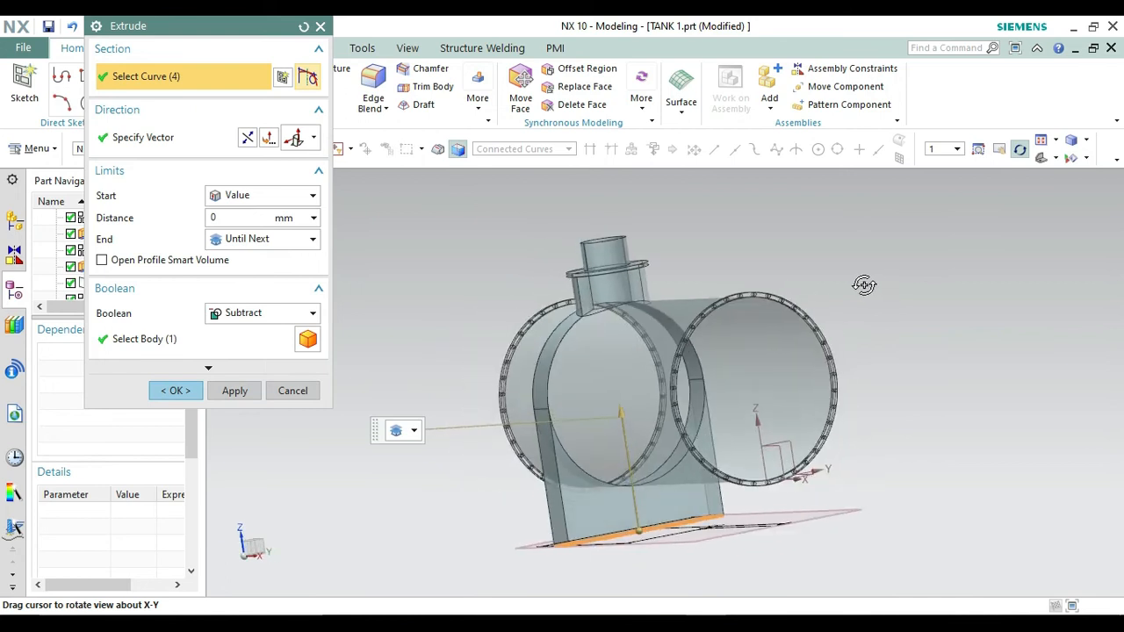
left_click(290, 314)
left_click(280, 346)
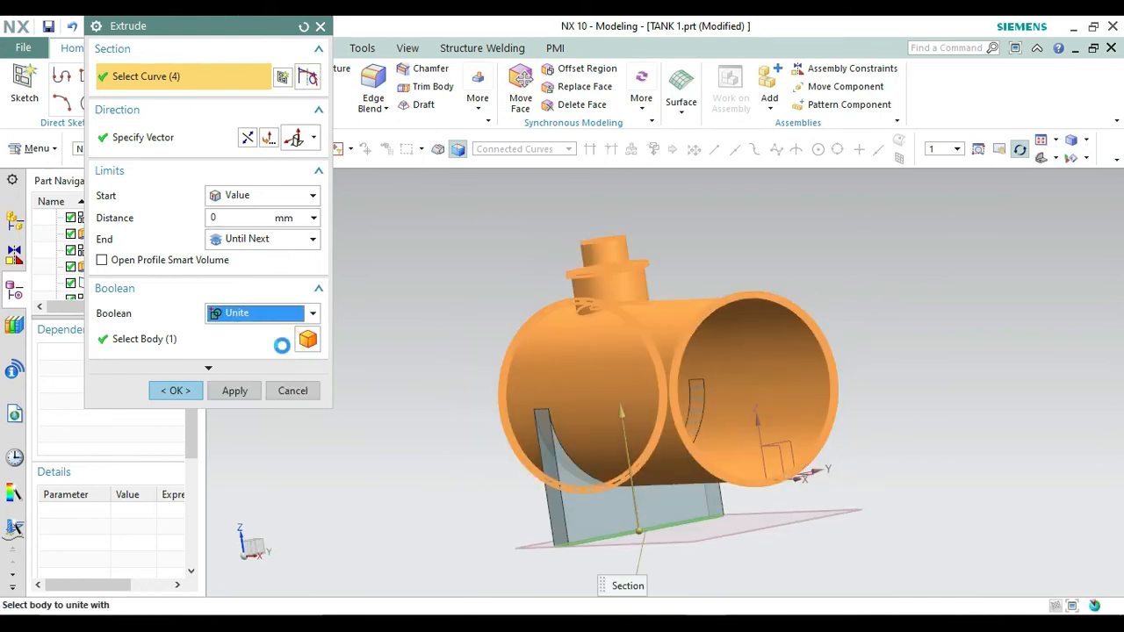
left_click(174, 390)
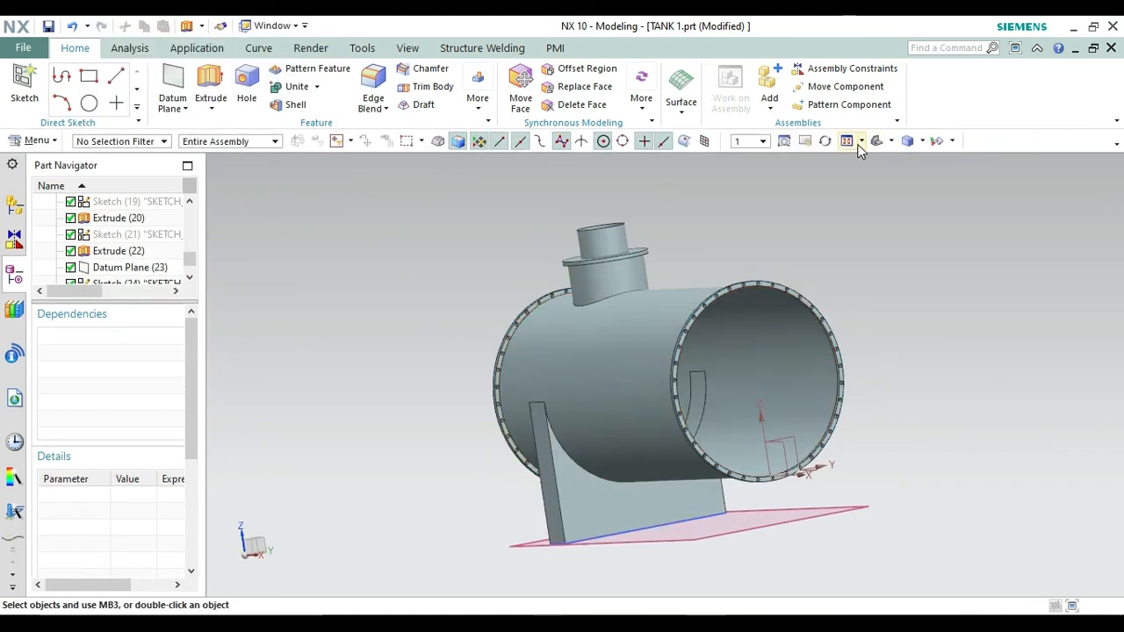
left_click(825, 142)
left_click_drag(881, 246, 857, 257)
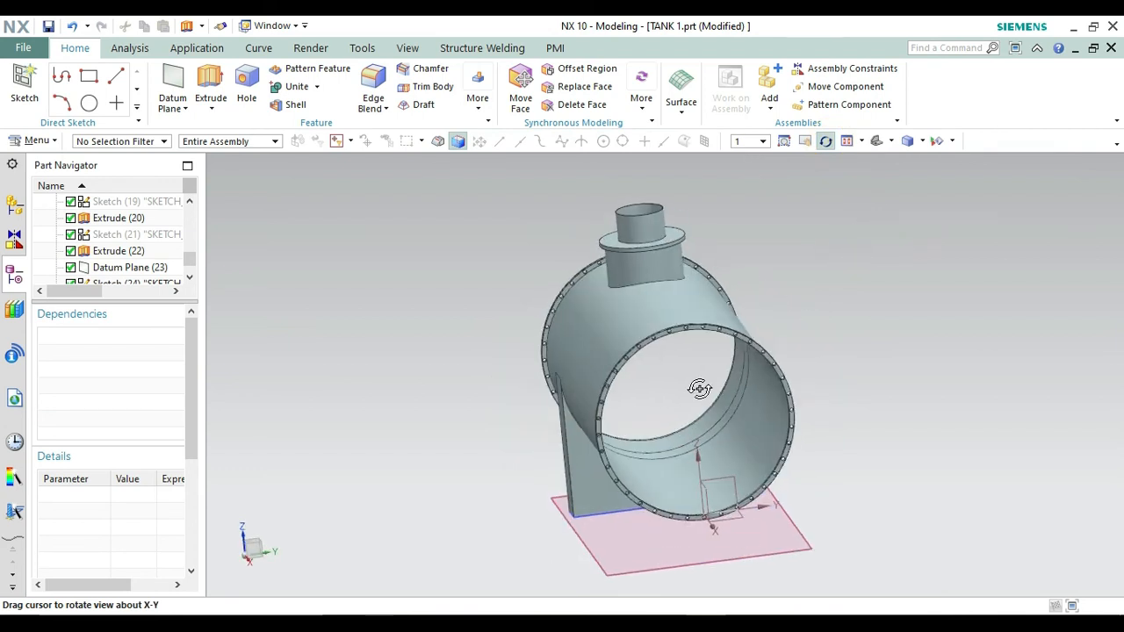
key("Escape")
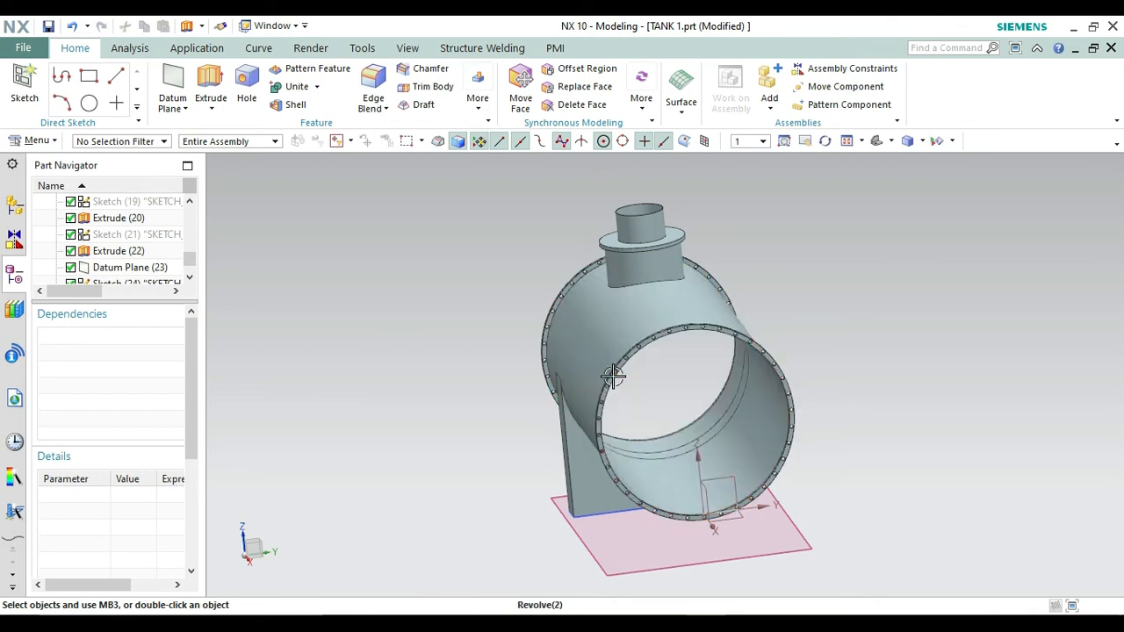
Examine the new support leg and its joint with the tank from several angles
left_click(826, 140)
left_click_drag(857, 271, 914, 241)
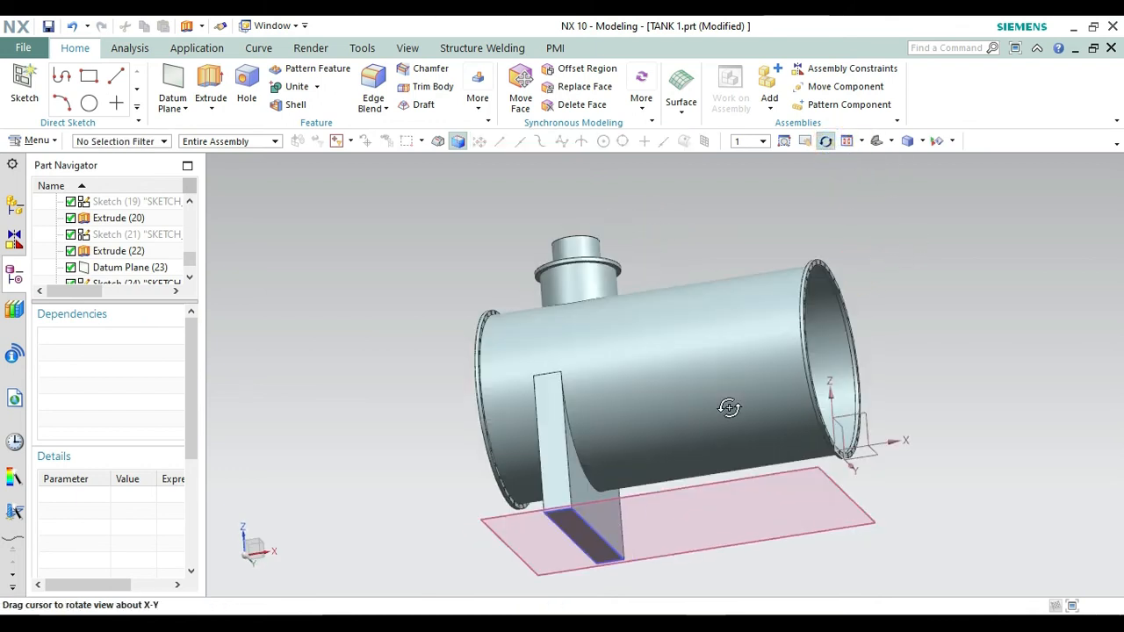
key("Escape")
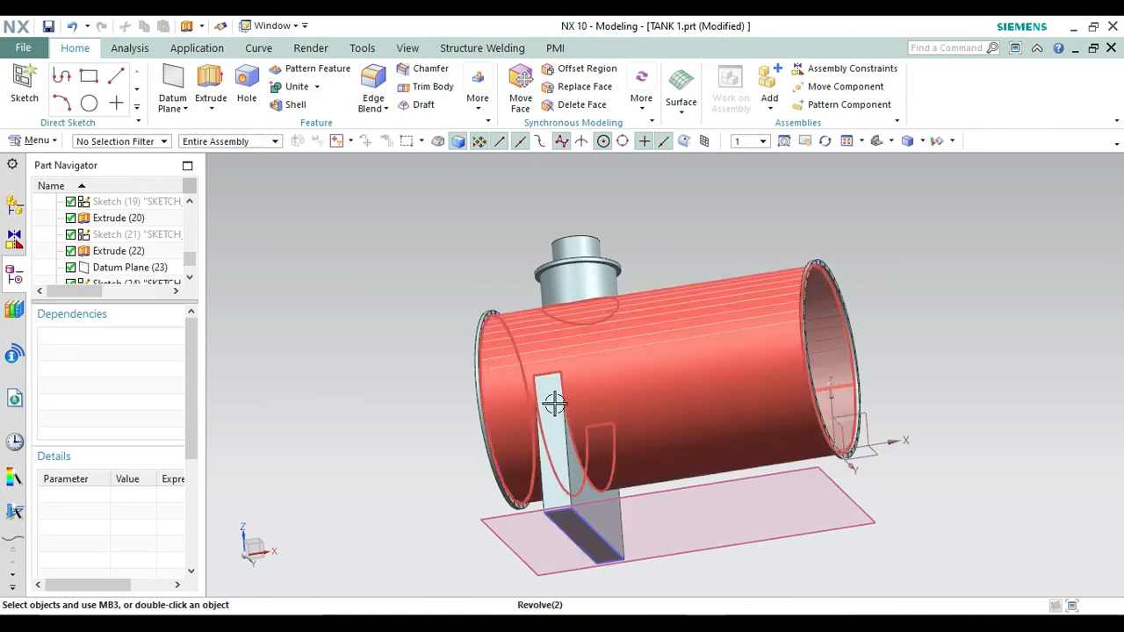
middle_click_drag(556, 403, 578, 386)
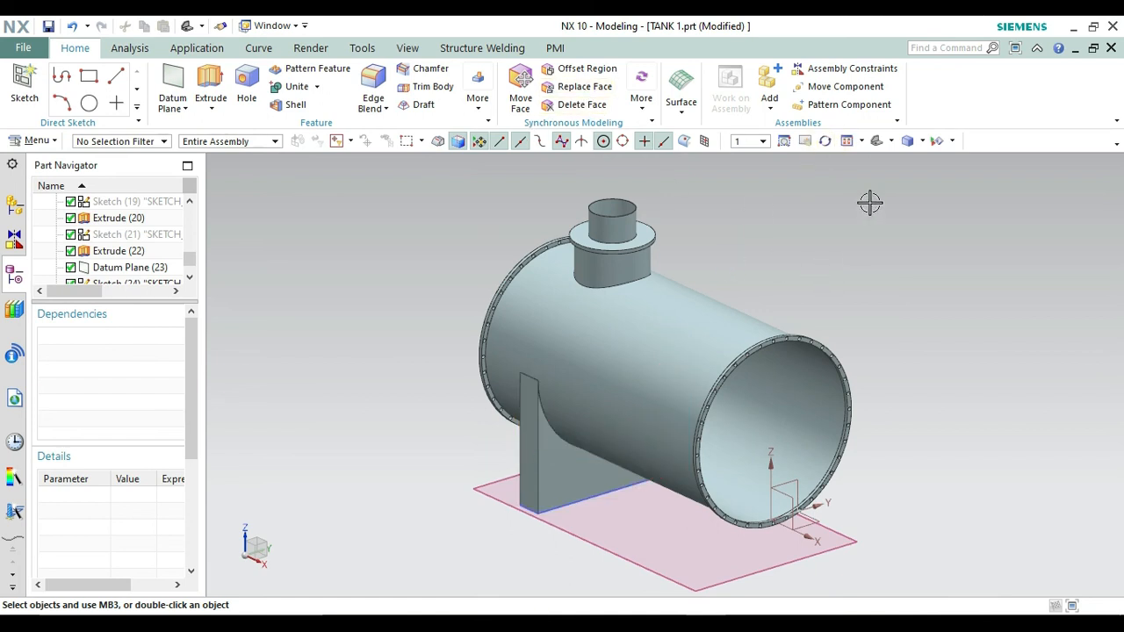
left_click(823, 140)
left_click_drag(822, 258, 790, 243)
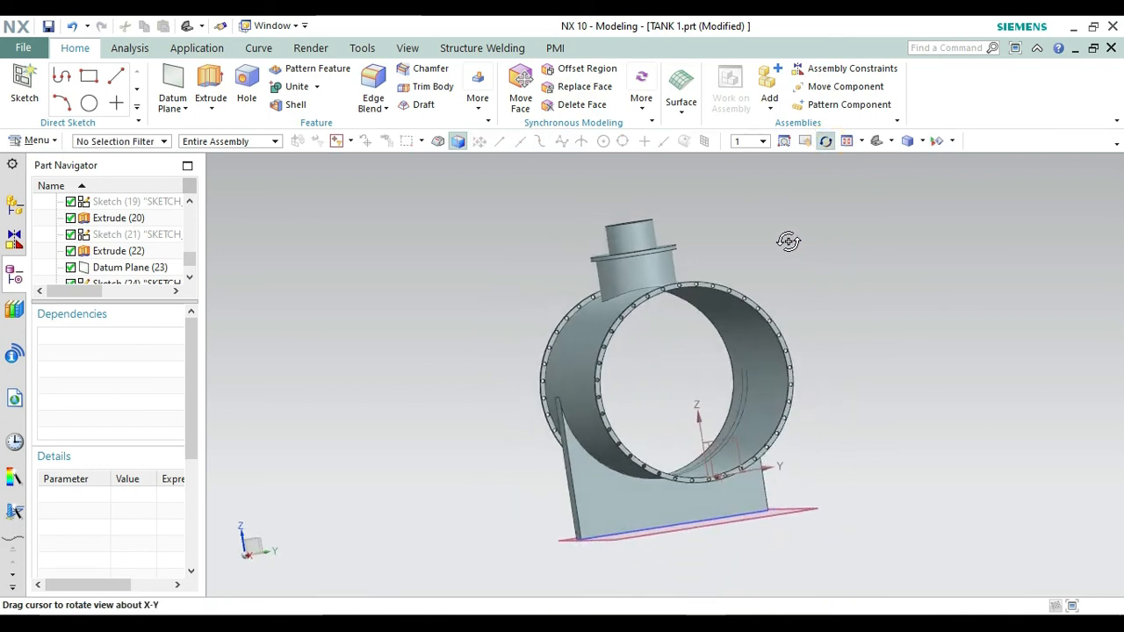
key("Home")
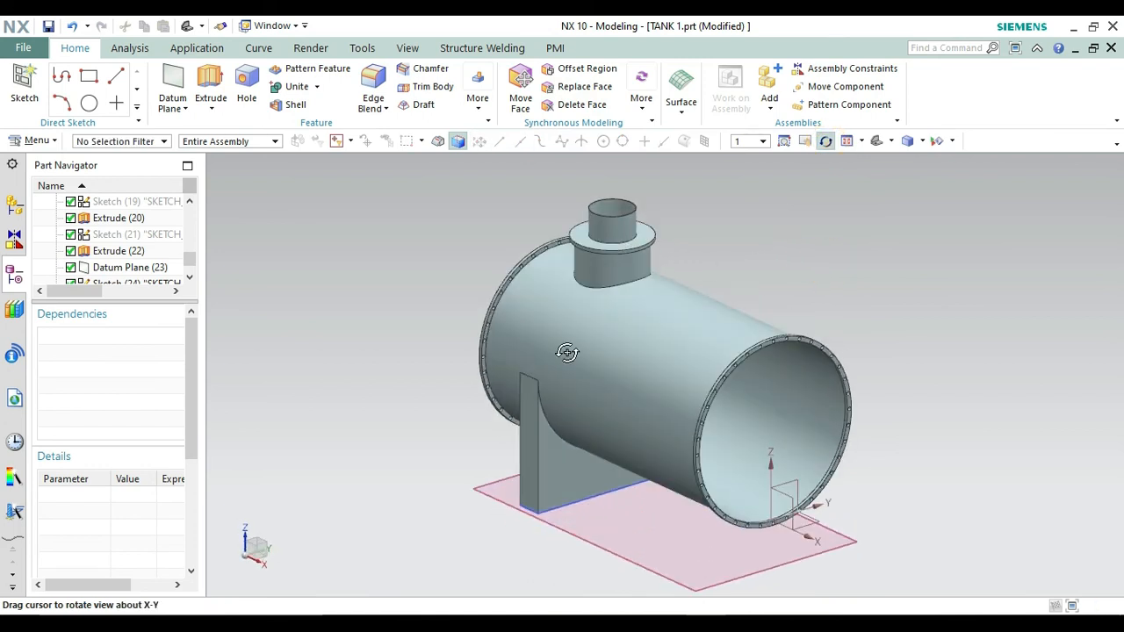
key("Escape")
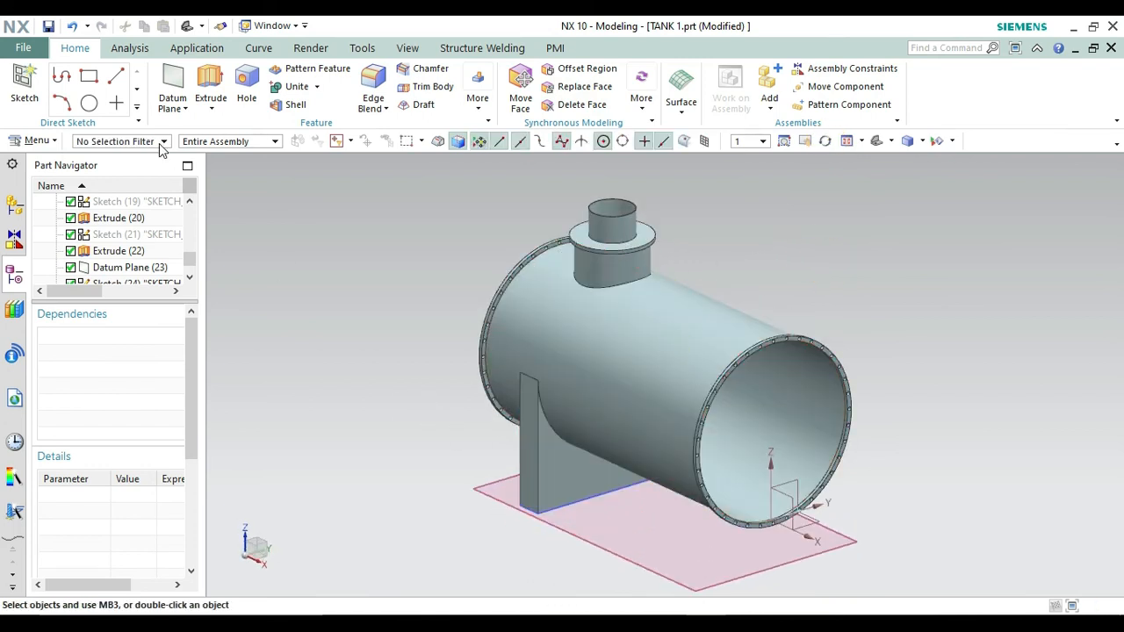
left_click(62, 108)
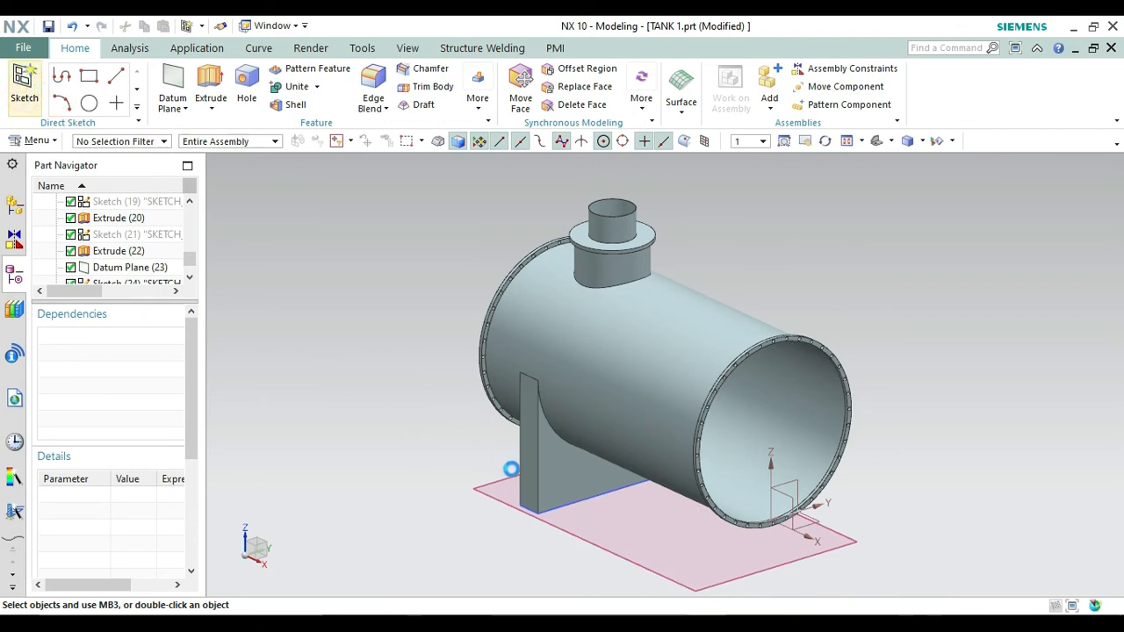
left_click(572, 476)
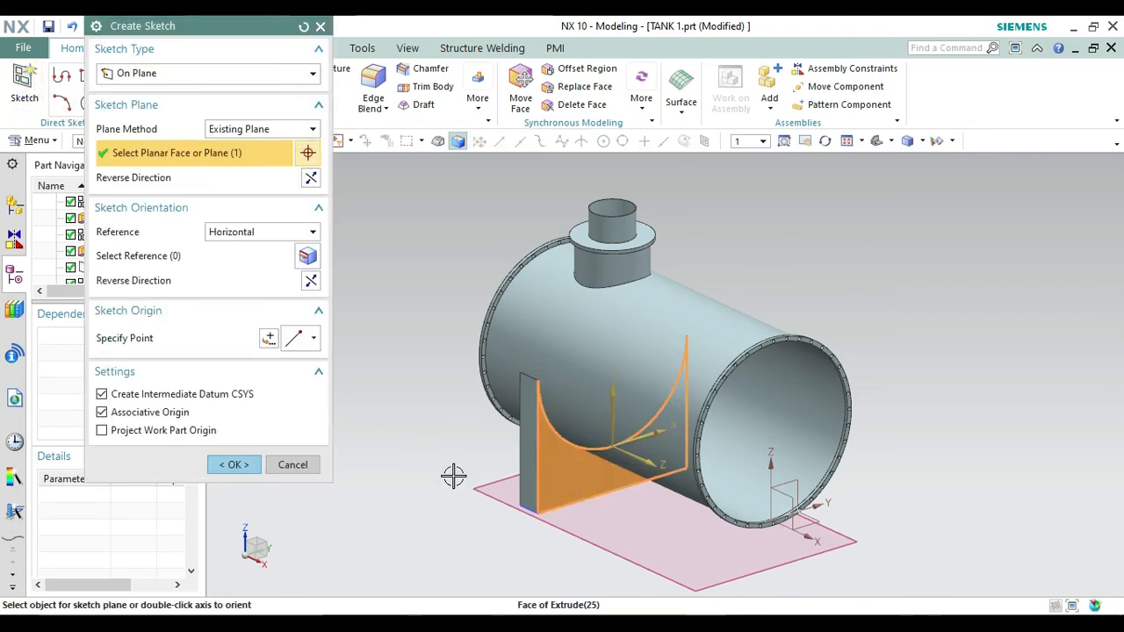
left_click(236, 465)
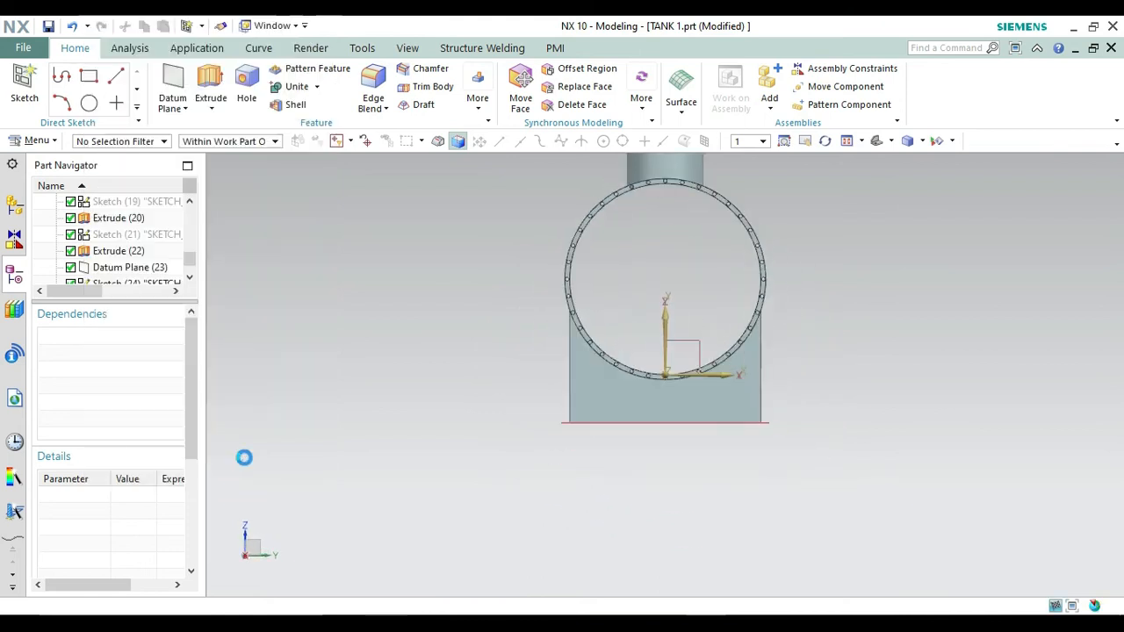
middle_click_drag(664, 293, 856, 237)
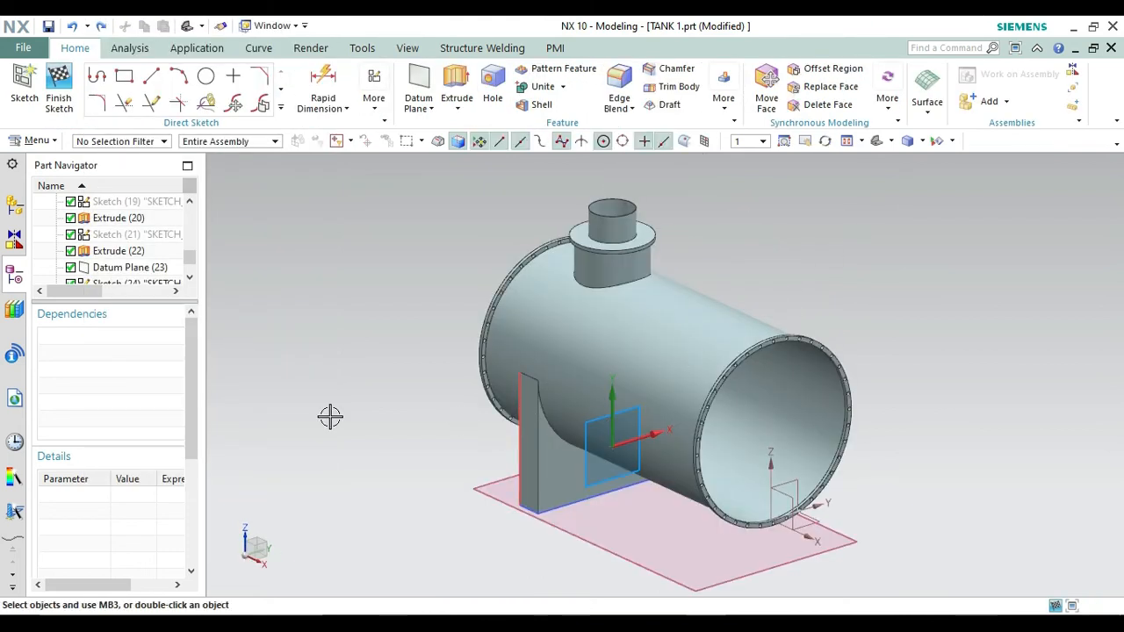
key("ctrl+q")
Hide the leg's rectangle sketch and the datum plane below the tank
left_click(556, 515)
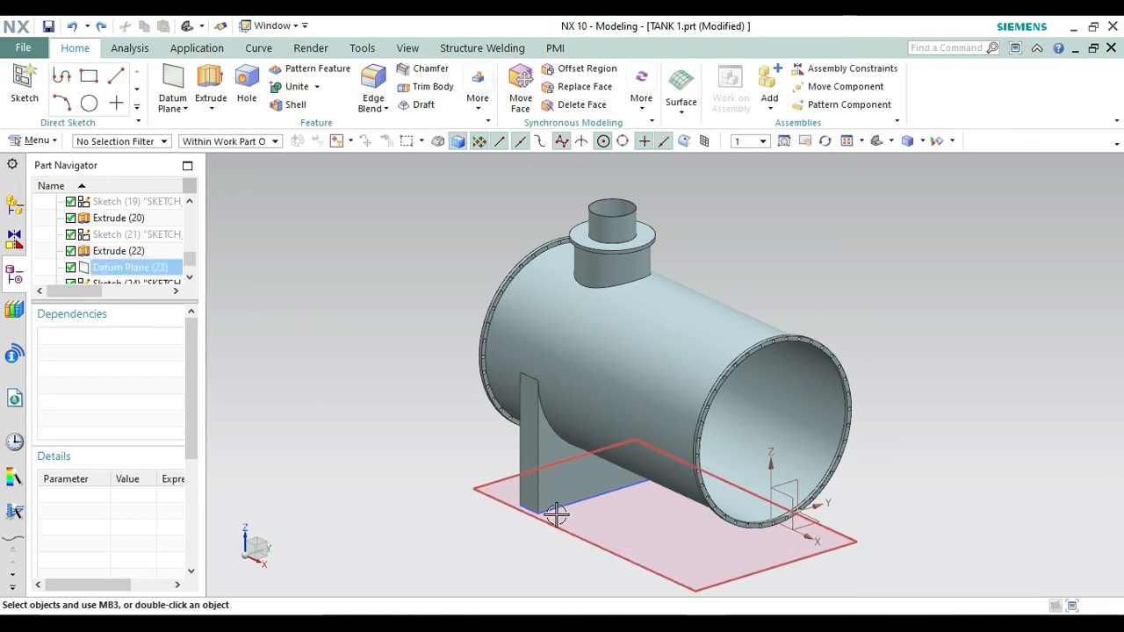
right_click(553, 516)
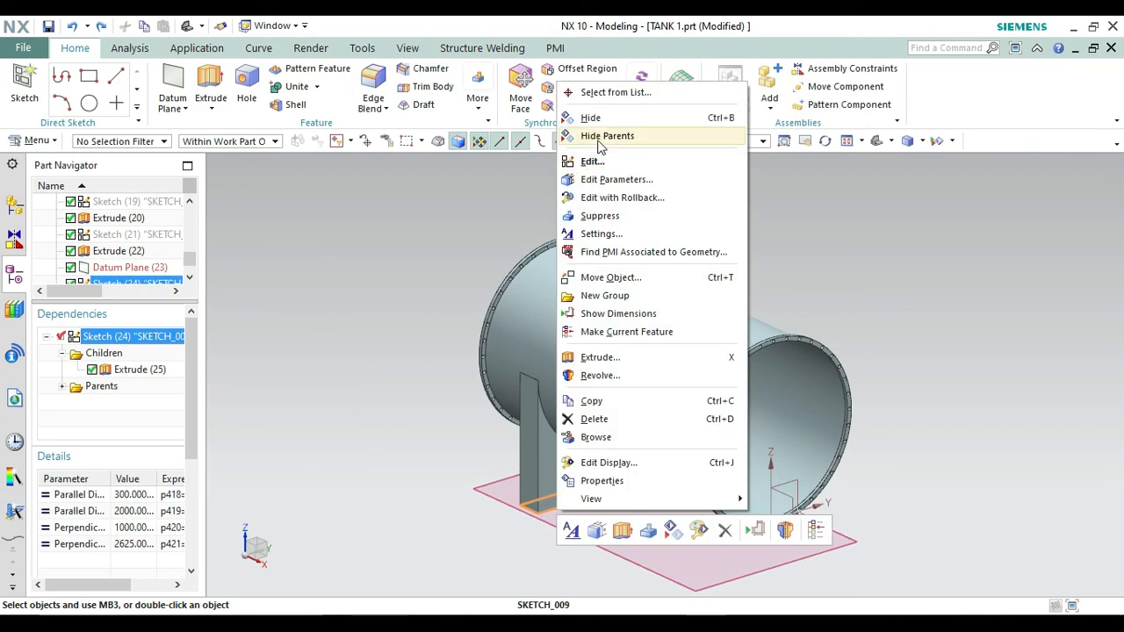
left_click(590, 118)
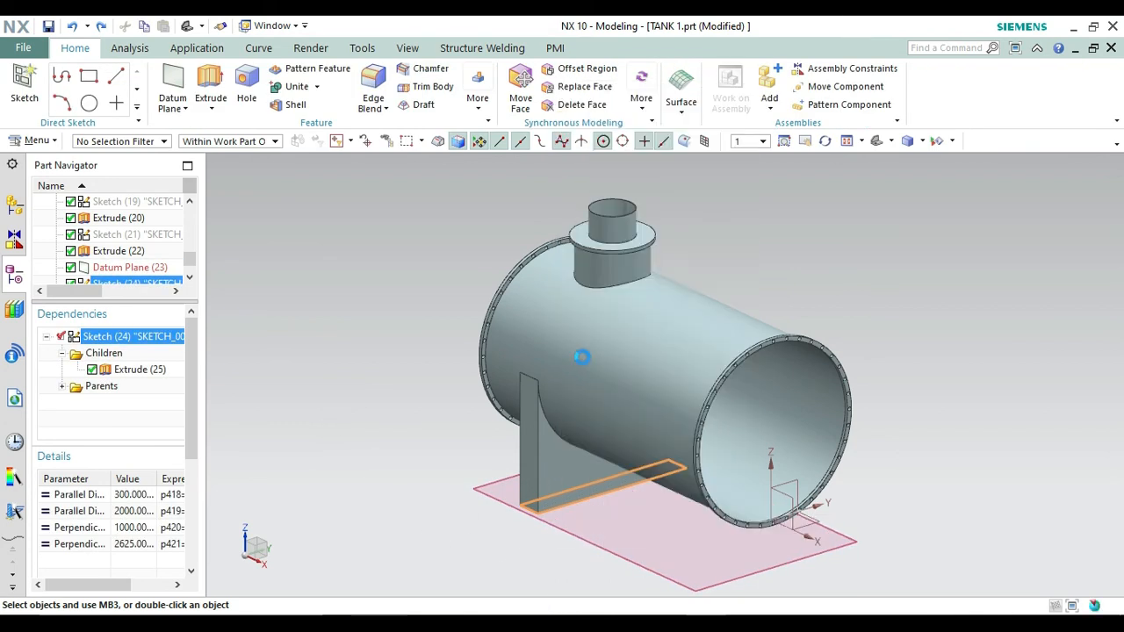
left_click(595, 539)
right_click(594, 537)
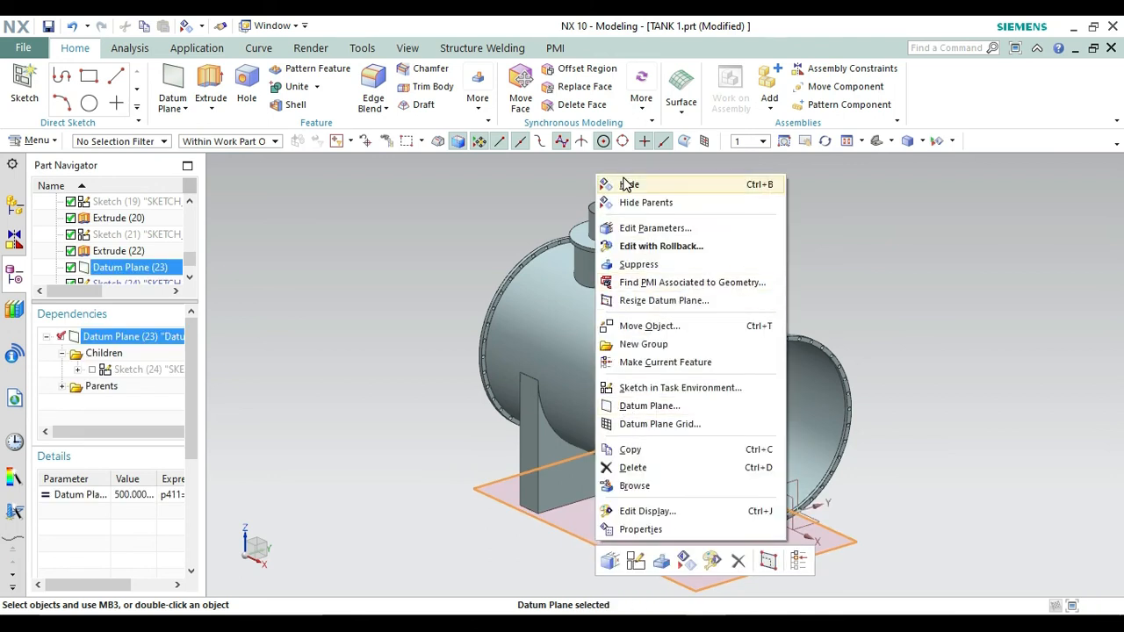
left_click(626, 186)
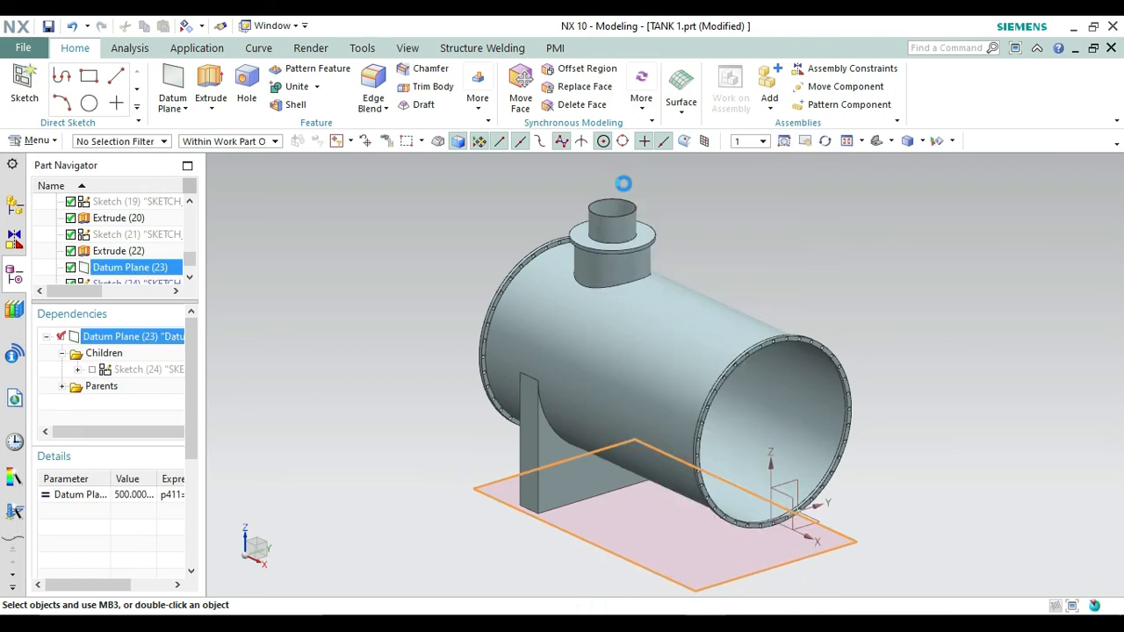
left_click(824, 142)
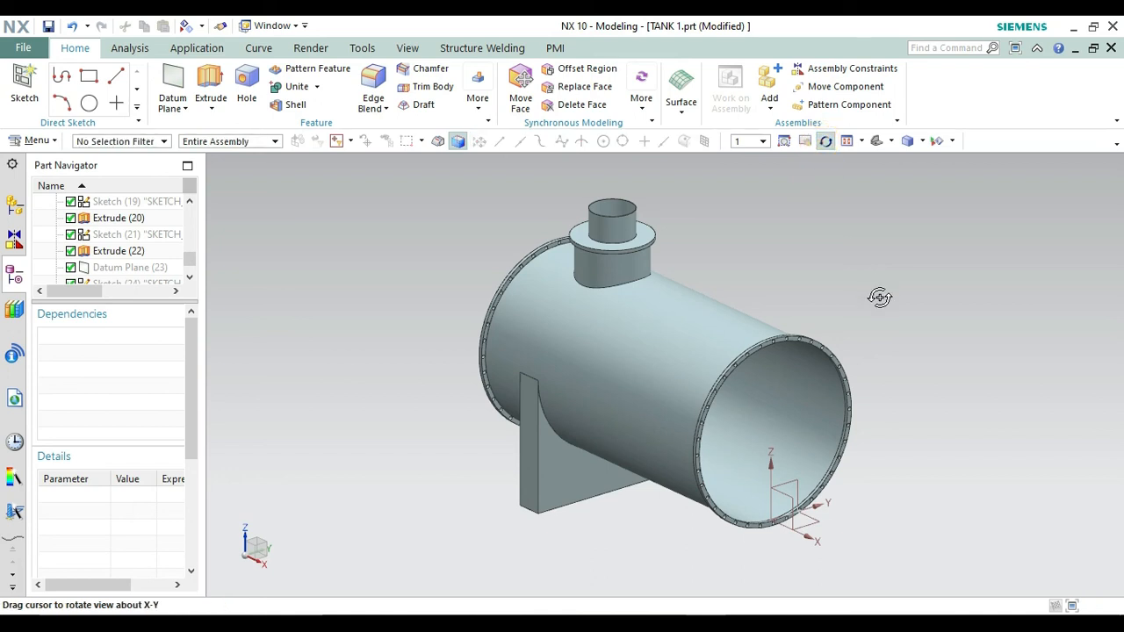
left_click_drag(878, 295, 755, 294)
key("Escape")
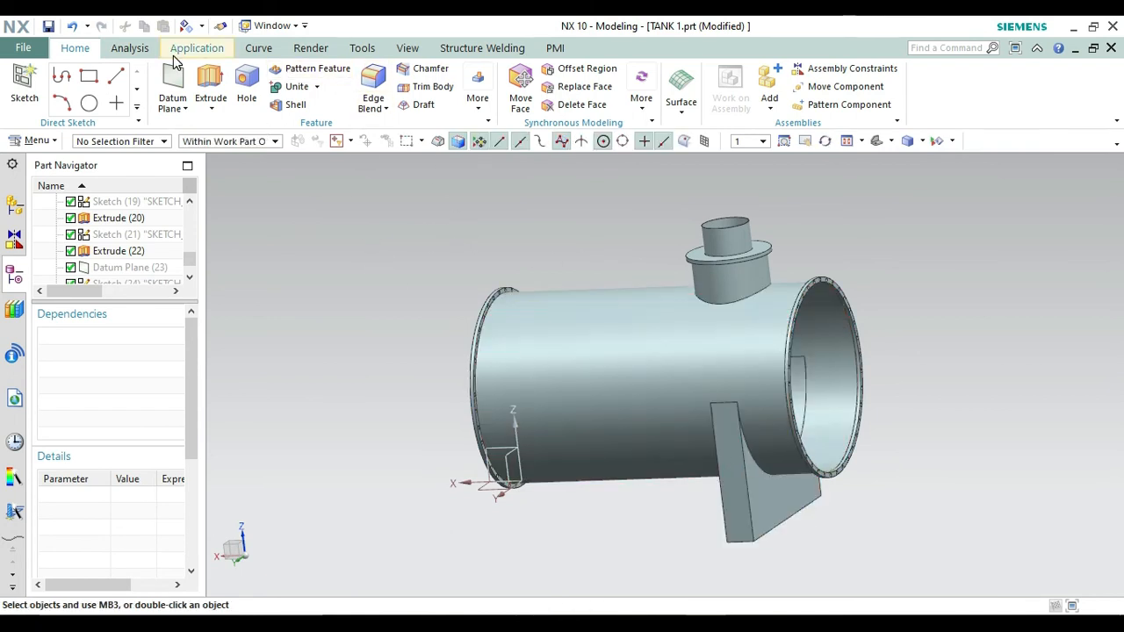
left_click(170, 84)
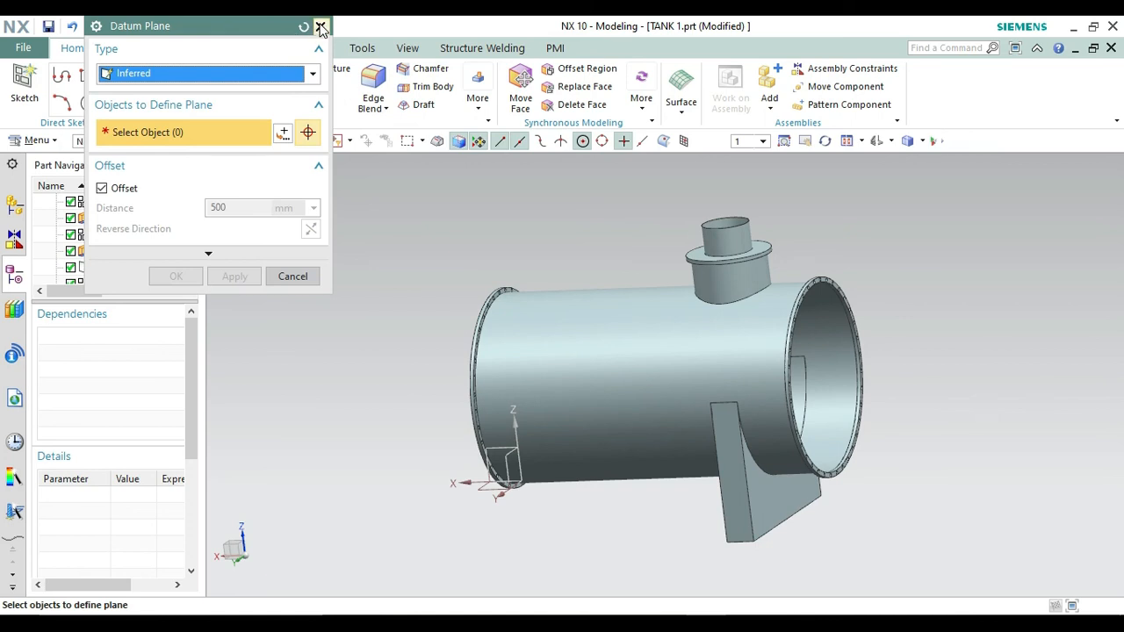
left_click(320, 27)
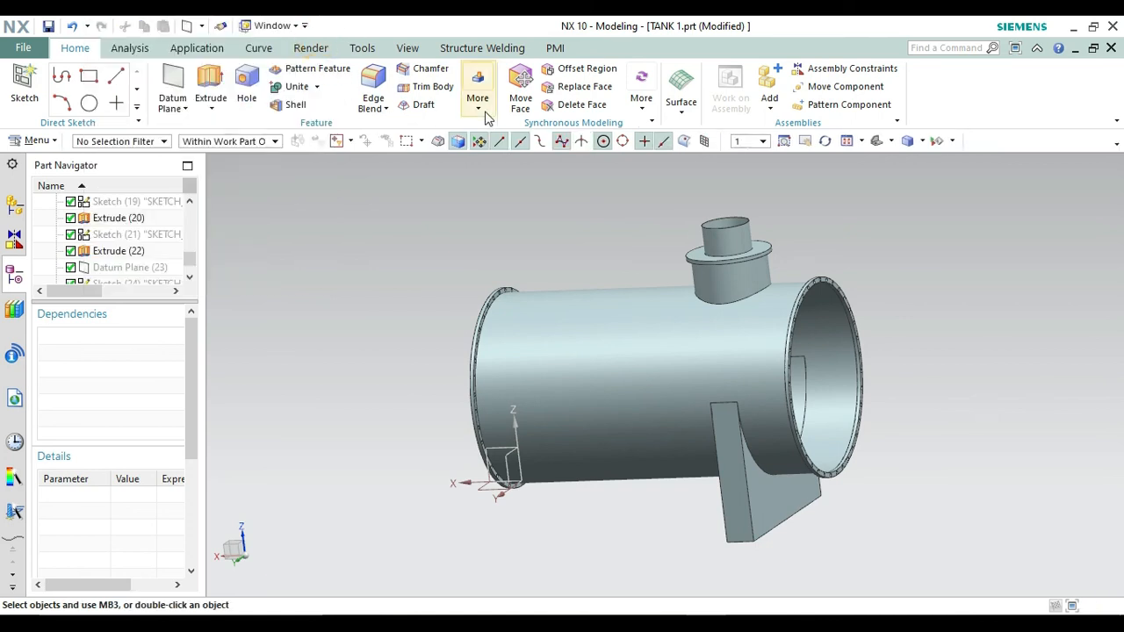
Start a Mirror Feature of the support leg extrusion, with a new plane as the mirror plane
left_click(481, 105)
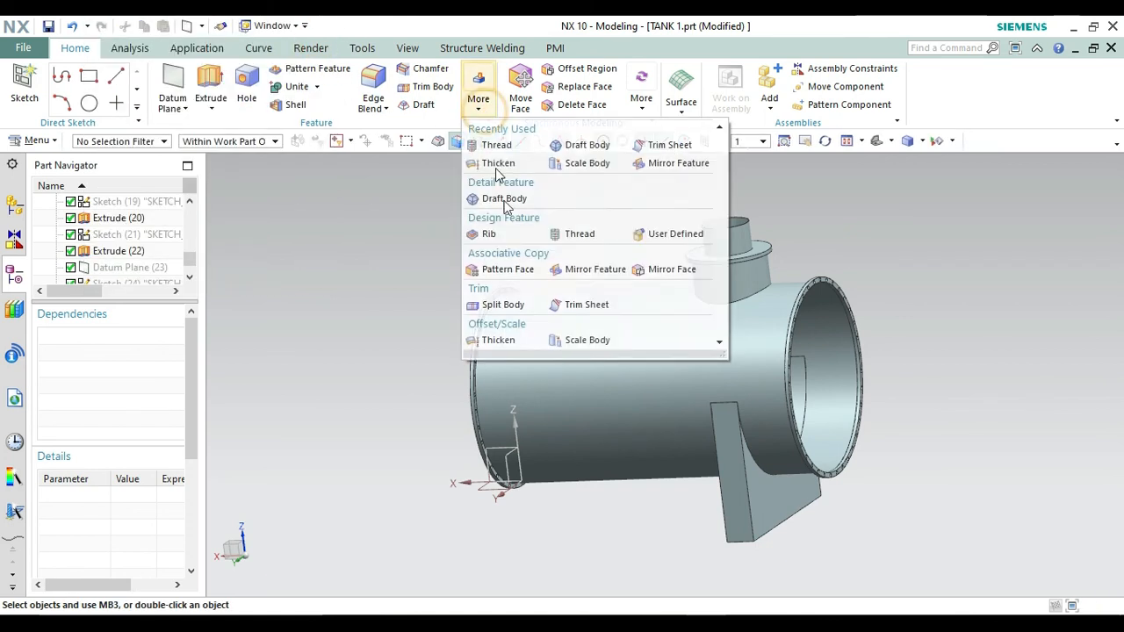
left_click(587, 269)
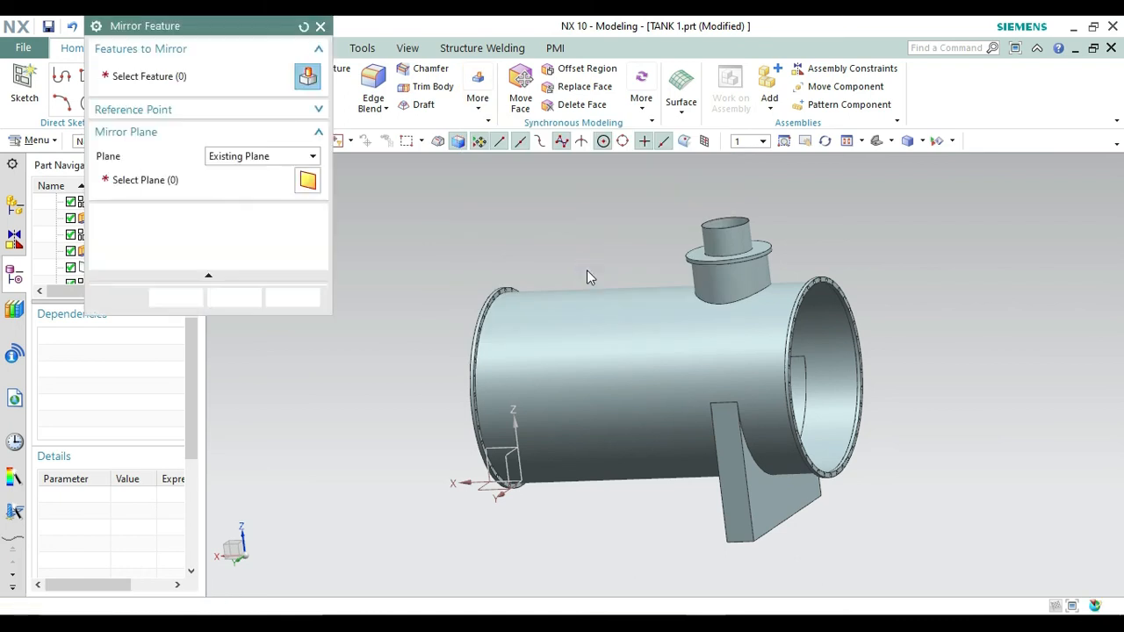
left_click(760, 526)
left_click(163, 182)
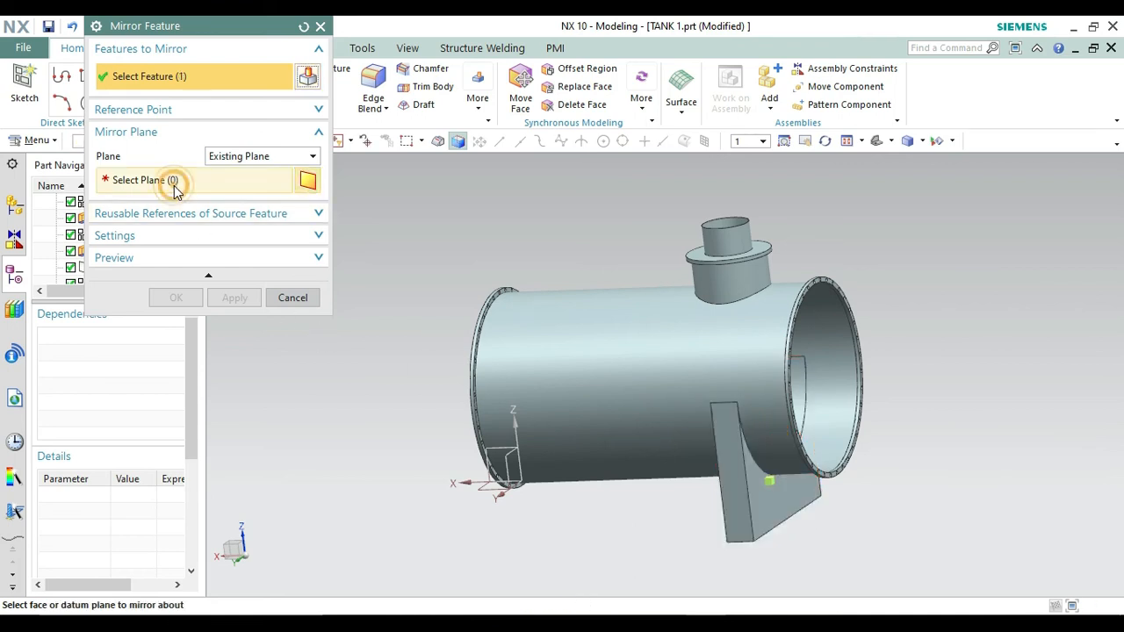
left_click(268, 160)
left_click(268, 189)
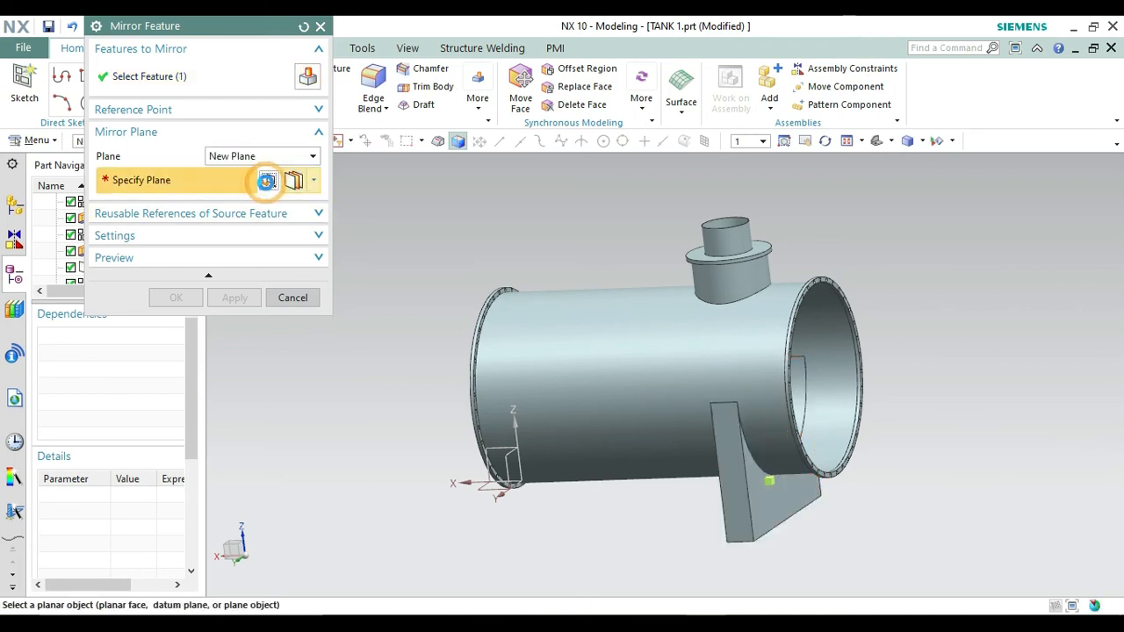
Define the mirror plane At Distance 1750+40 mm inward from the end flange face nearest the leg, and complete the mirrored leg
left_click(267, 180)
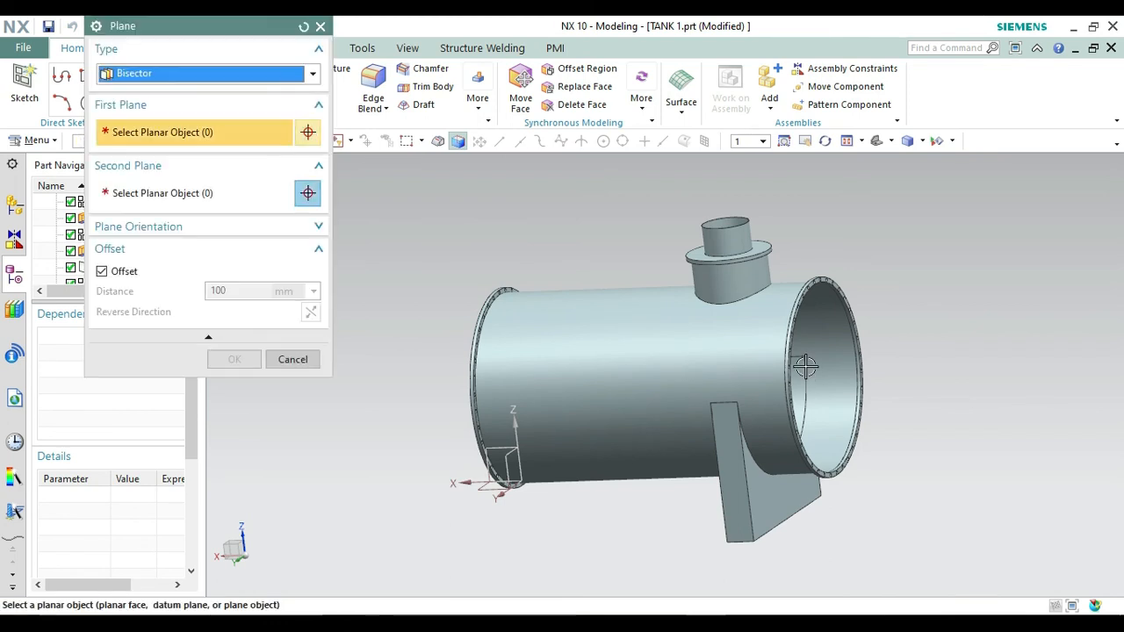
left_click(801, 301)
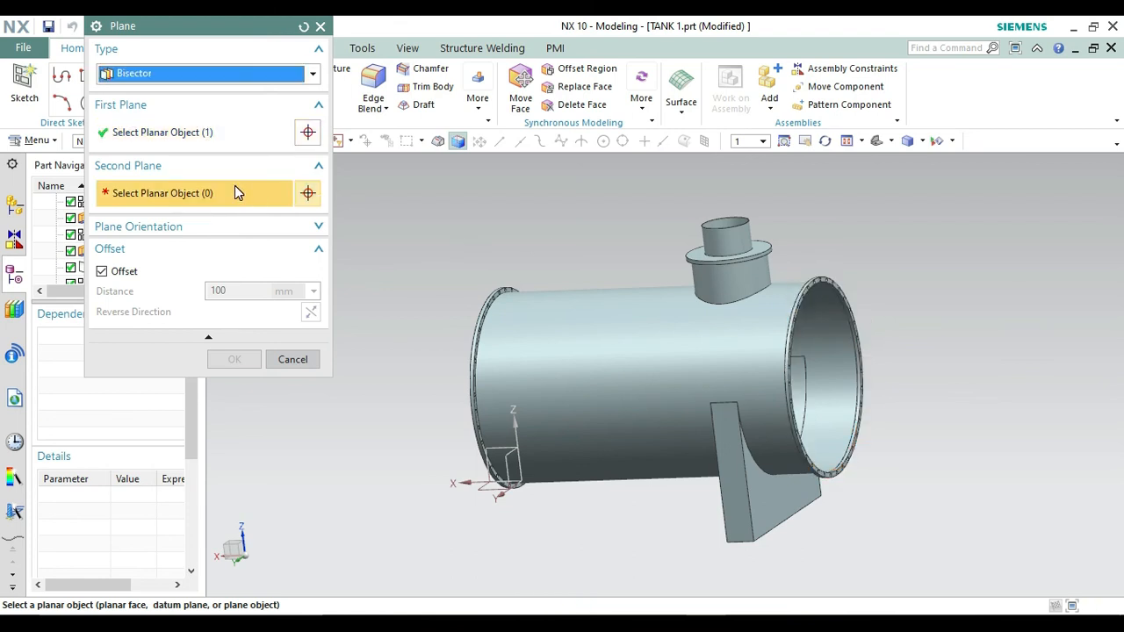
left_click(308, 132)
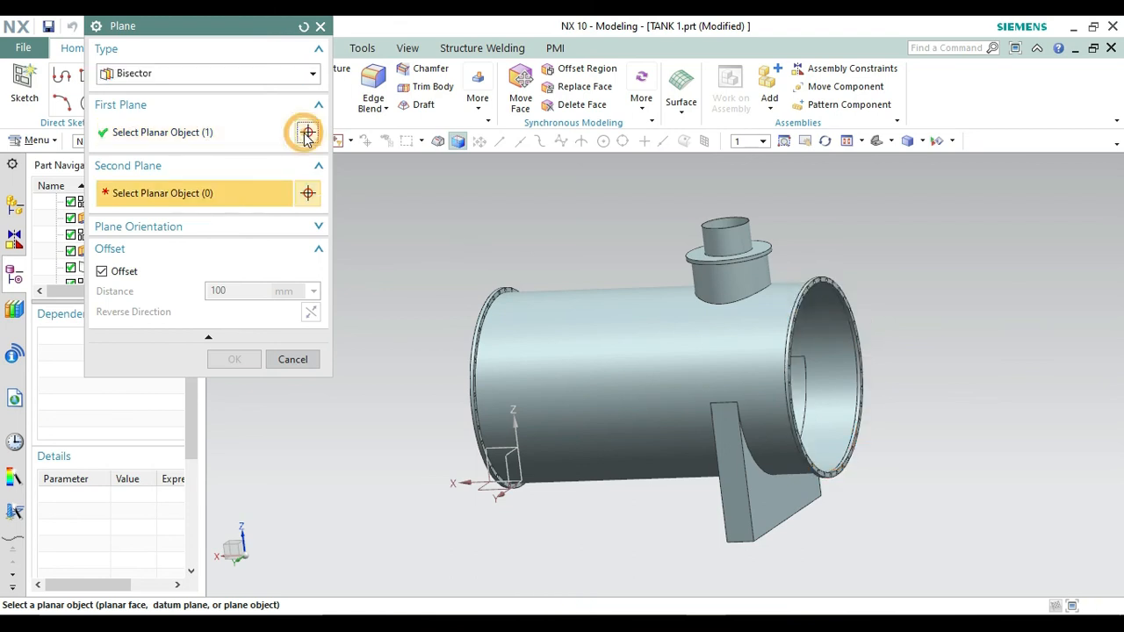
left_click(178, 72)
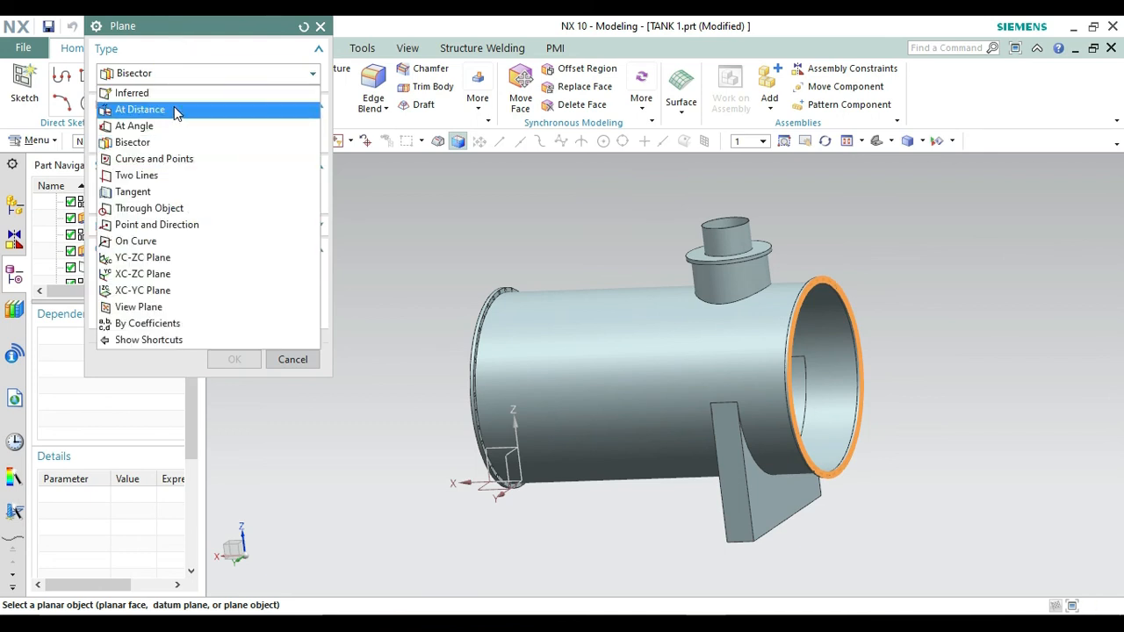
left_click(174, 107)
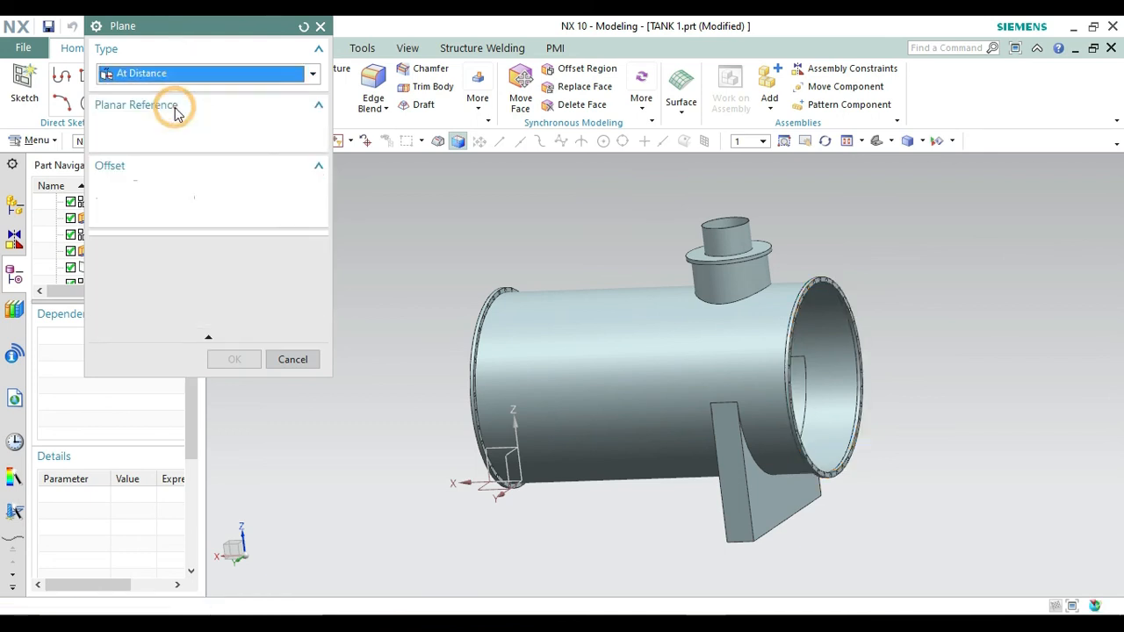
left_click(821, 293)
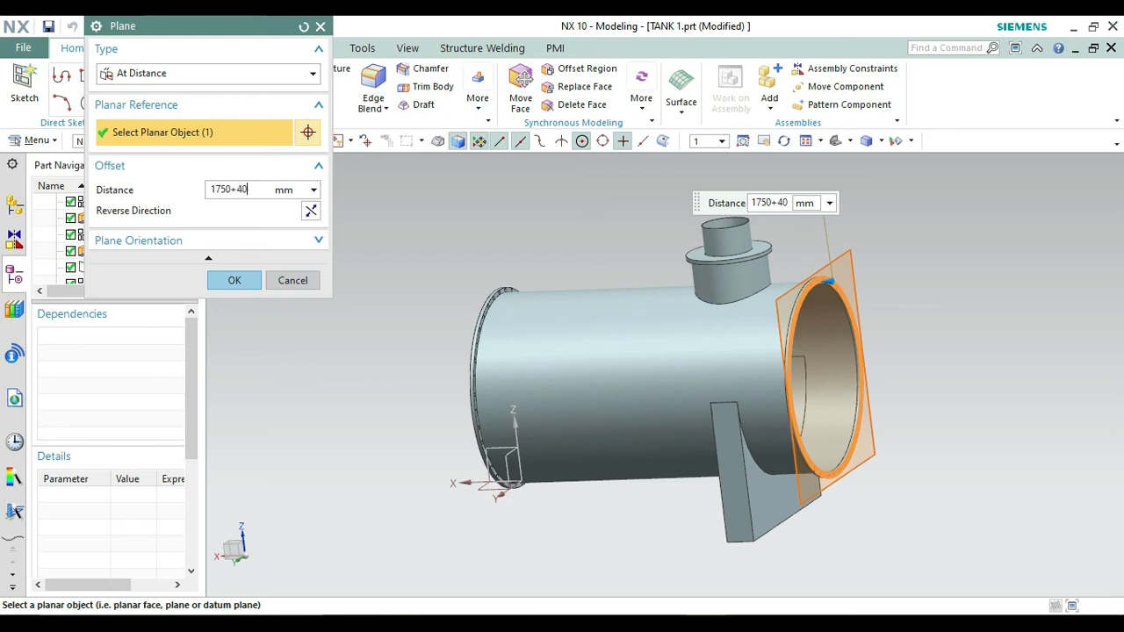
key("Return")
left_click(234, 280)
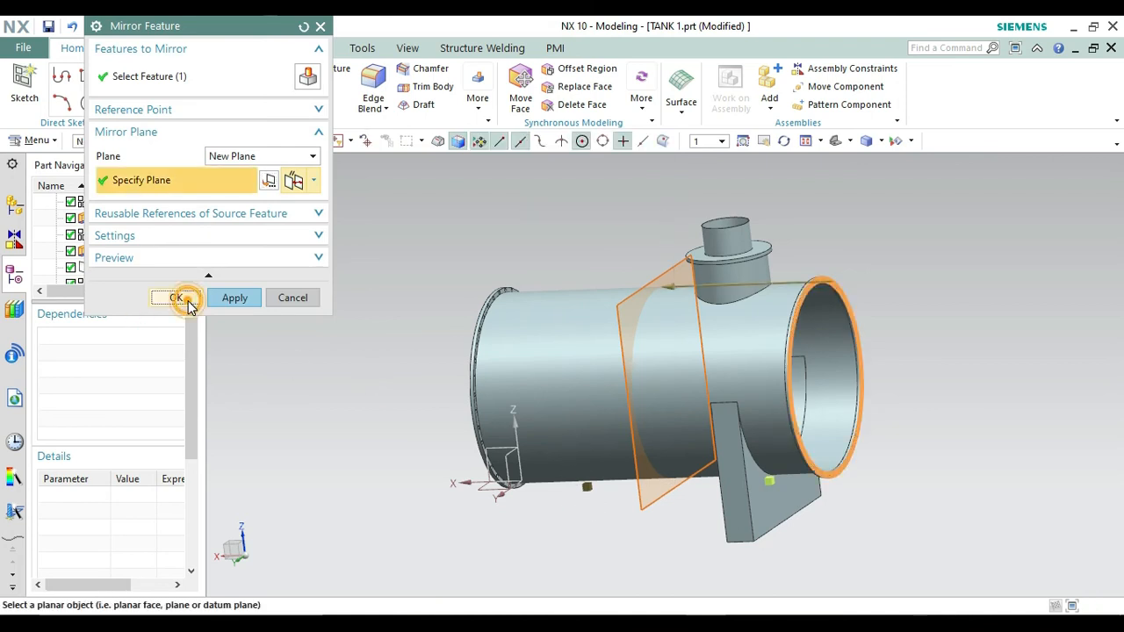
left_click(182, 299)
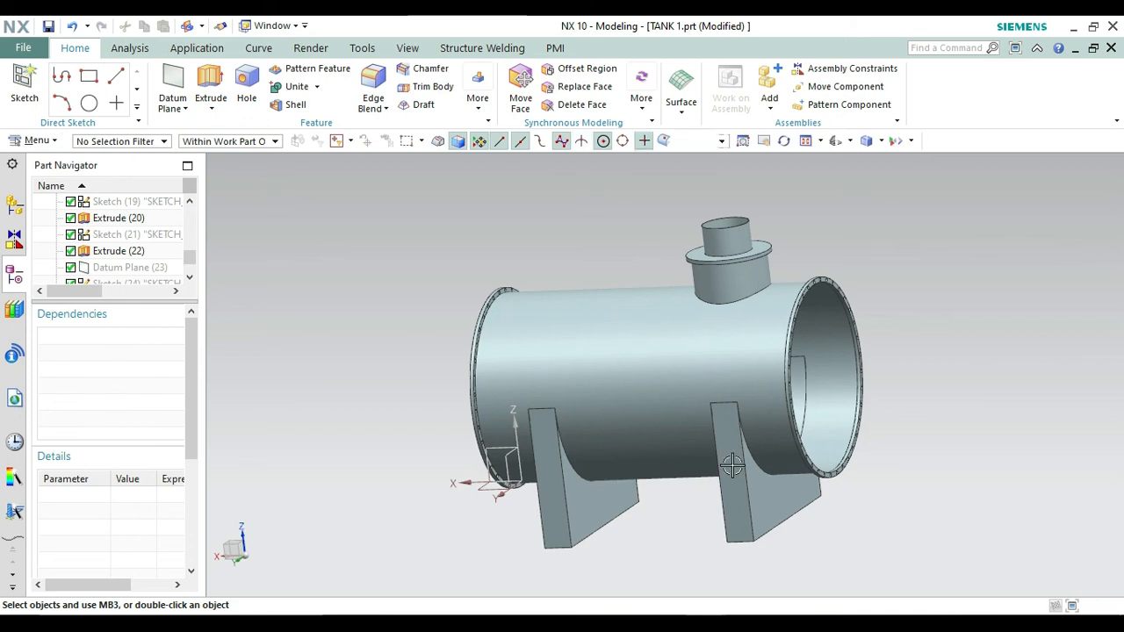
Examine the tank with both support legs from different angles and return to the trimetric view
middle_click_drag(732, 466, 768, 353)
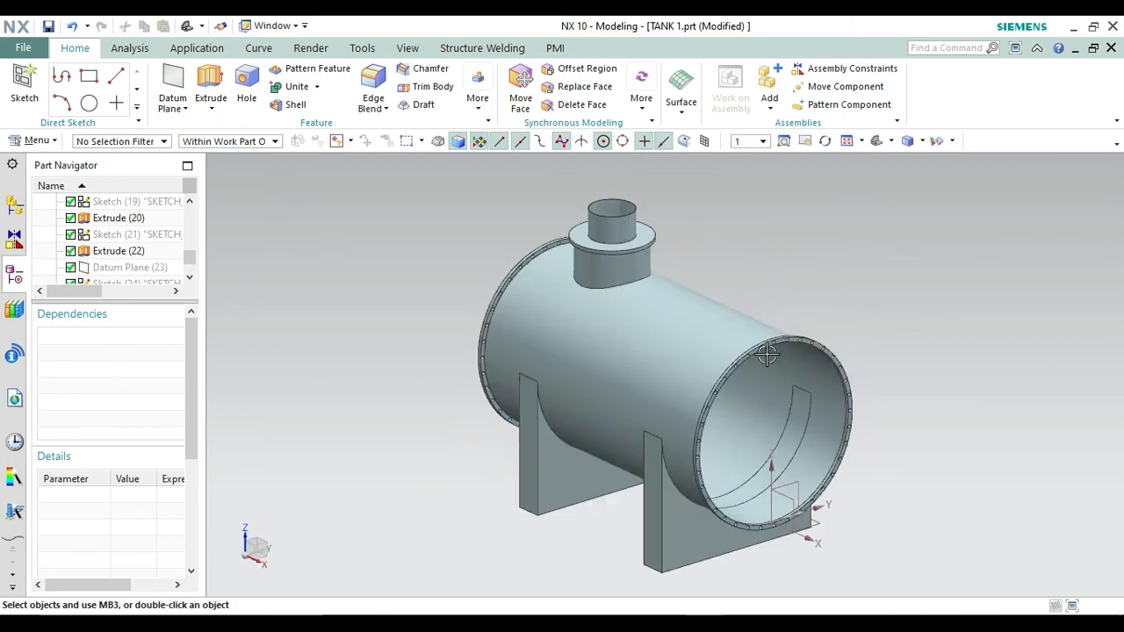
left_click(825, 140)
mouse_move(798, 243)
left_mouse_down()
mouse_move(815, 219)
mouse_move(790, 208)
mouse_move(816, 237)
left_mouse_up()
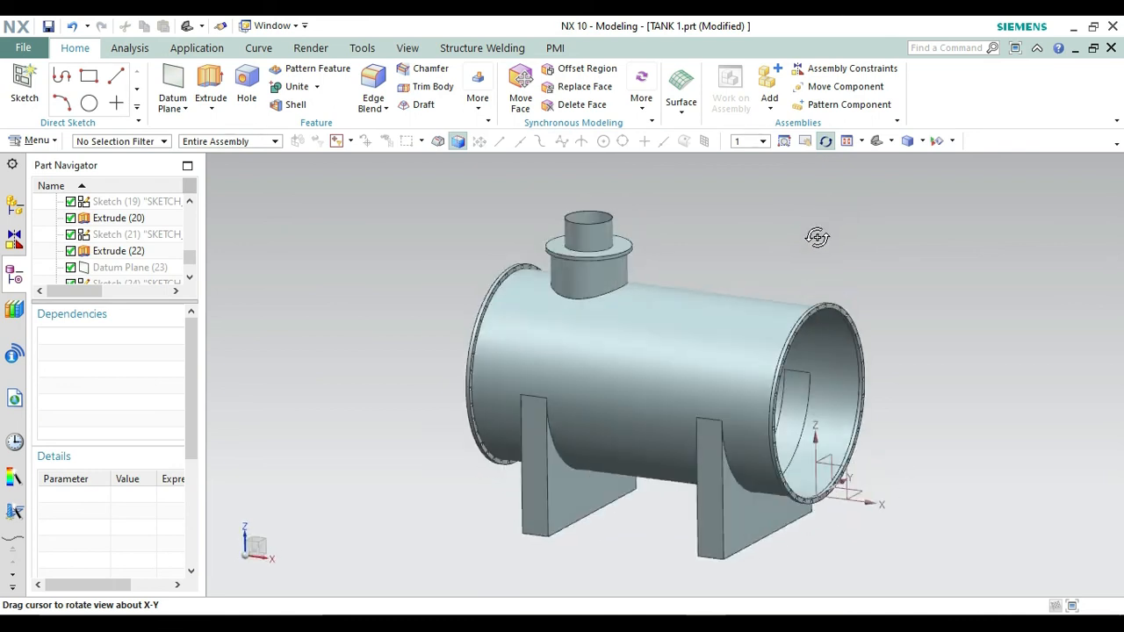
key("Escape")
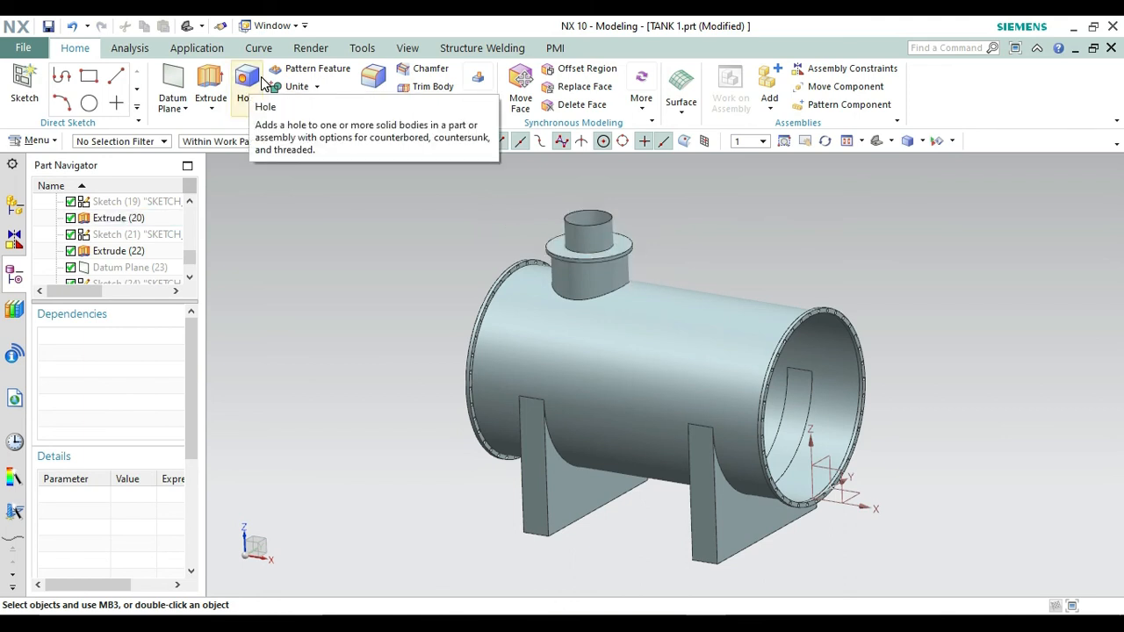
key("Home")
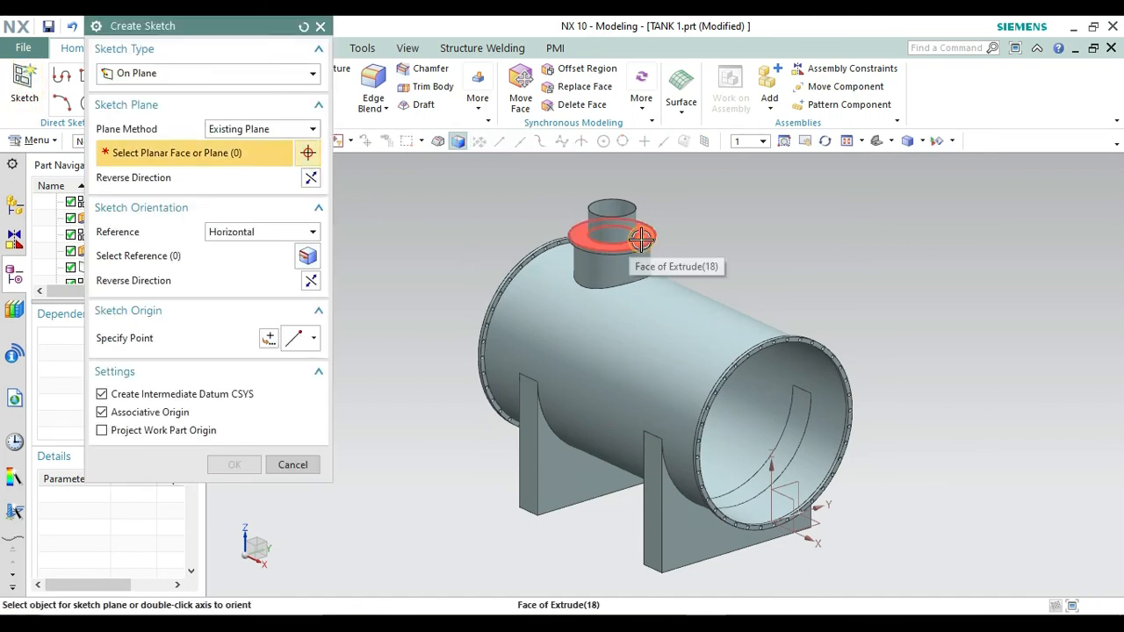
Create a sketch on the top opening's flange face and draw a 350 mm line at 90° from the flange centre
left_click(634, 239)
left_click(244, 465)
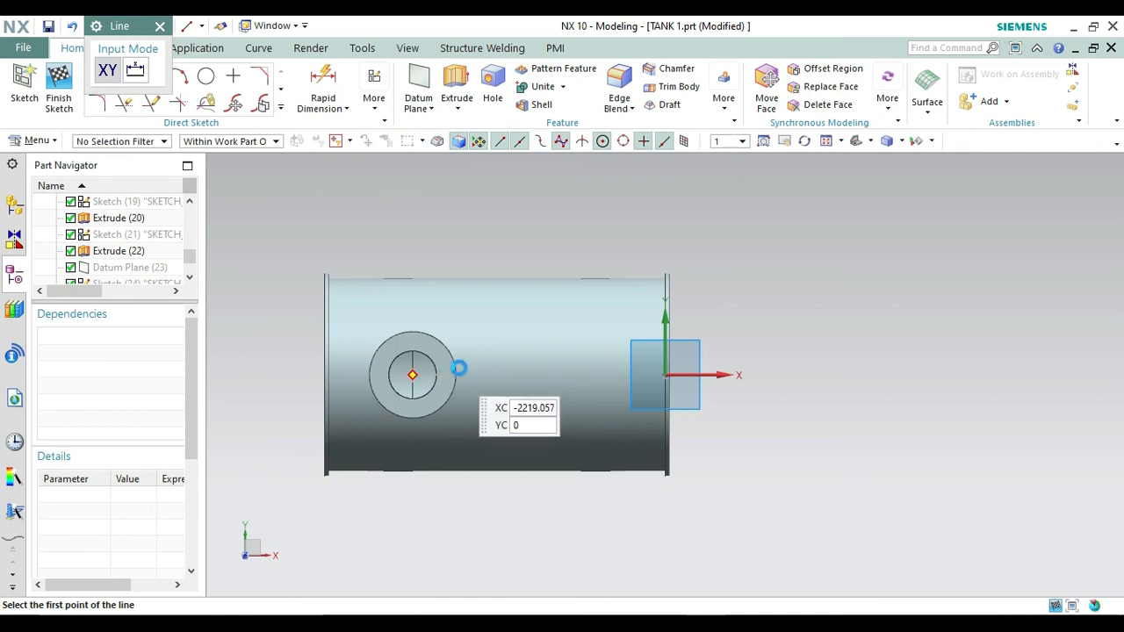
left_click(404, 376)
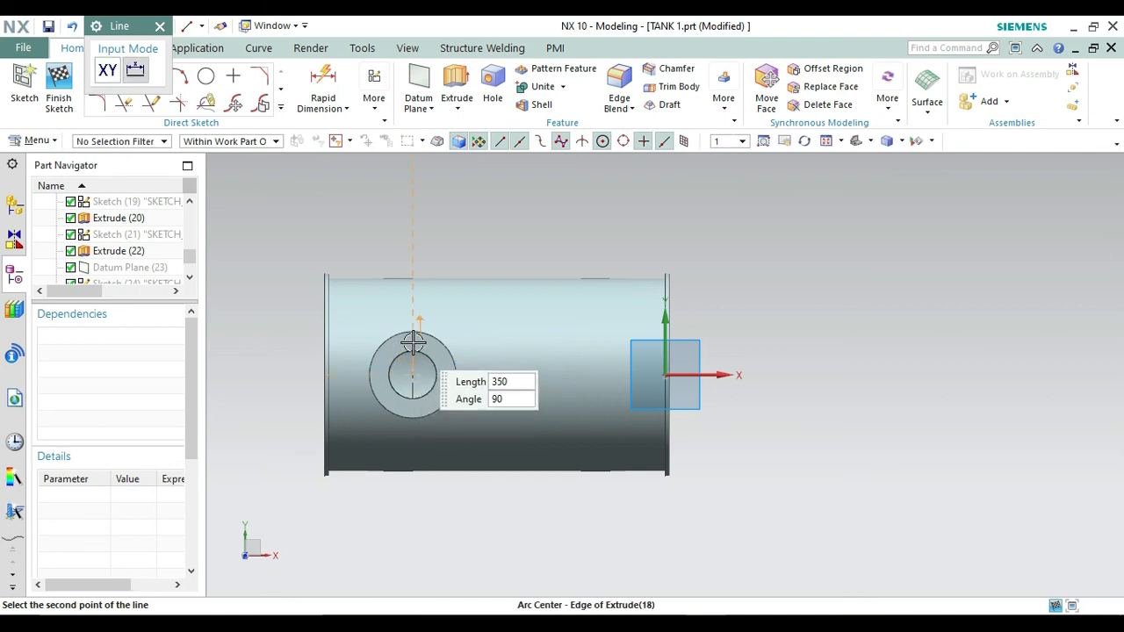
left_click(763, 142)
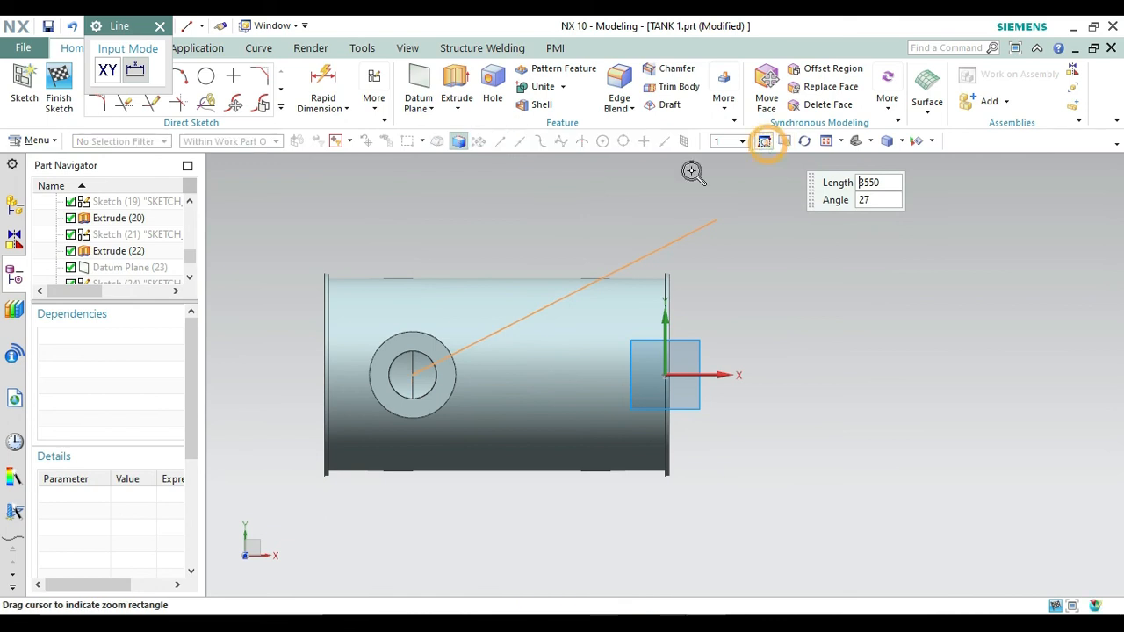
left_click_drag(378, 307, 474, 431)
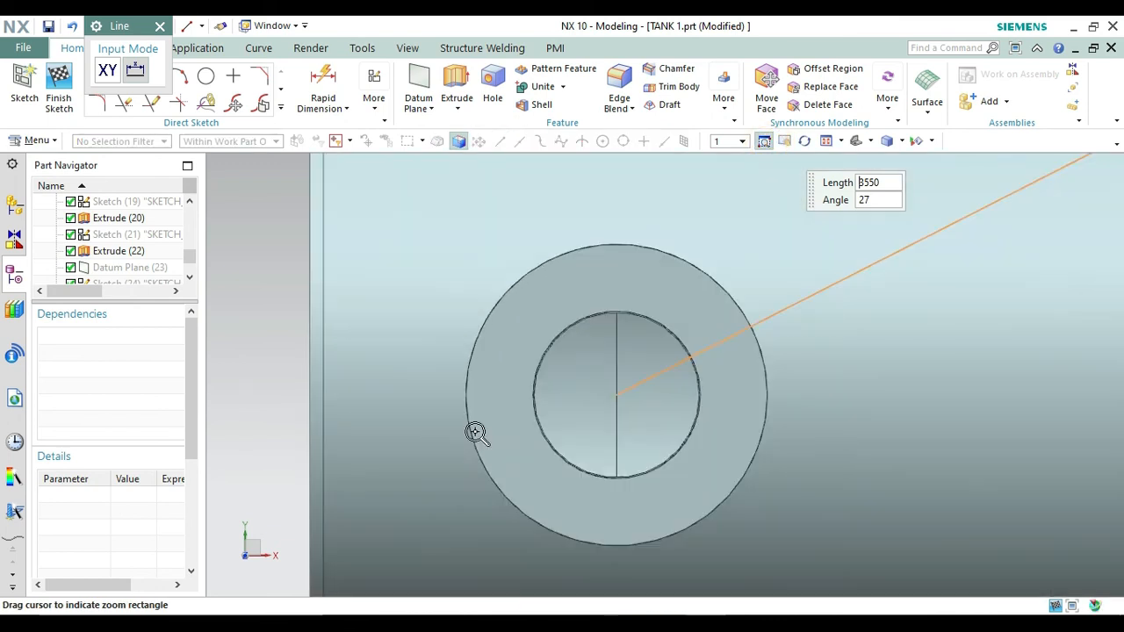
key("Escape")
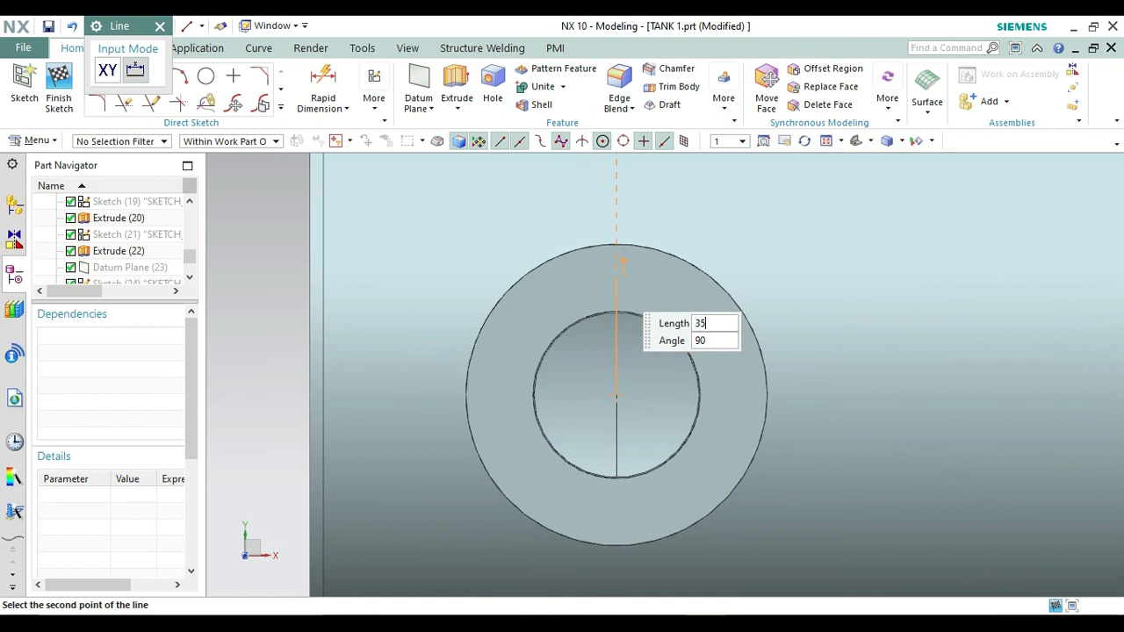
left_click(615, 283)
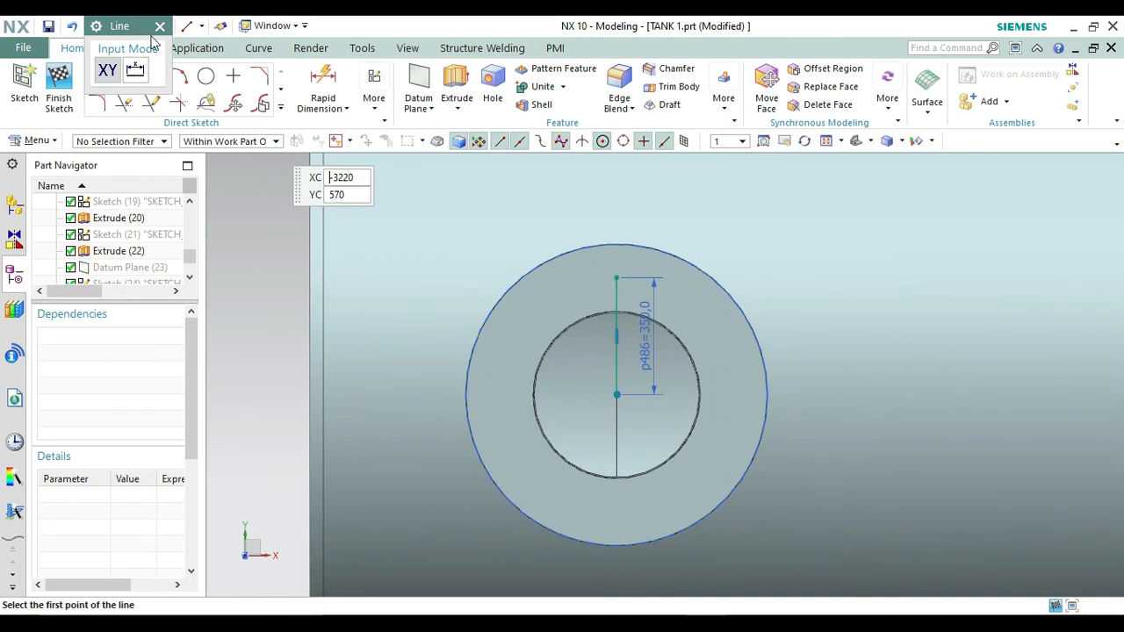
left_click(159, 26)
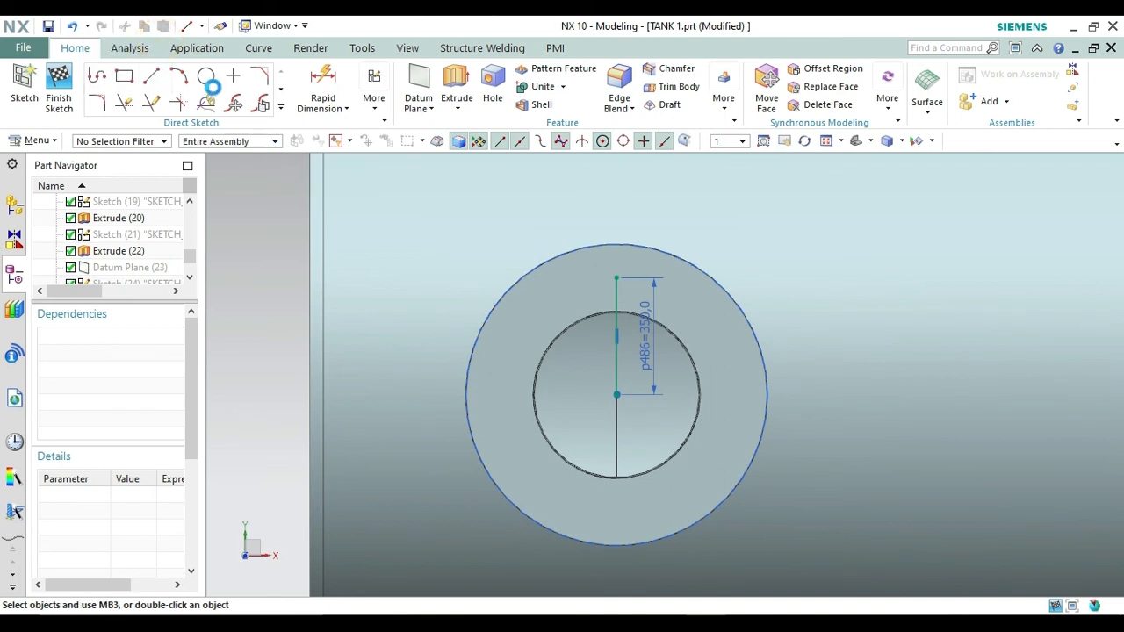
Draw a 50 mm diameter circle at the outer end of the line and convert the line to reference
key("o")
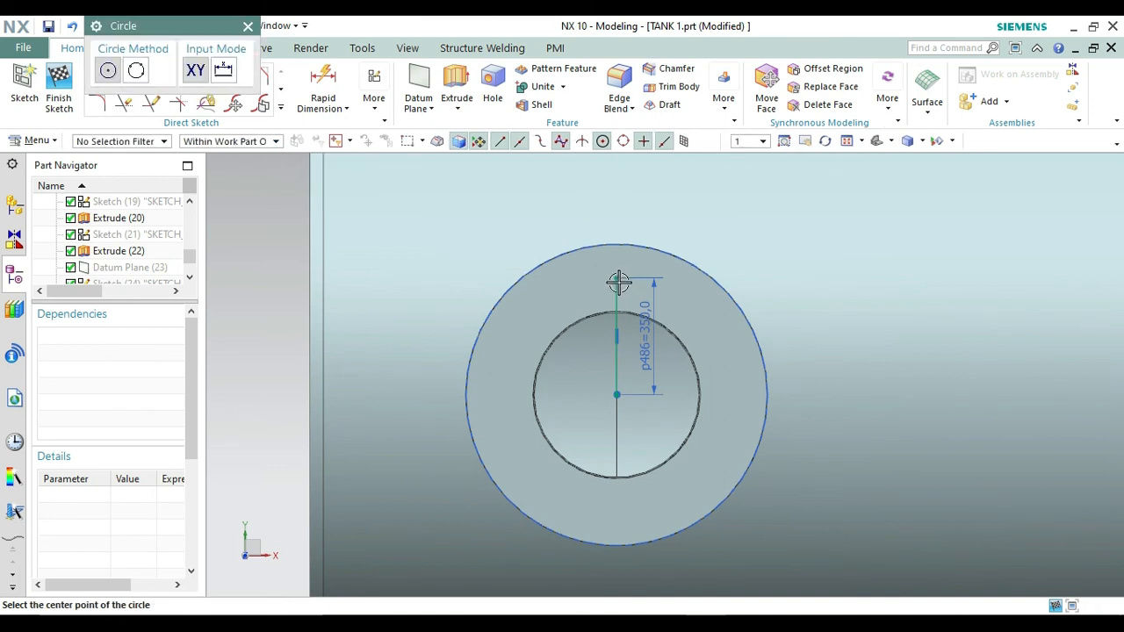
left_click(616, 279)
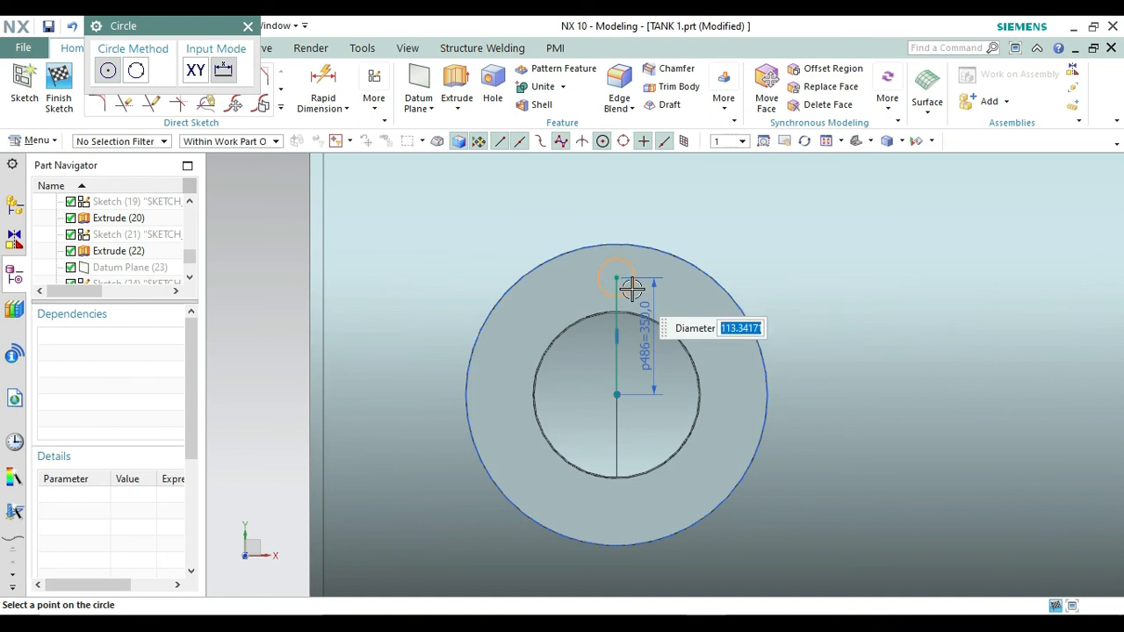
key("Return")
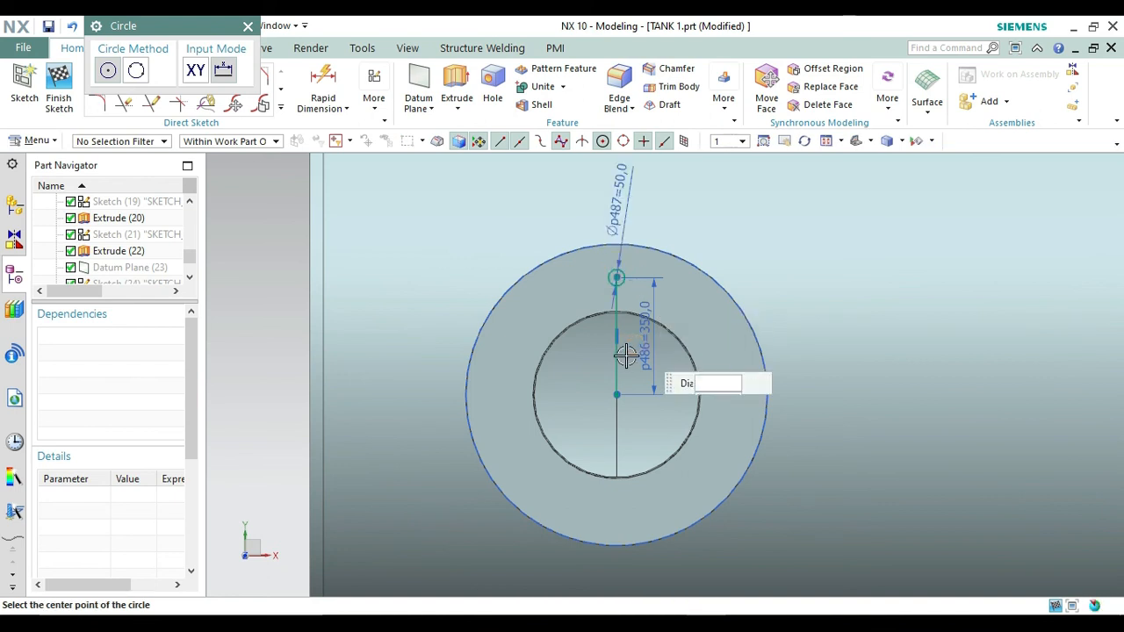
key("Escape")
left_click(620, 358)
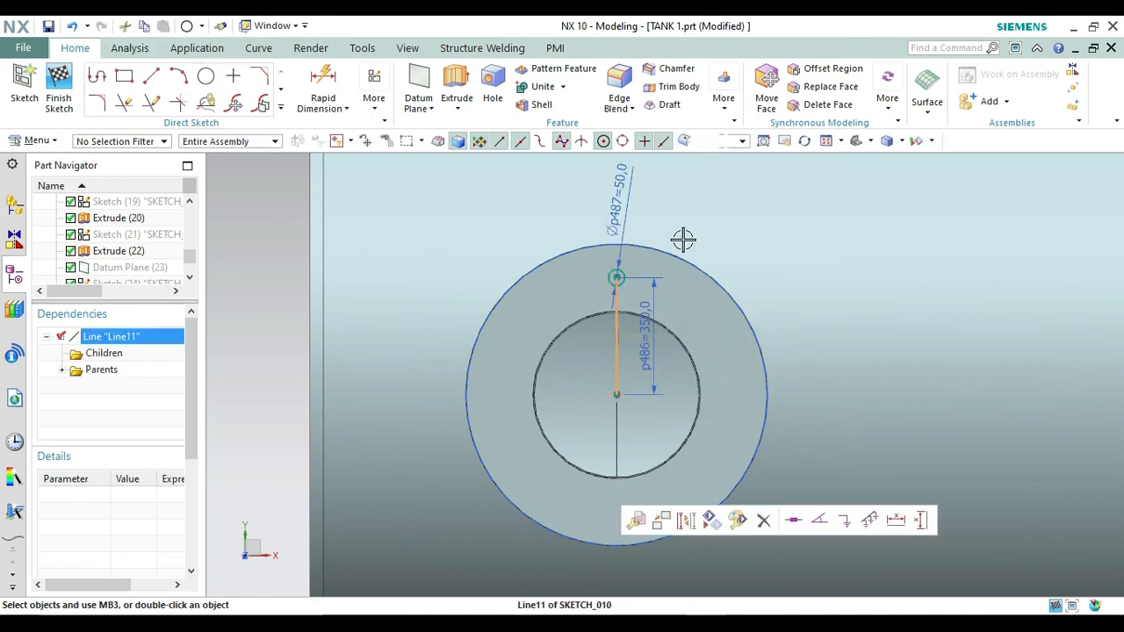
right_click(685, 198)
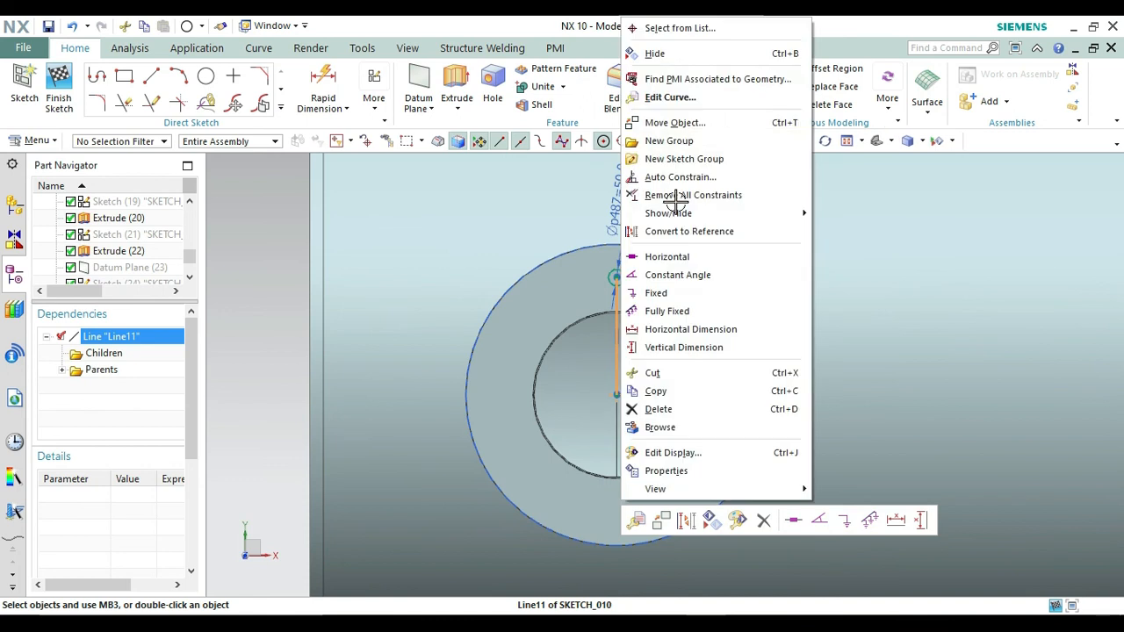
left_click(667, 231)
Set the reference line's length dimension to 380 mm and finish the sketch
key("ctrl+q")
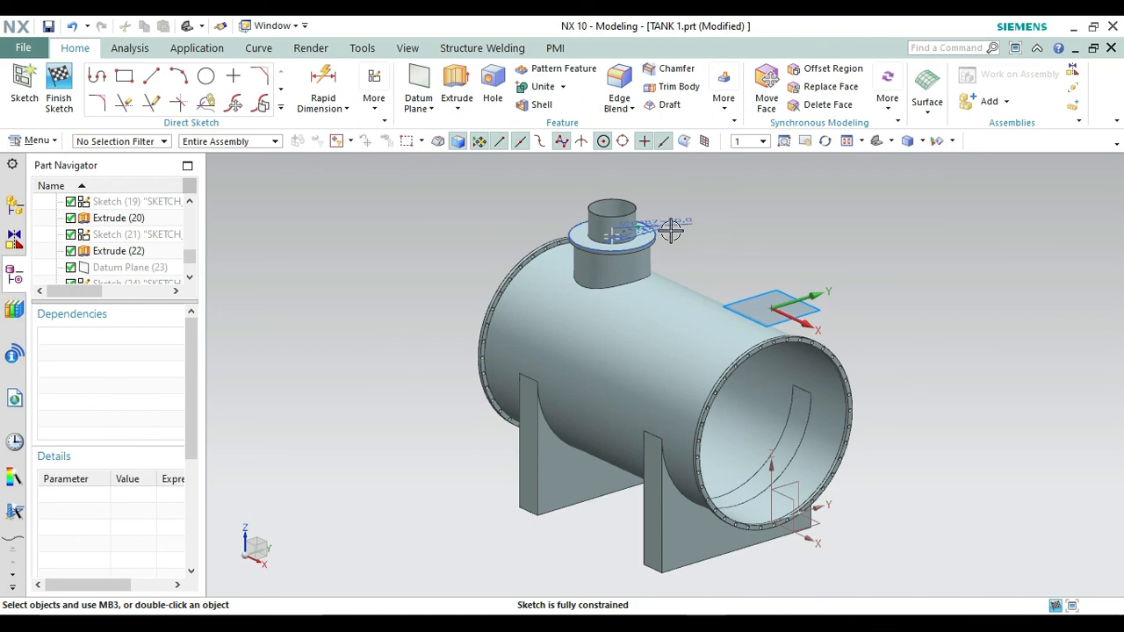
right_click(829, 187)
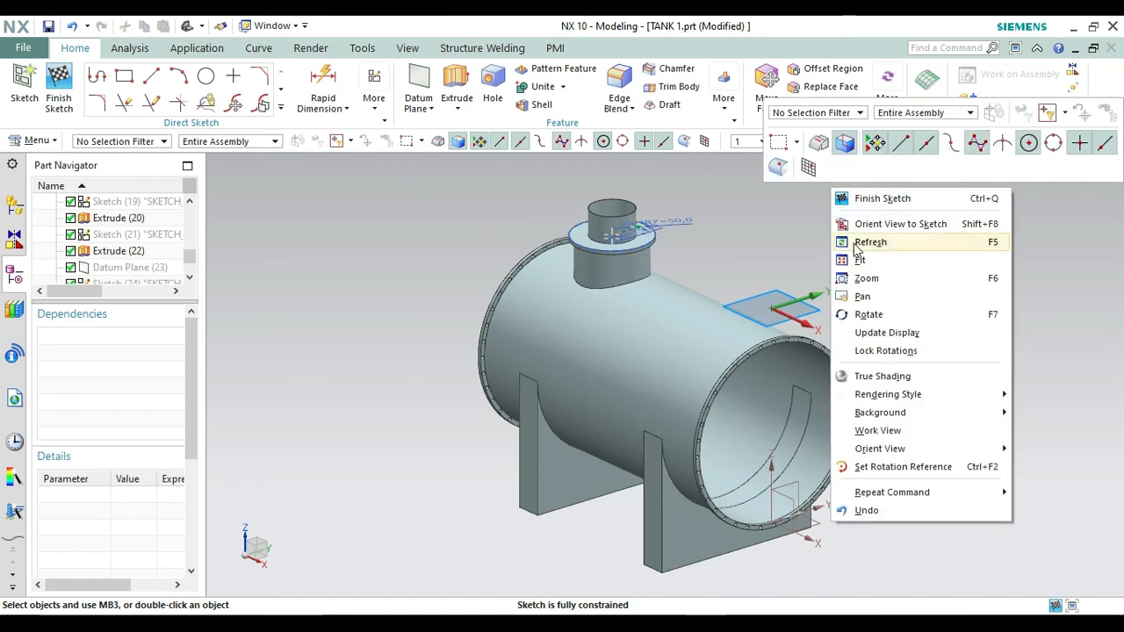
left_click(847, 225)
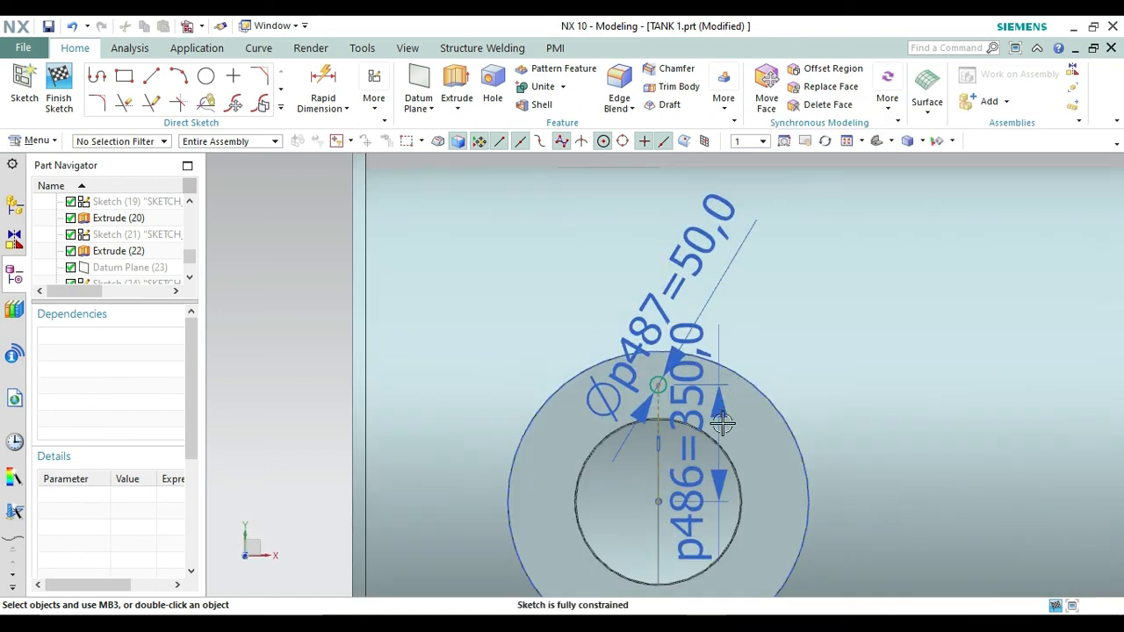
left_click(696, 448)
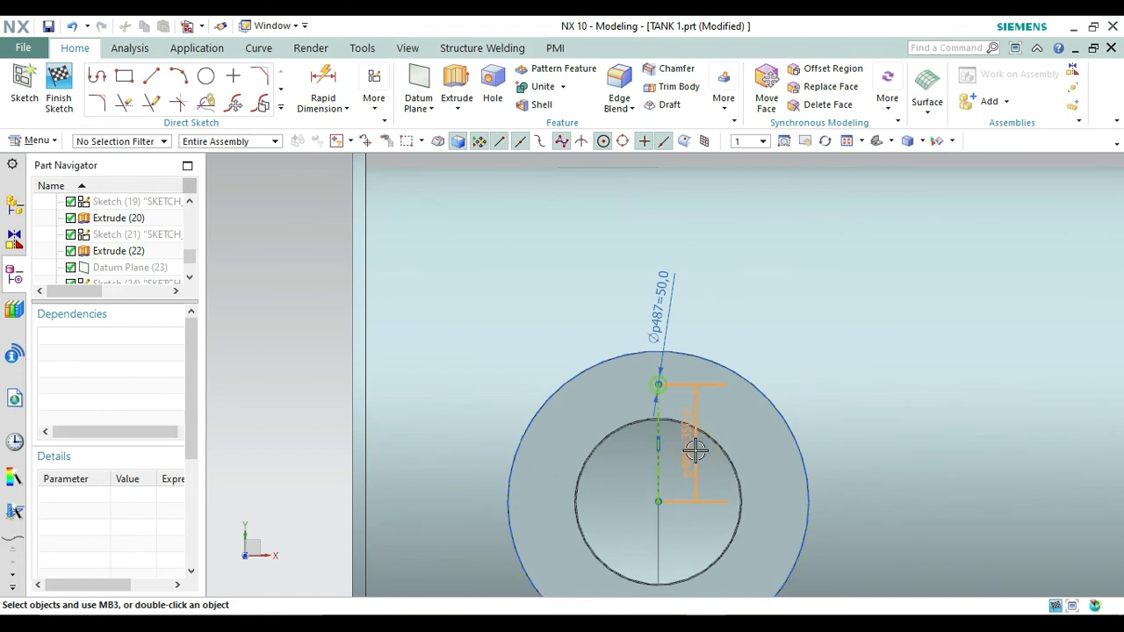
double_click(694, 449)
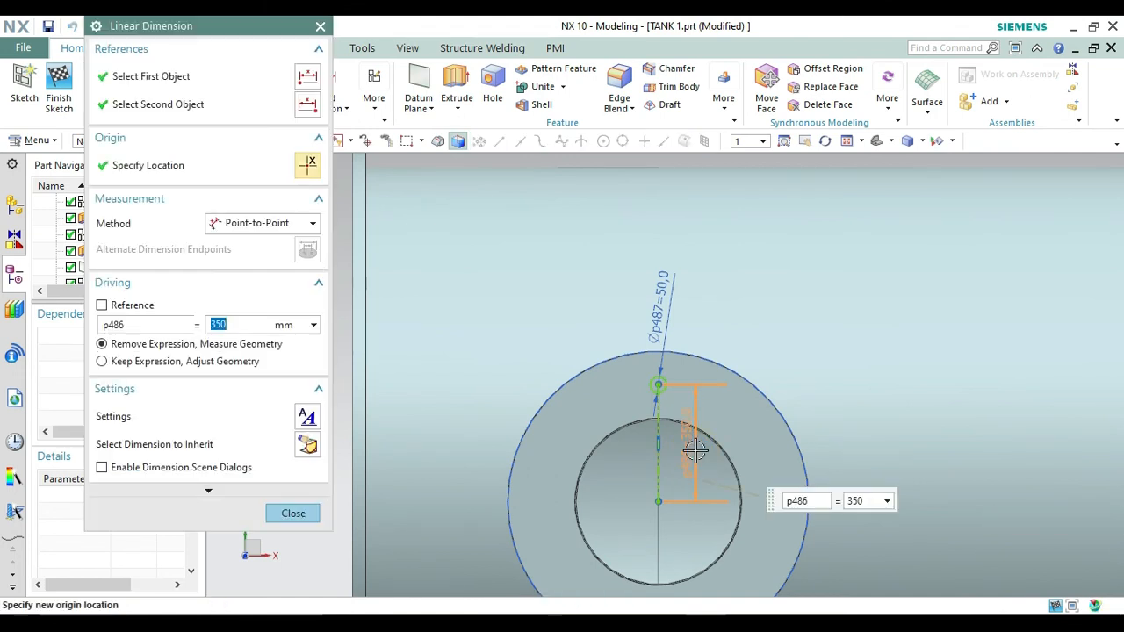
type("380")
key("Return")
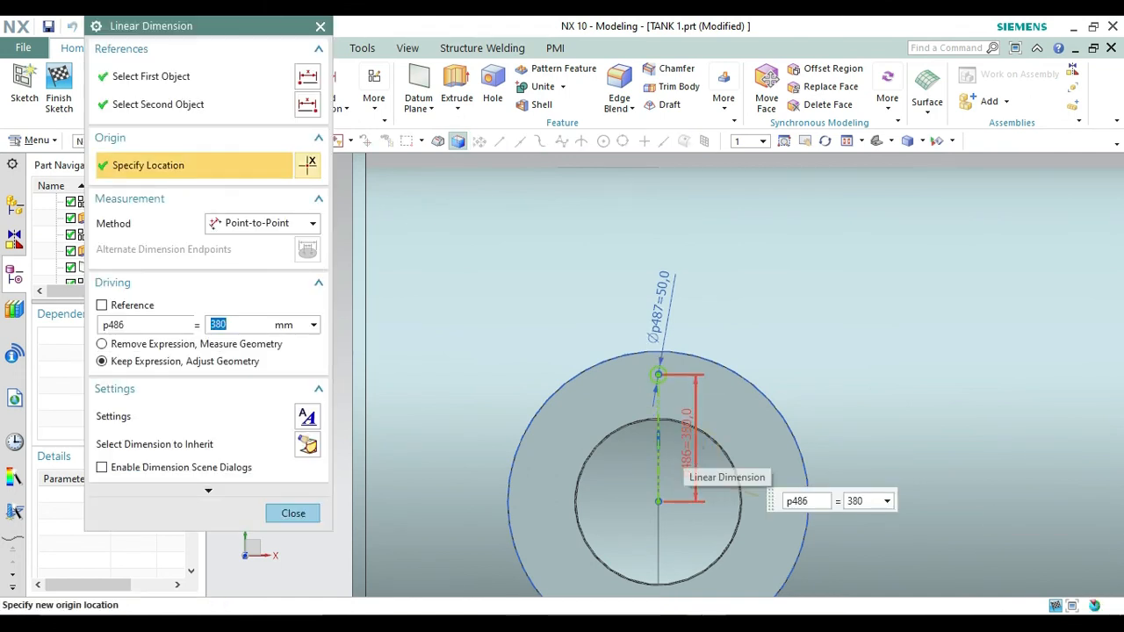
left_click(309, 513)
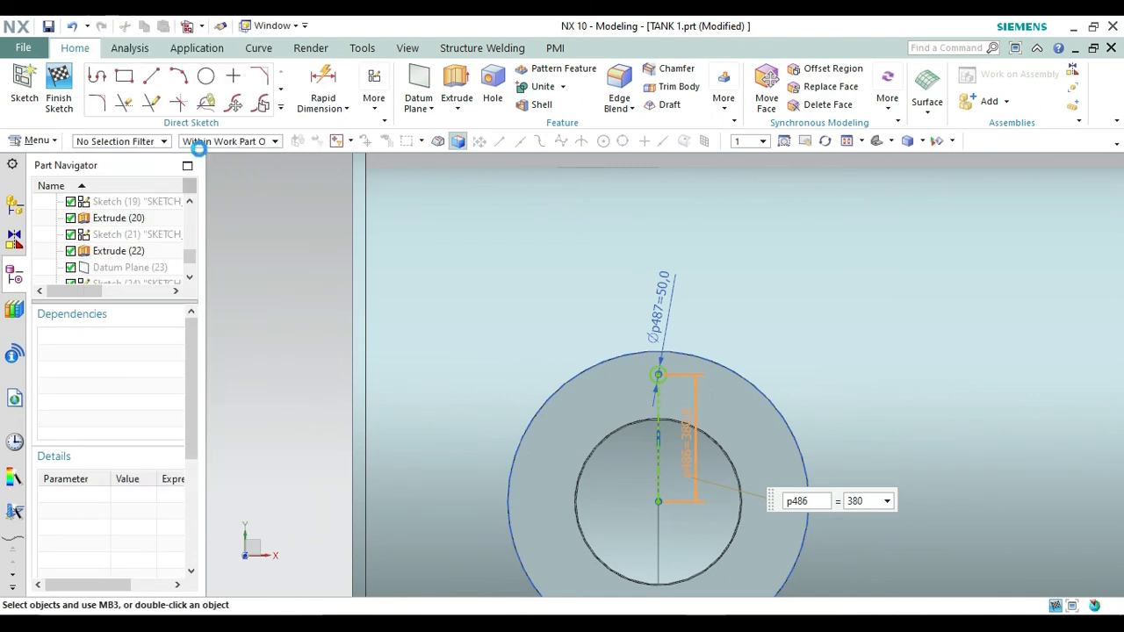
left_click(58, 93)
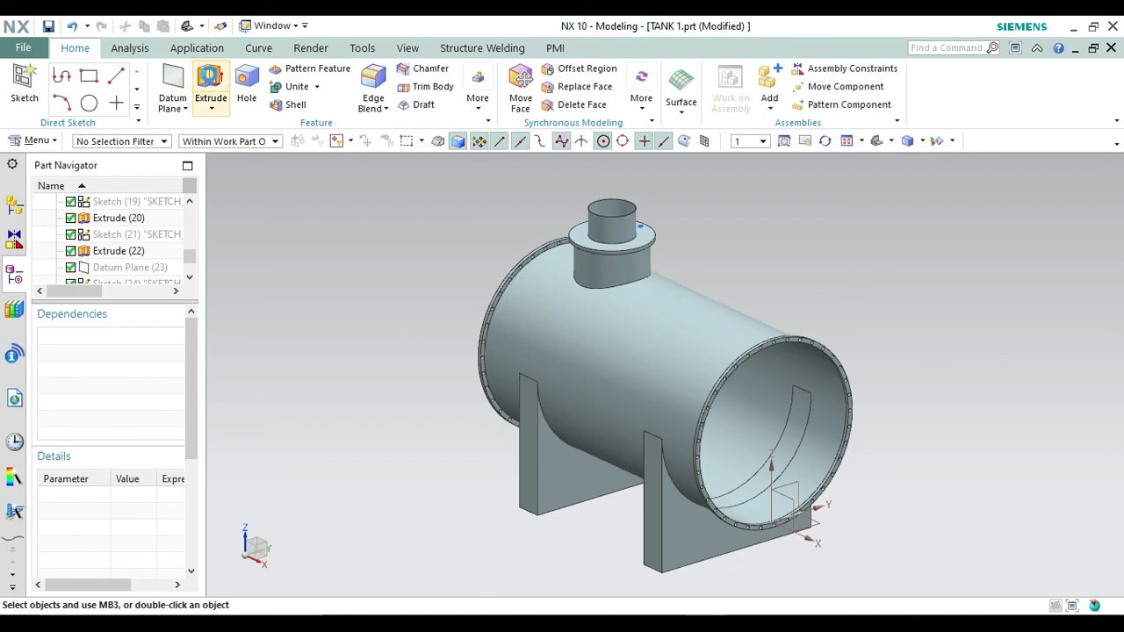
Extrude the small circle 1250 mm downward with Subtract to cut a bolt hole in the top flange
left_click(645, 233)
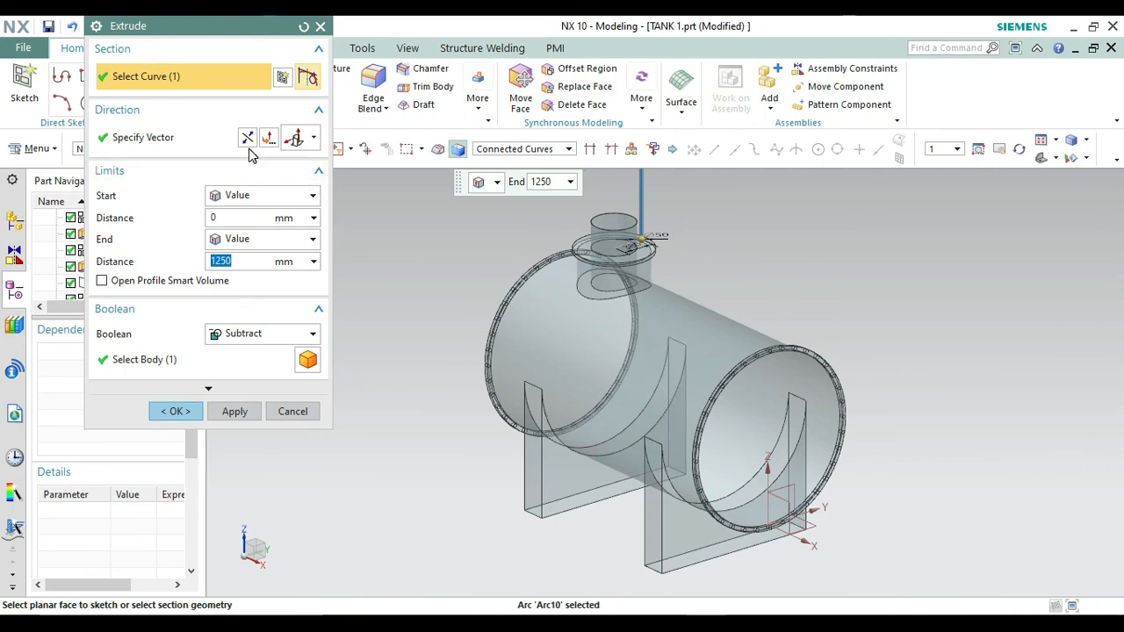
left_click(248, 142)
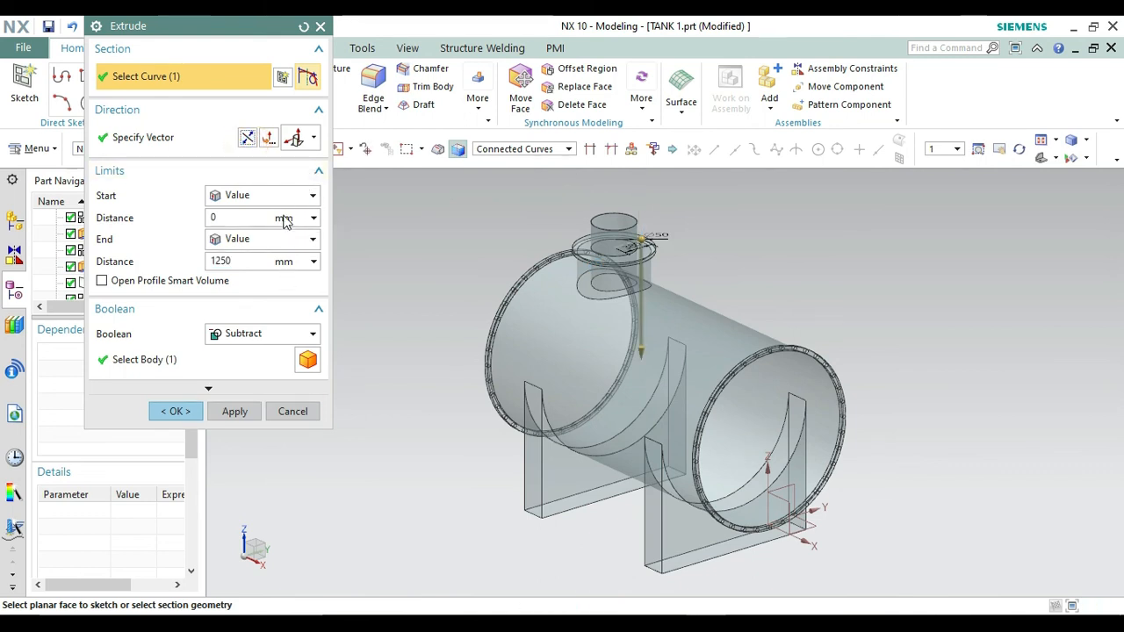
left_click(232, 411)
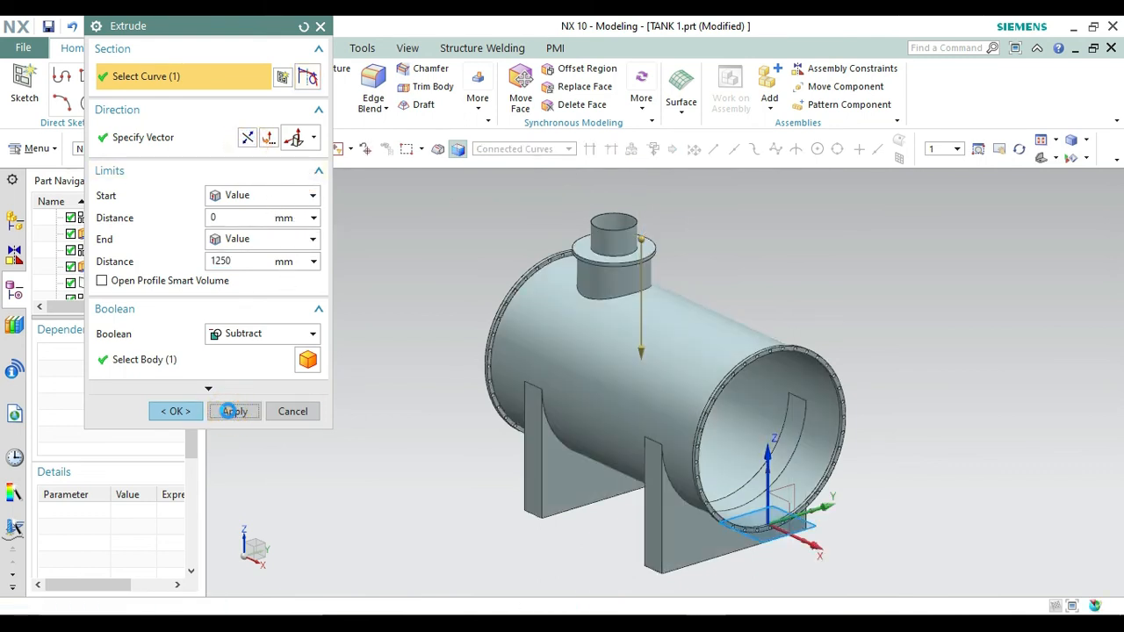
left_click(646, 239)
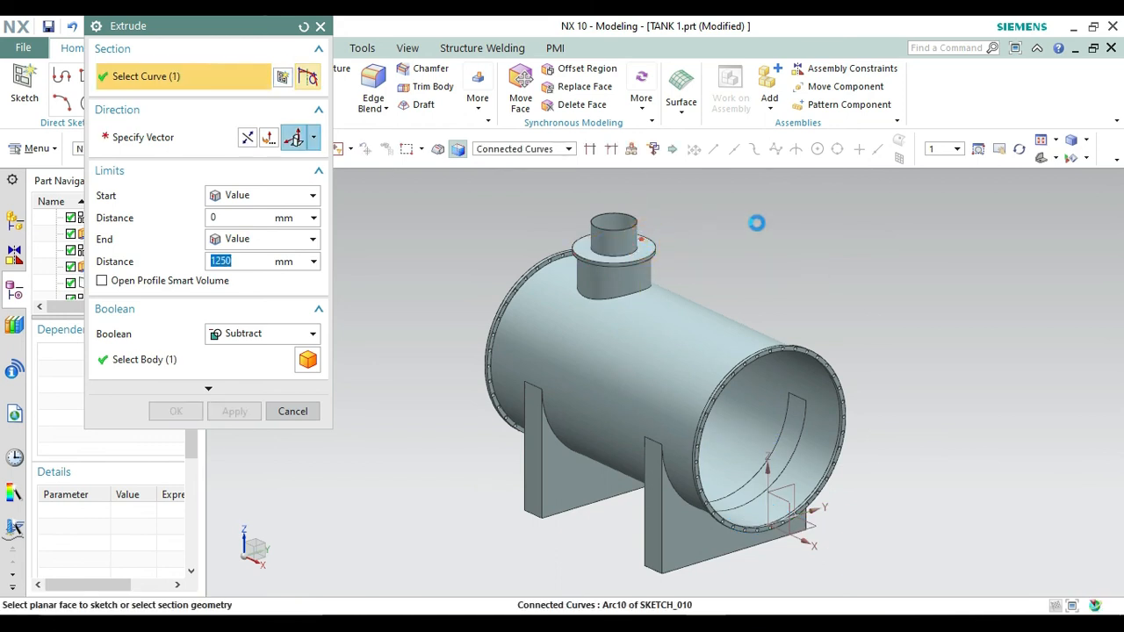
key("Escape")
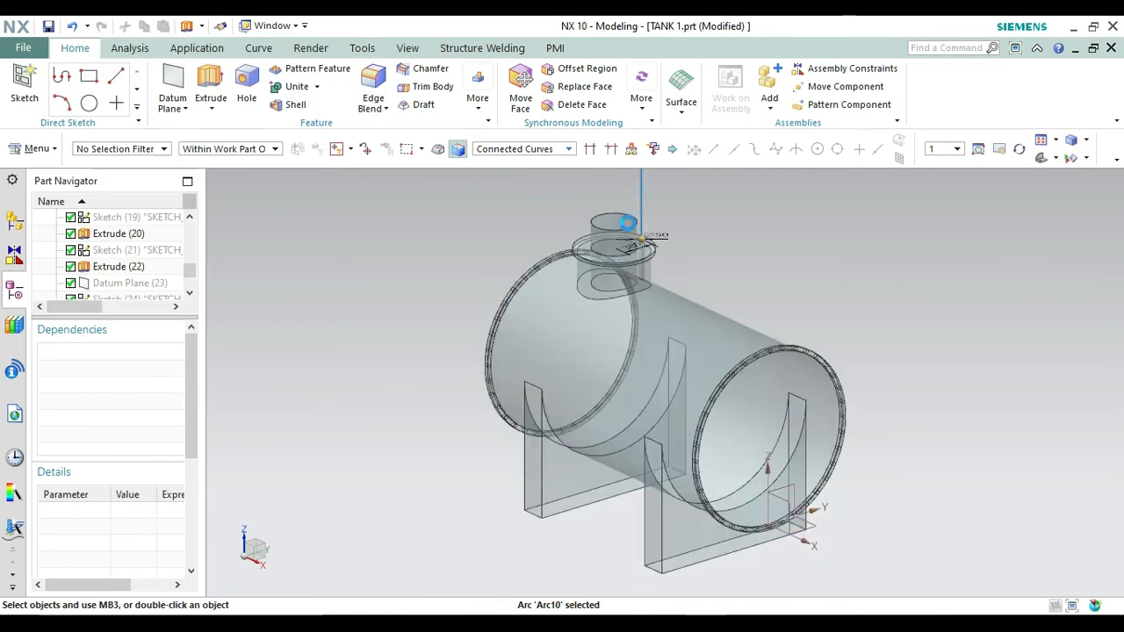
Hide the bolt hole's sketch and inspect the hole in the top flange up close
right_click(654, 209)
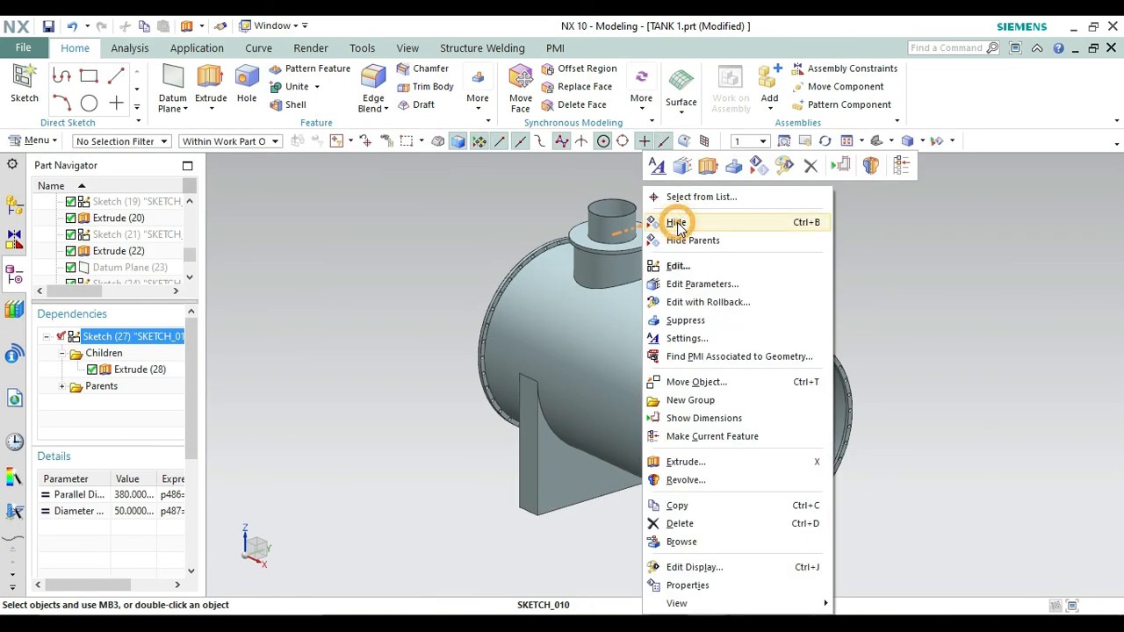
left_click(669, 219)
left_click(784, 141)
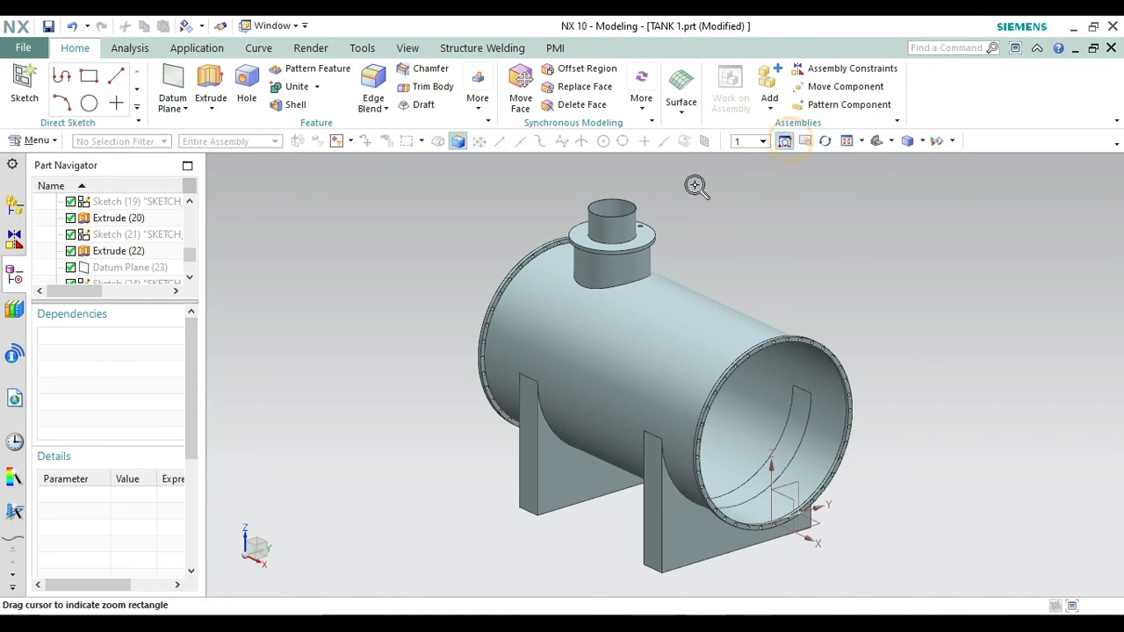
left_click_drag(634, 216, 665, 253)
key("Escape")
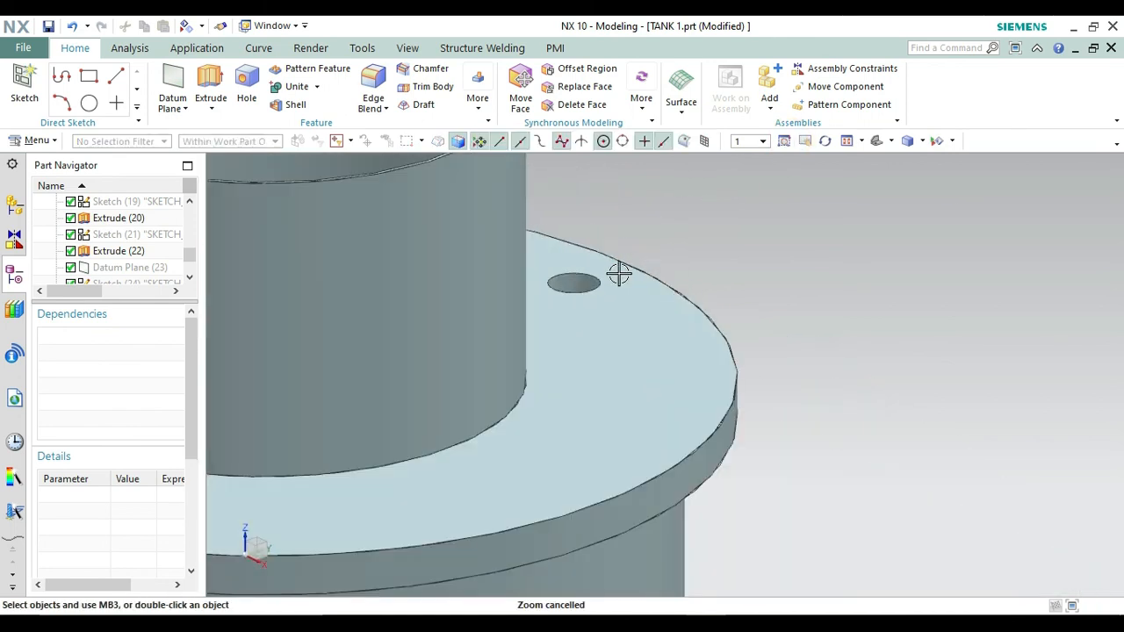
key("ctrl+f")
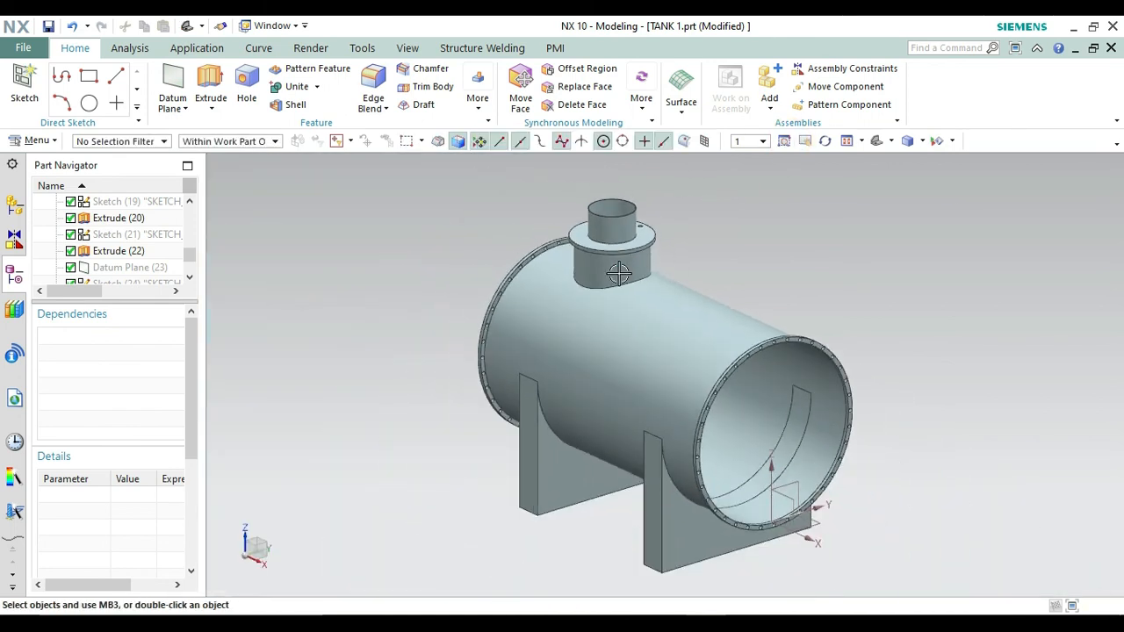
Set up a circular pattern of the top flange's bolt hole, with the rotation point at the centre of the top opening
left_click(321, 70)
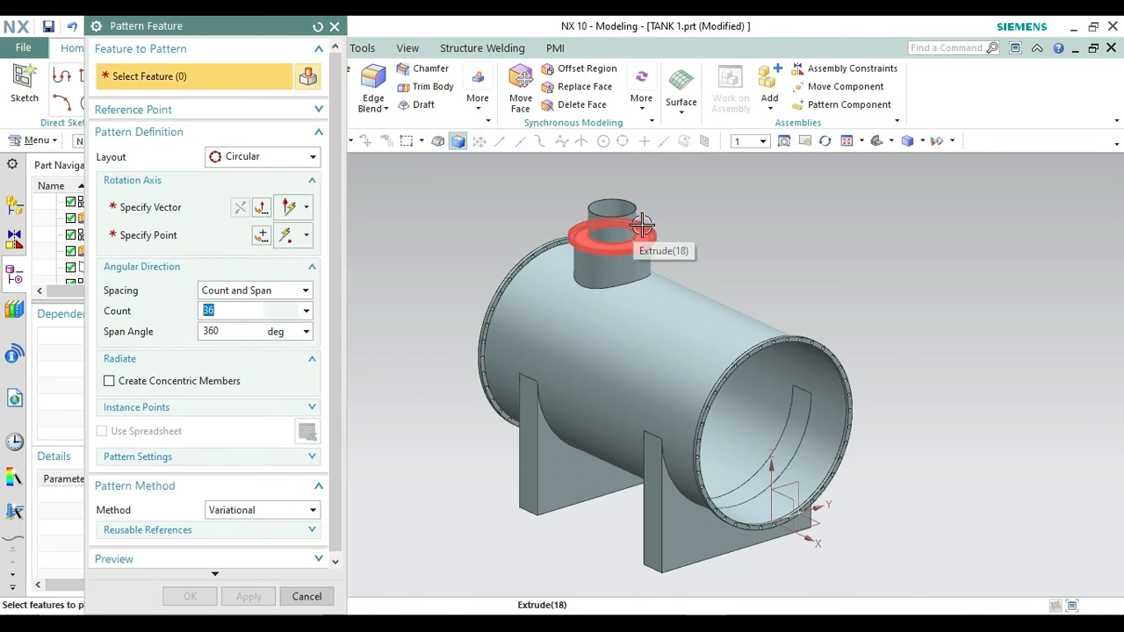
left_click_drag(169, 35, 325, 62)
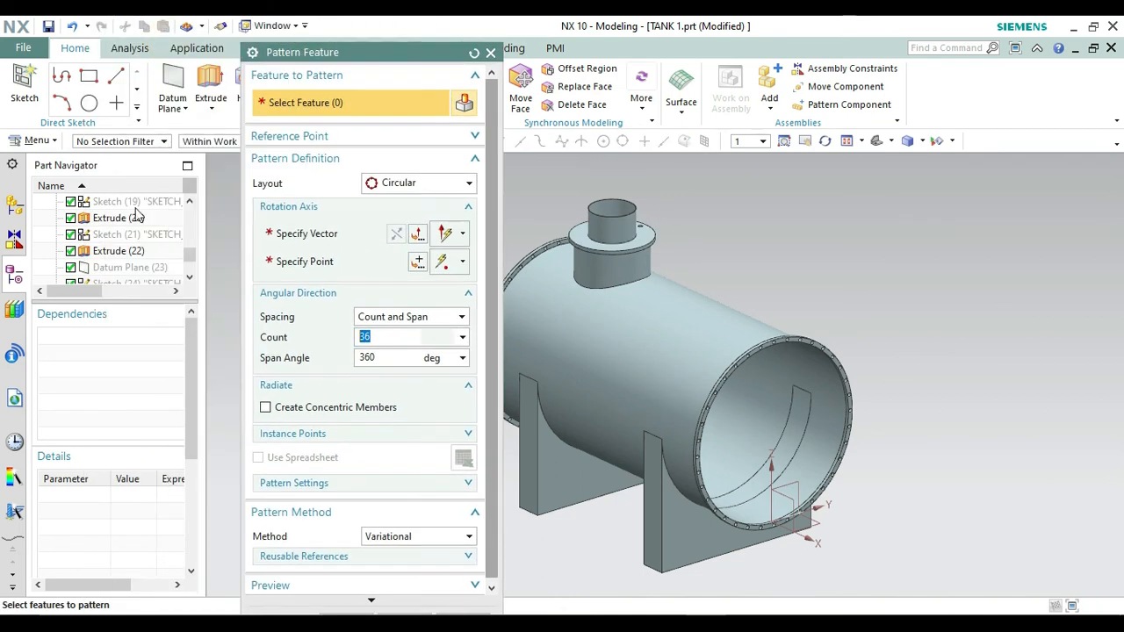
left_click_drag(193, 258, 189, 290)
left_click(136, 267)
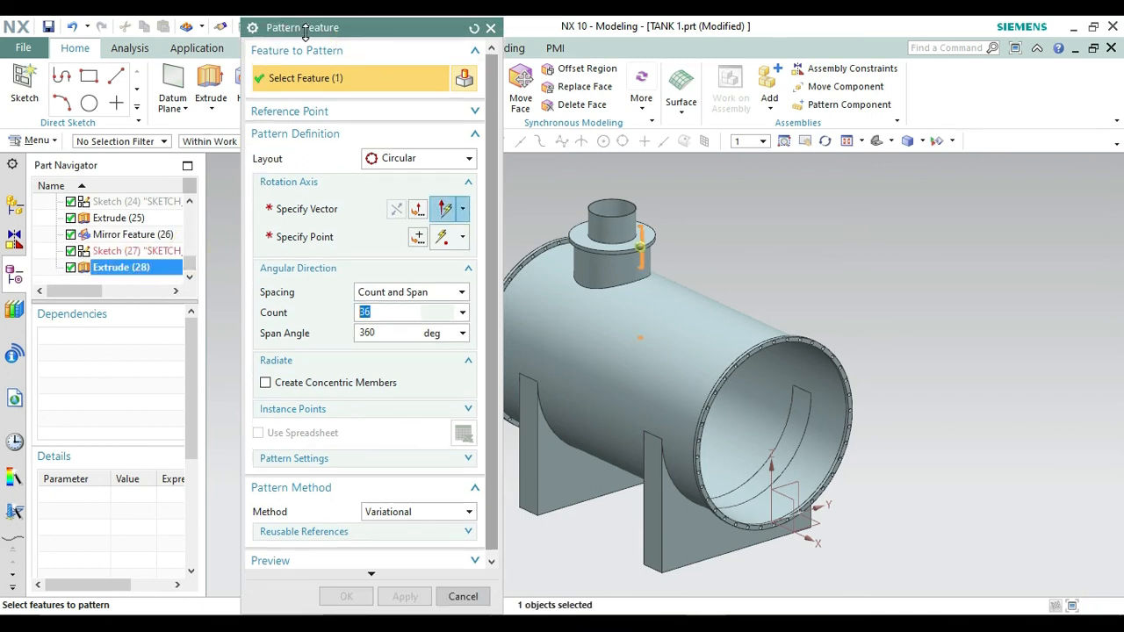
left_click_drag(268, 31, 129, 24)
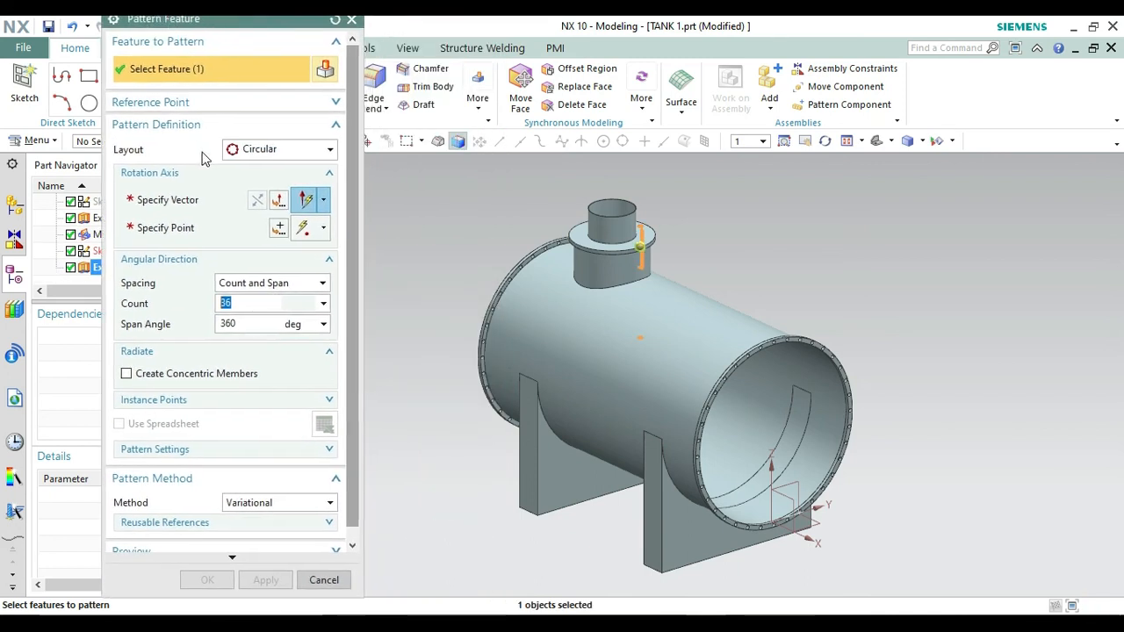
left_click(197, 200)
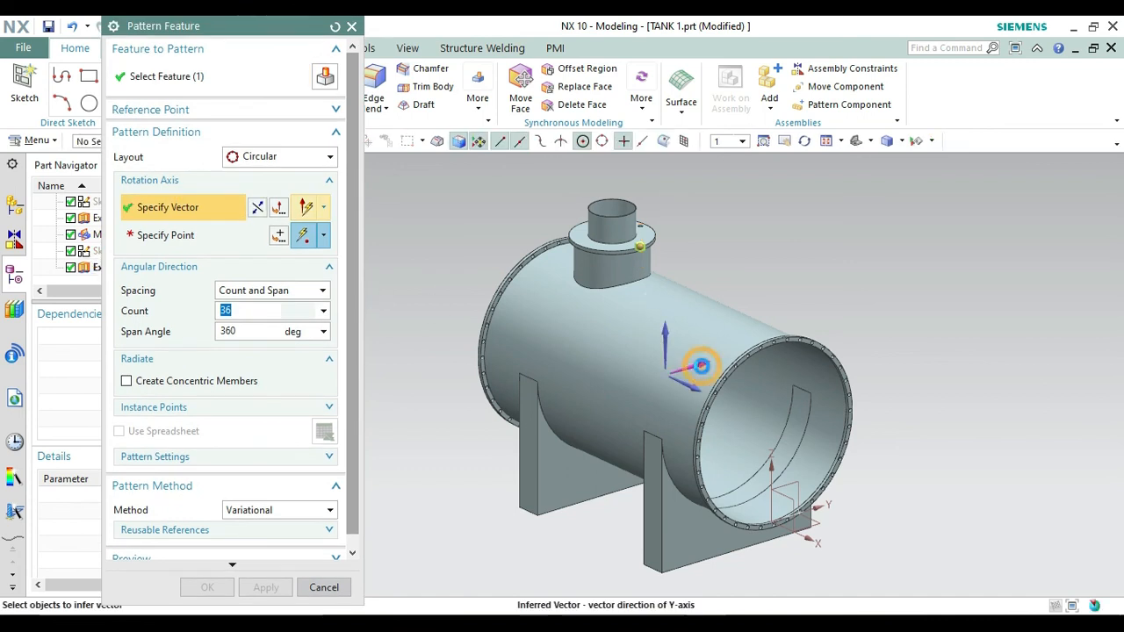
left_click(800, 510)
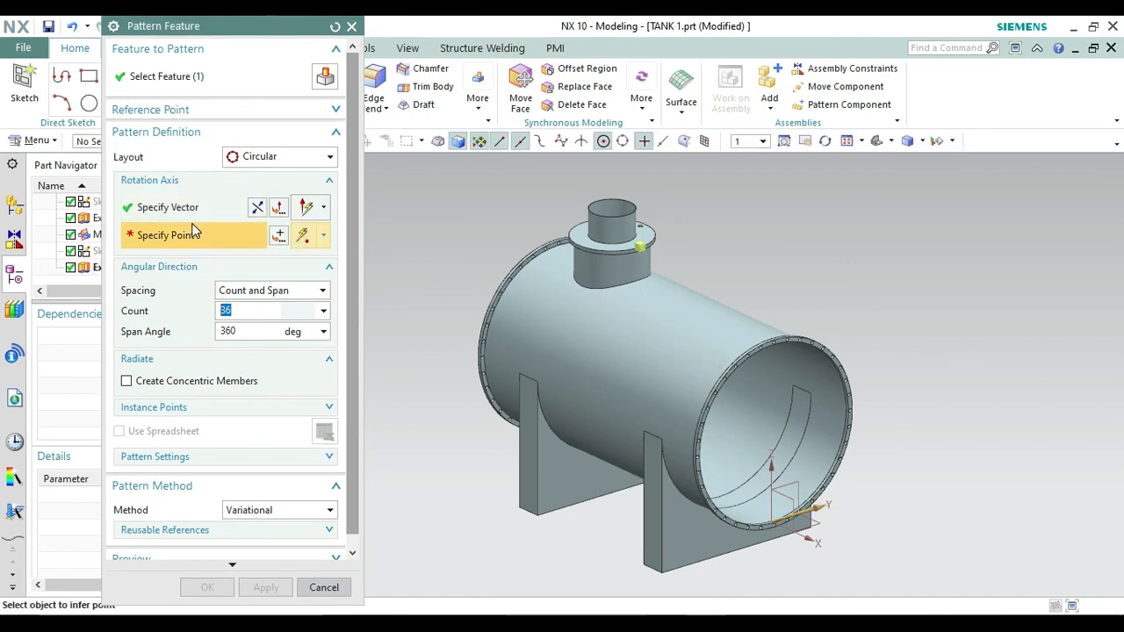
left_click(612, 237)
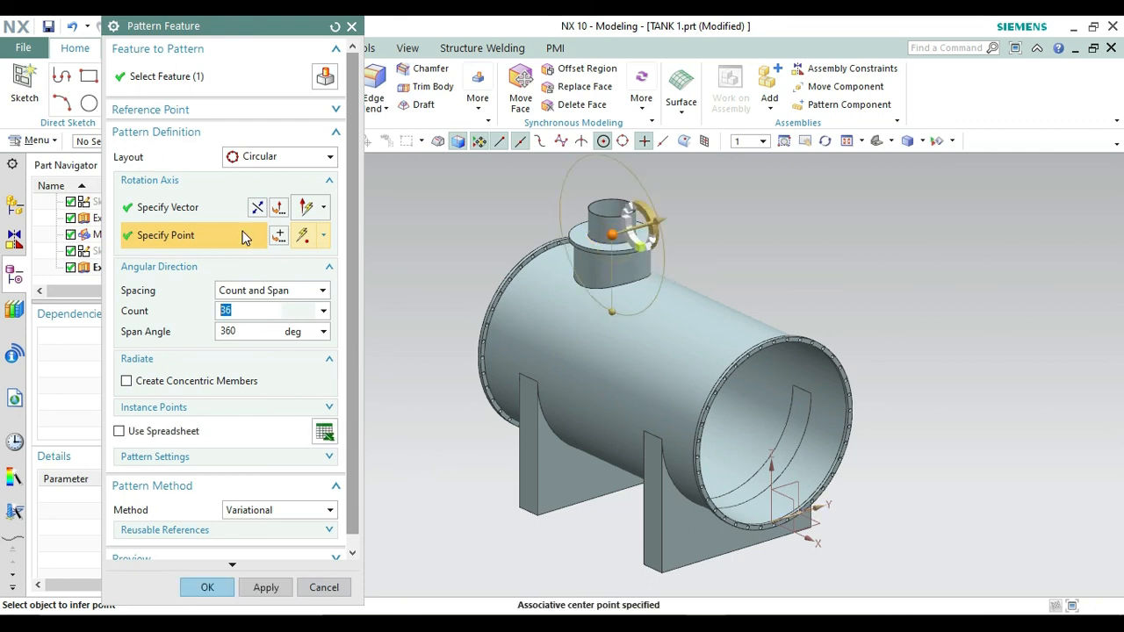
Set the pattern's rotation axis to Z and create 18 bolt holes around the top flange over 360 degrees
left_click(219, 208)
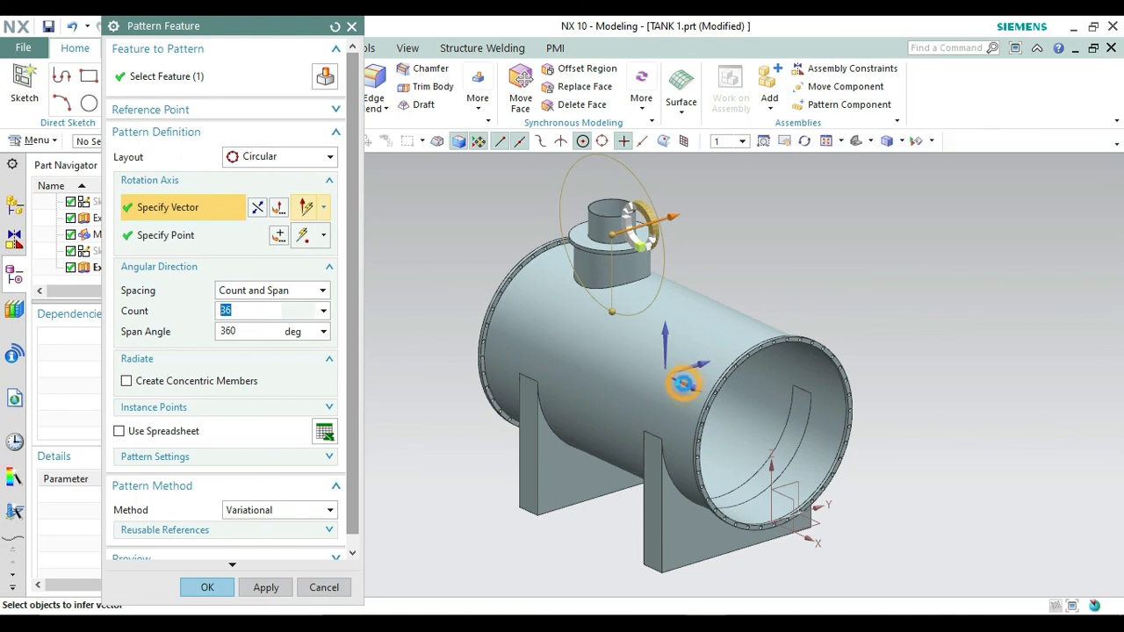
left_click(683, 382)
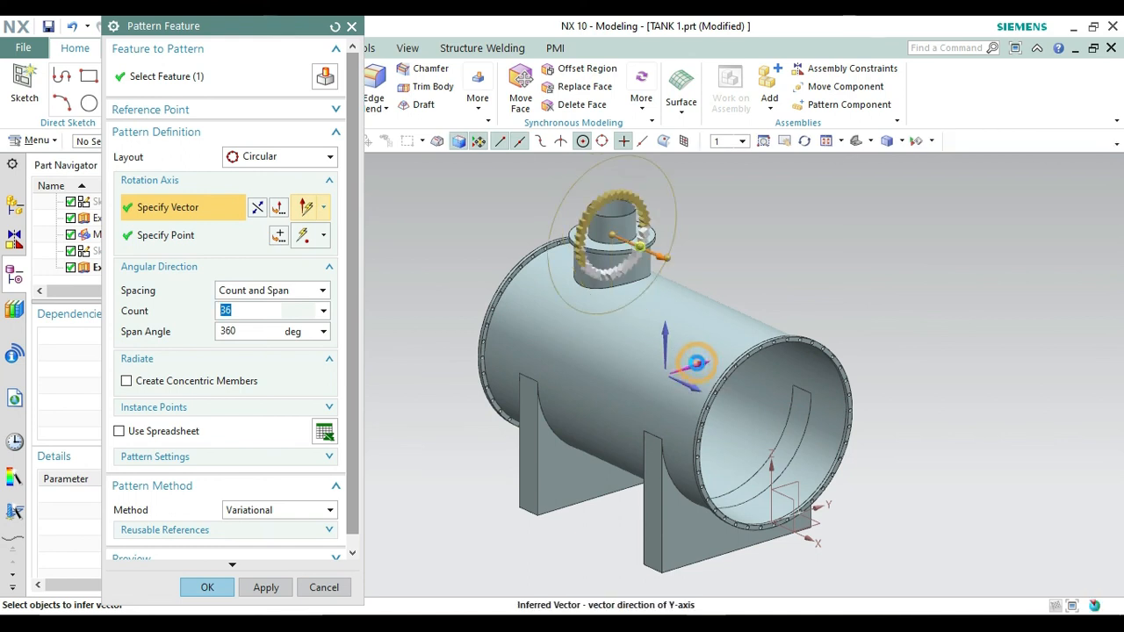
left_click(696, 363)
left_click(666, 344)
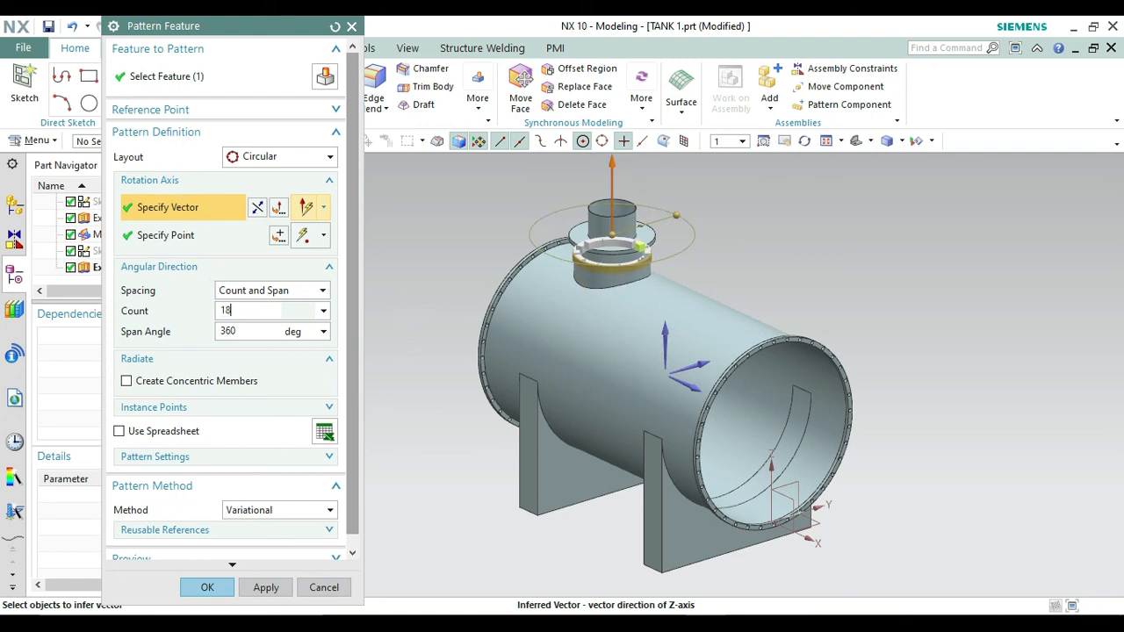
key("Return")
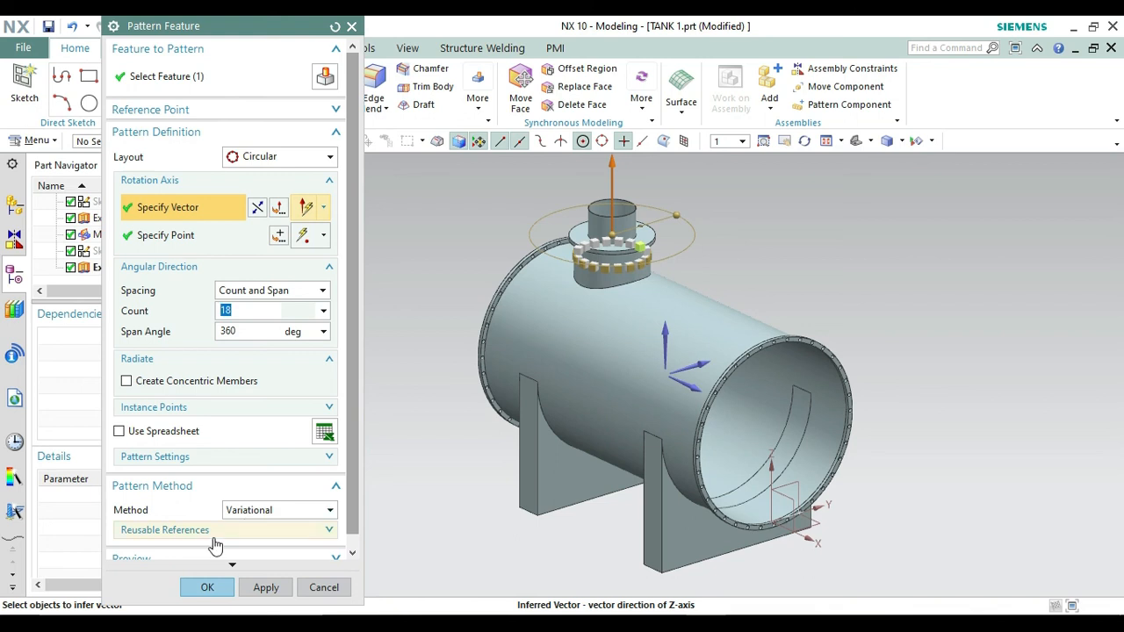
left_click(208, 587)
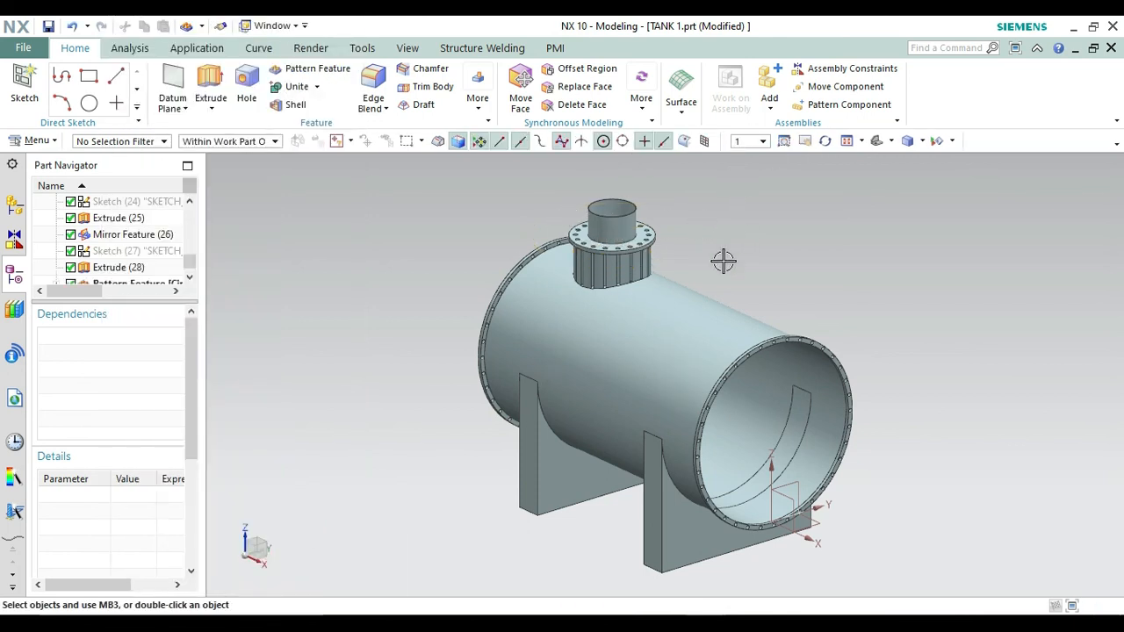
Edit the bolt hole's sketch, set the hole's distance from the flange centre to 410 mm and finish the sketch
double_click(650, 255)
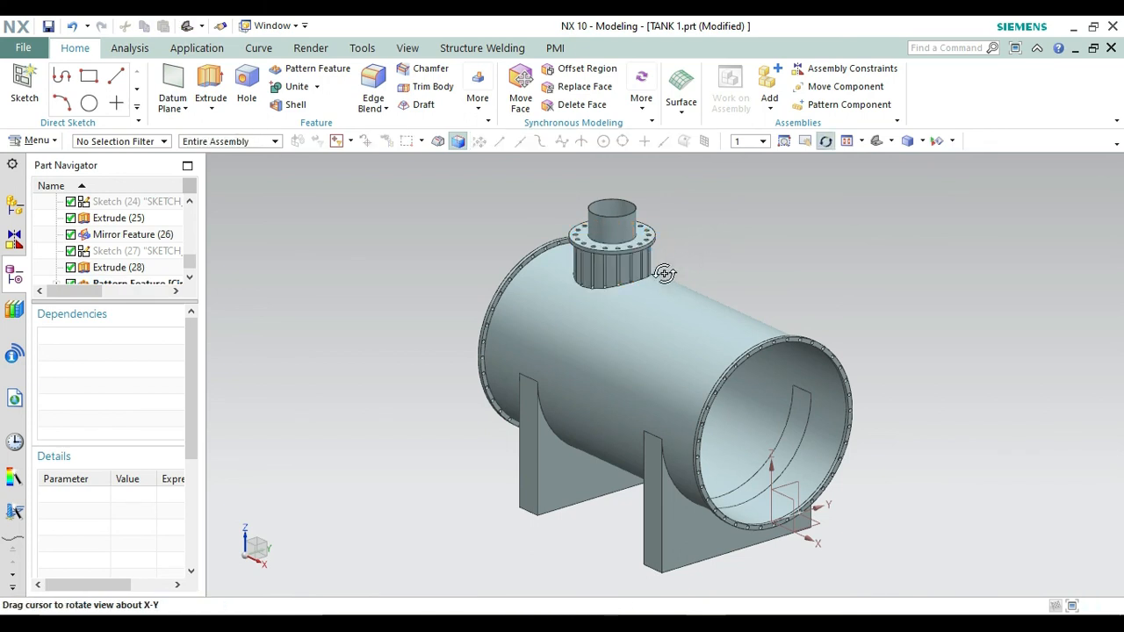
key("Escape")
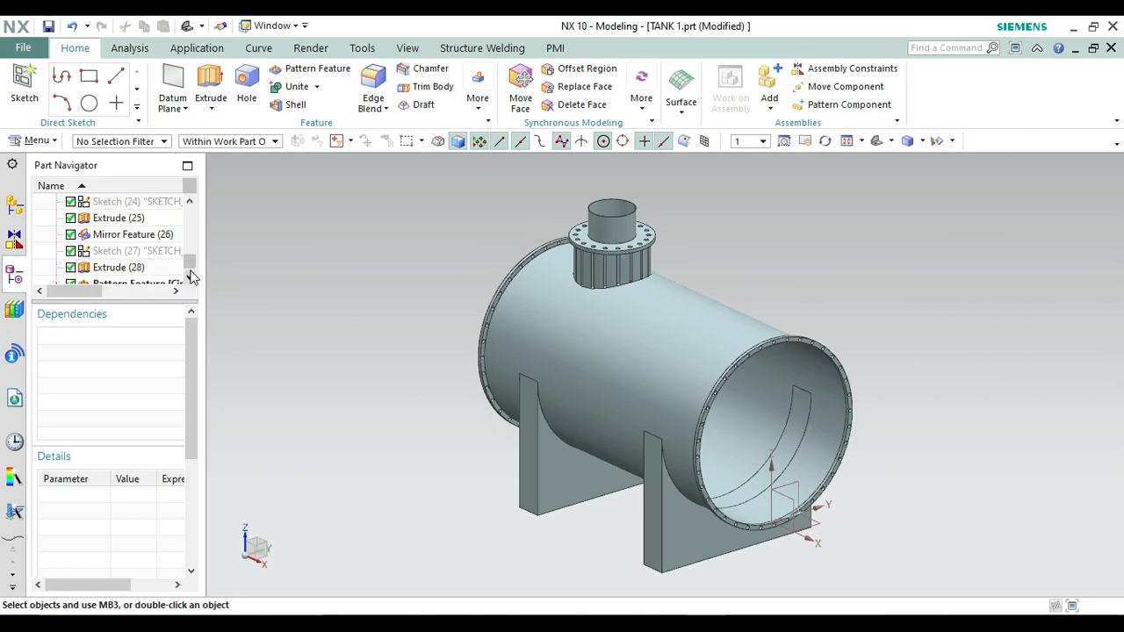
scroll(188, 258, "down", 1)
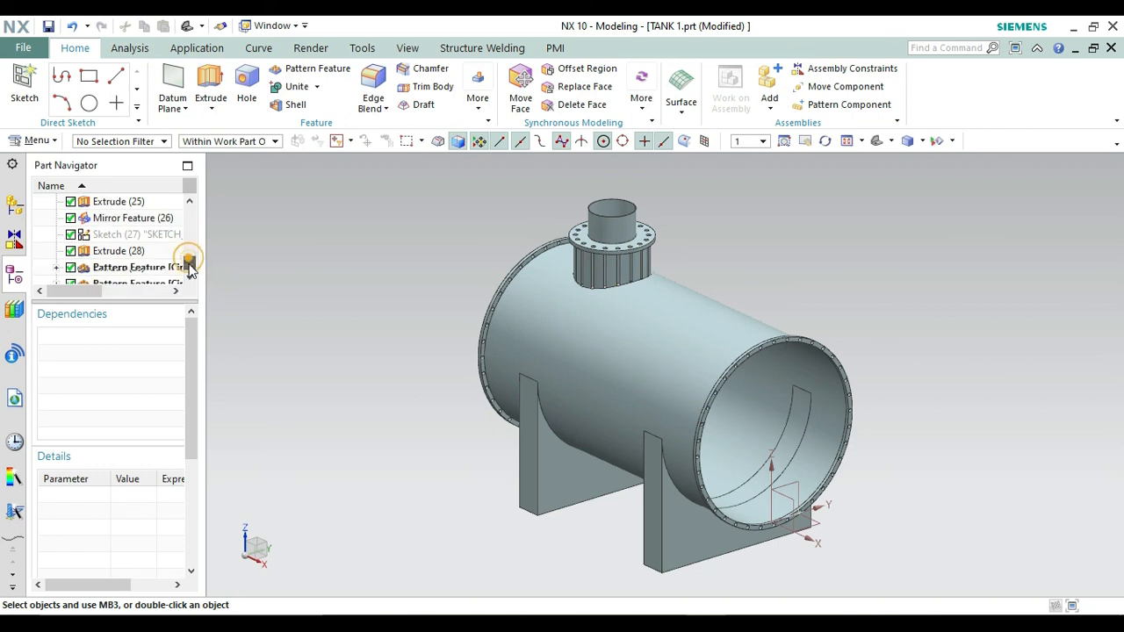
double_click(139, 233)
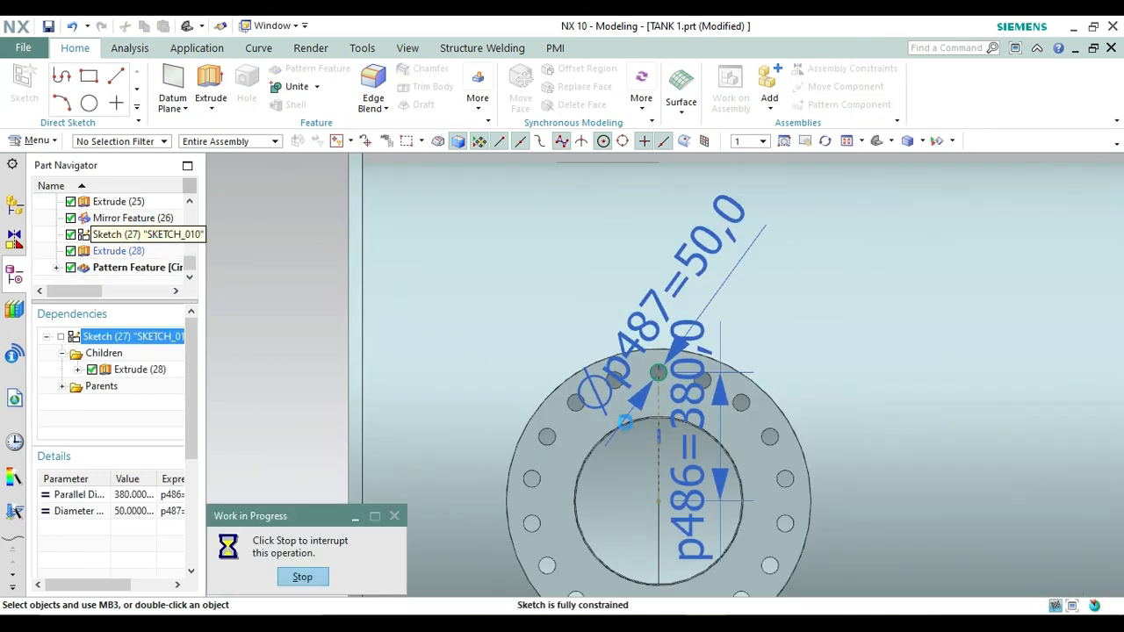
left_click(698, 414)
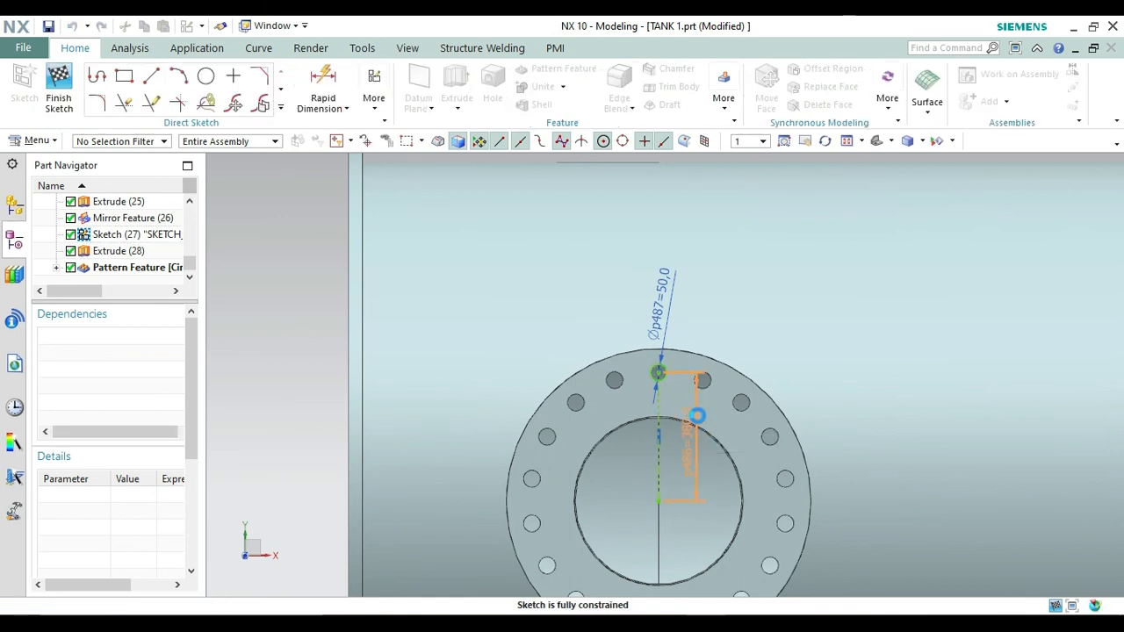
double_click(696, 415)
type("410")
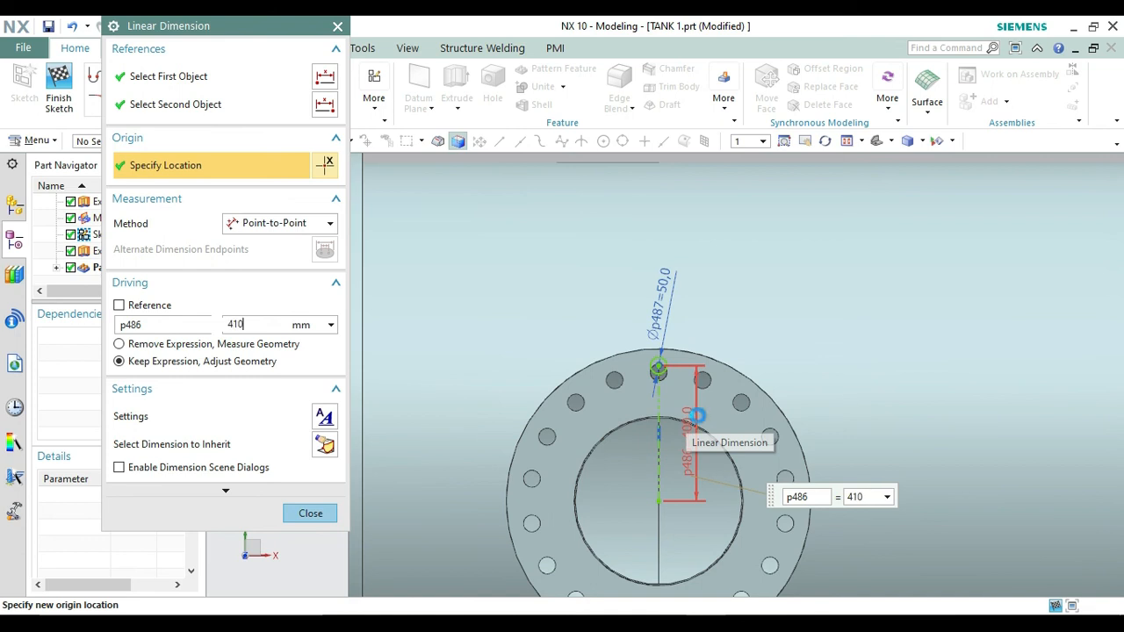
scroll(552, 438, "down", 2)
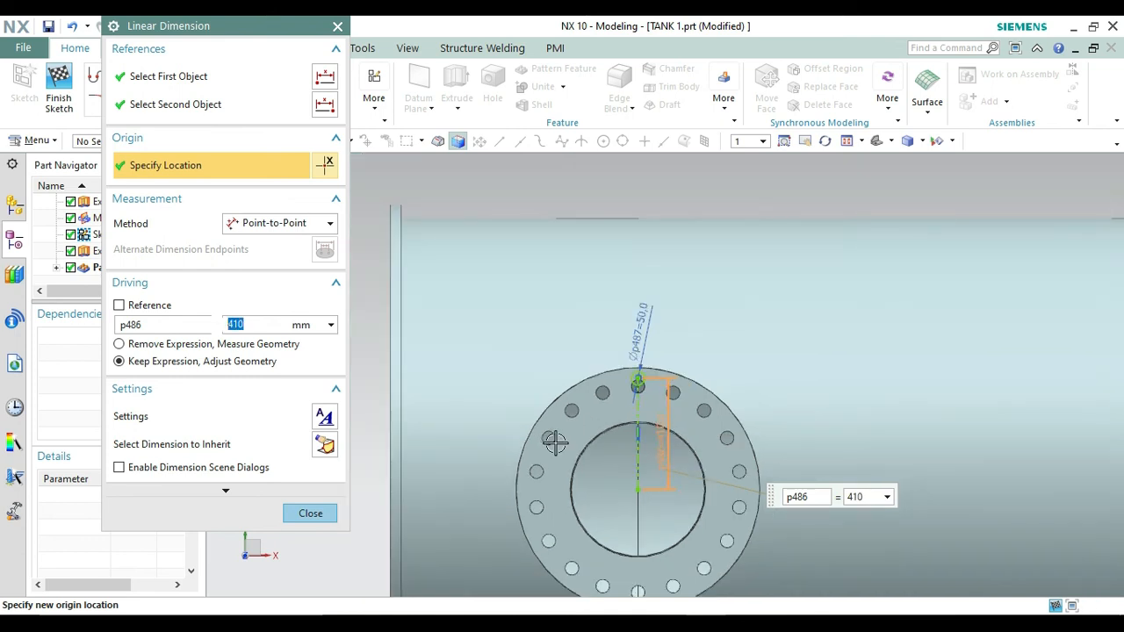
left_click(325, 516)
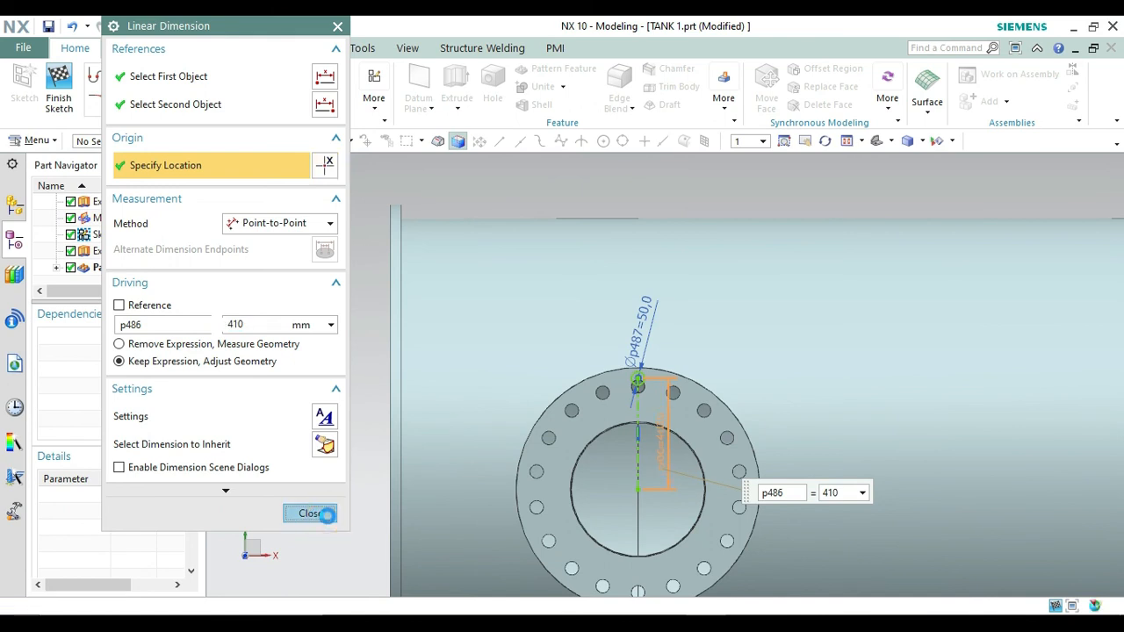
left_click(72, 97)
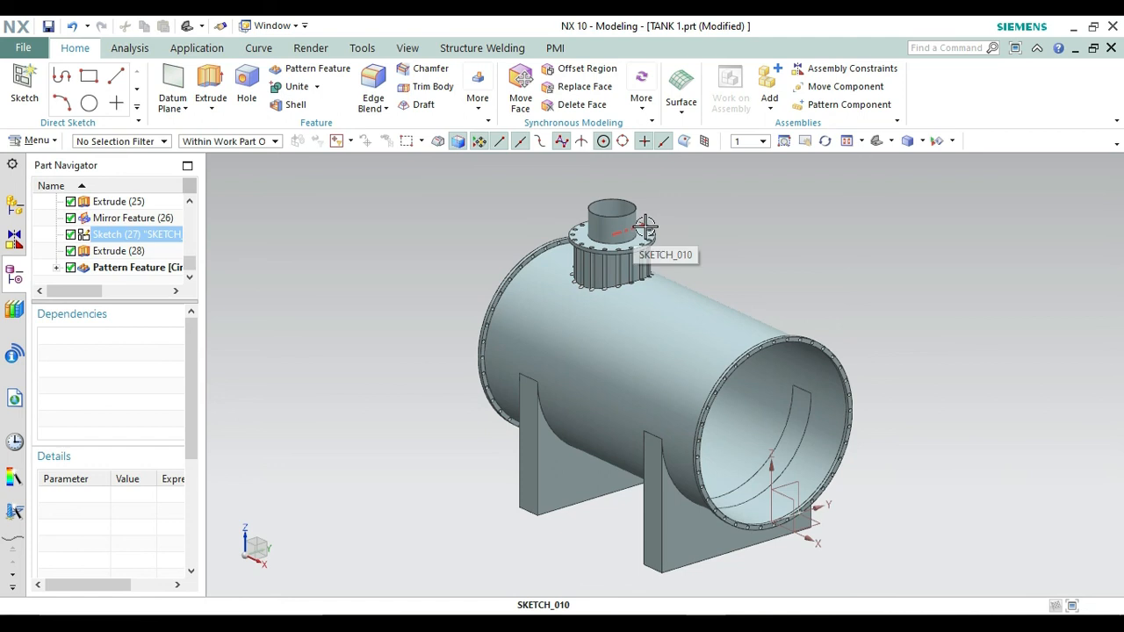
Set the end distance of the bolt hole's subtracting extrusion to 40 mm
left_click(141, 249)
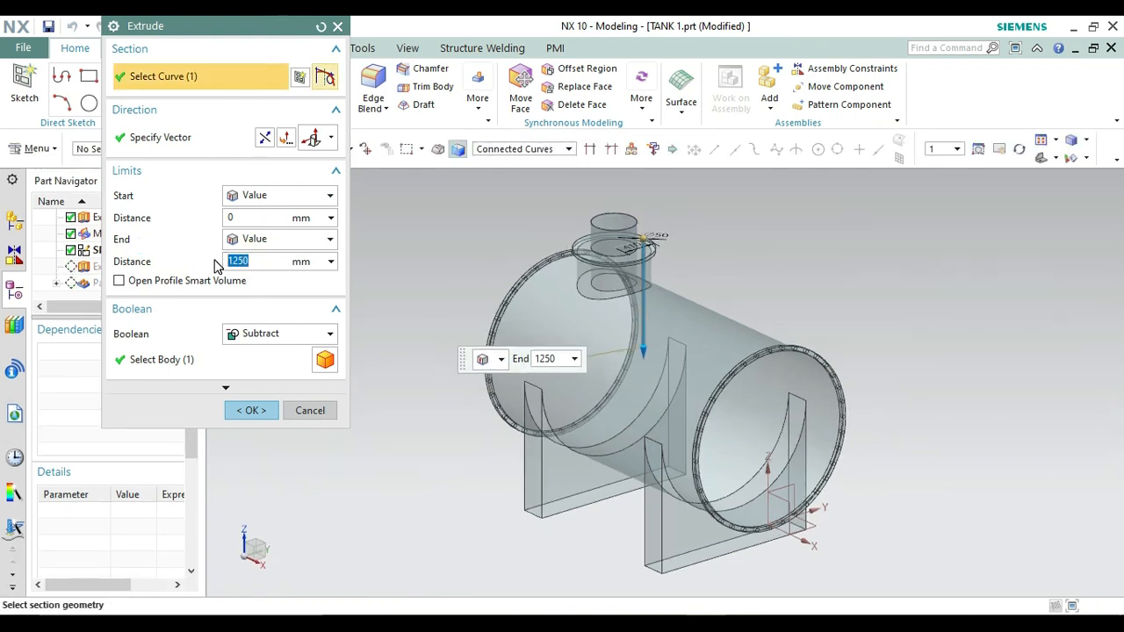
key("Return")
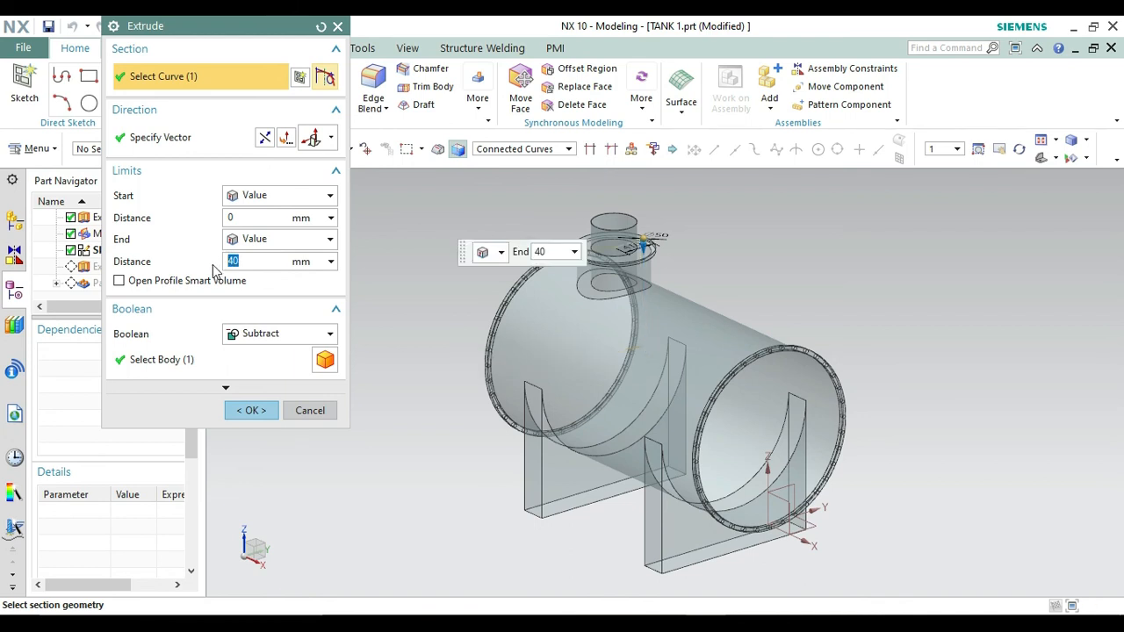
left_click(252, 410)
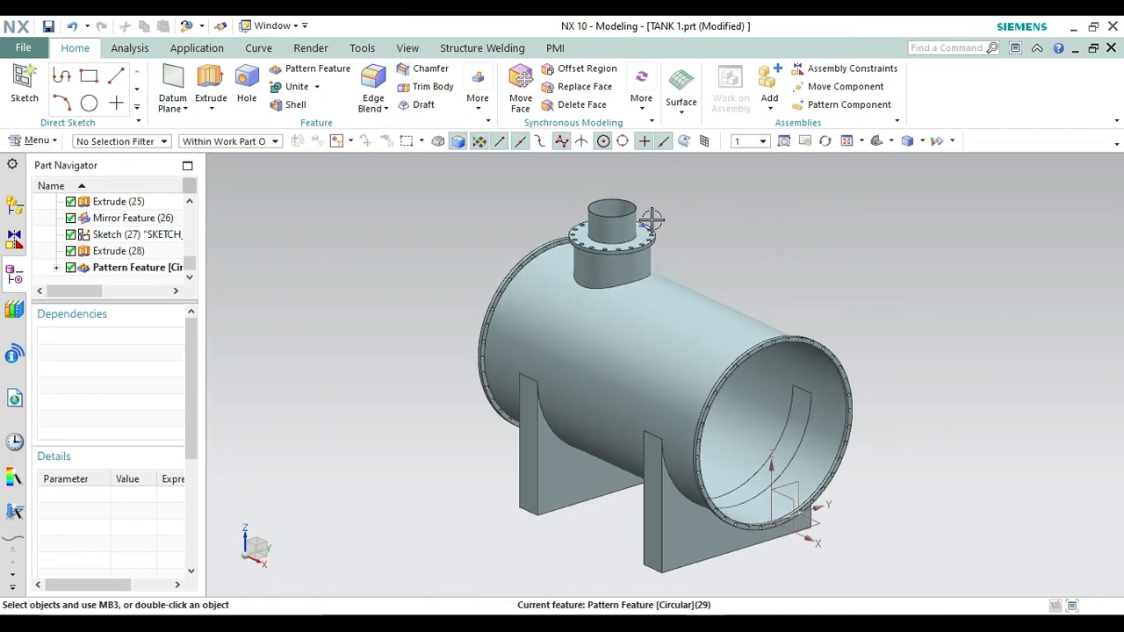
Hide the bolt hole's sketch on the top flange
left_click(643, 223)
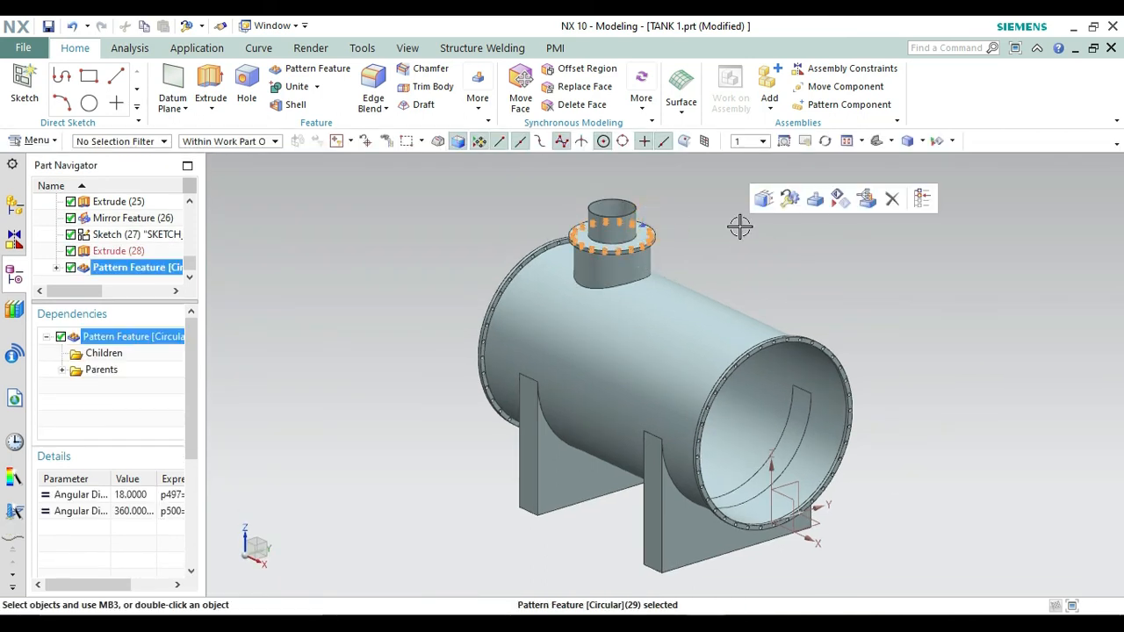
key("Escape")
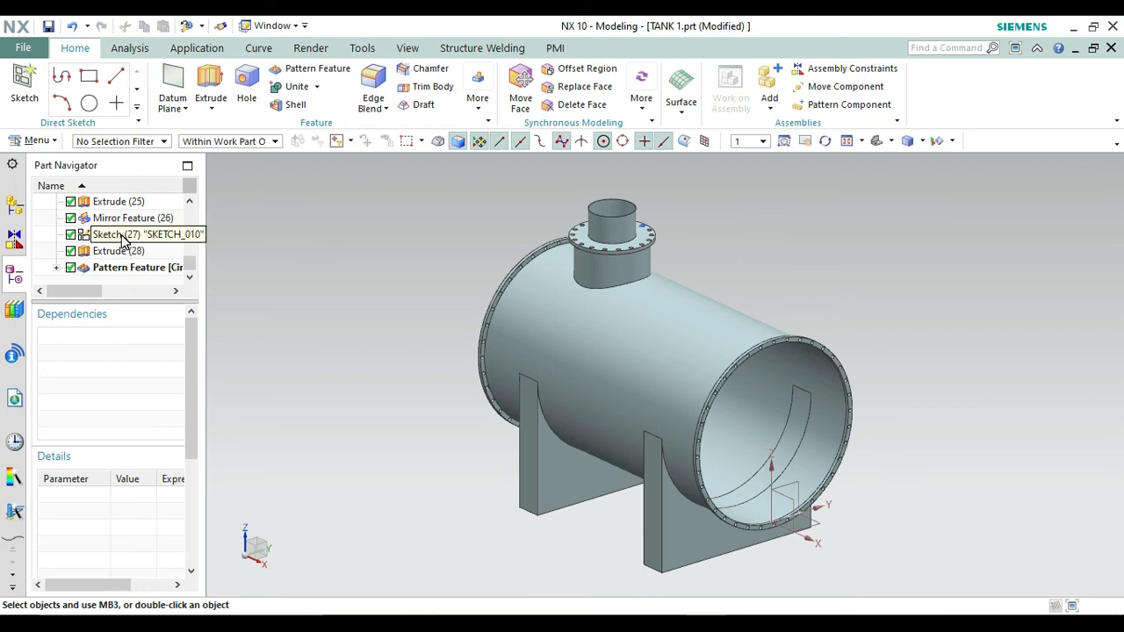
right_click(123, 239)
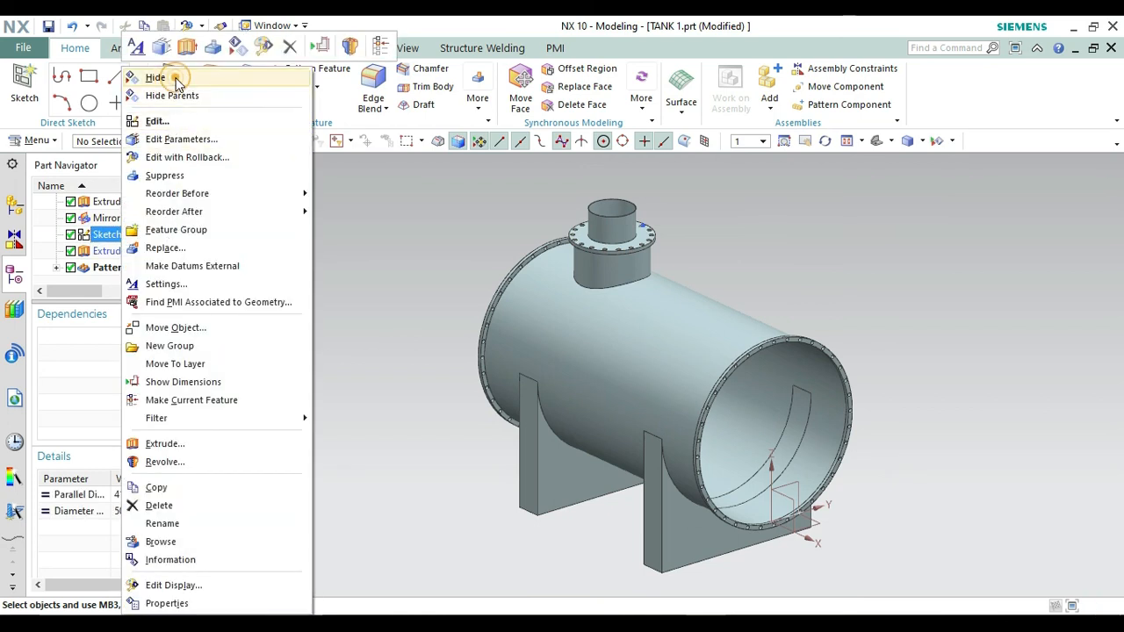
left_click(155, 78)
Examine the top flange's bolt holes and the whole tank from several angles, and return to the trimetric view
left_click(825, 140)
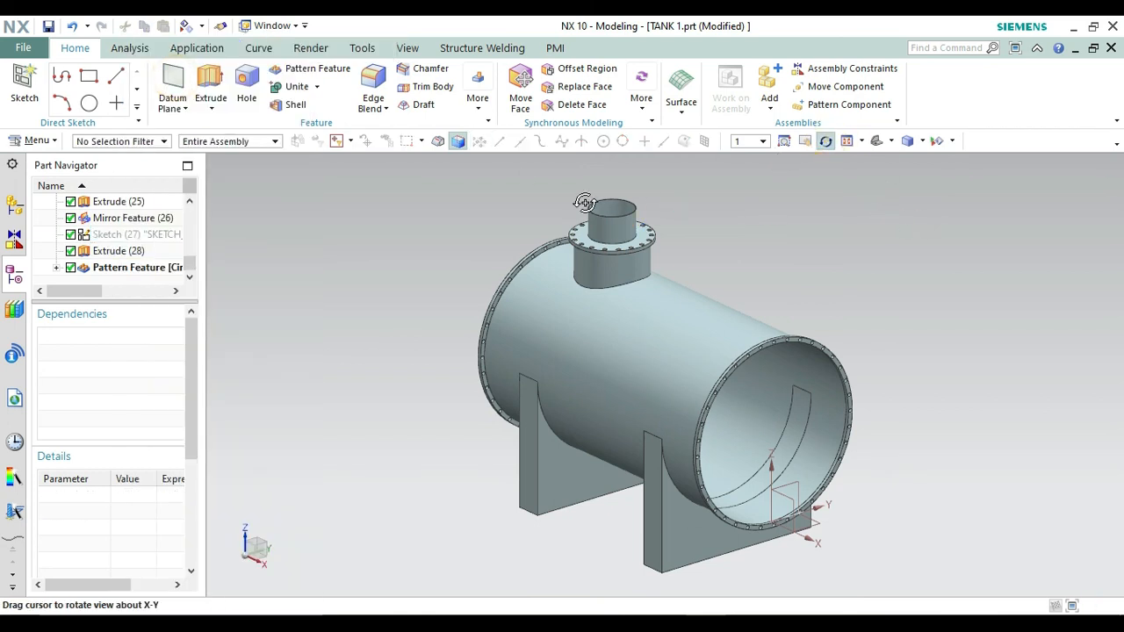
left_click_drag(583, 206, 717, 337)
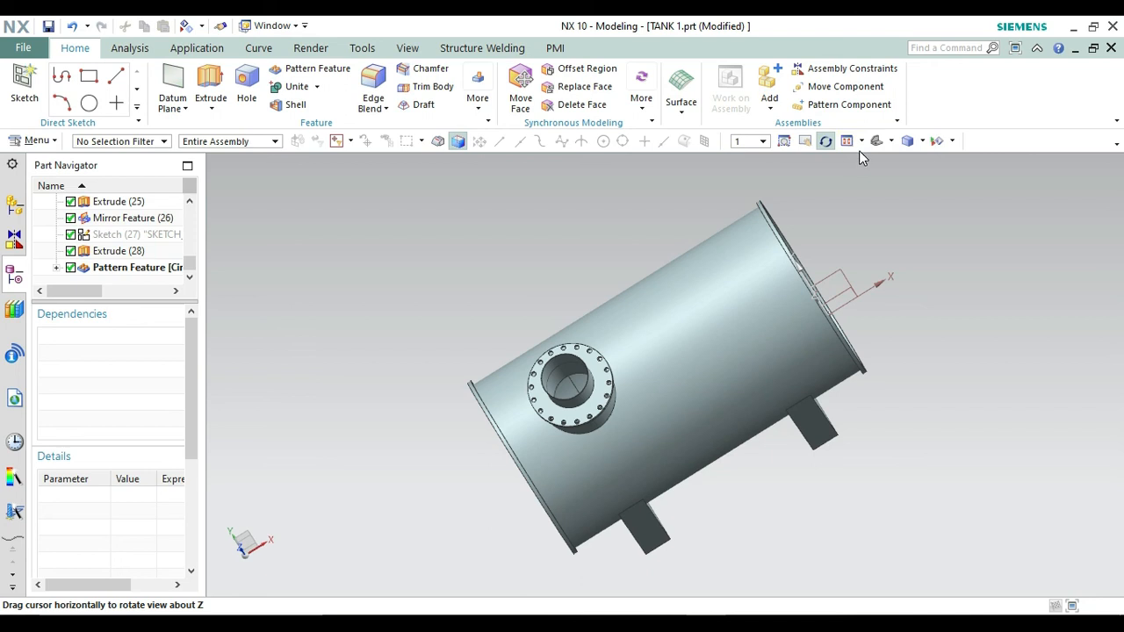
key("Home")
key("Escape")
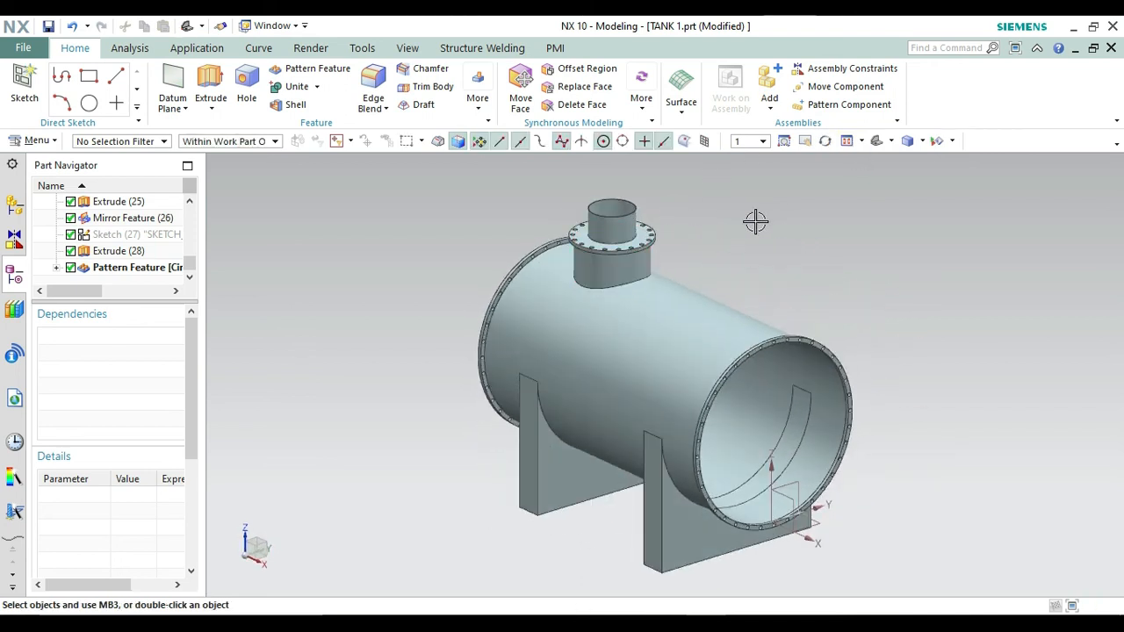
left_click(824, 142)
left_click_drag(750, 222, 690, 206)
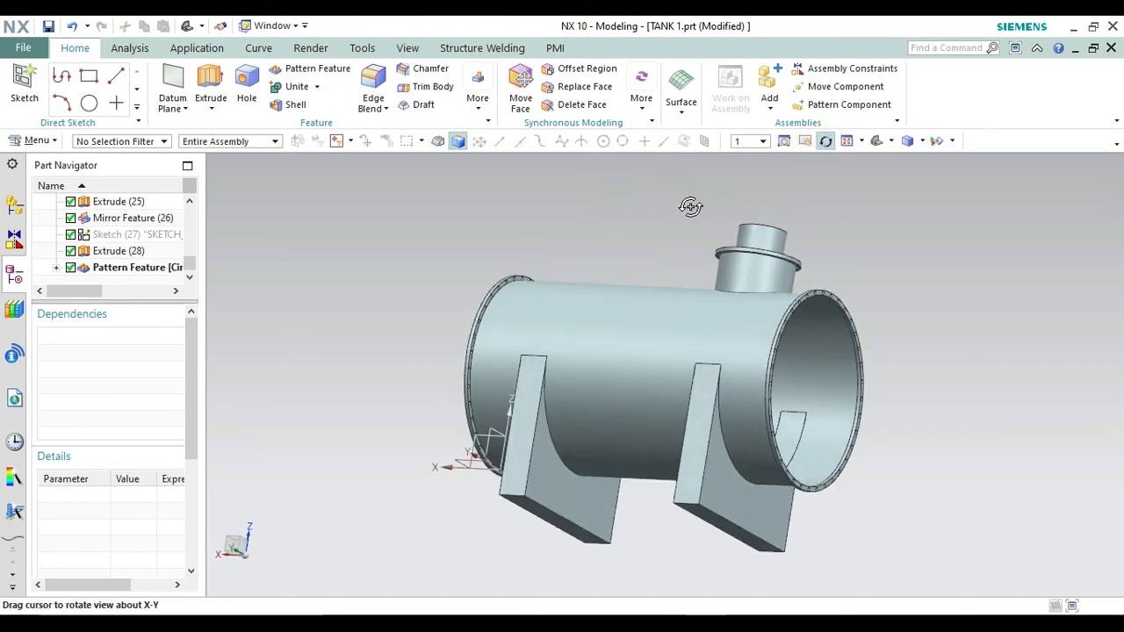
key("Home")
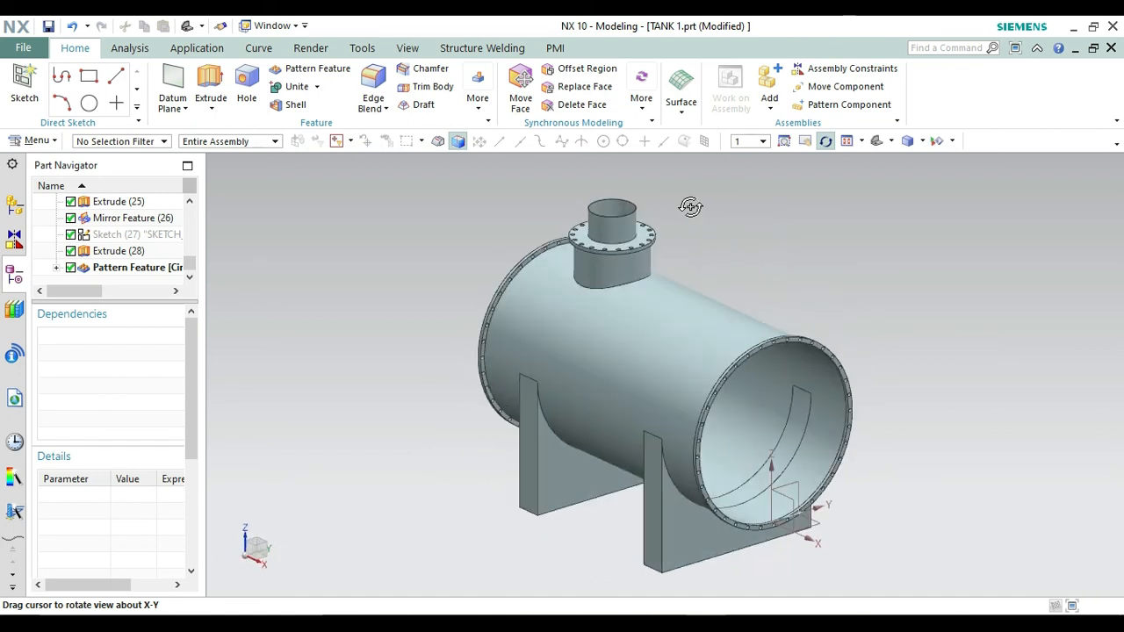